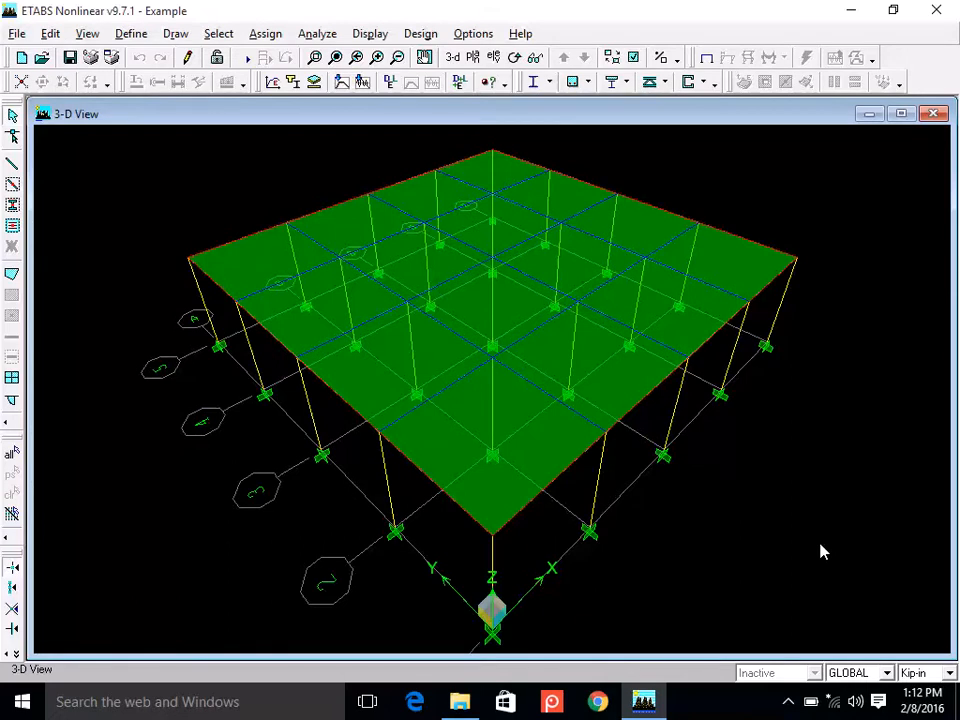
Turn on the display of line local axes in the 3-D view's building view options.
left_click(634, 58)
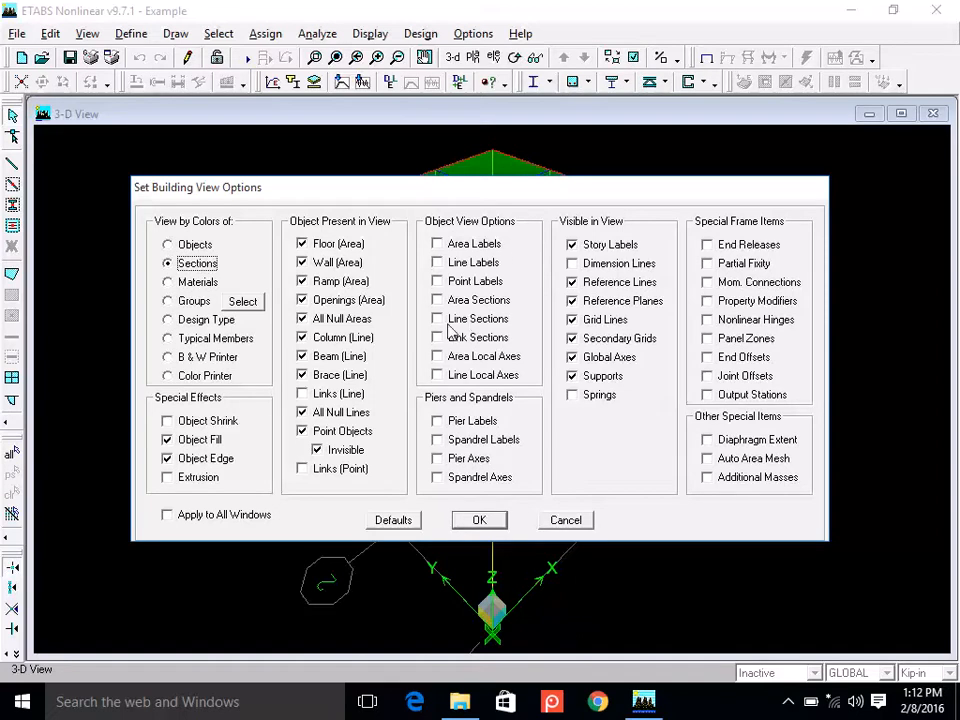
left_click(438, 377)
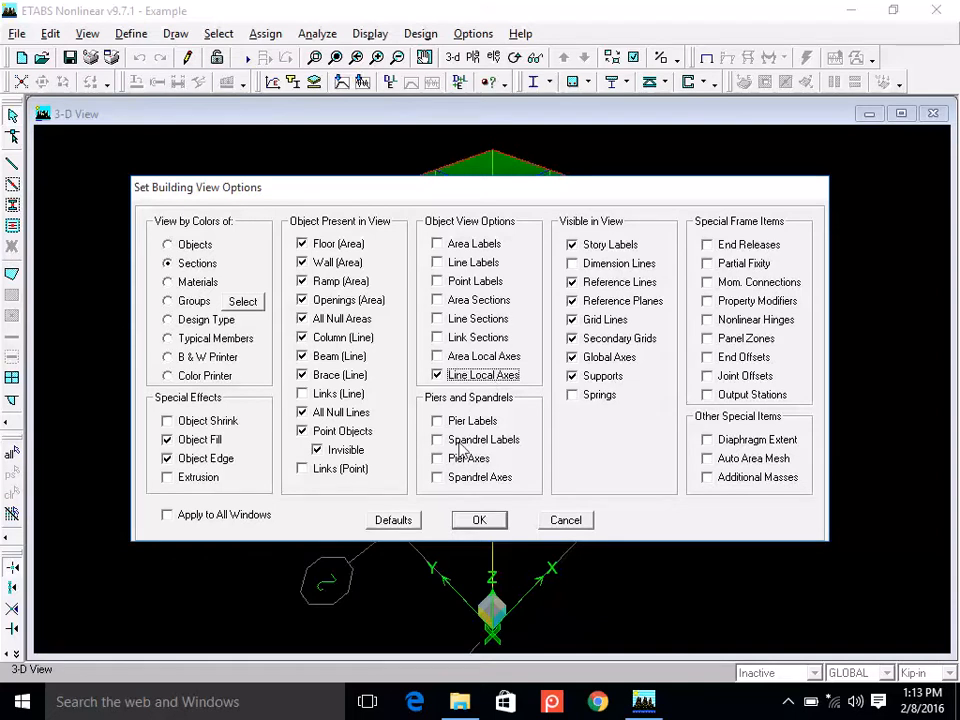
left_click(480, 520)
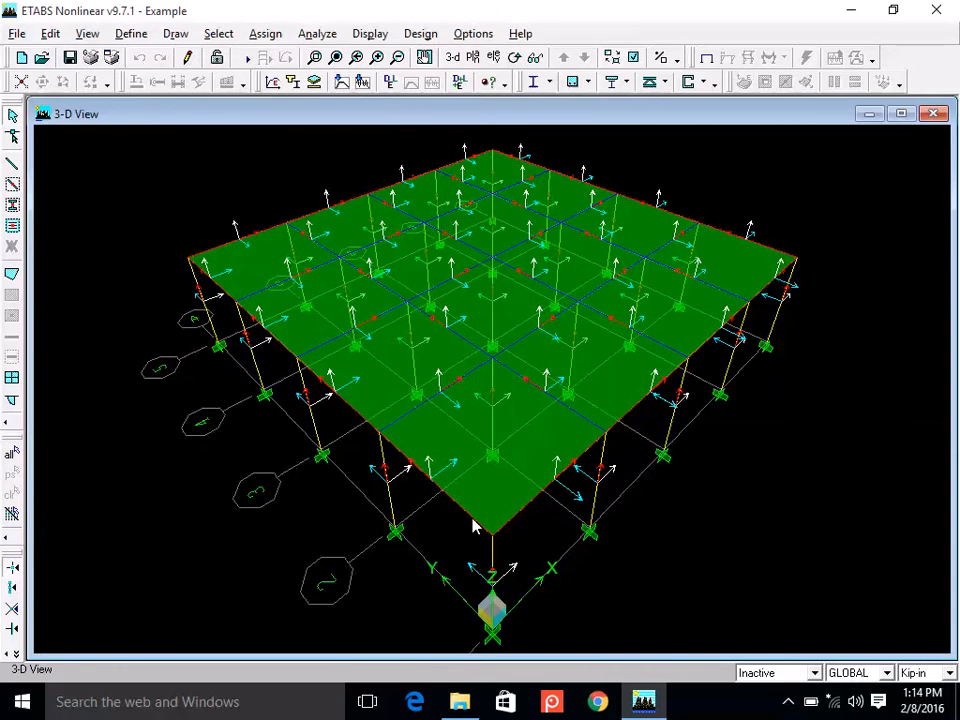
Hide the floor areas and the column lines in the 3-D view, keeping the beams shown.
left_click(633, 58)
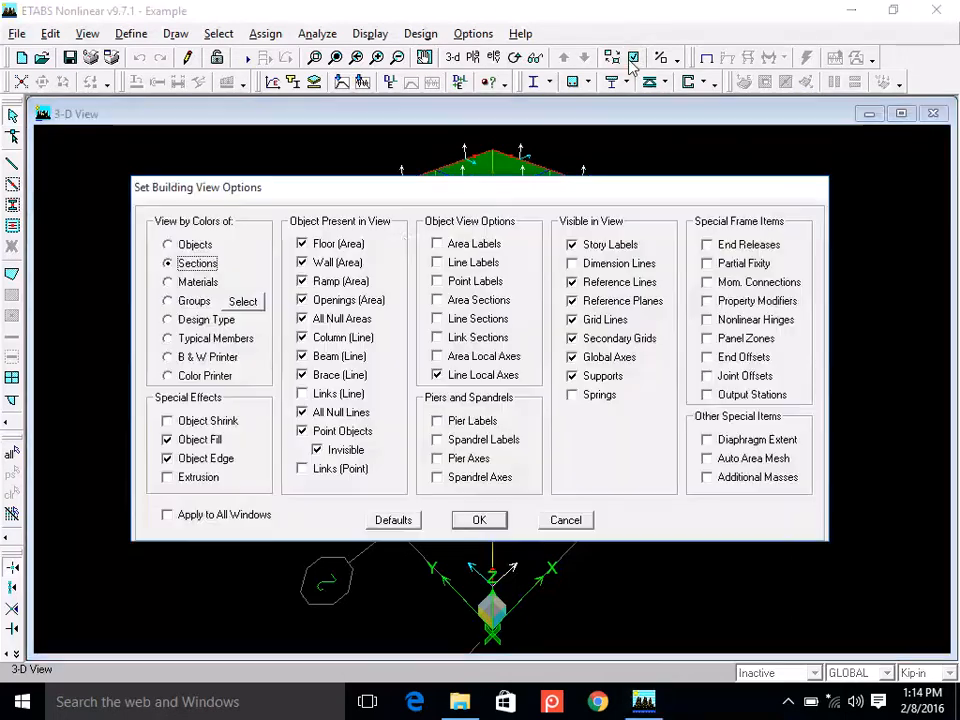
left_click(350, 244)
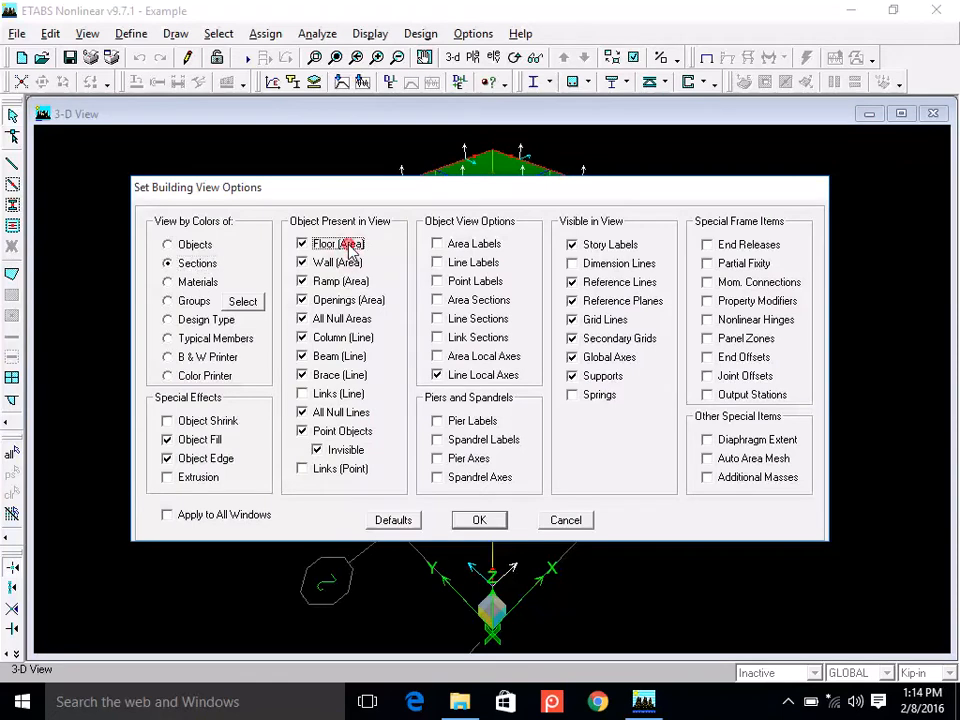
left_click(493, 526)
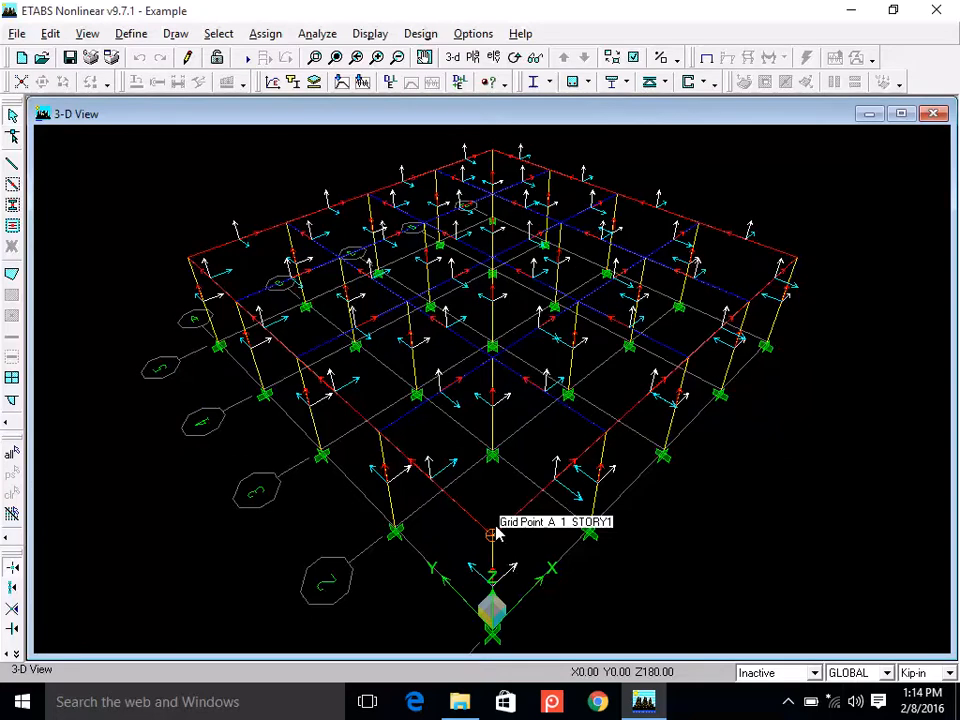
left_click(633, 57)
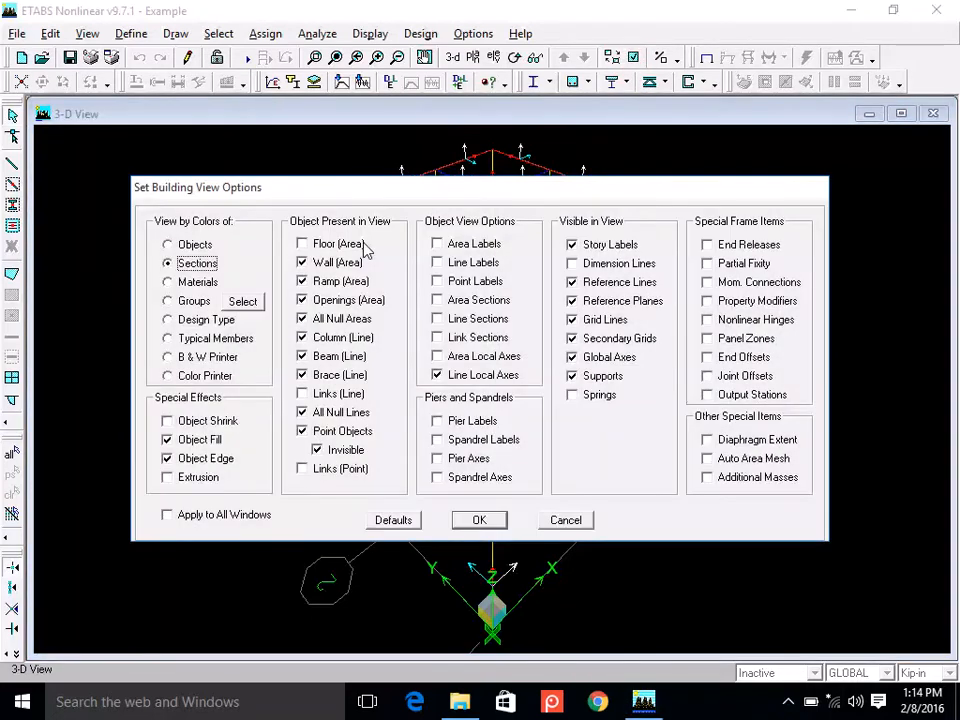
left_click(333, 338)
left_click(462, 520)
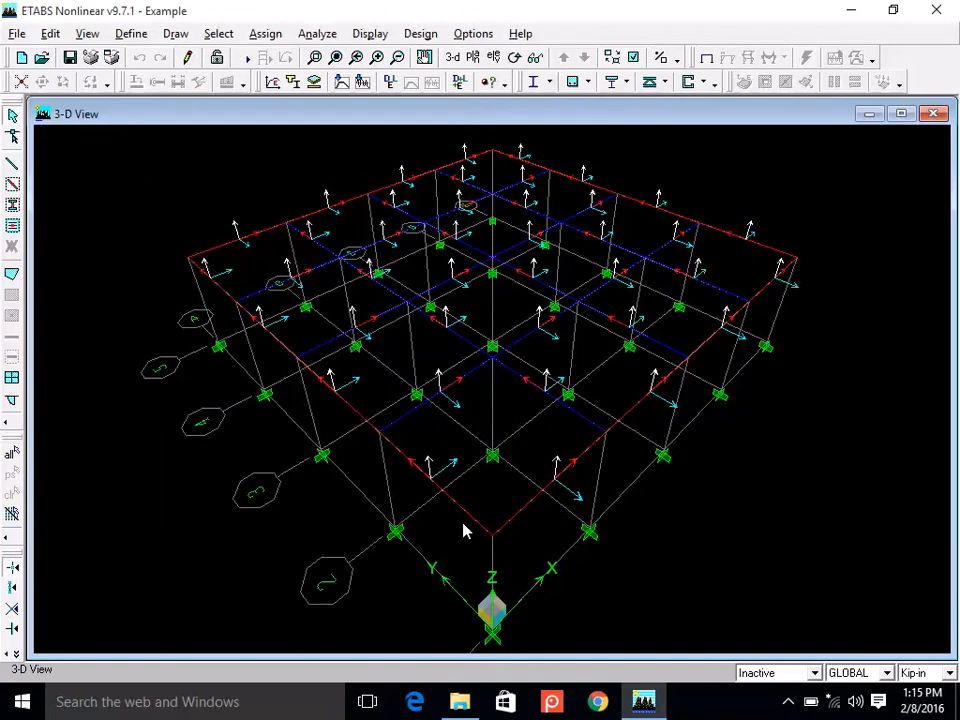
Examine the local axes of the front edge beam up close, and return to the full model view.
left_click(315, 58)
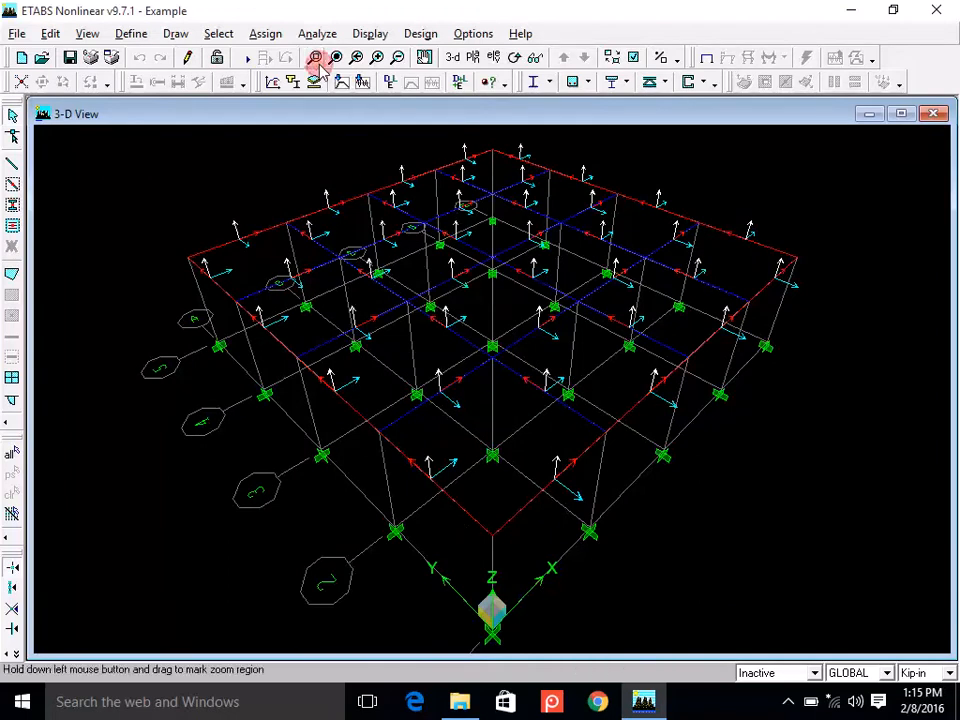
left_click_drag(519, 428, 635, 510)
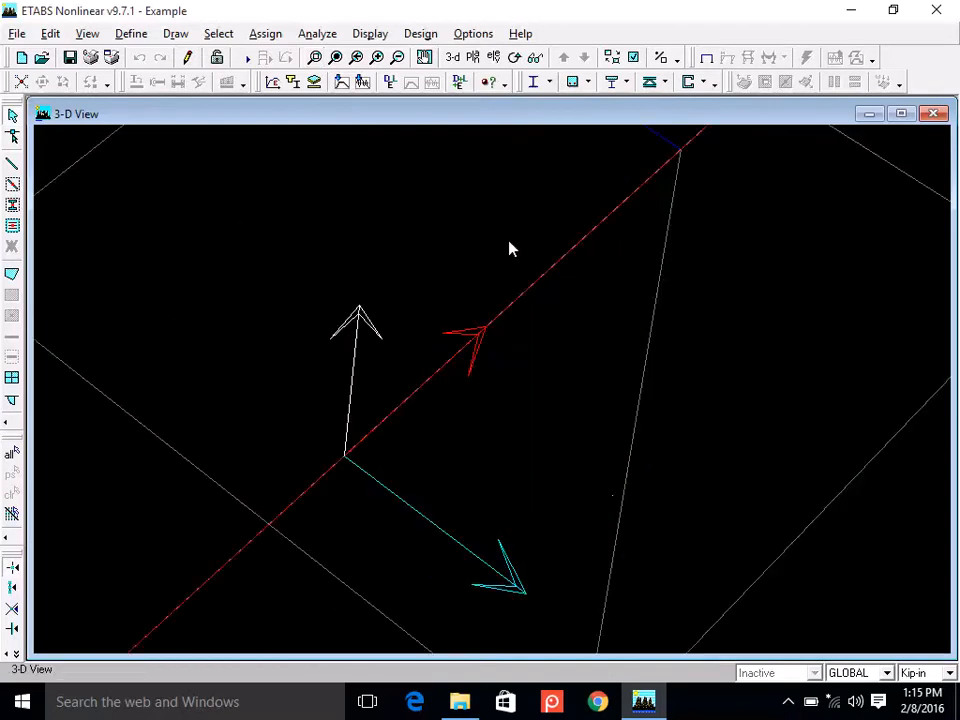
left_click(425, 57)
left_click_drag(559, 397, 573, 310)
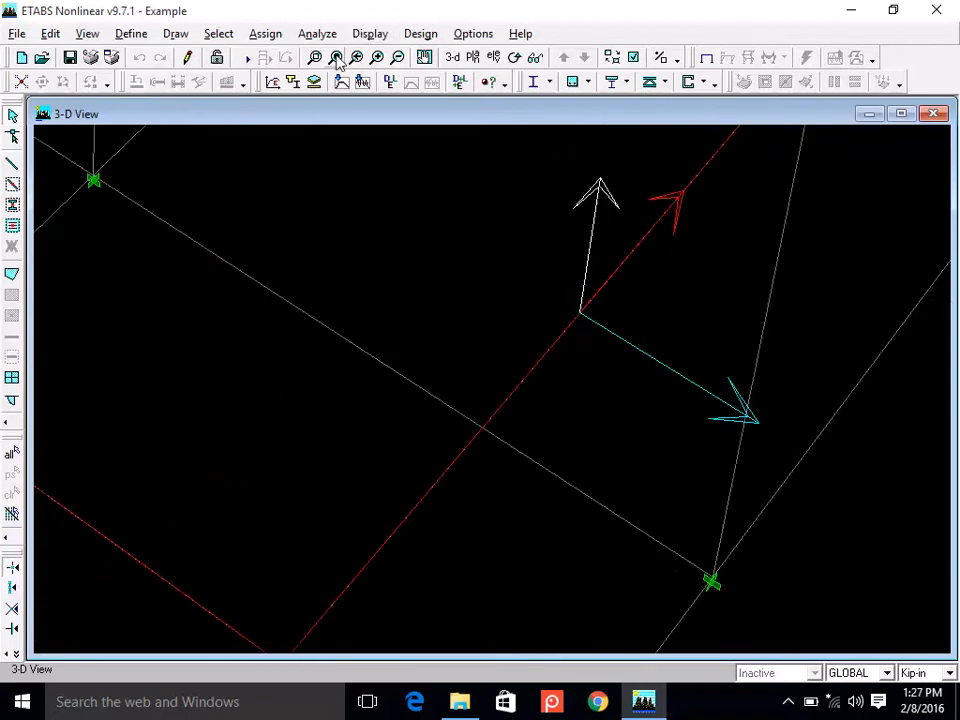
left_click(336, 58)
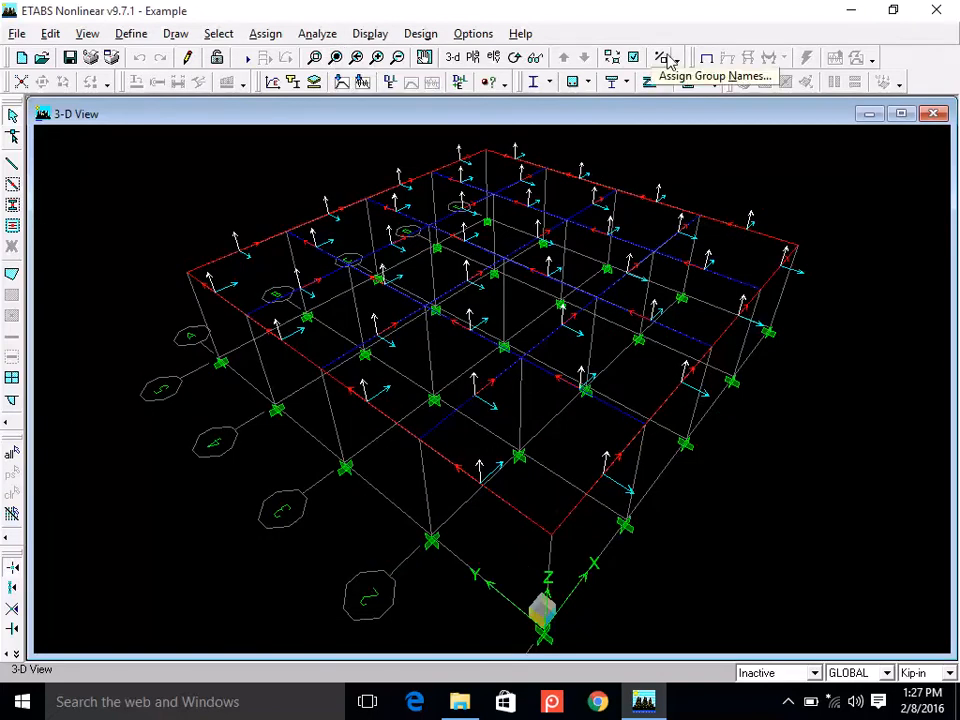
Show the column lines again and hide the beam lines in the 3-D view.
left_click(634, 57)
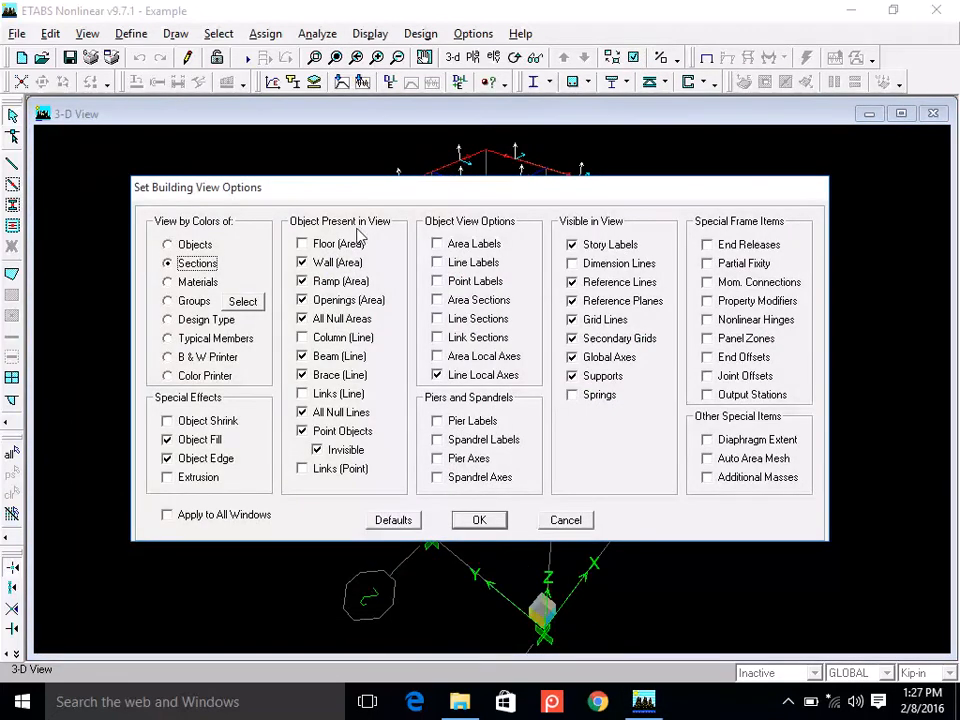
left_click(329, 338)
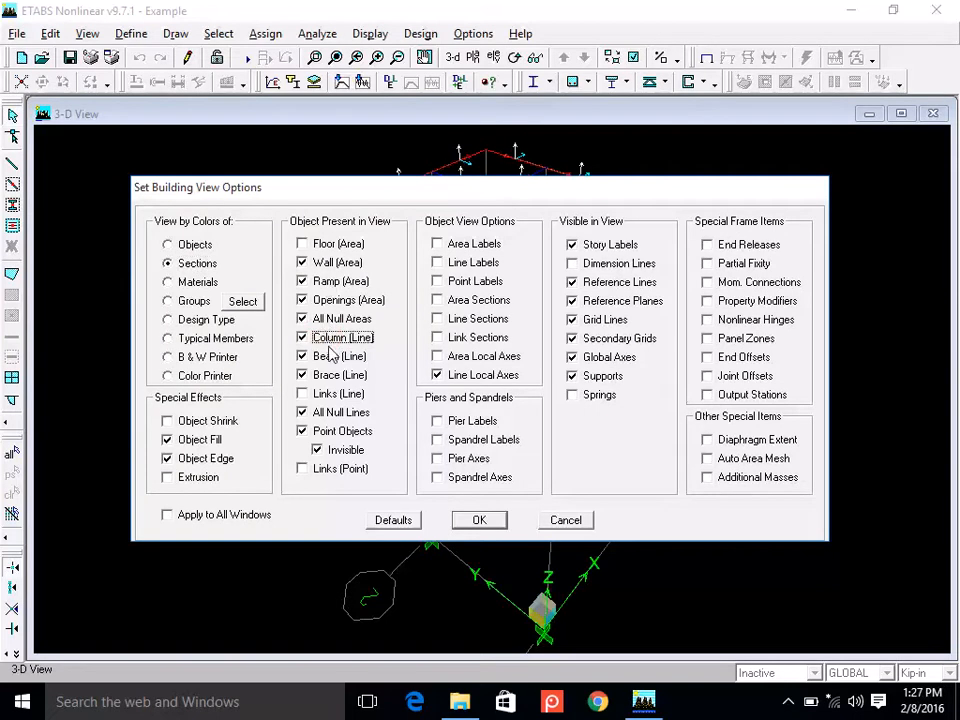
left_click(334, 357)
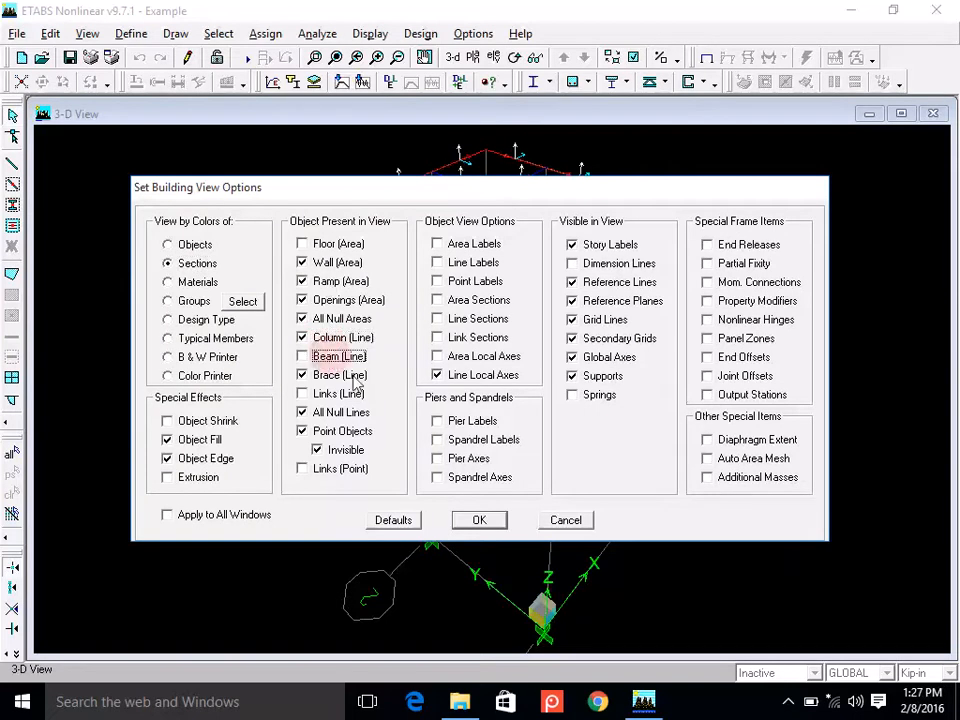
left_click(490, 527)
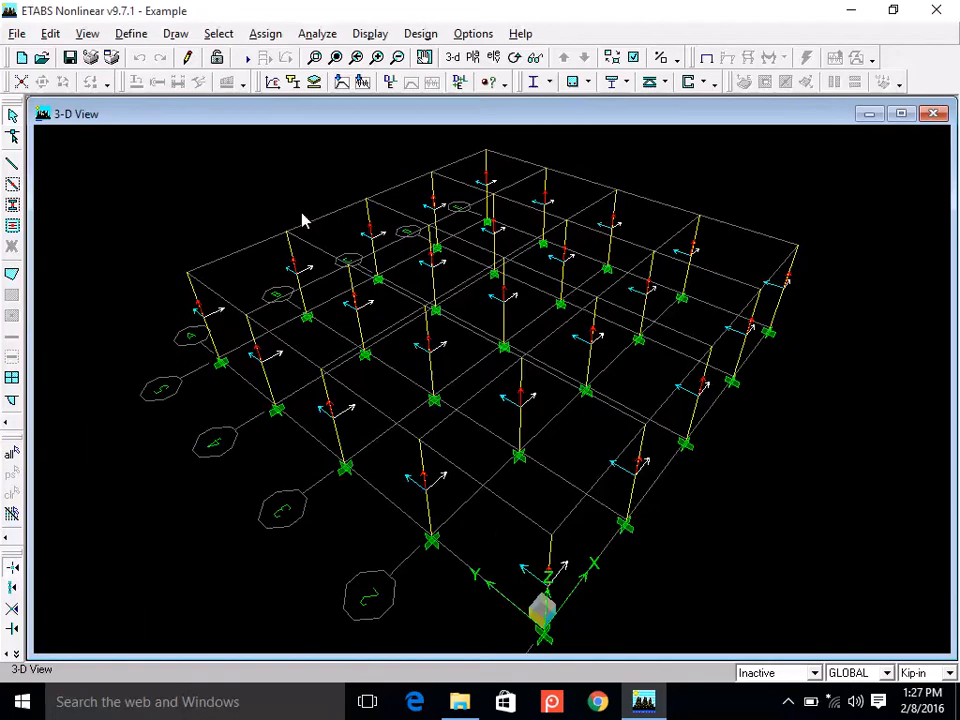
Examine the local axes of a column on the front edge along the X axis up close.
left_click(315, 58)
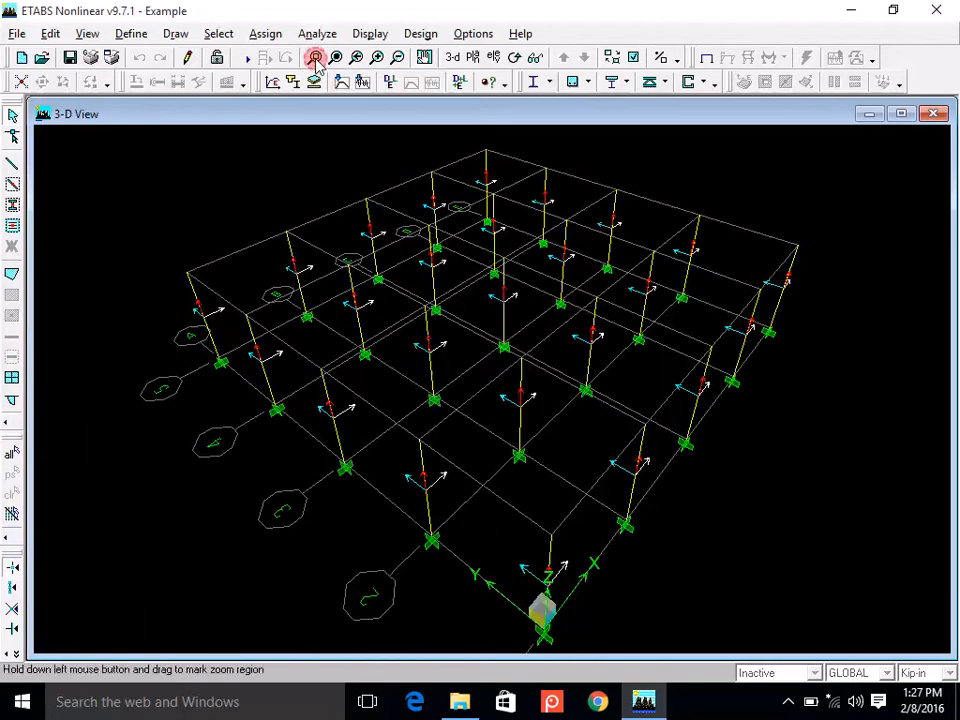
left_click_drag(600, 403, 656, 556)
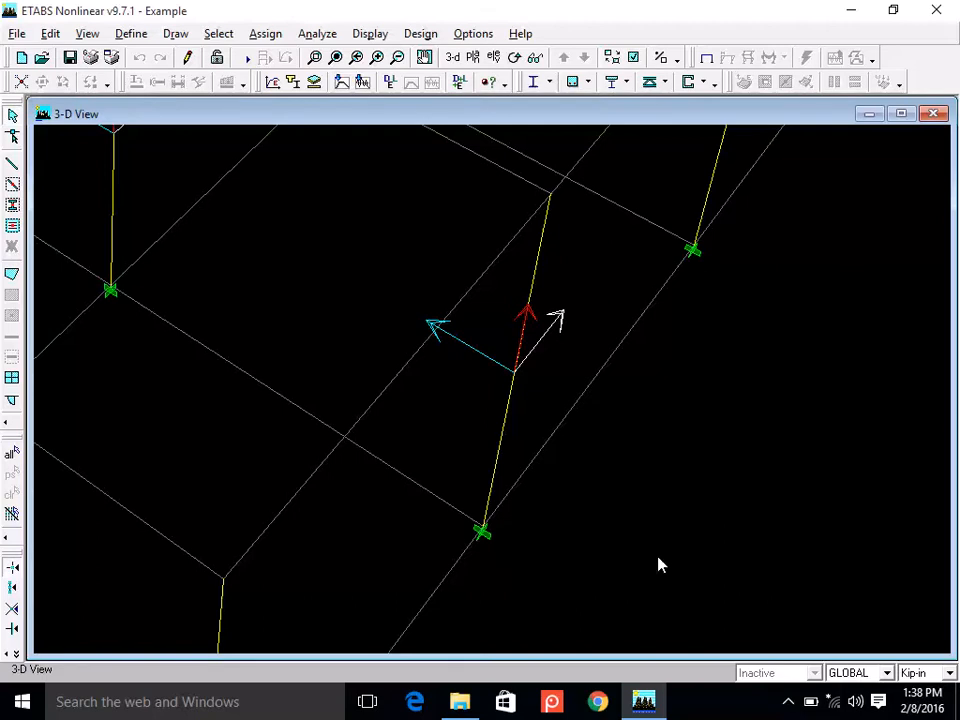
key("ctrl+Right")
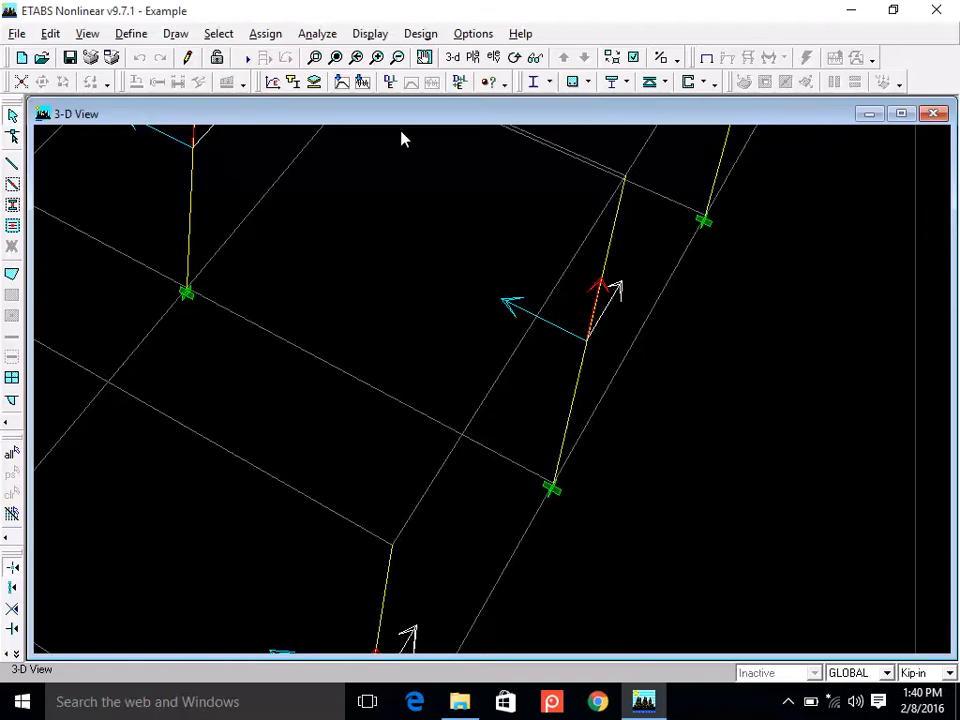
Delete the corner column at the global origin, grid point A-1.
left_click(398, 57)
left_click(398, 57)
left_click(424, 57)
left_click_drag(407, 315, 416, 231)
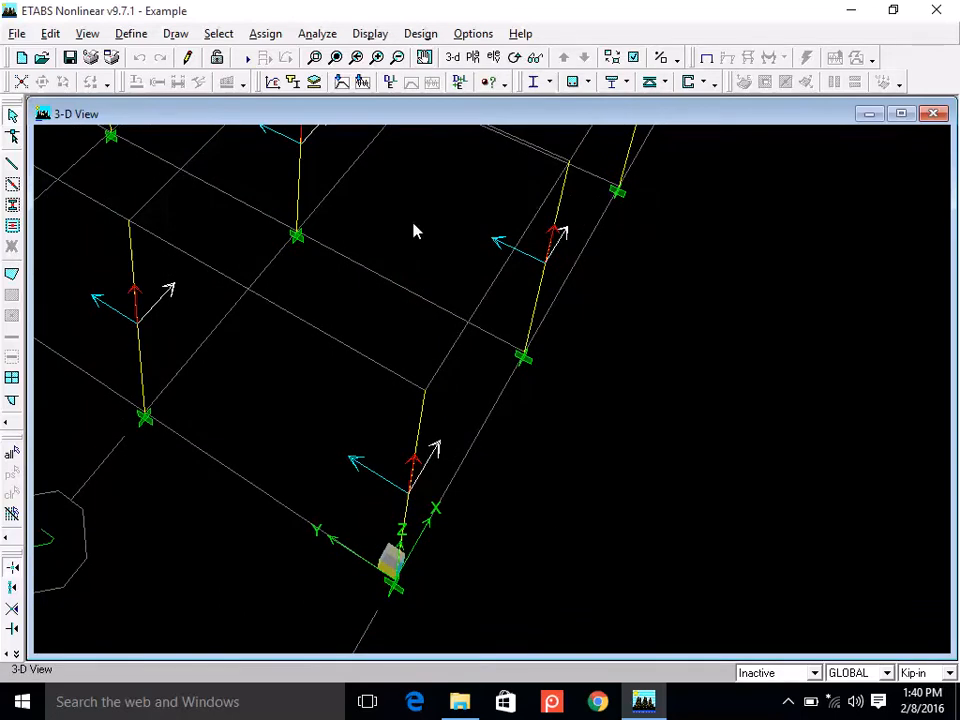
left_click(421, 423)
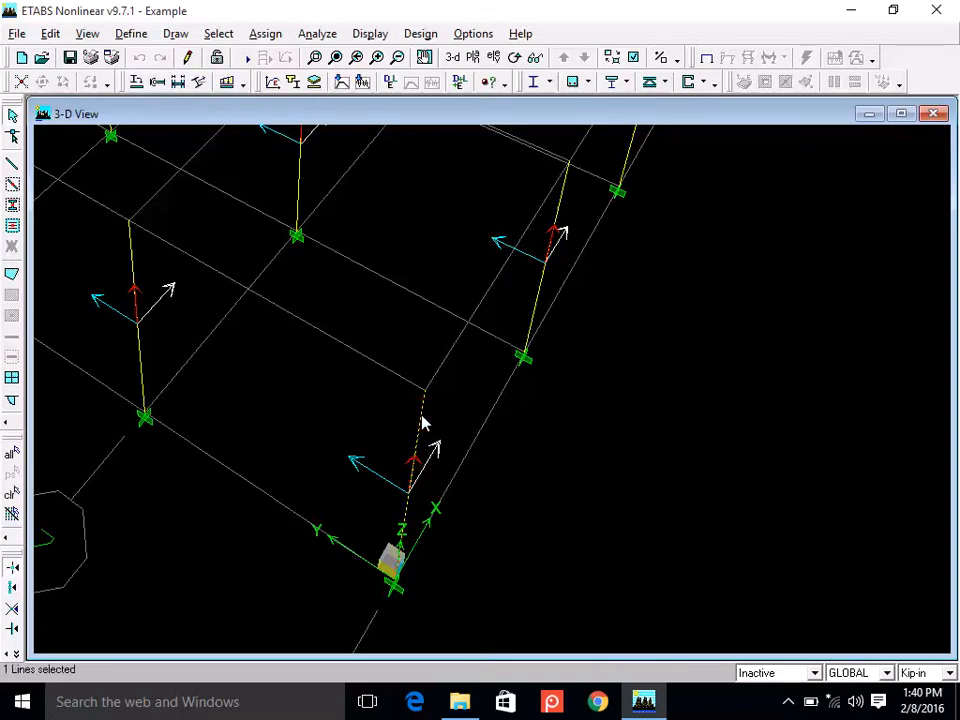
key("Delete")
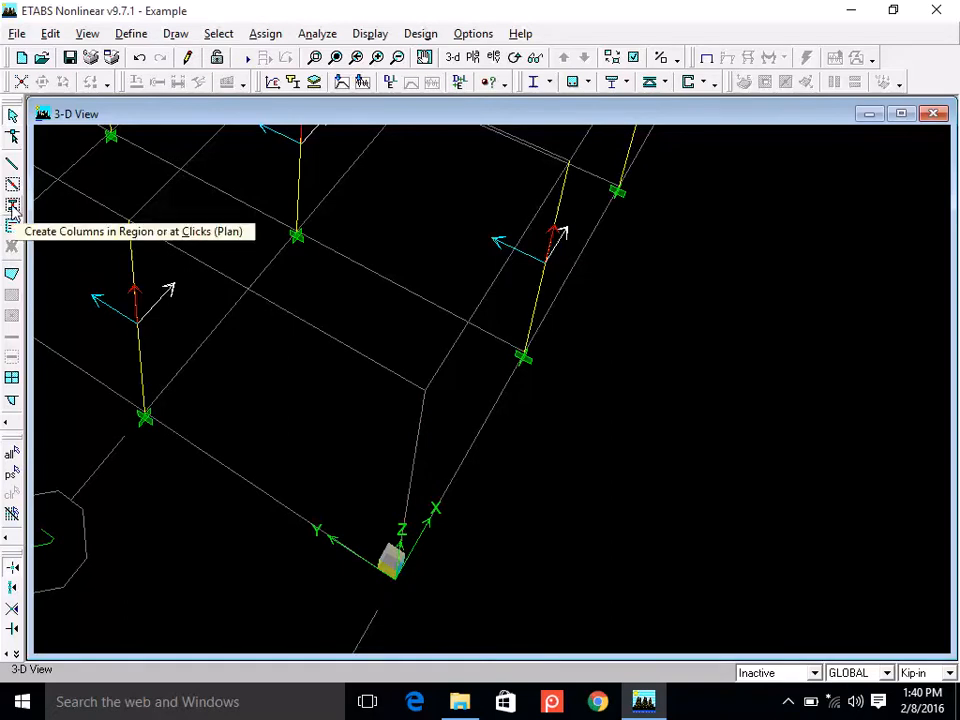
Set up line drawing for a frame object with the BM12X18 section property.
left_click(12, 163)
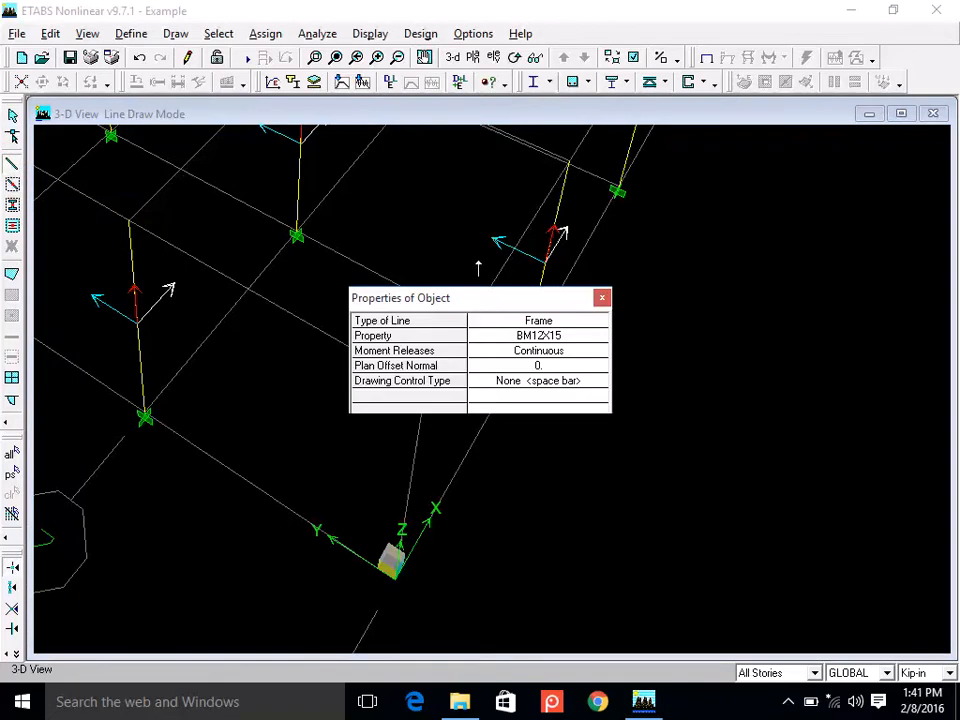
left_click_drag(561, 298, 845, 199)
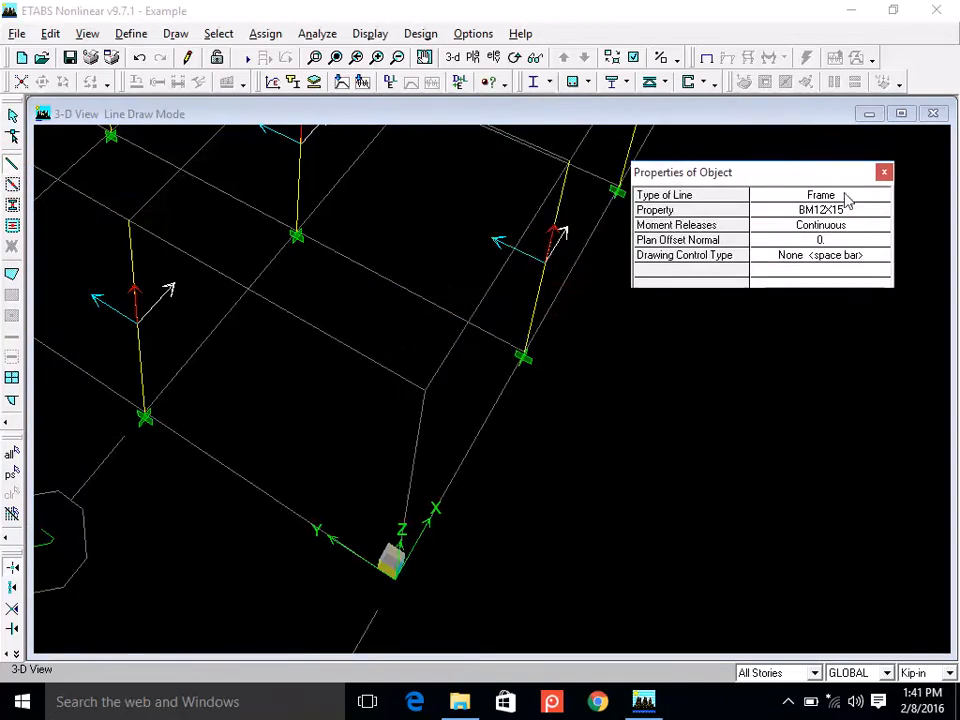
left_click(846, 210)
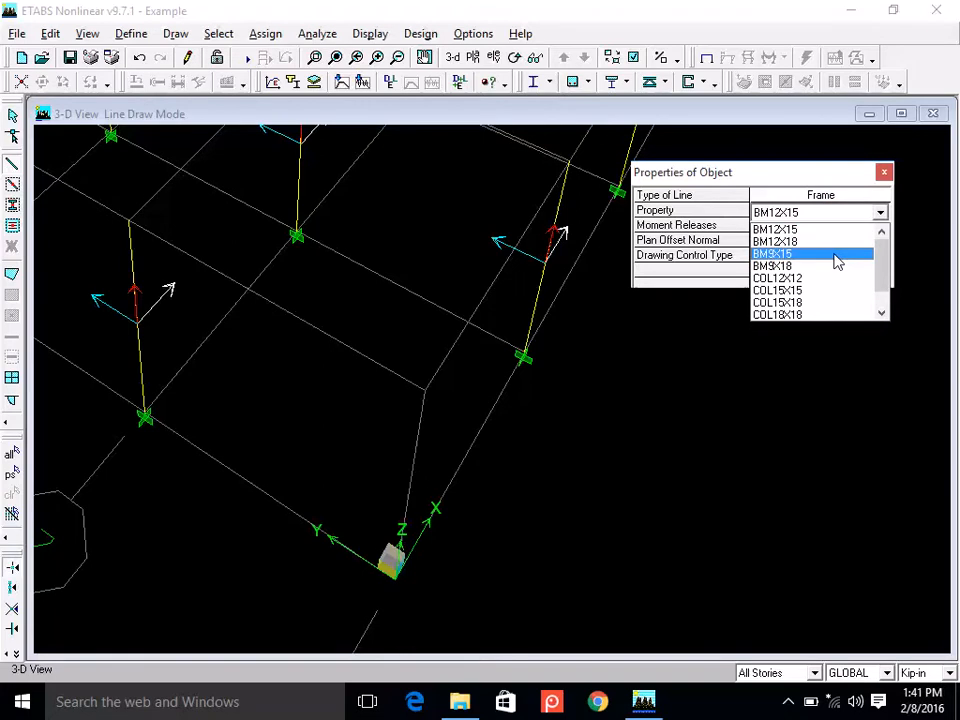
left_click(832, 241)
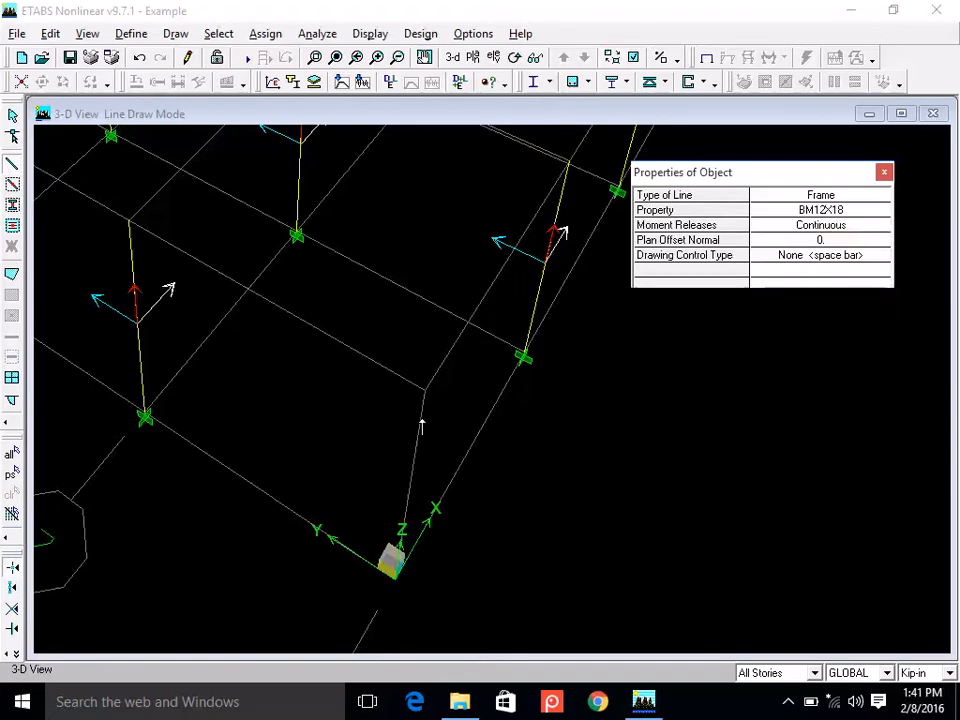
Try drawing the vertical BM12X18 frame at grid A-1 from STORY1 down to BASE, and undo it.
left_click(424, 391)
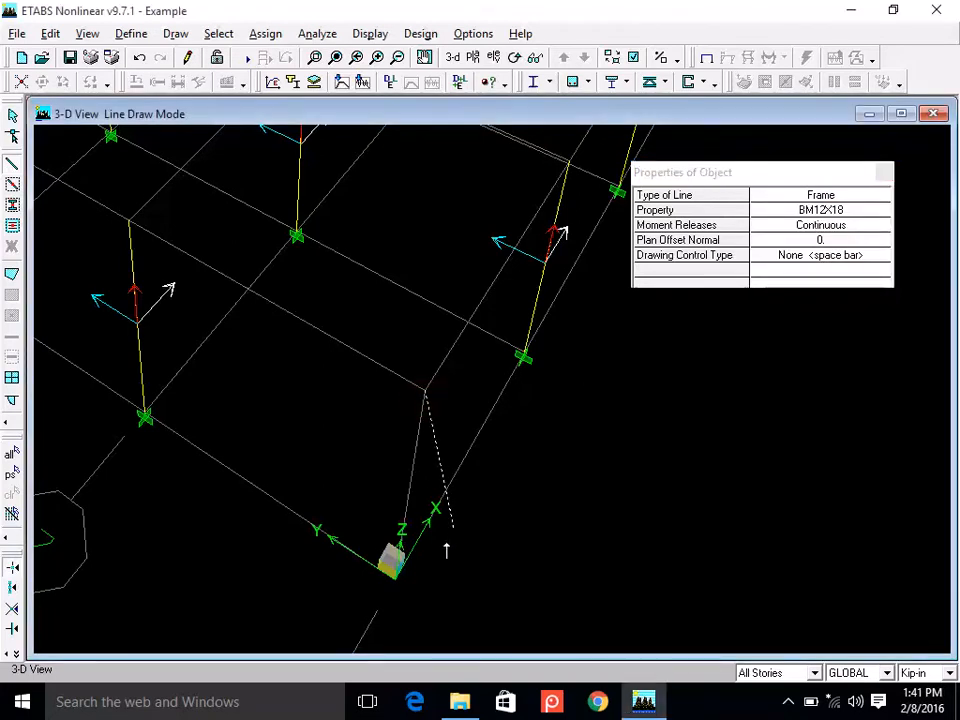
left_click(394, 580)
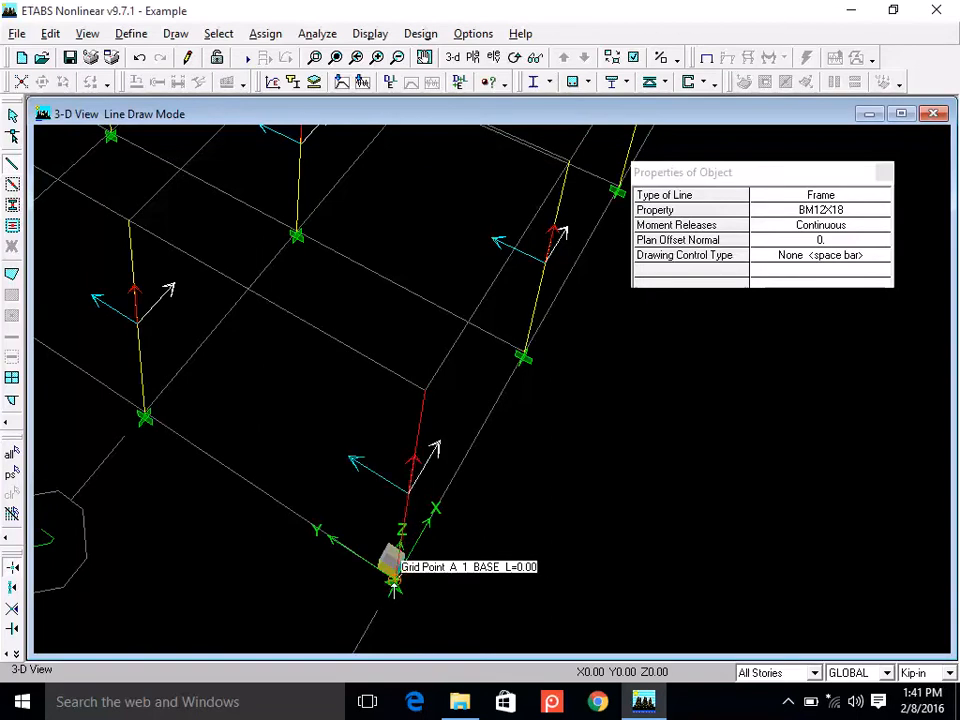
key("ctrl+z")
key("Escape")
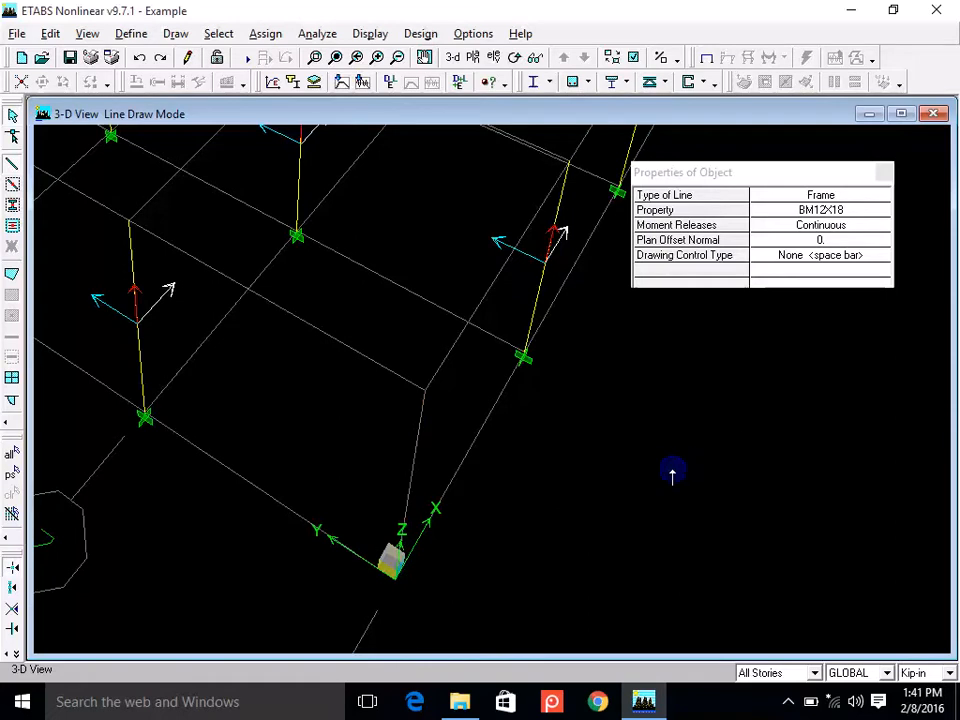
Draw the vertical BM12X18 frame line at grid A-1 from BASE up to STORY1 and end line drawing.
left_click(396, 574)
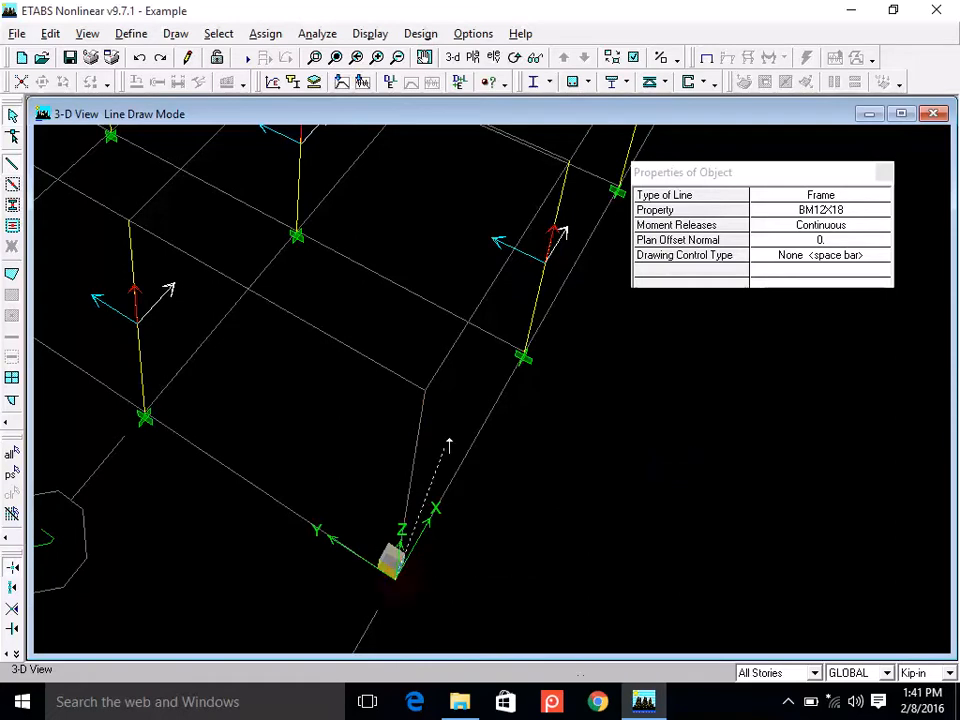
left_click(425, 389)
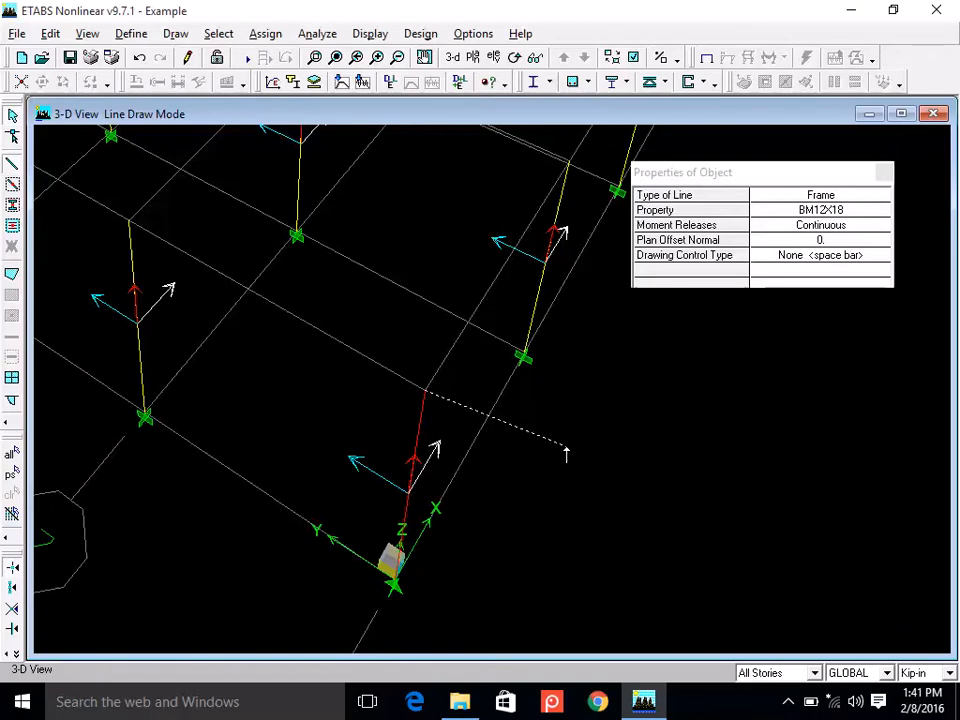
key("Escape")
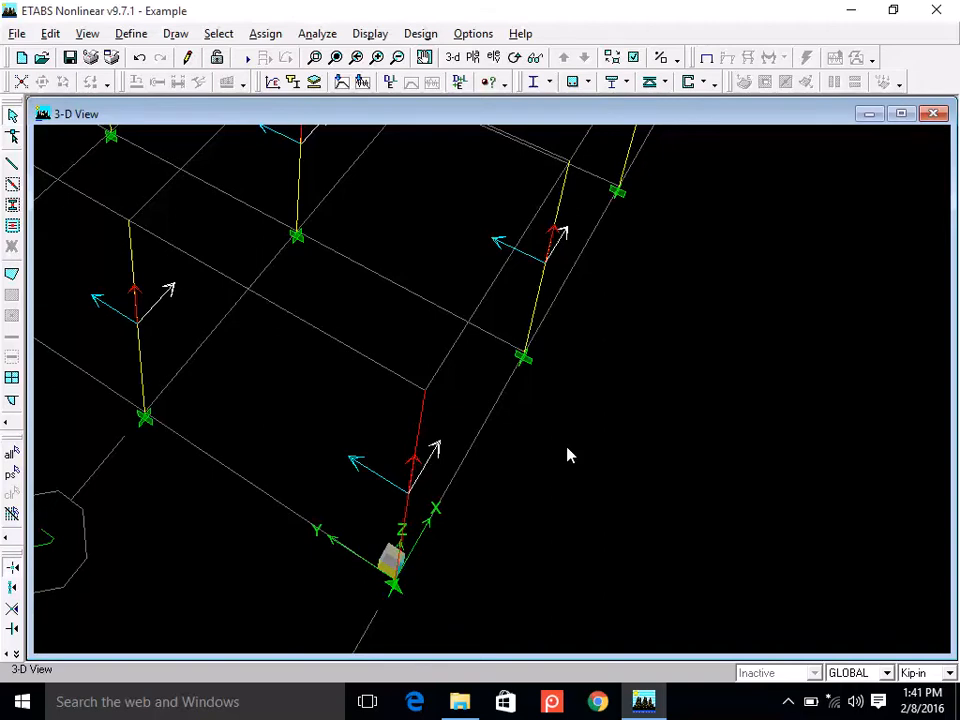
In the STORY1 plan view, display floor areas with area local axes and turn off line local axes.
left_click(472, 57)
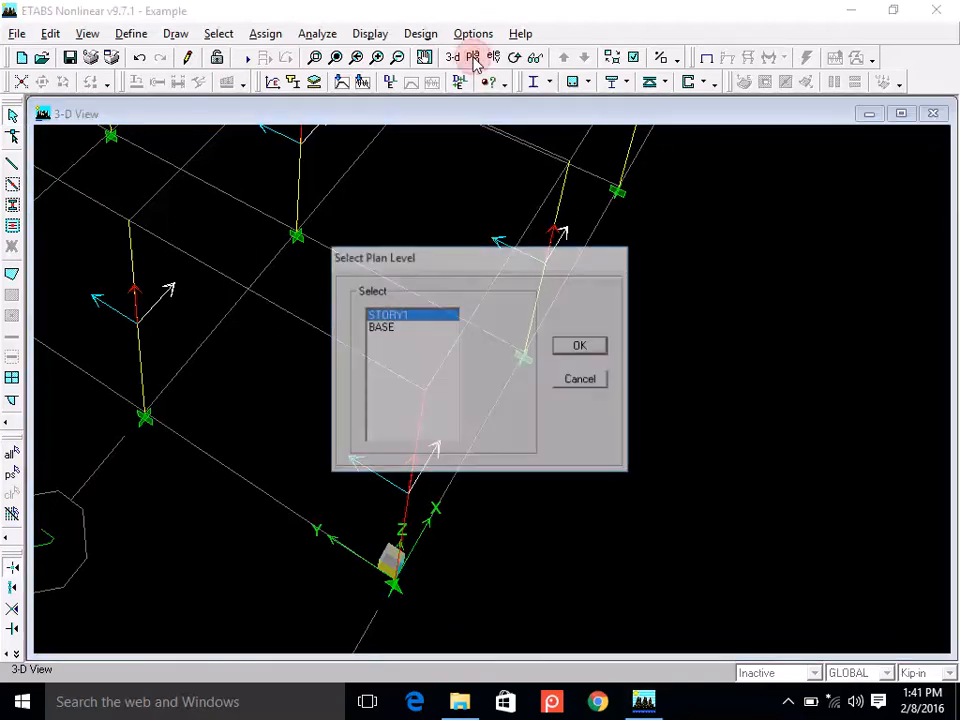
left_click(579, 347)
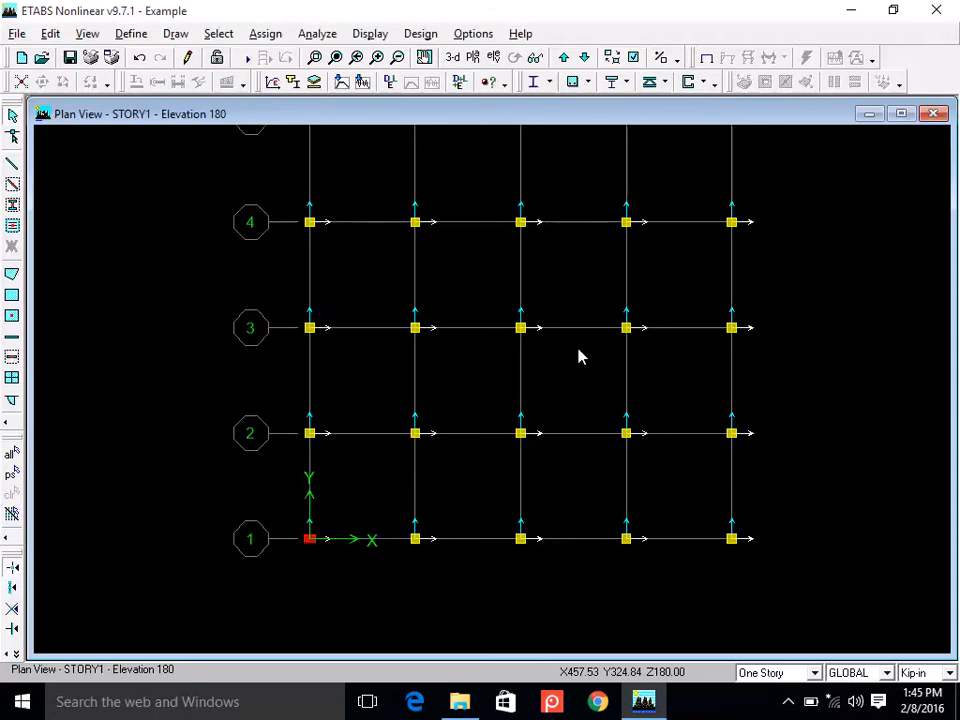
left_click(633, 57)
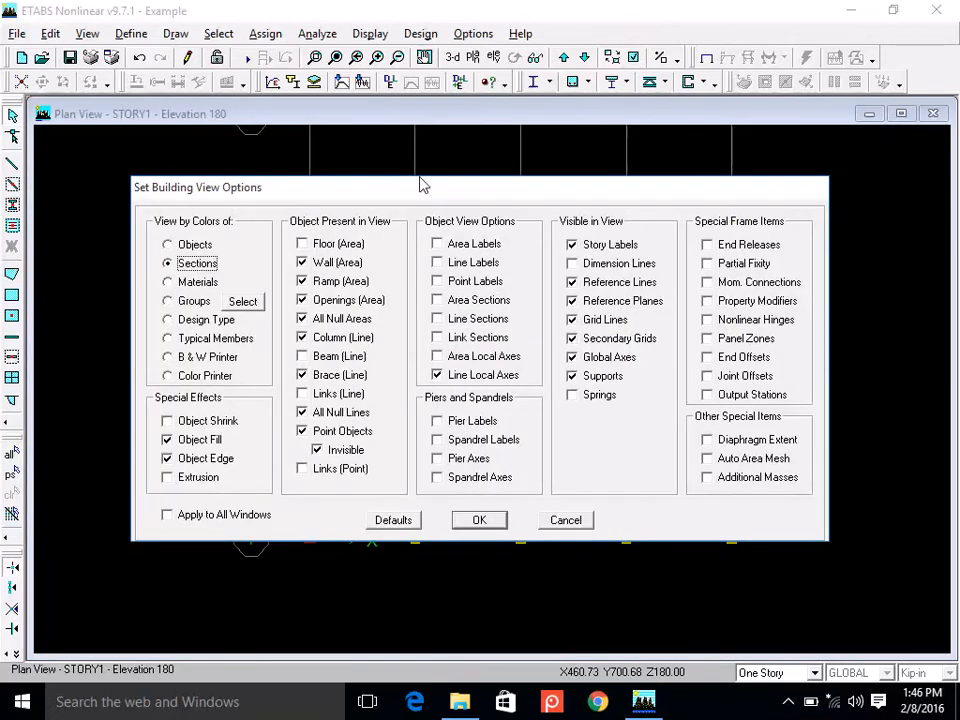
left_click(330, 244)
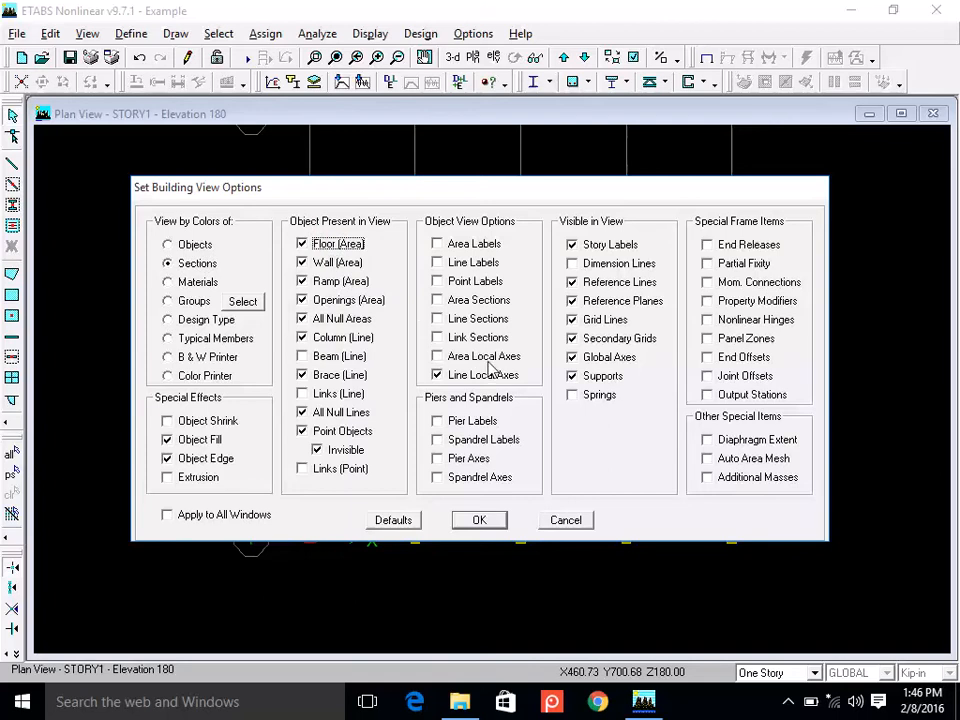
left_click(439, 376)
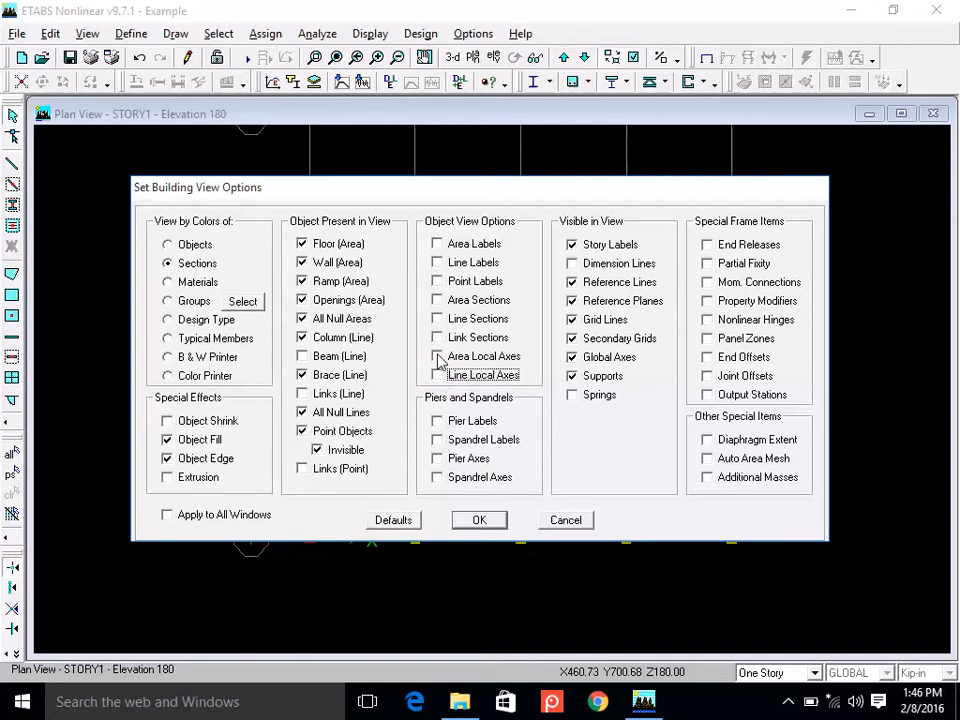
left_click(438, 357)
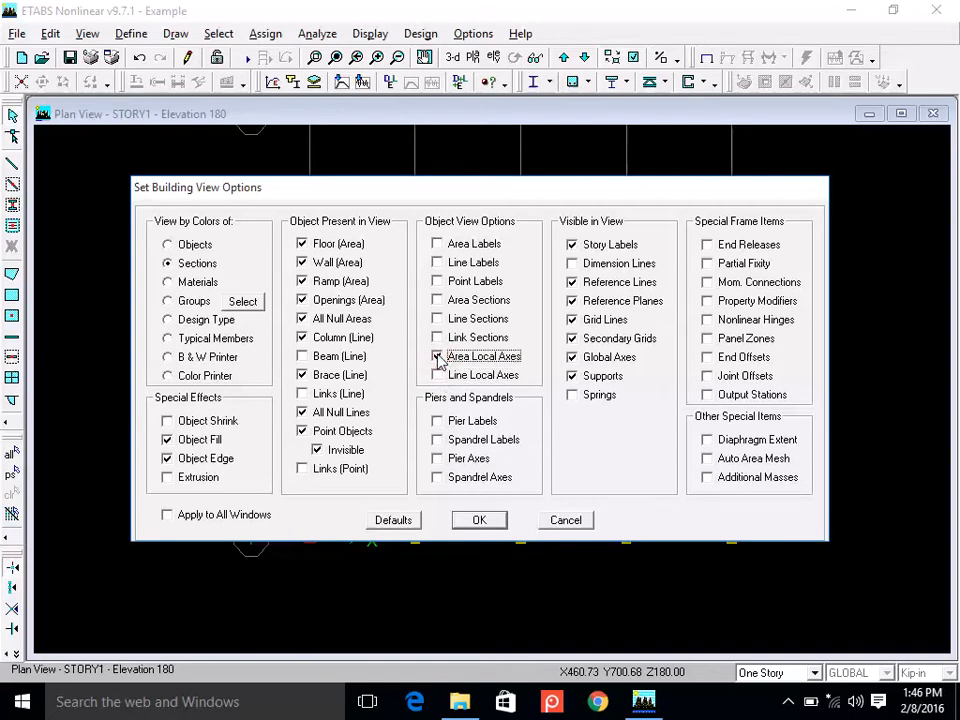
left_click(479, 519)
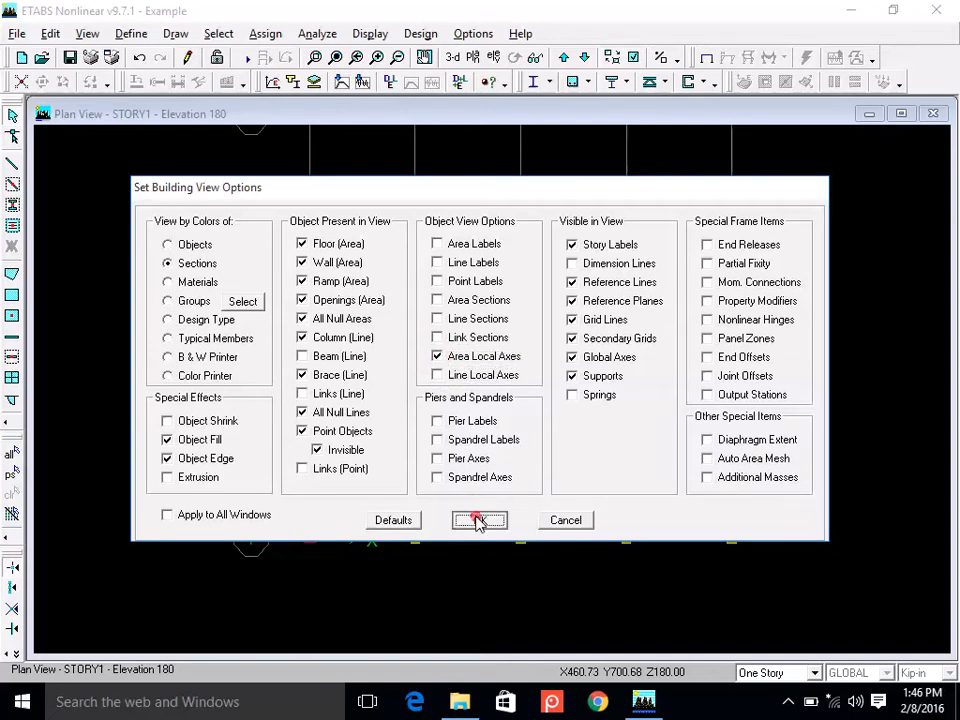
Switch to the 3-D view and hide the column lines and grid lines so only the slab panels' axes show.
left_click(453, 58)
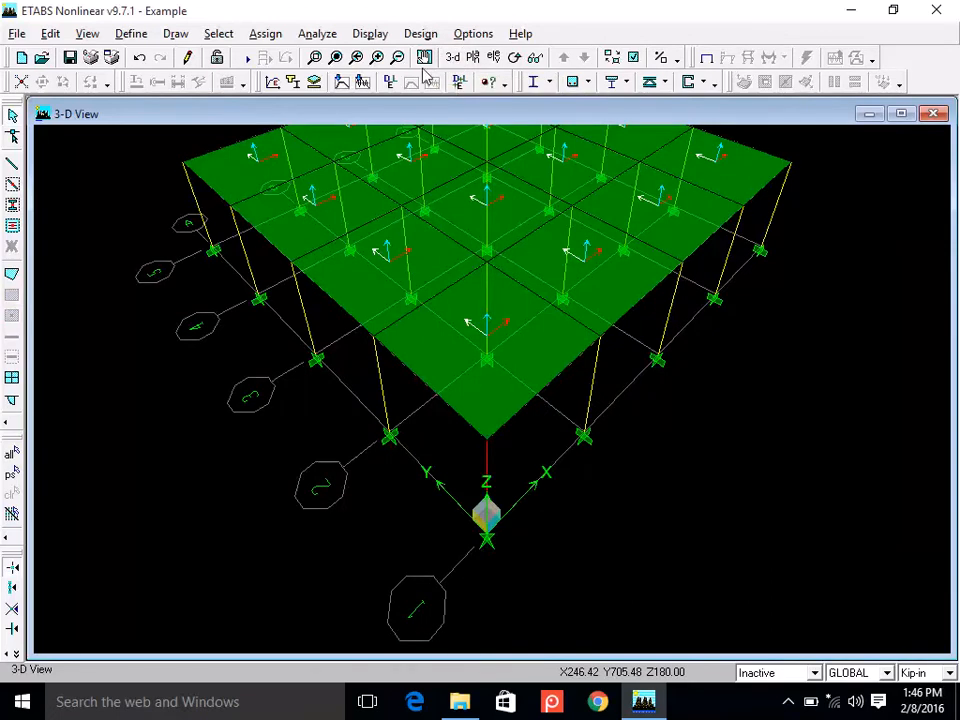
left_click(424, 57)
left_click_drag(752, 390, 752, 465)
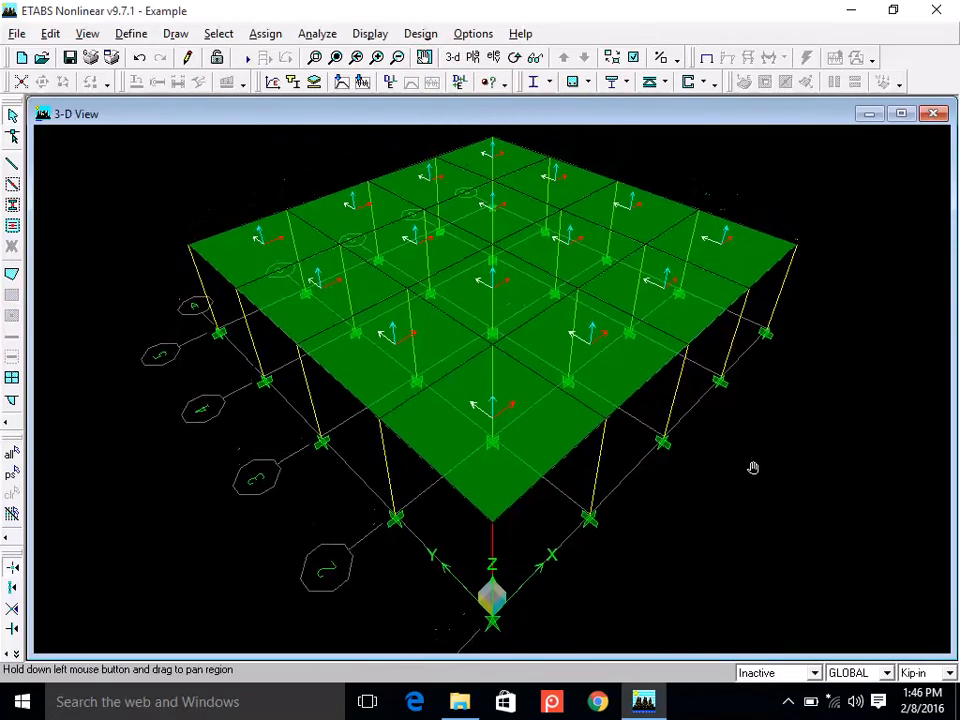
left_click(634, 58)
left_click(341, 341)
left_click(479, 520)
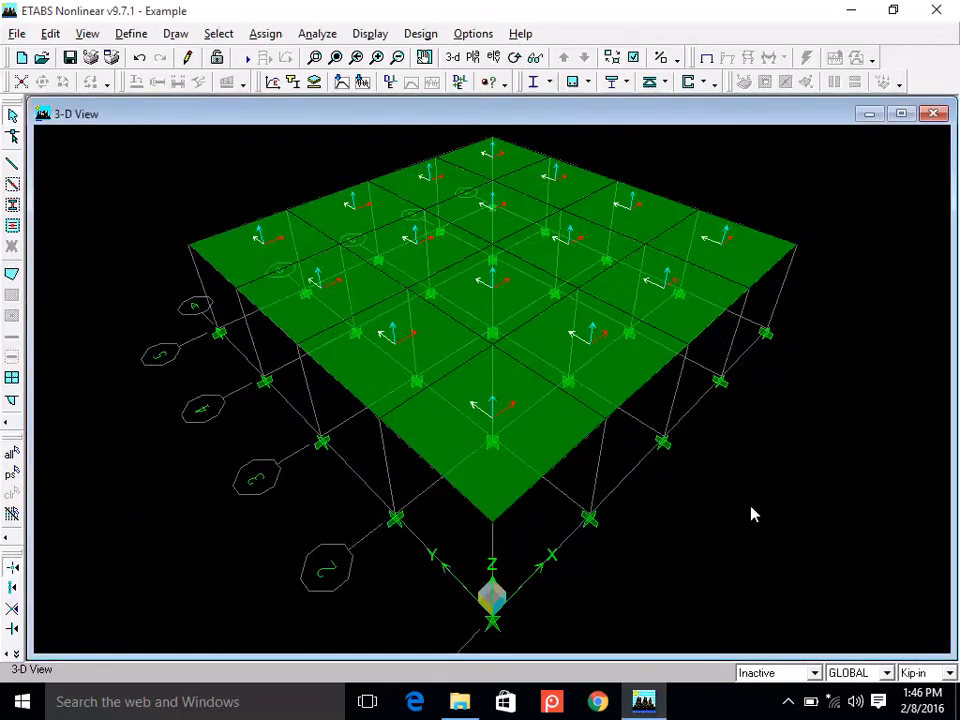
left_click(634, 58)
left_click(608, 322)
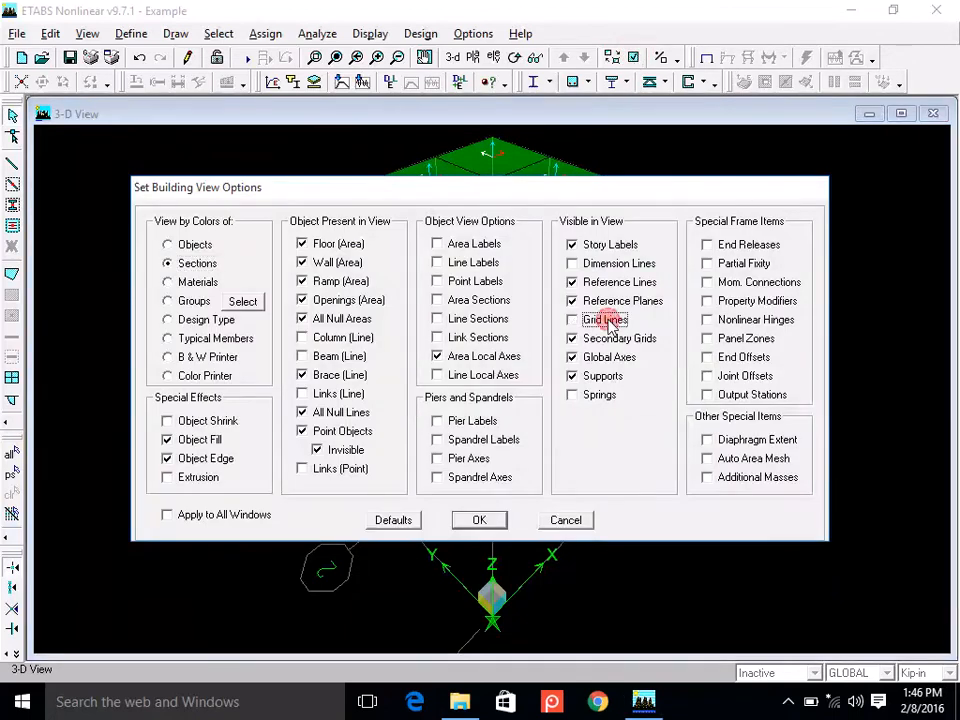
left_click(479, 520)
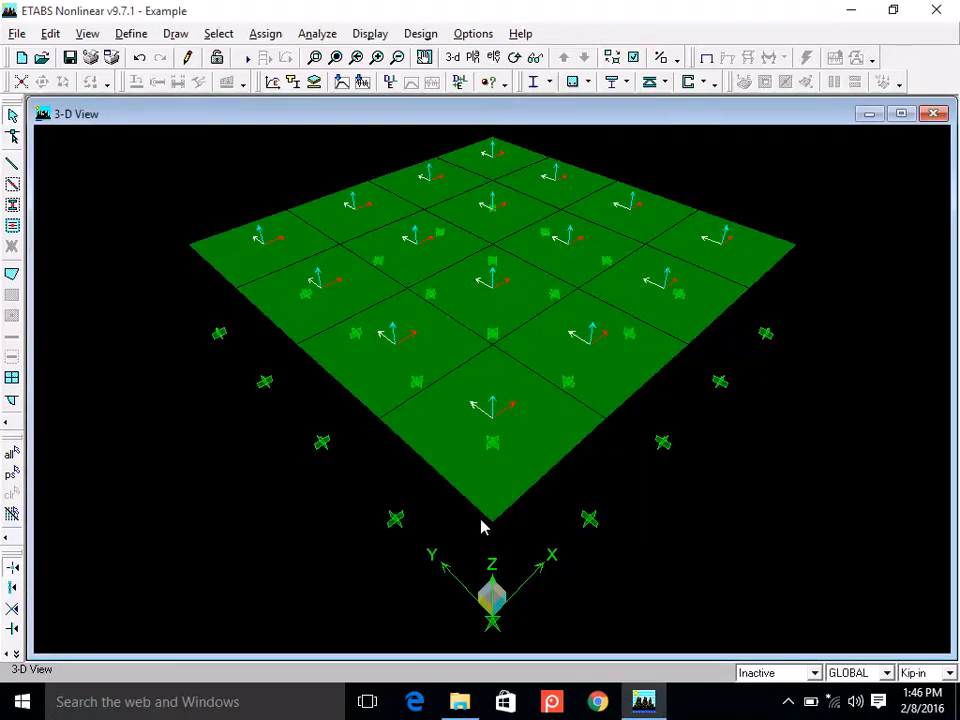
Examine the local axes of the floor panel nearest the global origin up close.
left_click(425, 57)
left_click_drag(878, 339, 891, 406)
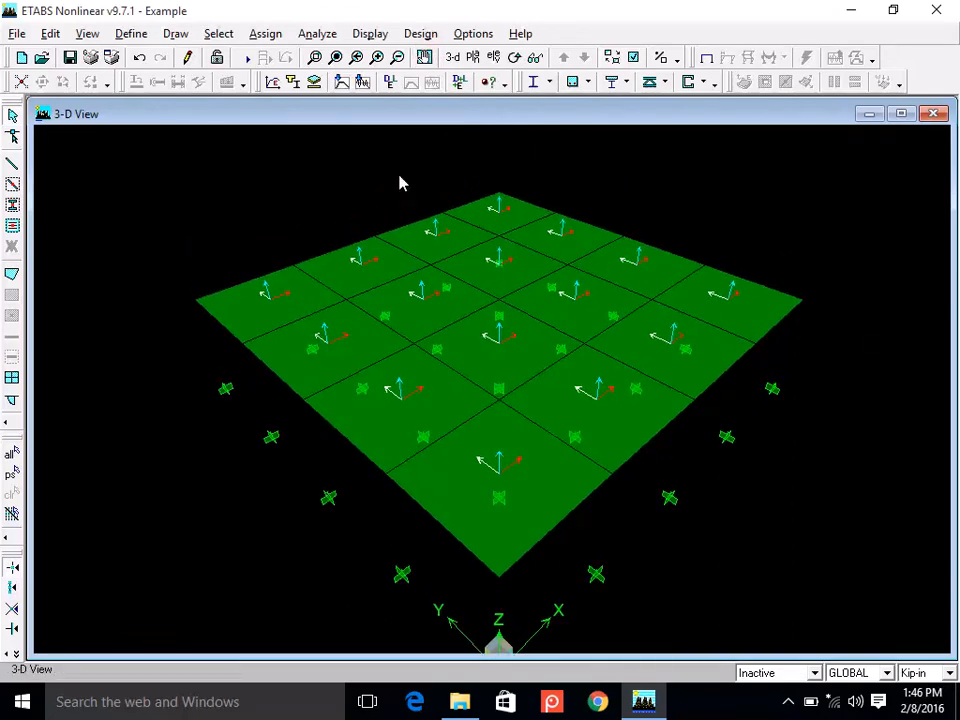
left_click(315, 58)
left_click_drag(461, 433, 552, 541)
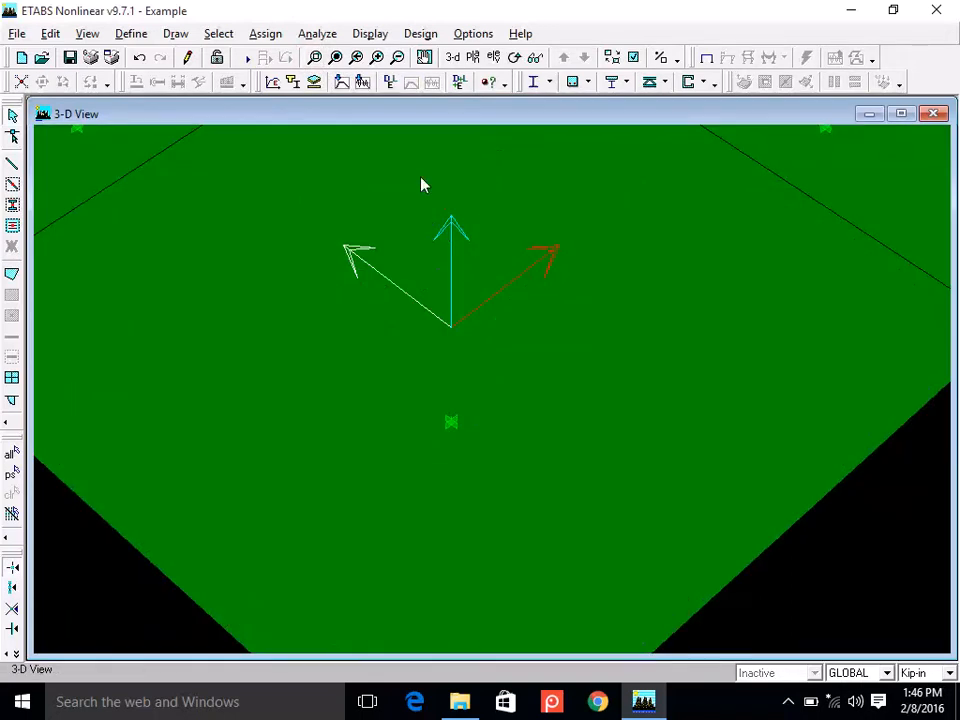
left_click(397, 58)
left_click(397, 58)
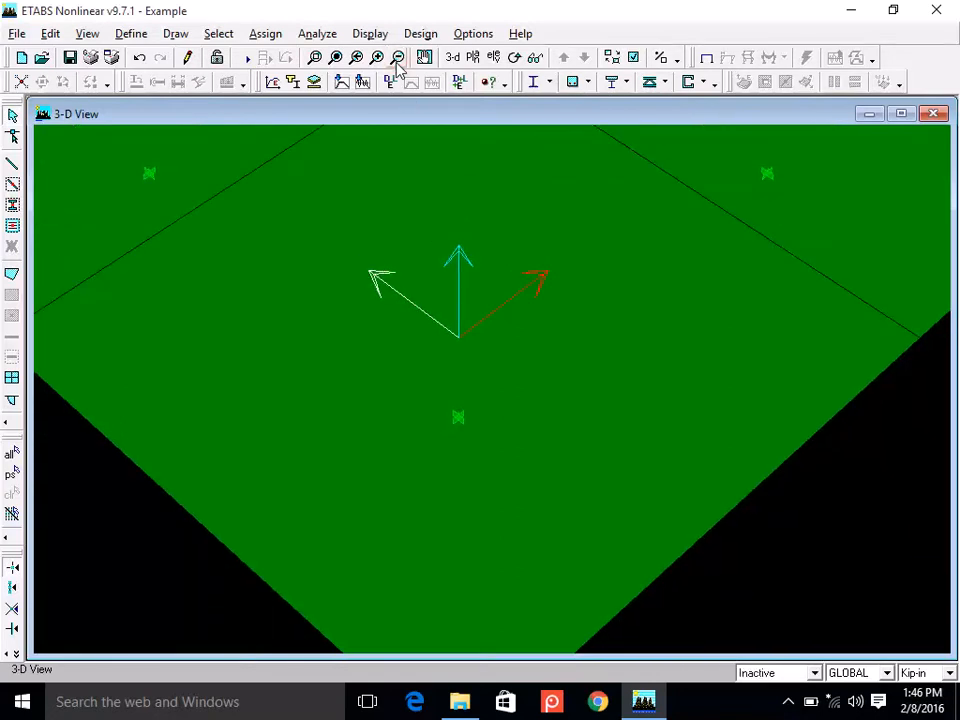
left_click(424, 57)
left_click_drag(560, 289, 568, 388)
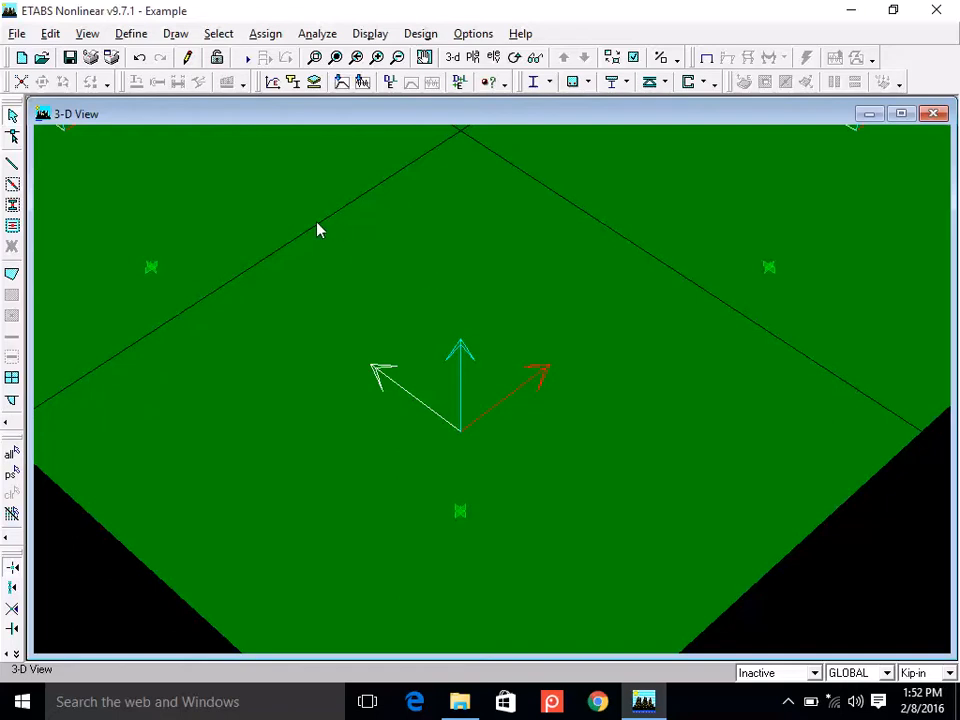
Restore the full 3-D view with columns, beams and grid lines displayed and area local axes turned off.
left_click(336, 60)
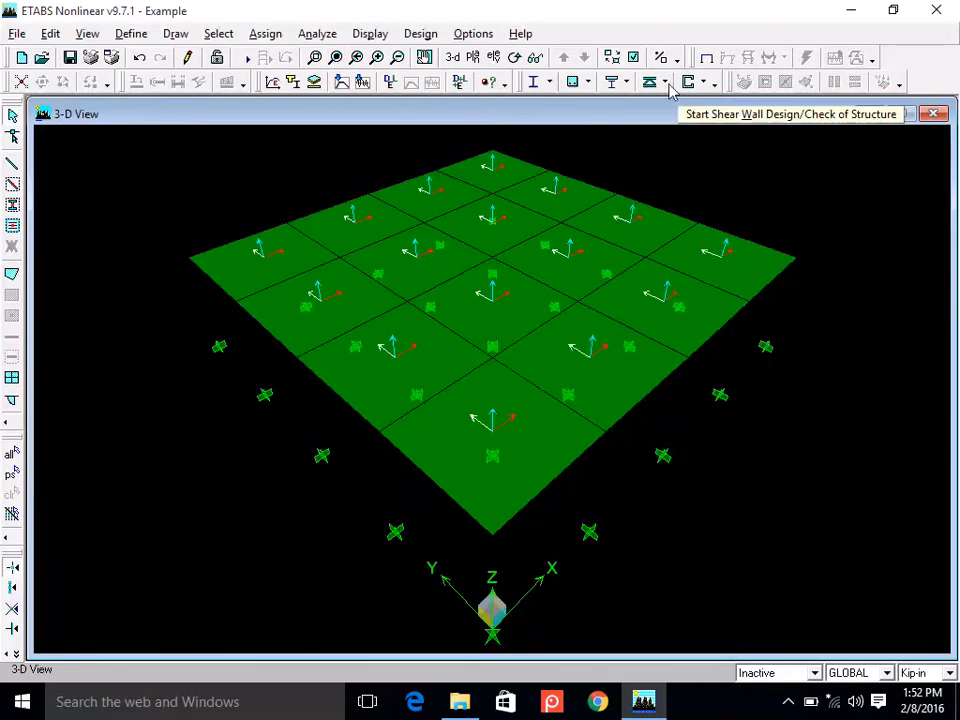
left_click(636, 59)
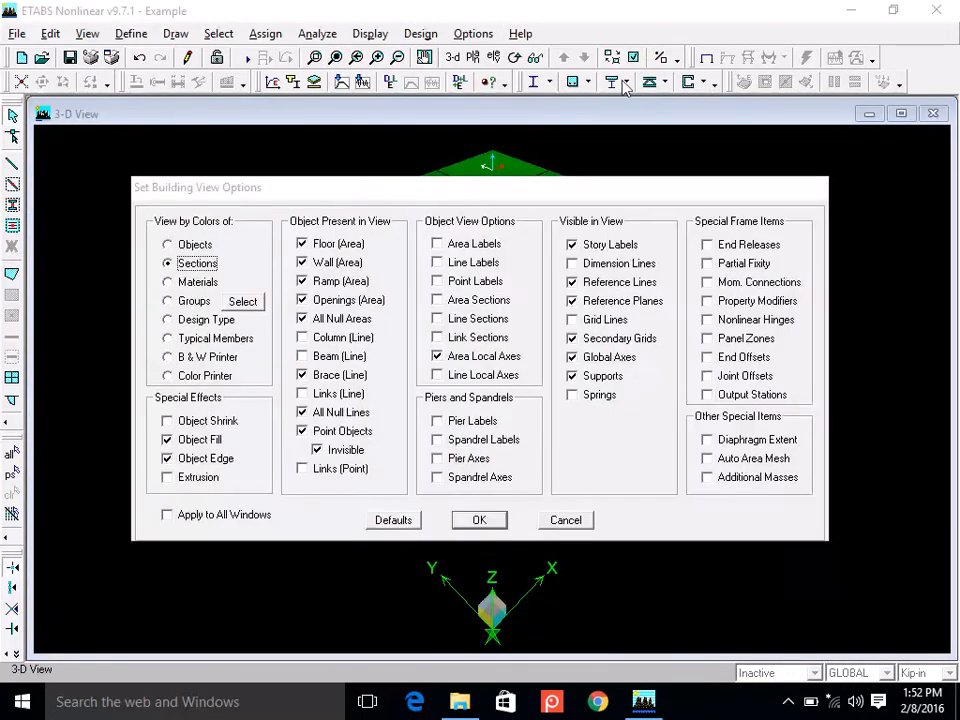
left_click(355, 338)
left_click(345, 357)
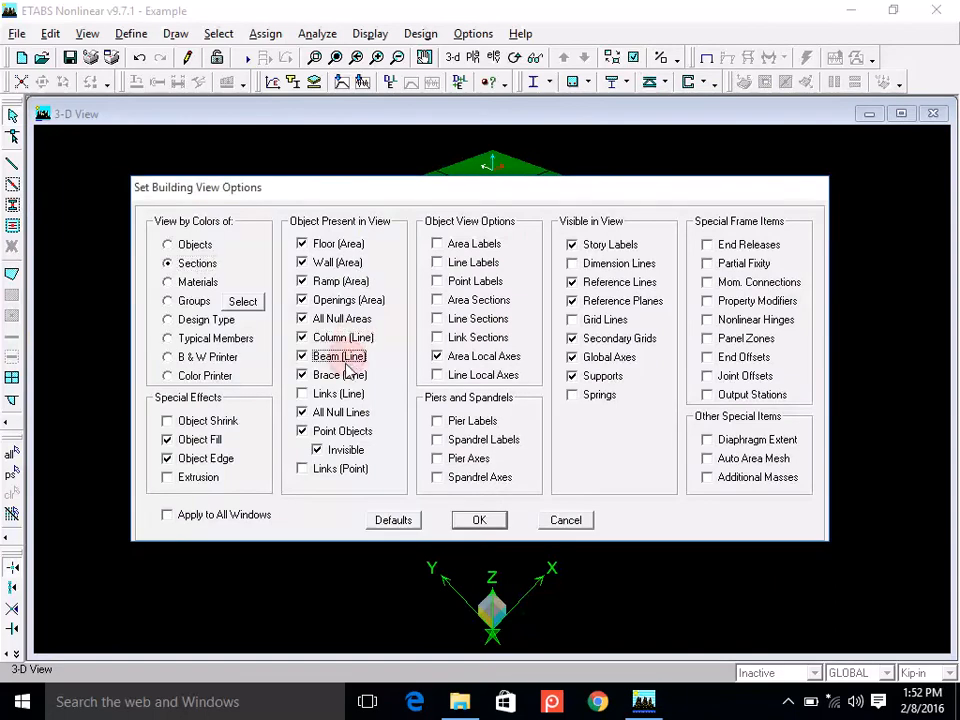
left_click(448, 357)
left_click(478, 520)
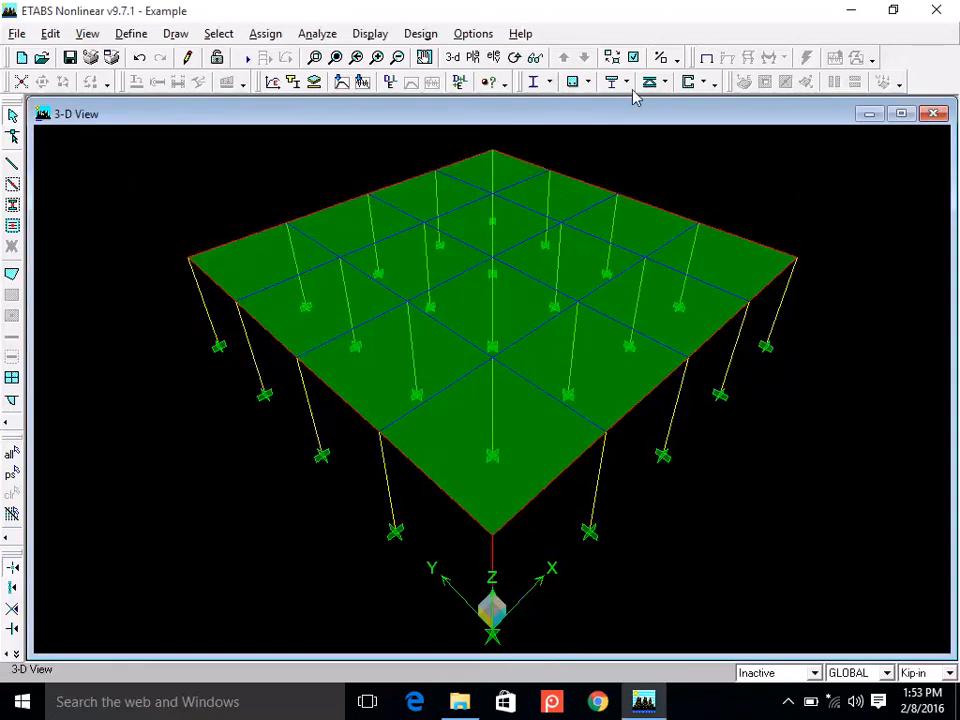
left_click(633, 57)
left_click(605, 319)
left_click(479, 520)
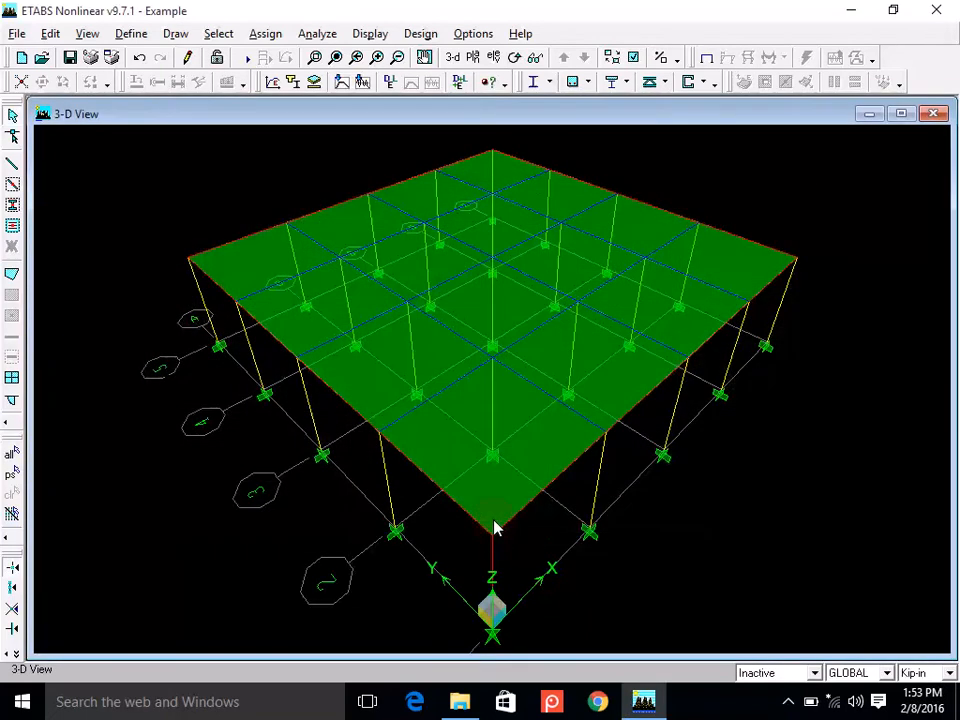
Check the uniform loads assigned to the floor panel nearest the origin in lb-ft units, and close its area information.
right_click(543, 440)
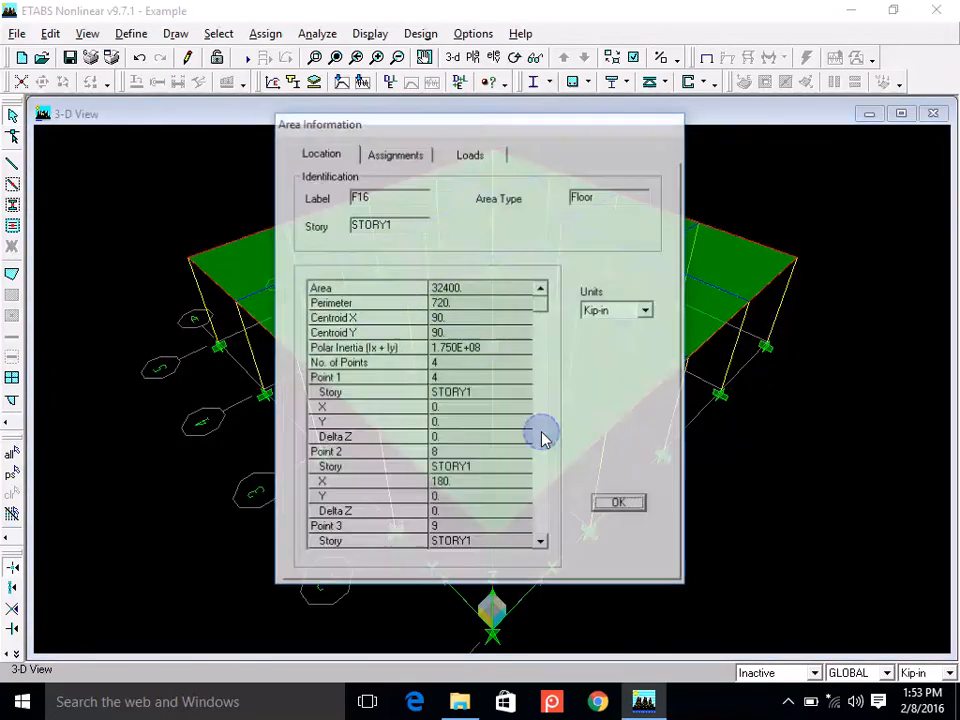
left_click(471, 154)
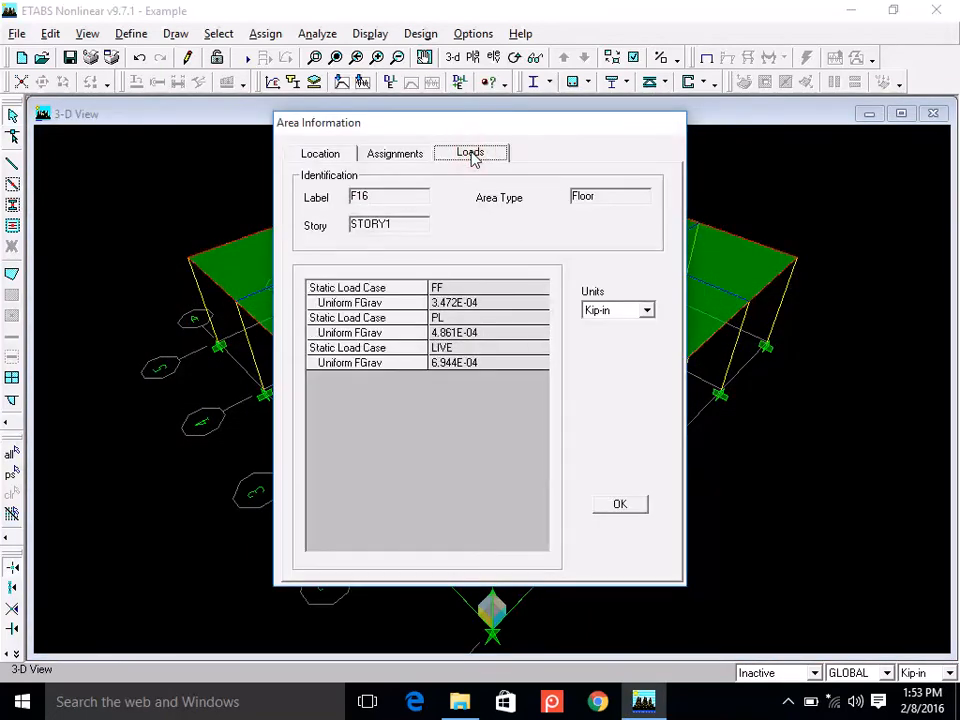
left_click(617, 310)
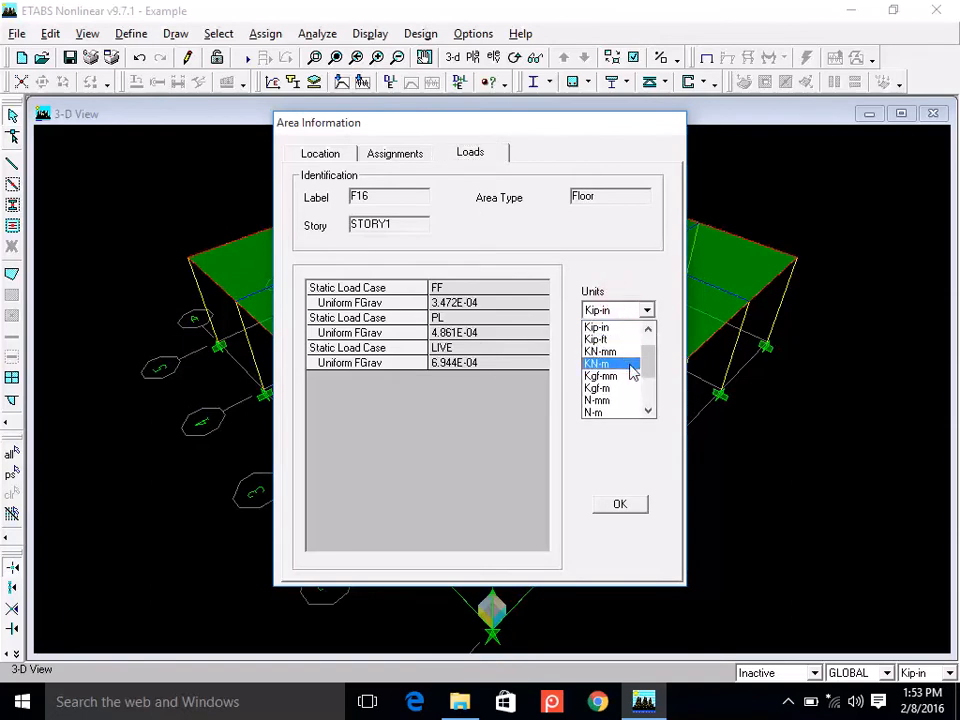
left_click_drag(648, 373, 648, 360)
left_click(610, 342)
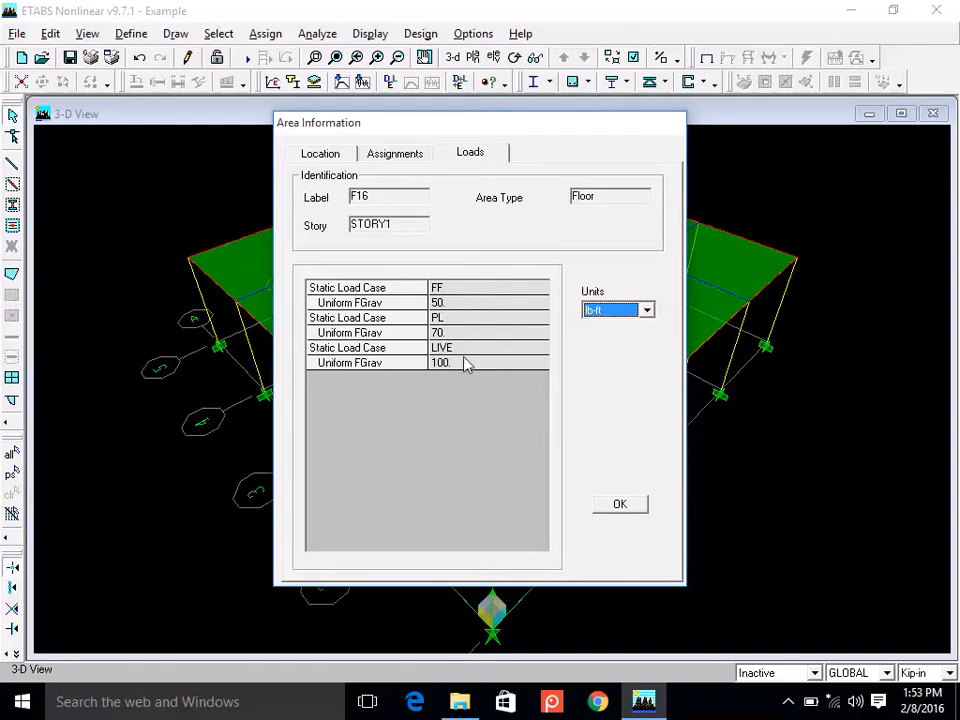
left_click(622, 510)
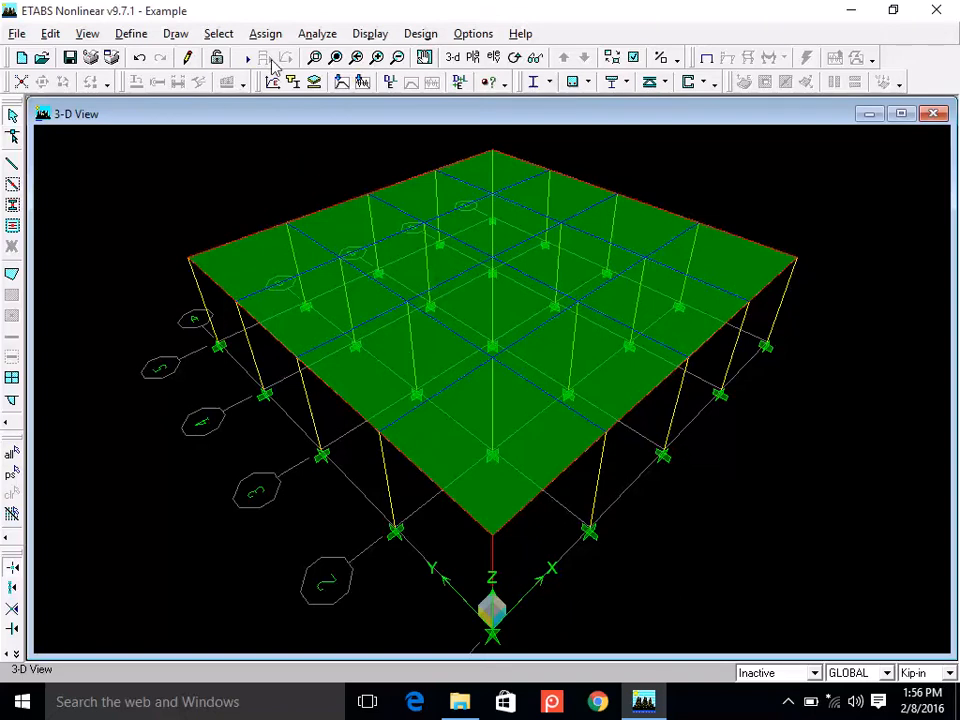
Save the model and, in the analysis options, choose Full 3D degrees of freedom and turn off Dynamic Analysis.
left_click(68, 57)
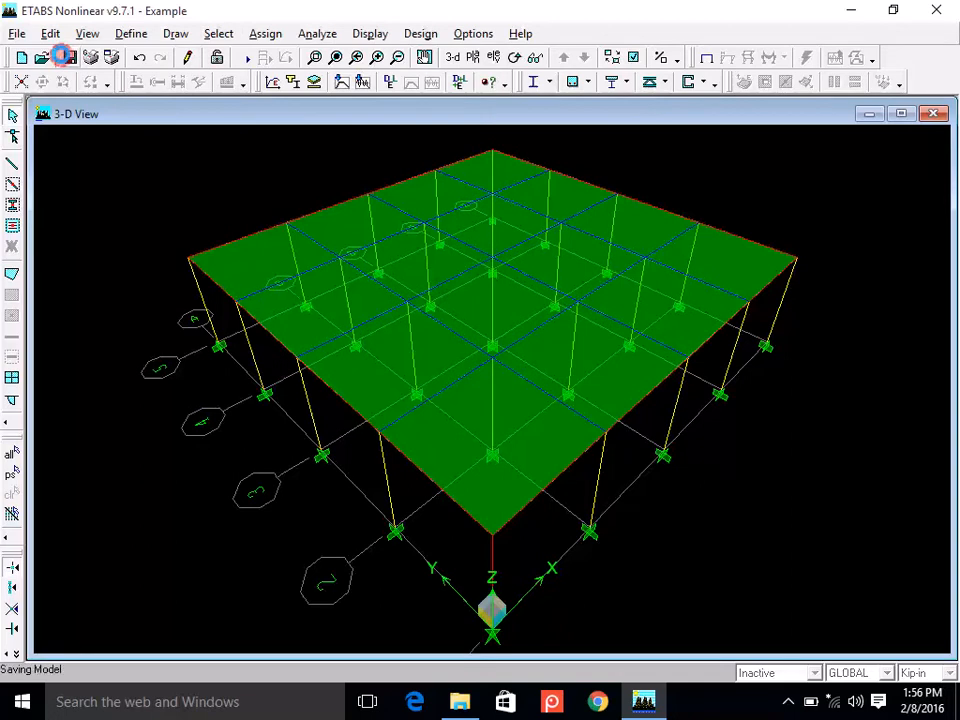
left_click(316, 35)
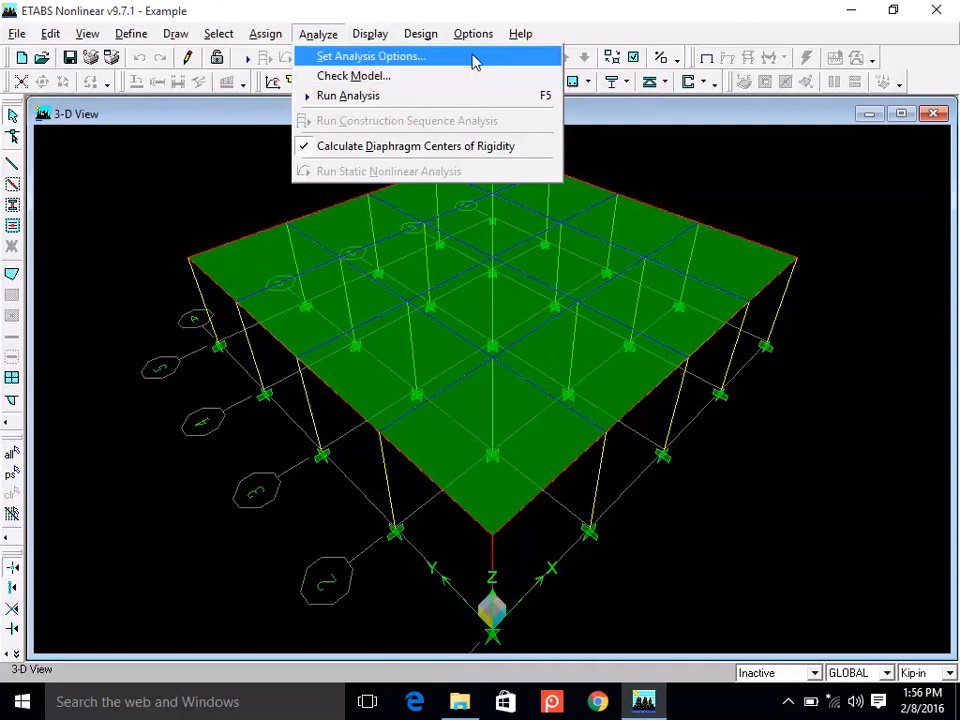
left_click(474, 58)
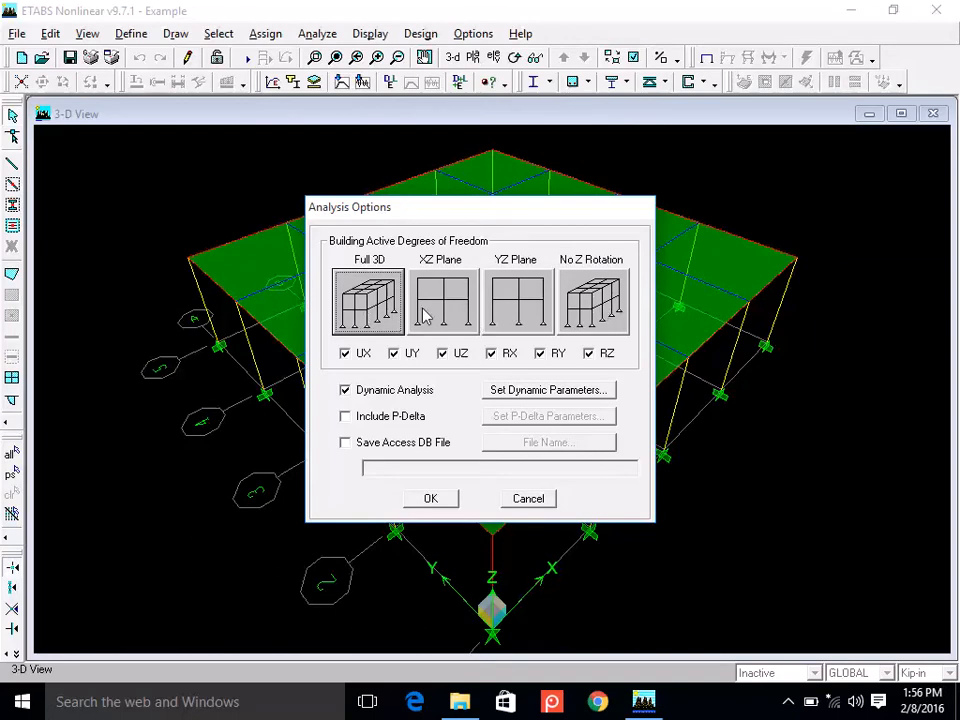
left_click(360, 314)
left_click(381, 313)
left_click(345, 391)
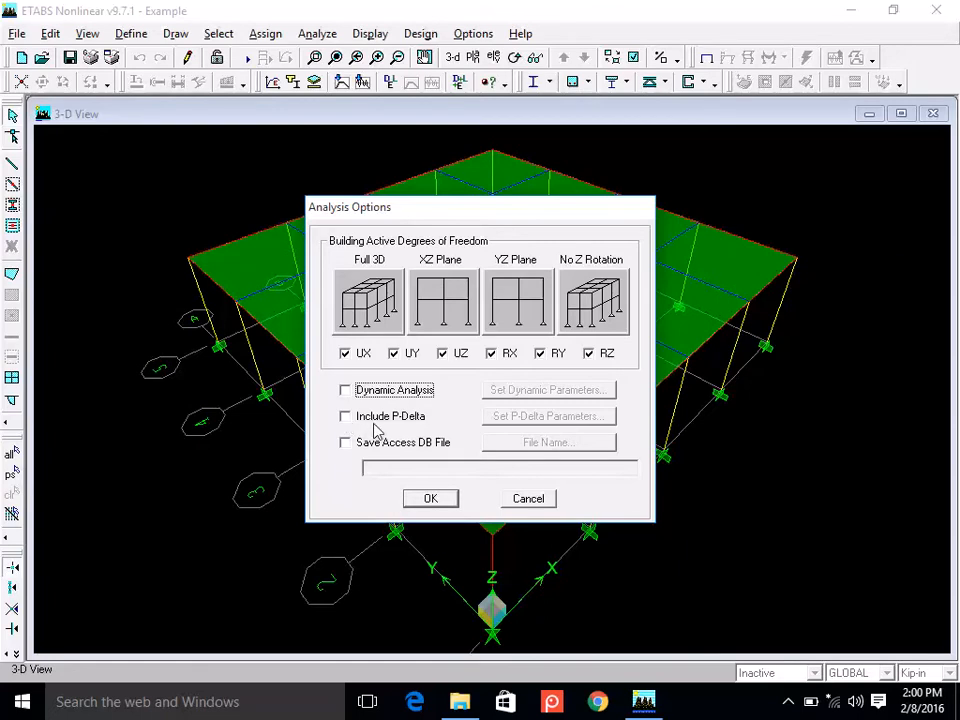
Temporarily include P-Delta to view its parameters, cancel them without changes, and turn the P-Delta option back off.
left_click(347, 418)
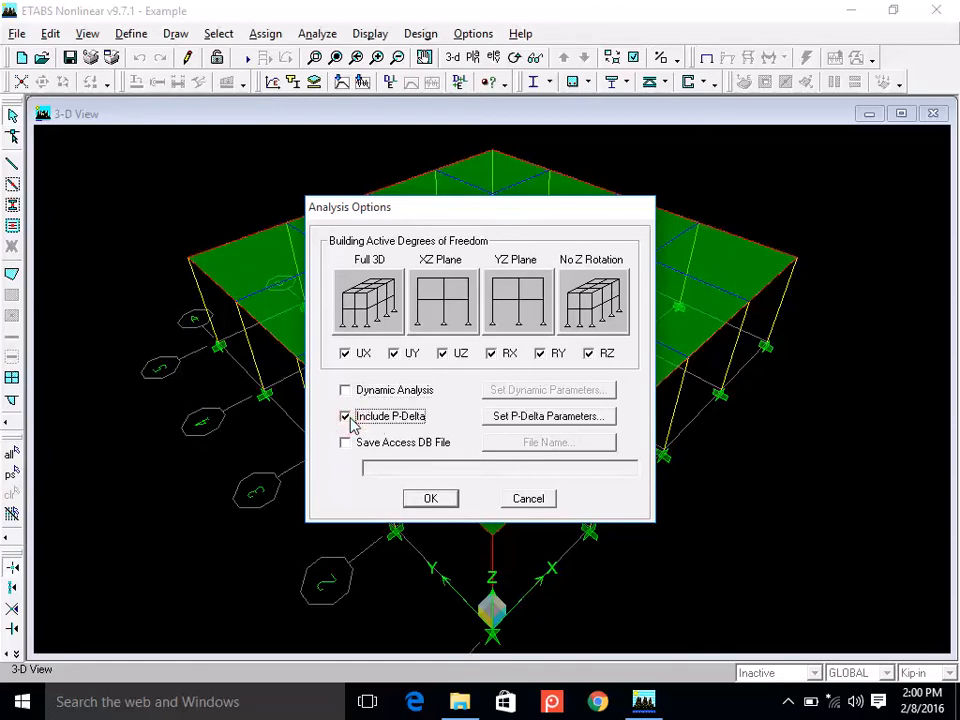
left_click(510, 417)
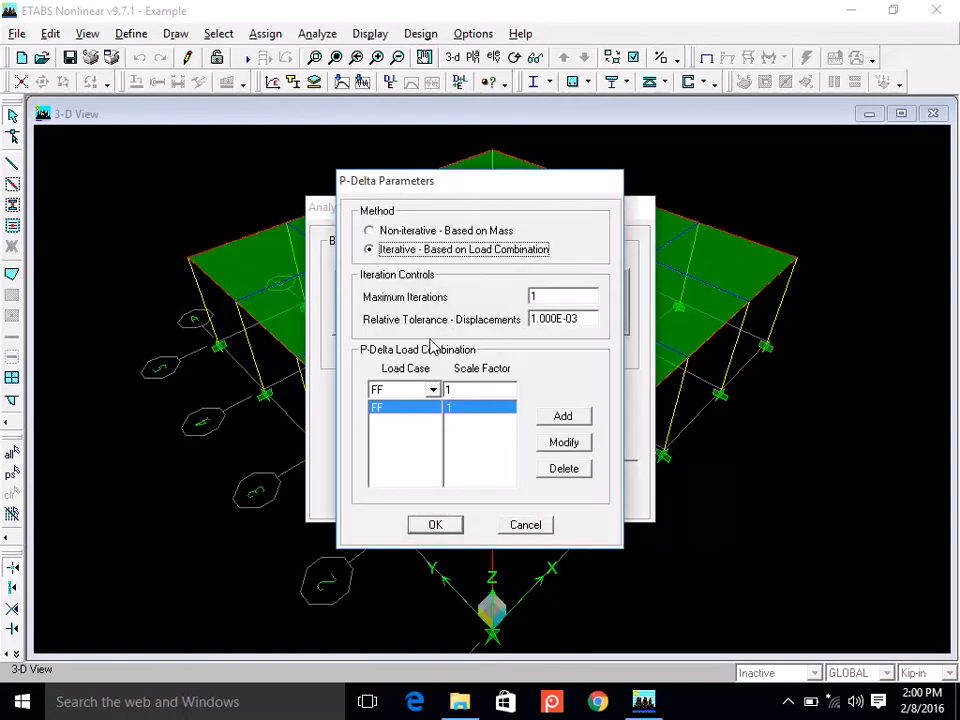
left_click(526, 526)
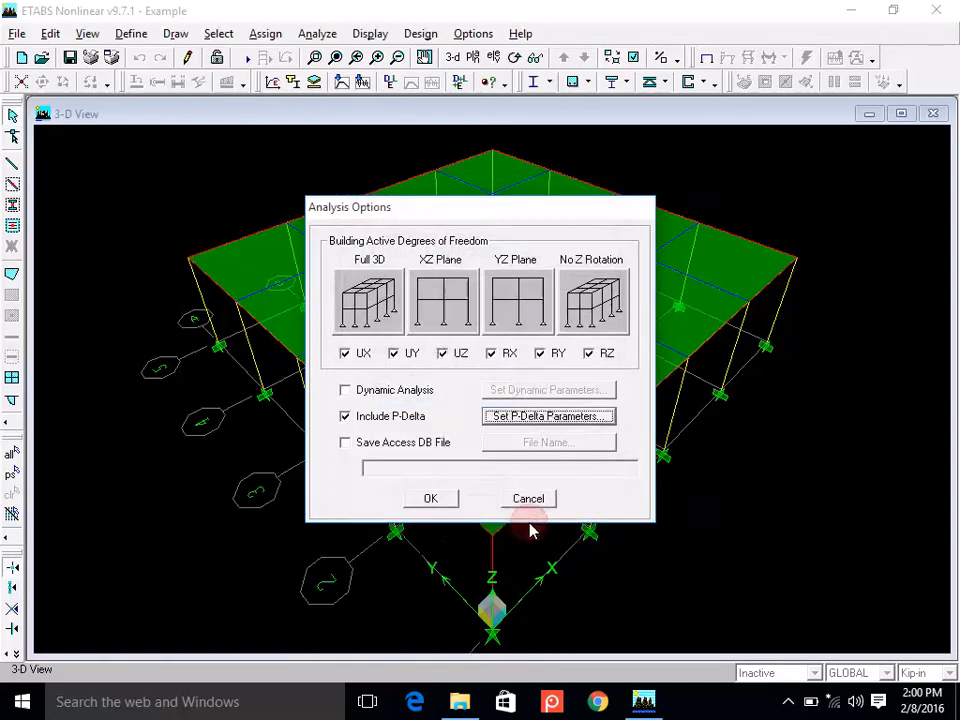
left_click(361, 420)
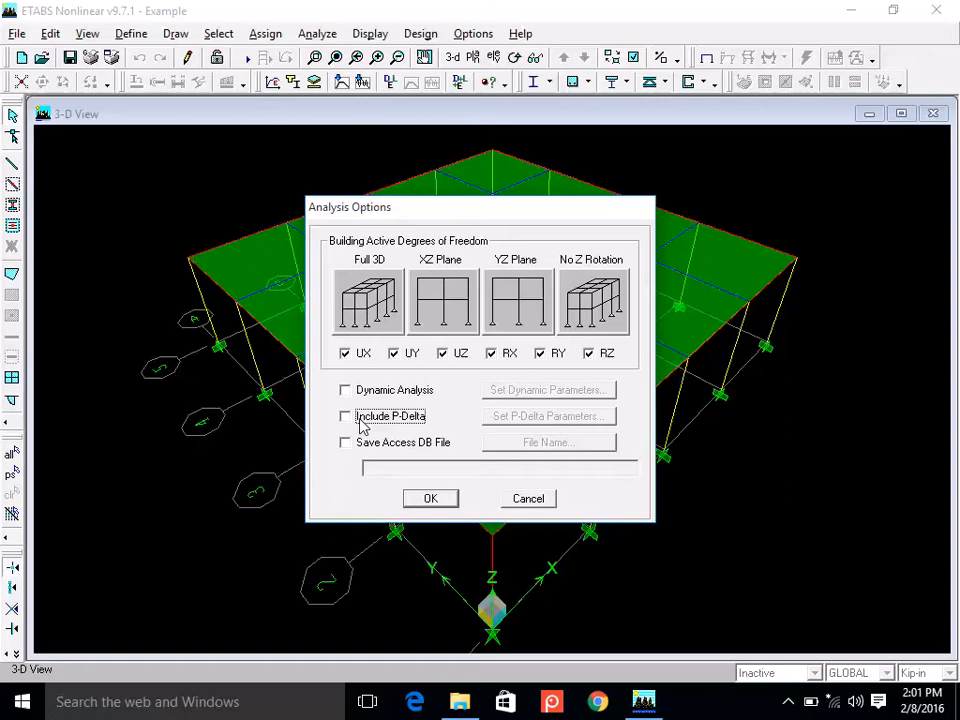
Choose Full 3D as the building's active degrees of freedom and apply the analysis options.
left_click(357, 316)
left_click(365, 314)
left_click(365, 314)
left_click(365, 313)
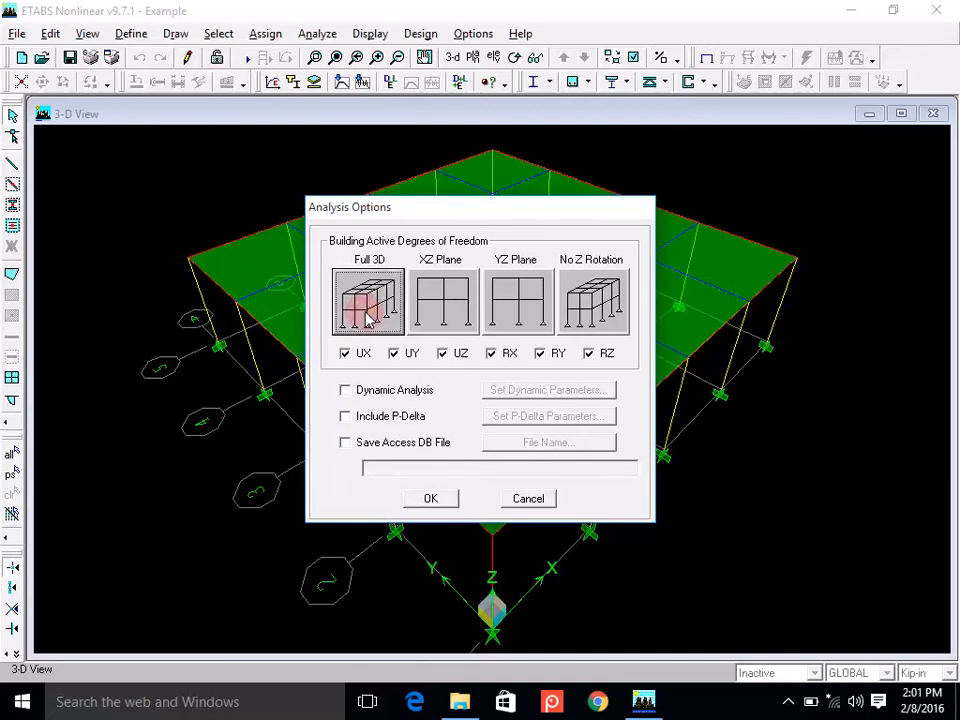
left_click(431, 500)
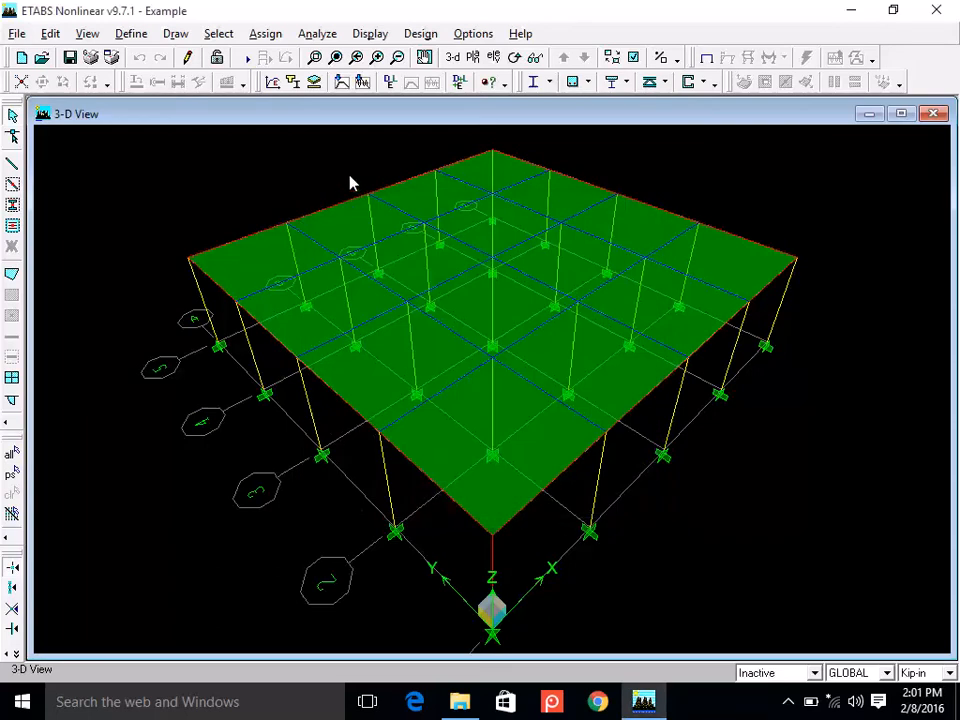
Run Check Model with all line, point and area checks left off, and close the report.
left_click(308, 38)
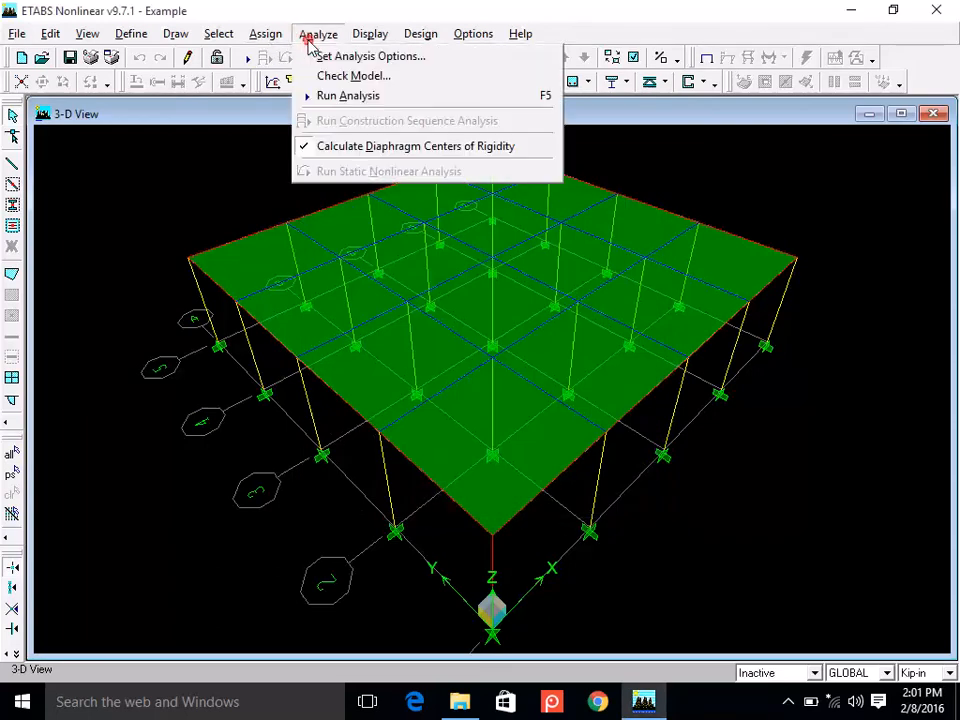
left_click(426, 79)
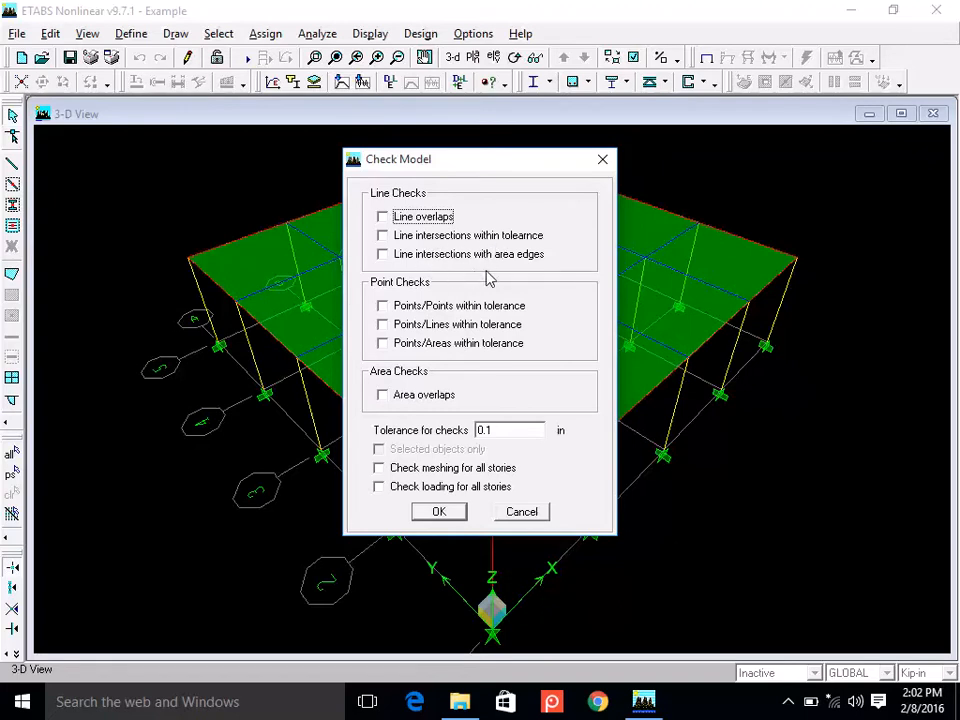
left_click(437, 514)
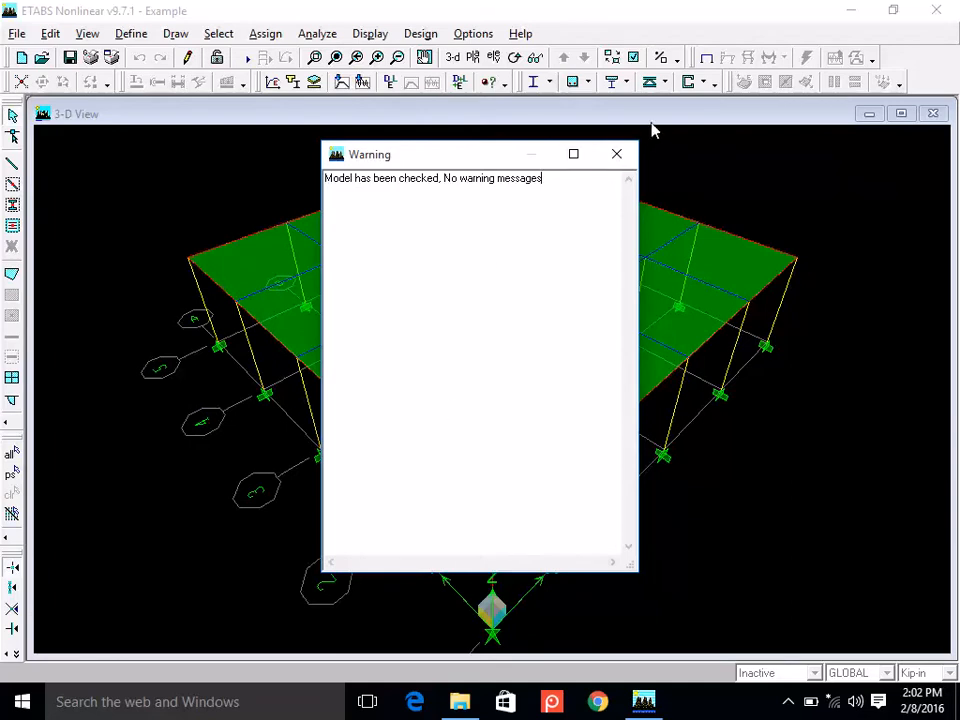
left_click(614, 156)
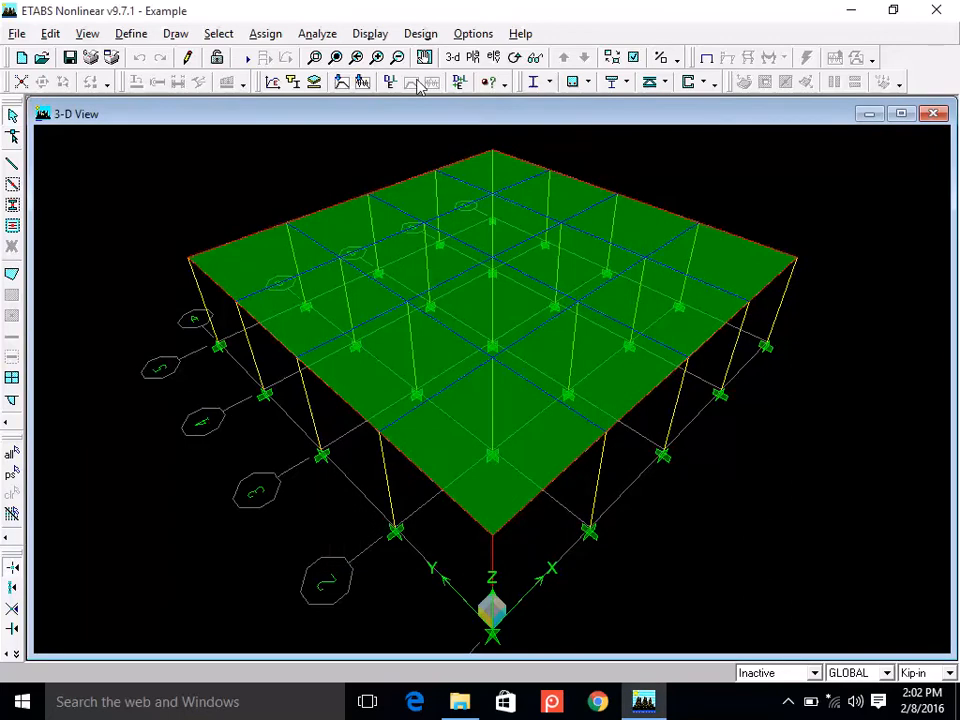
Try to reshape the grid E edge beam between grids 1 and 2 by pulling its end off corner E1 in the 3-D view.
left_click(316, 57)
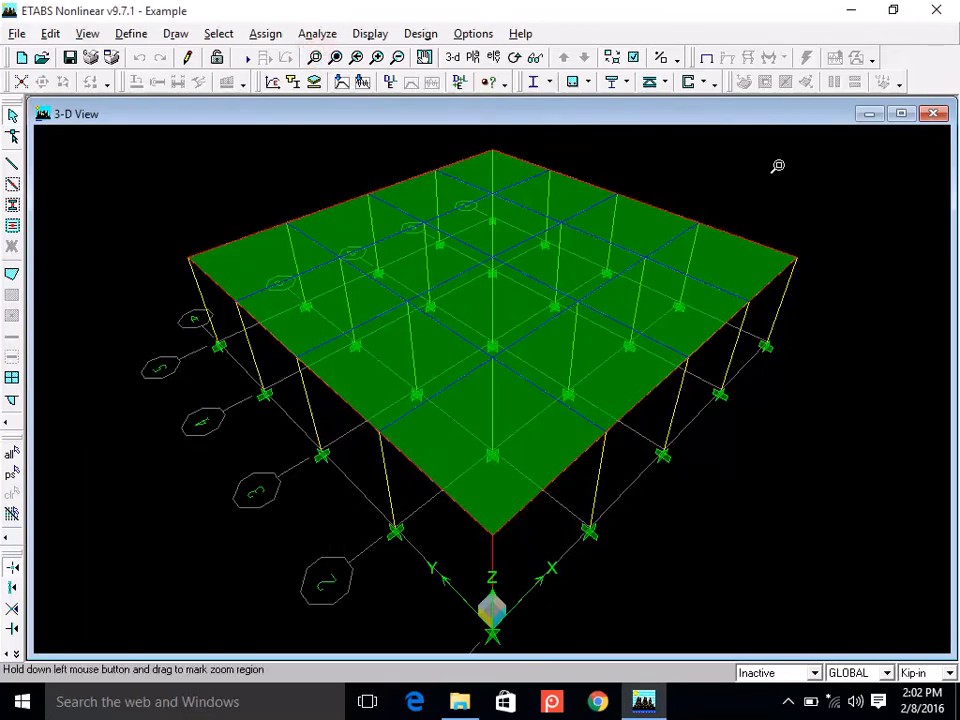
left_click_drag(772, 231, 818, 289)
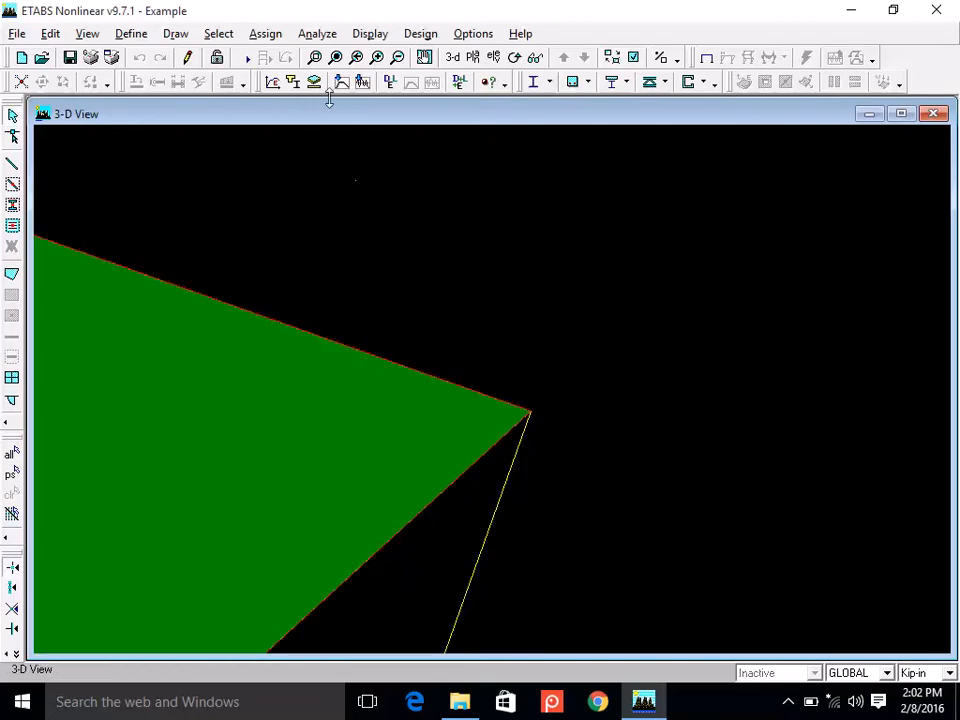
left_click(314, 57)
left_click_drag(452, 337, 585, 488)
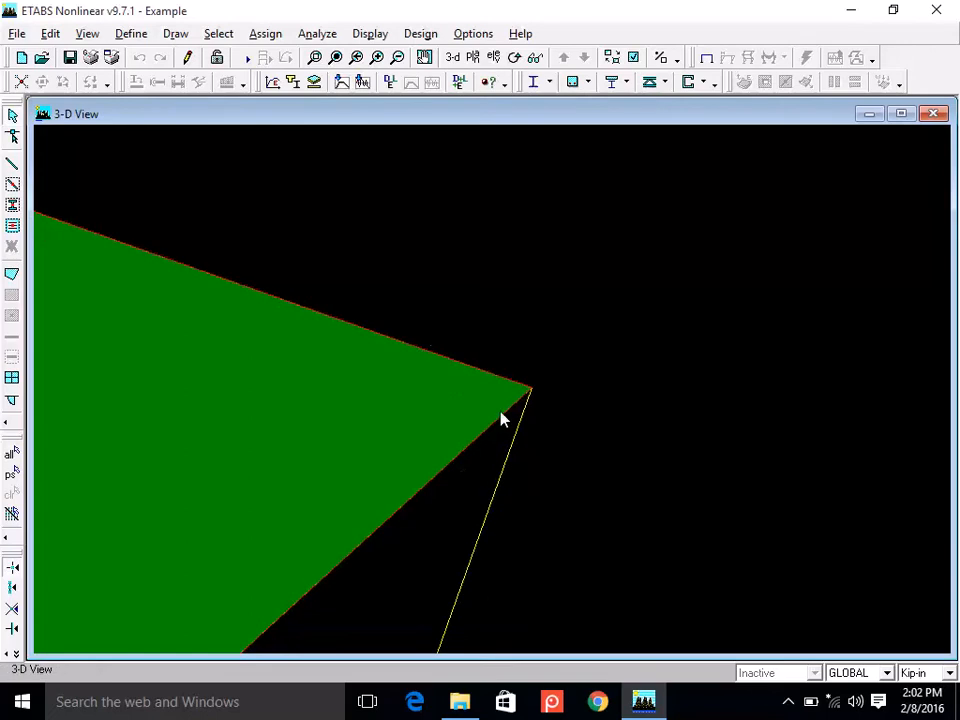
left_click(13, 140)
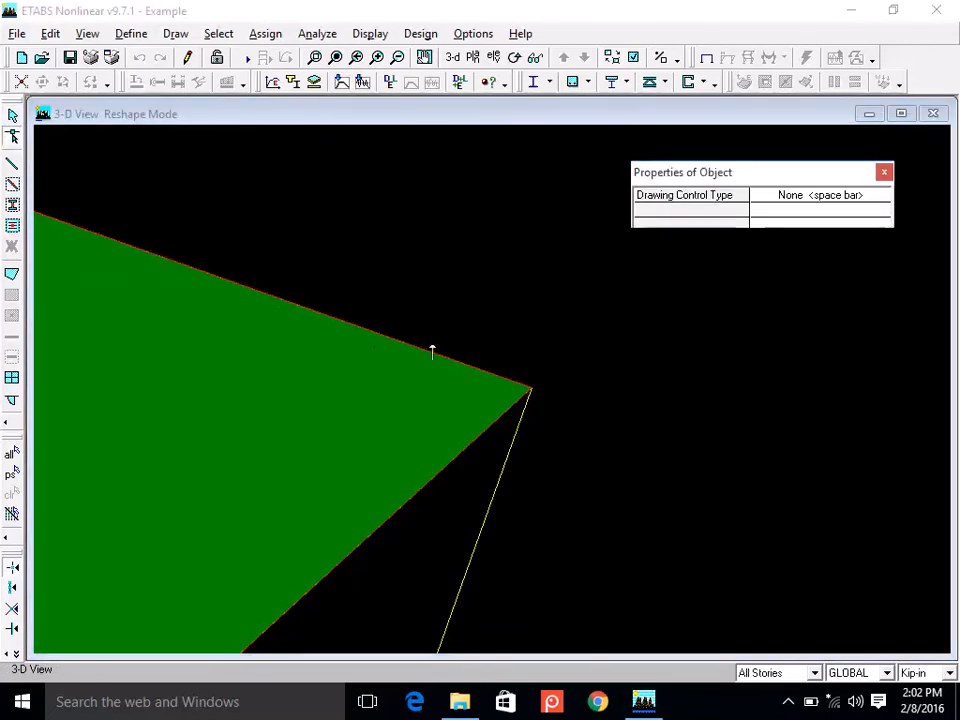
left_click(437, 358)
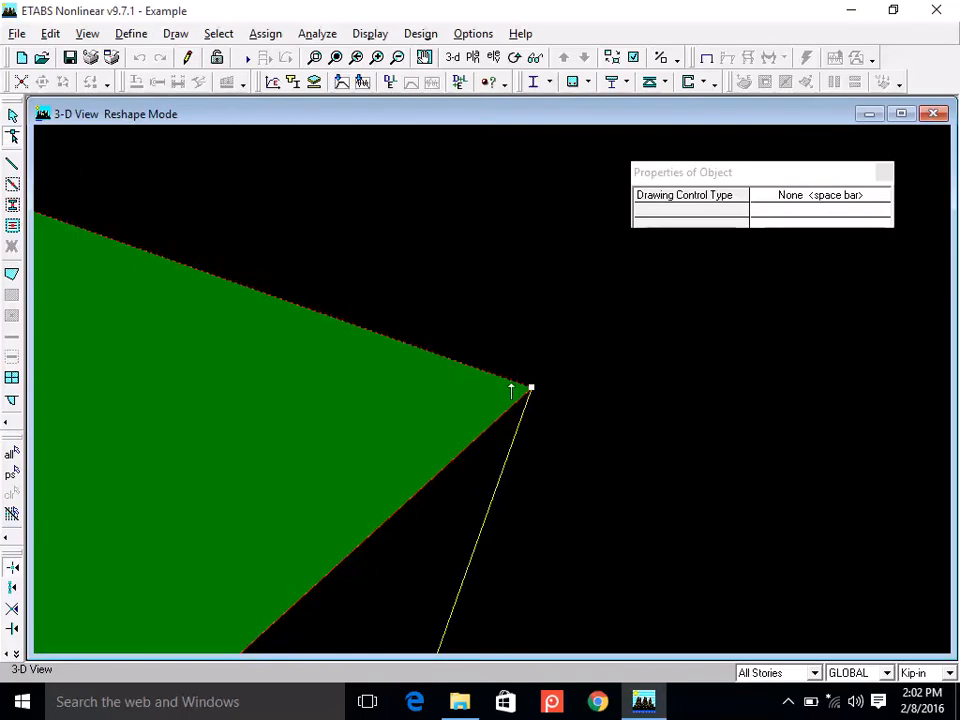
left_click_drag(531, 387, 566, 365)
In the STORY1 plan, reshape the grid B beam between grids 4 and 5, moving its B5 end off the column to about 197 in length.
left_click(474, 57)
left_click(581, 346)
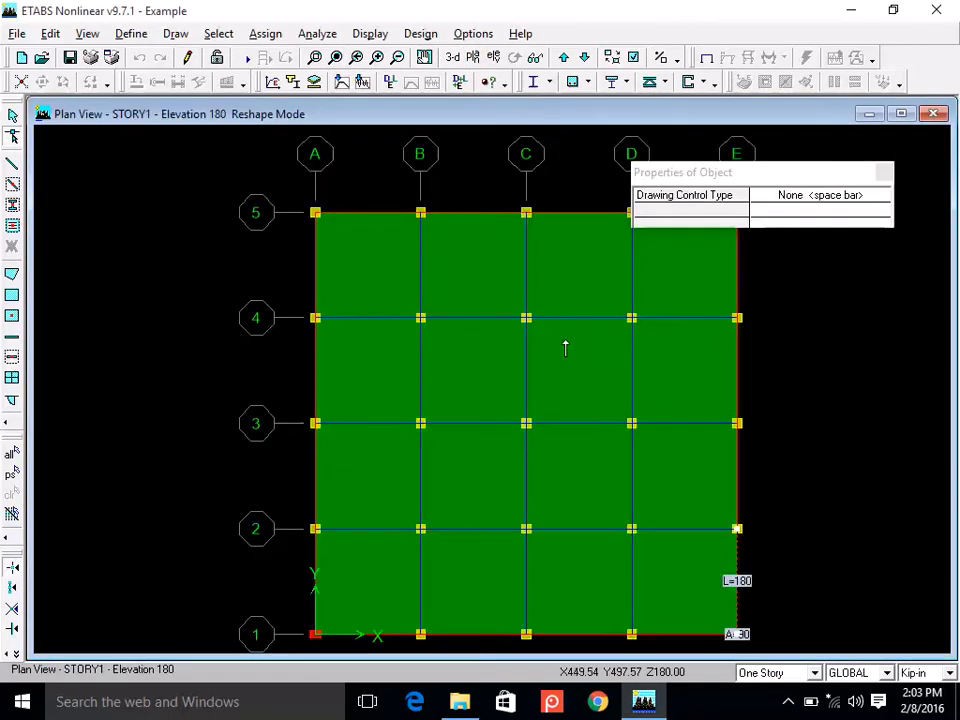
left_click(420, 243)
left_click_drag(420, 212, 439, 204)
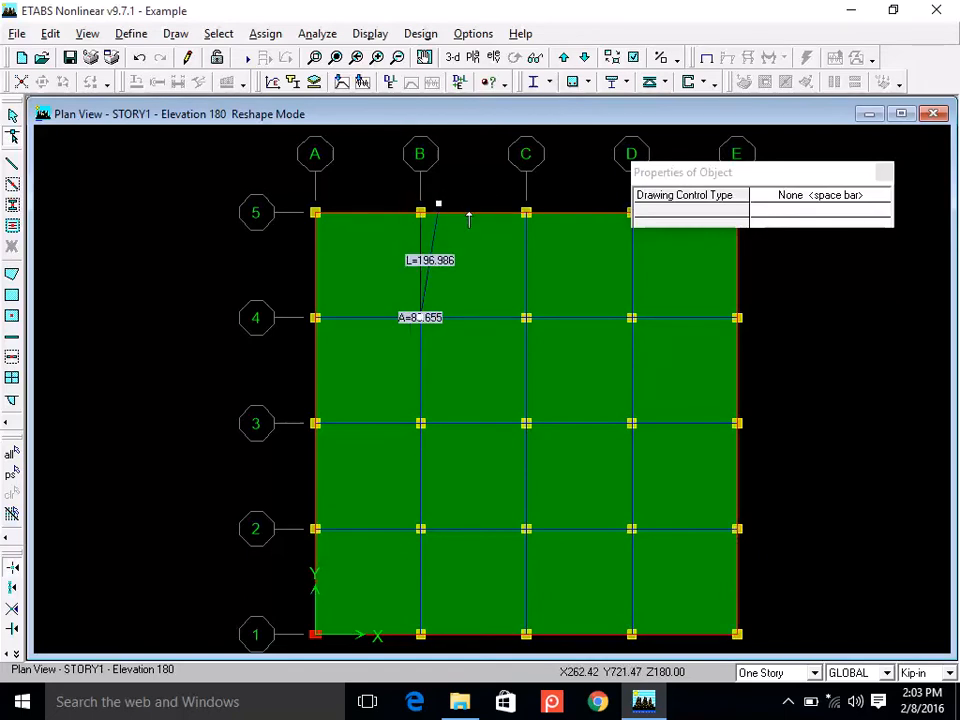
left_click(425, 60)
left_click_drag(154, 311, 146, 297)
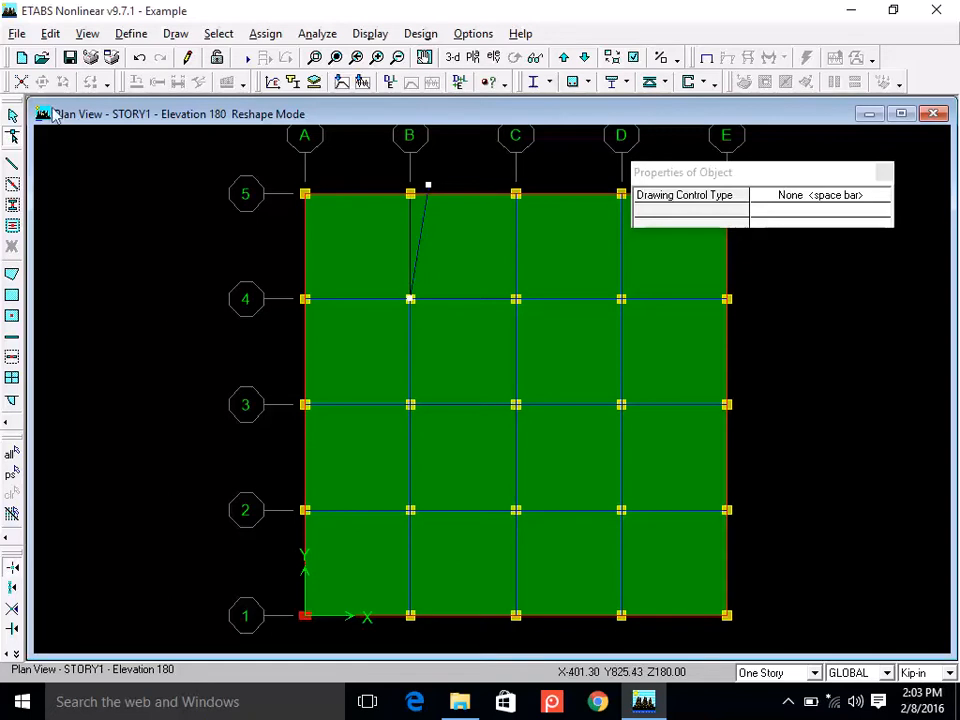
Run Check Model with all three line checks, all three point checks and Area overlaps enabled, and close the report.
left_click(326, 36)
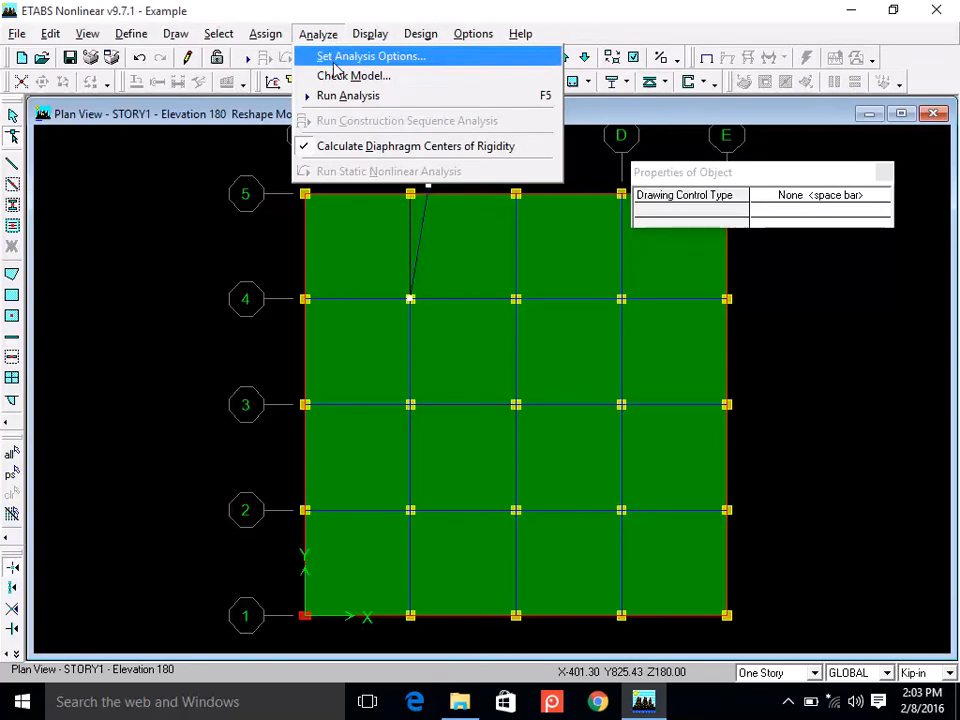
left_click(340, 76)
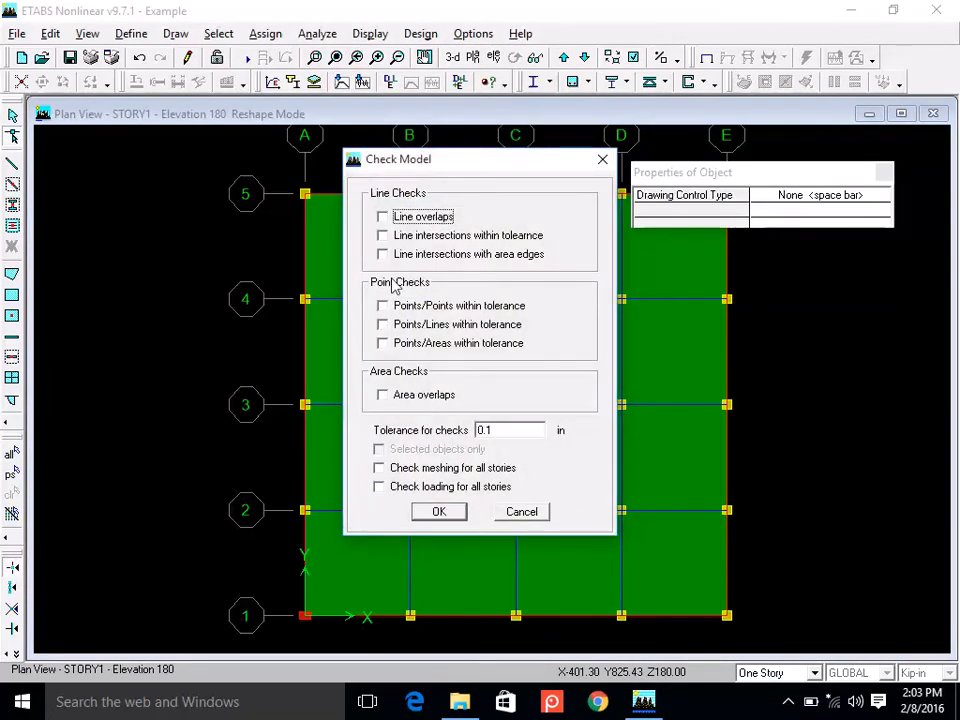
left_click(381, 216)
left_click(381, 235)
left_click(381, 254)
left_click(382, 305)
left_click(382, 324)
left_click(382, 343)
left_click(381, 394)
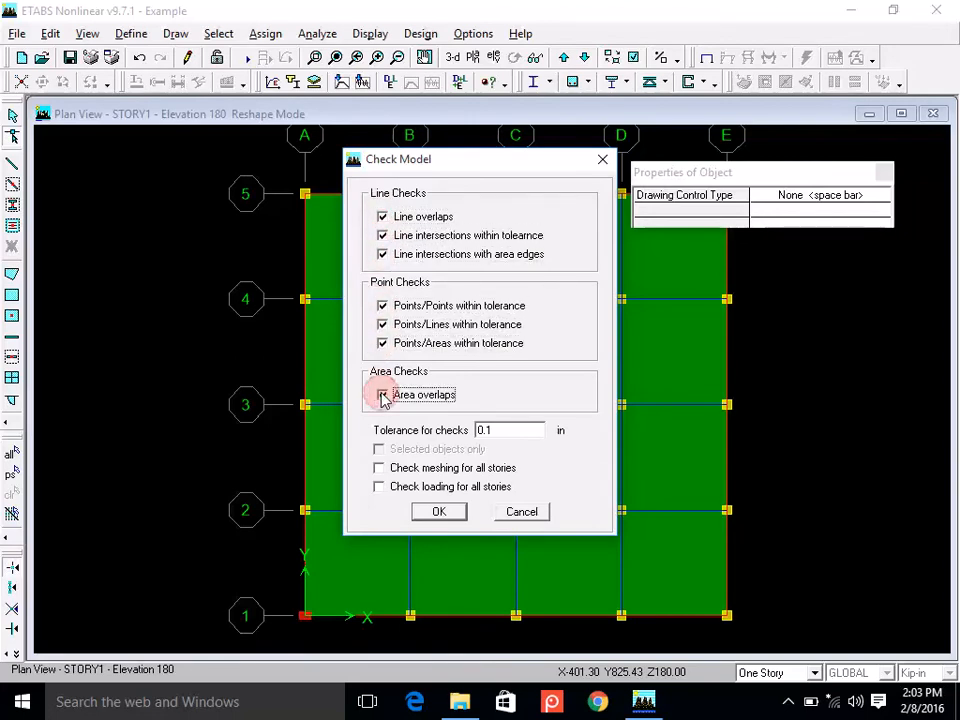
left_click(431, 516)
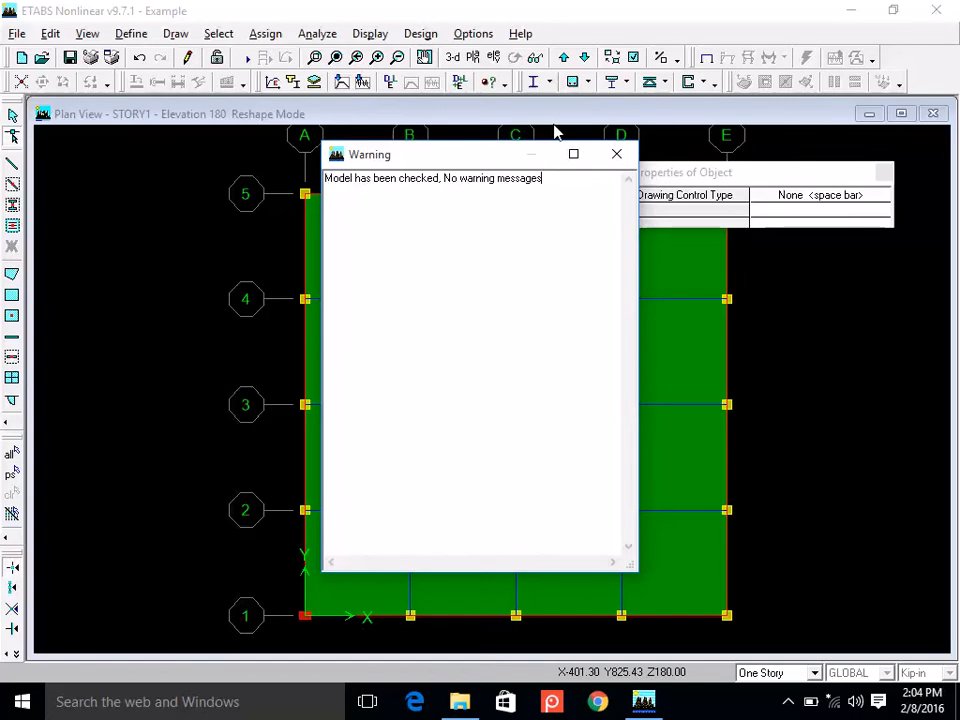
left_click(617, 156)
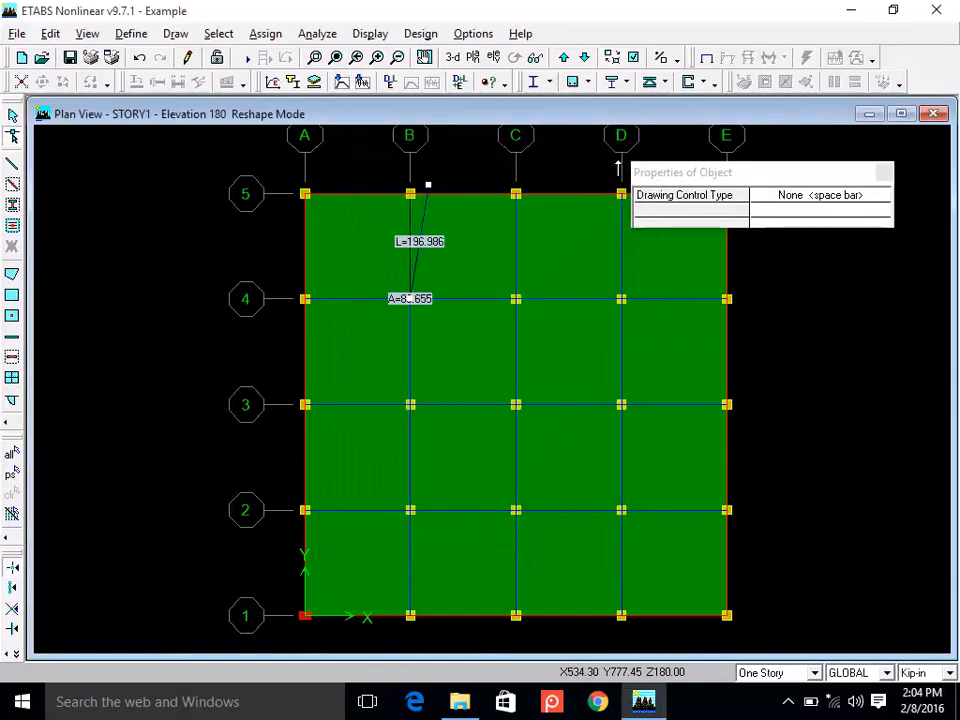
Repeat the model check with the line, point and area checks still enabled, and close its report.
left_click(318, 34)
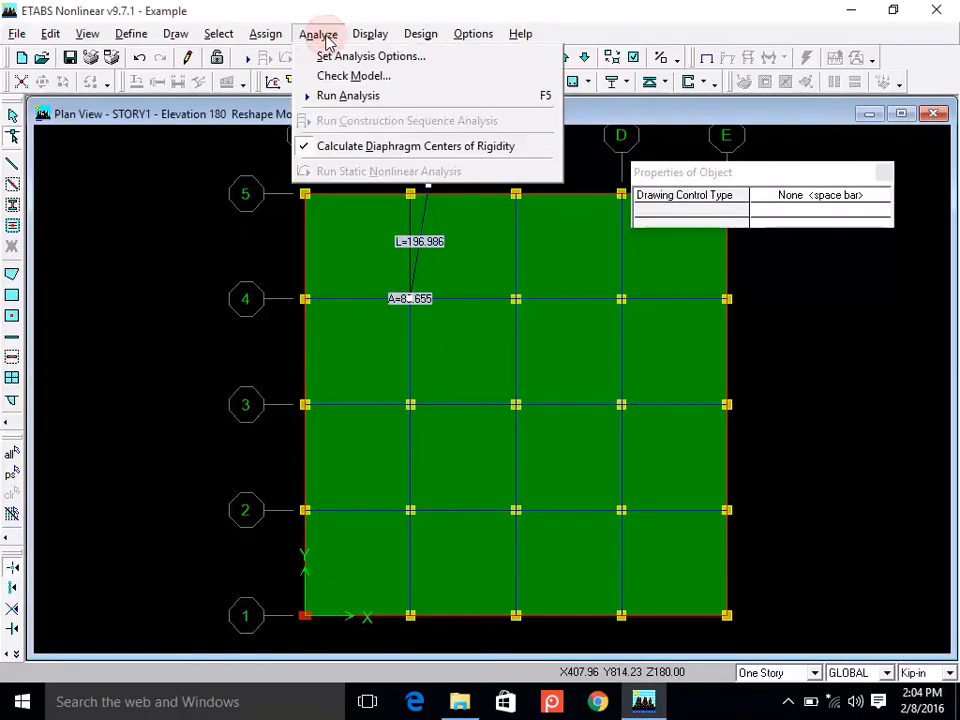
left_click(349, 78)
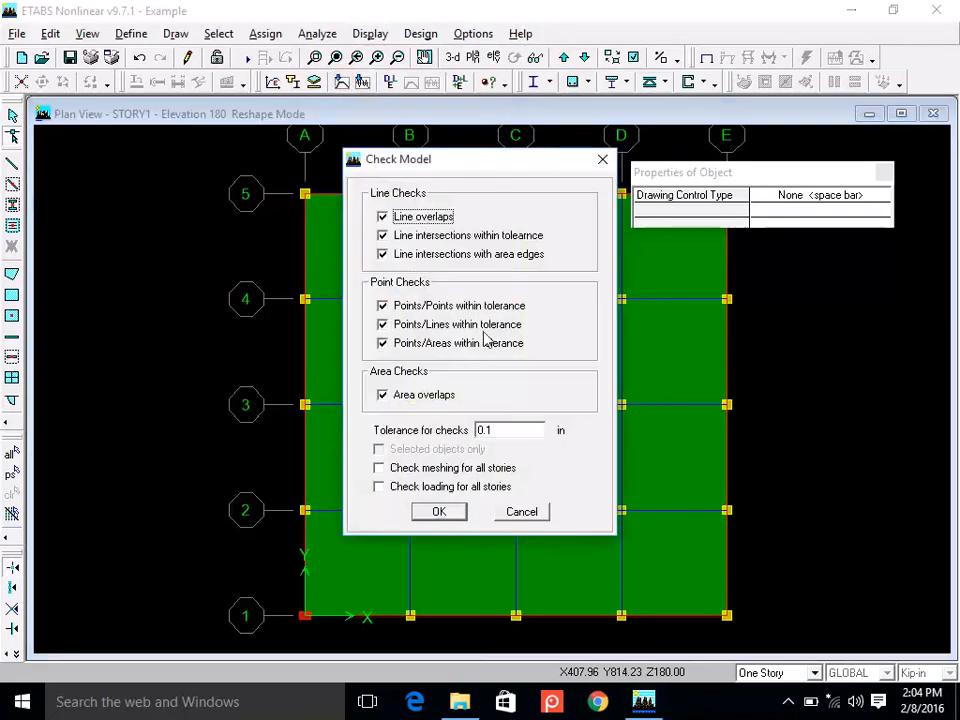
double_click(504, 428)
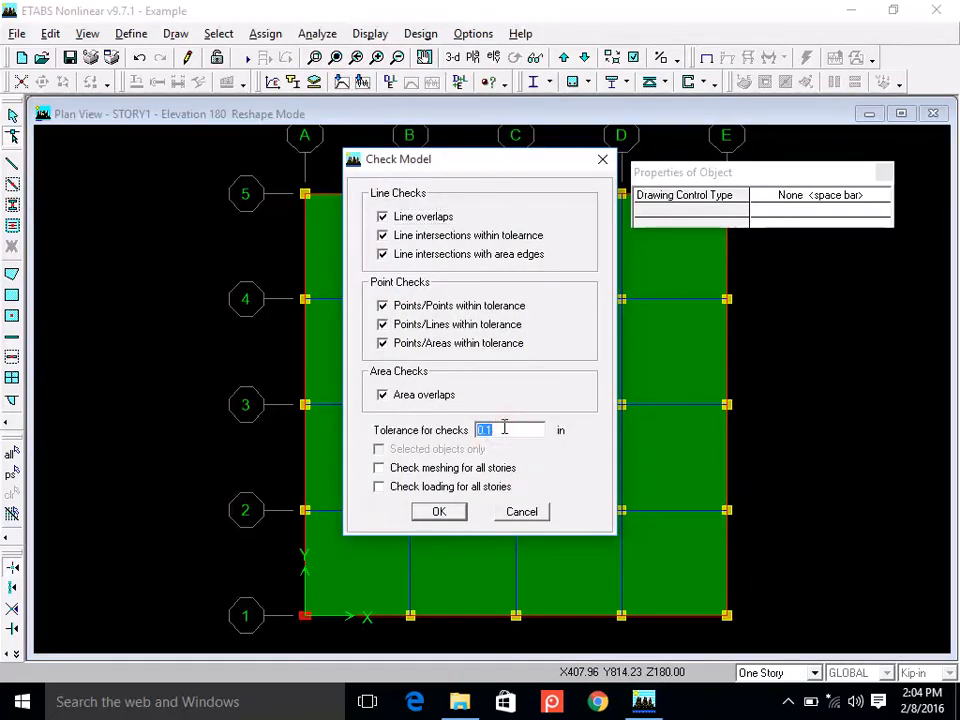
left_click(602, 159)
left_click(616, 154)
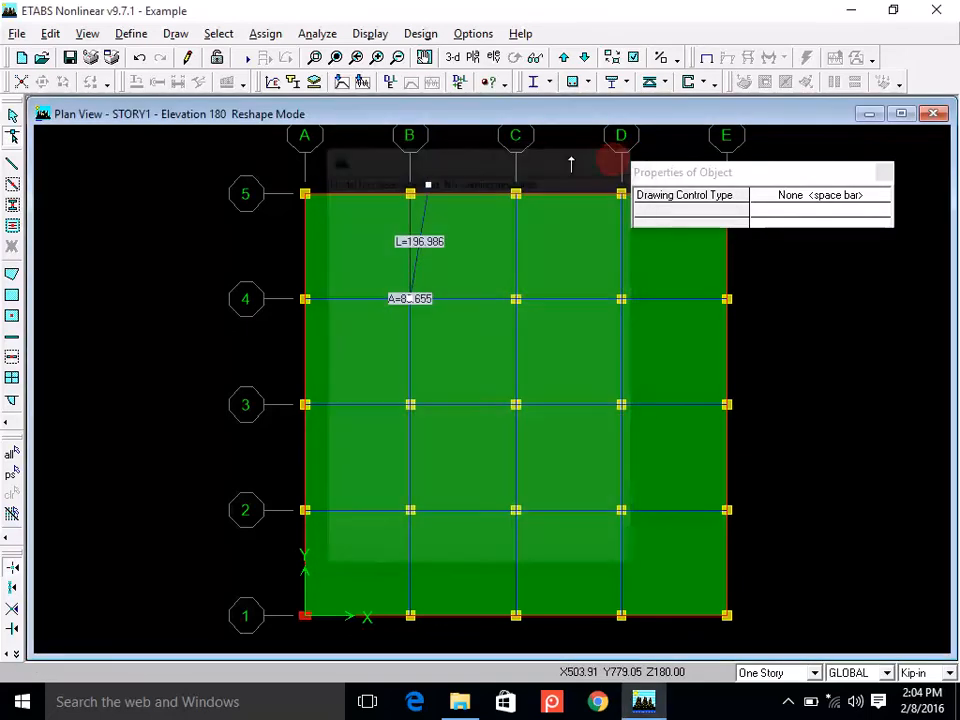
Move the displaced beam end closer to the B5 column, to about X 199.4, Y 728.7.
left_click(315, 60)
left_click_drag(392, 167, 501, 234)
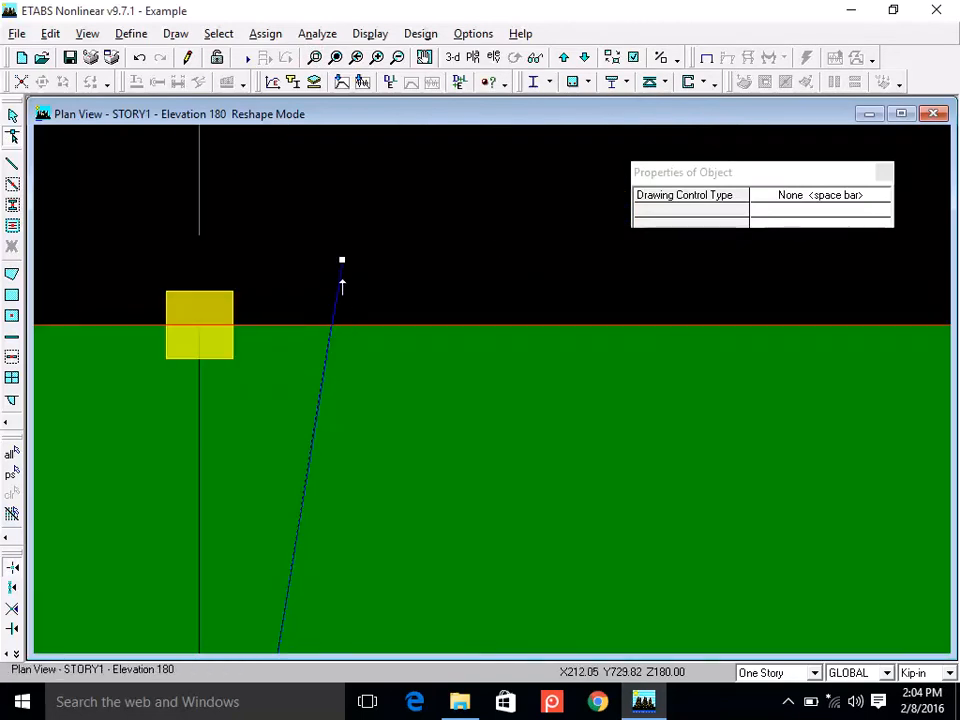
left_click_drag(341, 260, 285, 285)
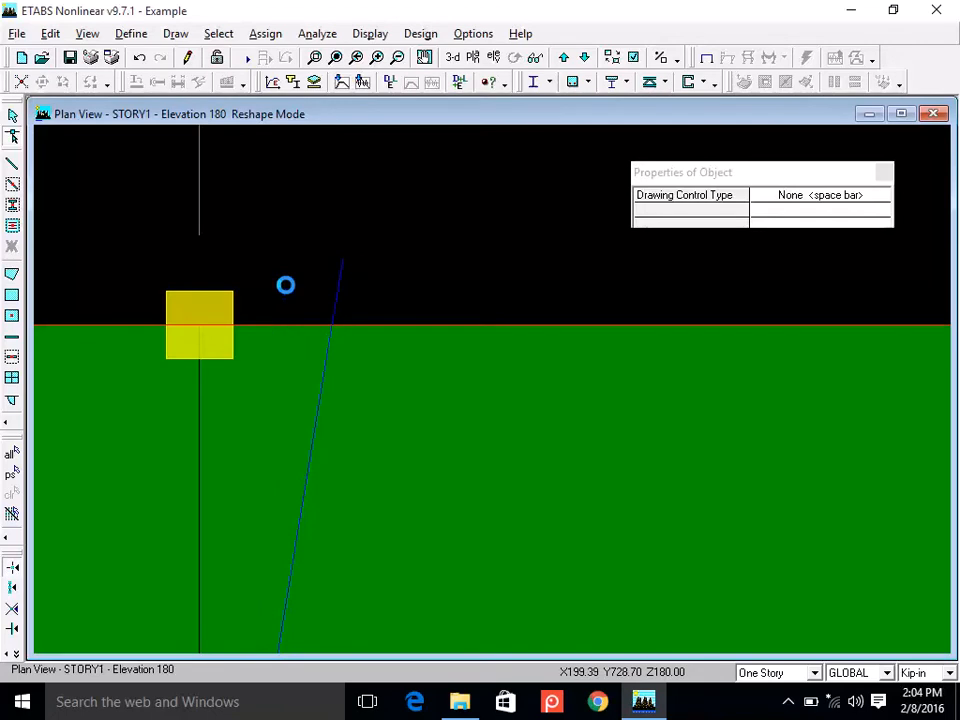
Run Check Model with all line, point and area checks and a tolerance of 10 in.
left_click(318, 33)
left_click(300, 78)
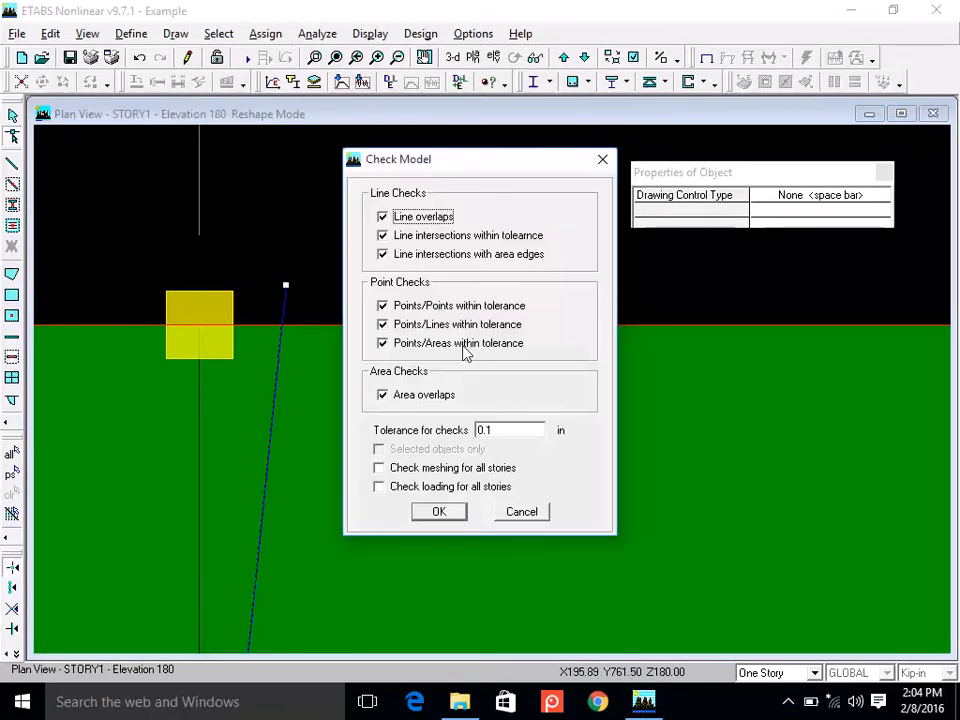
double_click(510, 431)
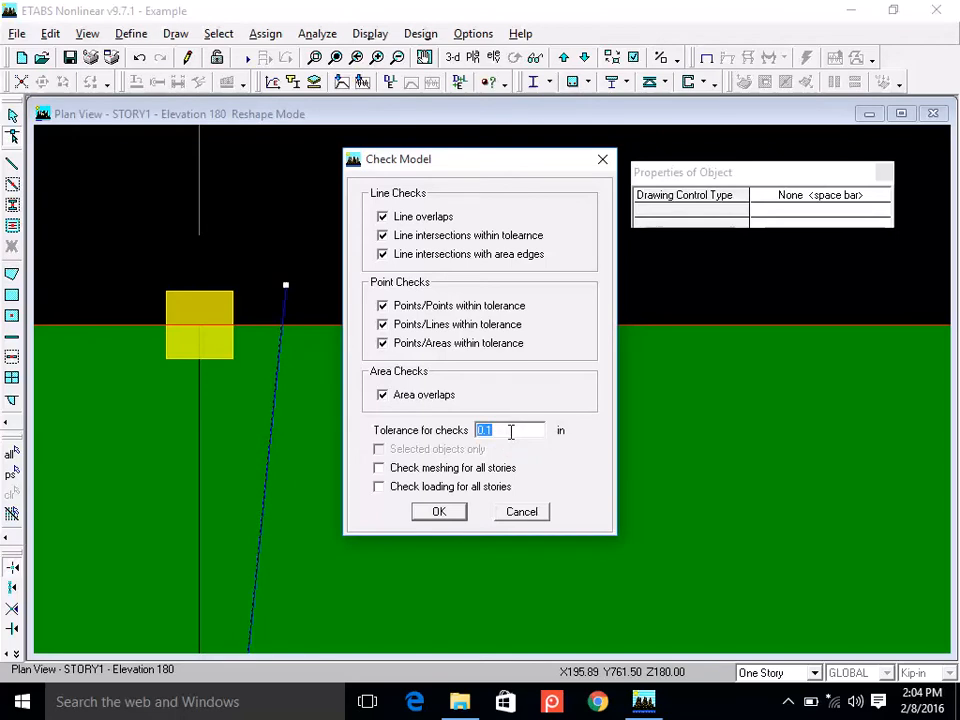
type("10")
left_click(446, 518)
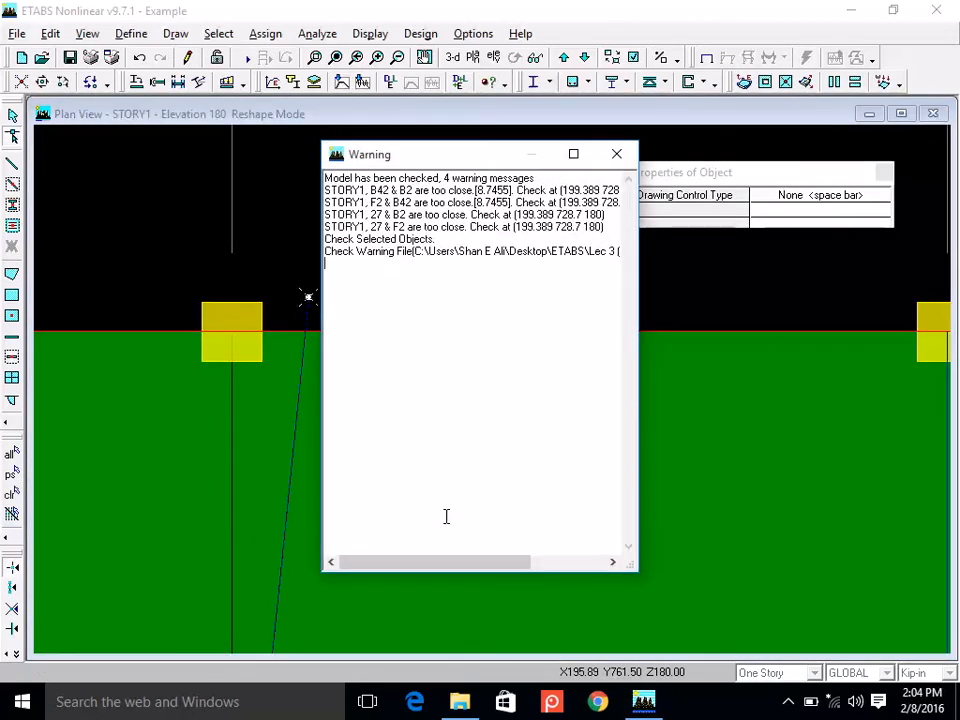
Widen the warning report, copy all its text into a new Notepad document, and return to ETABS to close the report.
left_click_drag(638, 291, 832, 261)
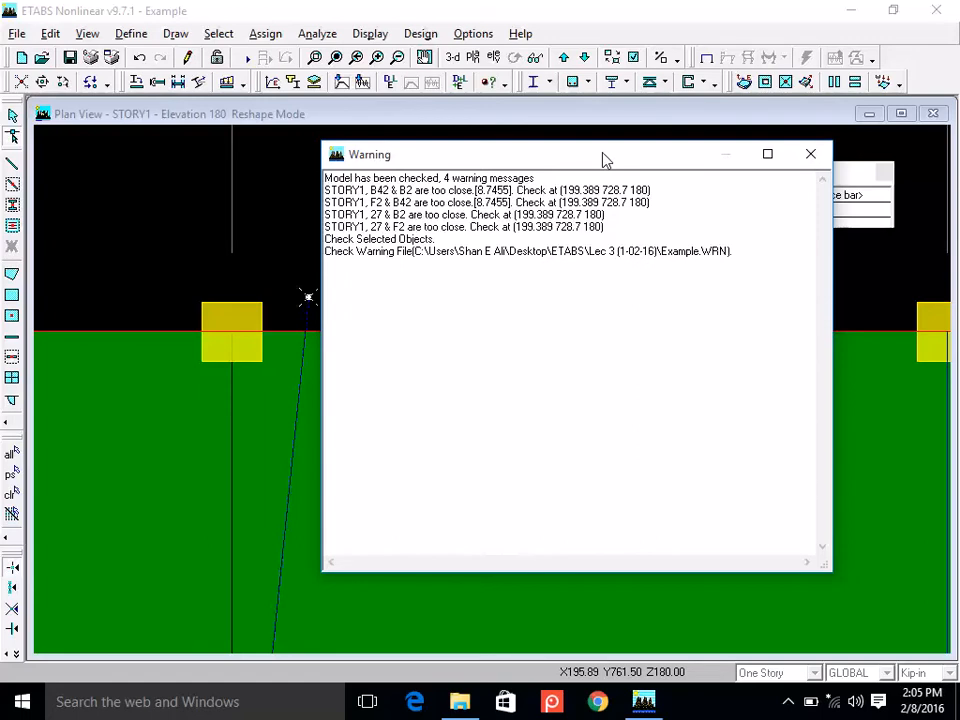
left_click(737, 253)
left_click_drag(737, 253, 325, 178)
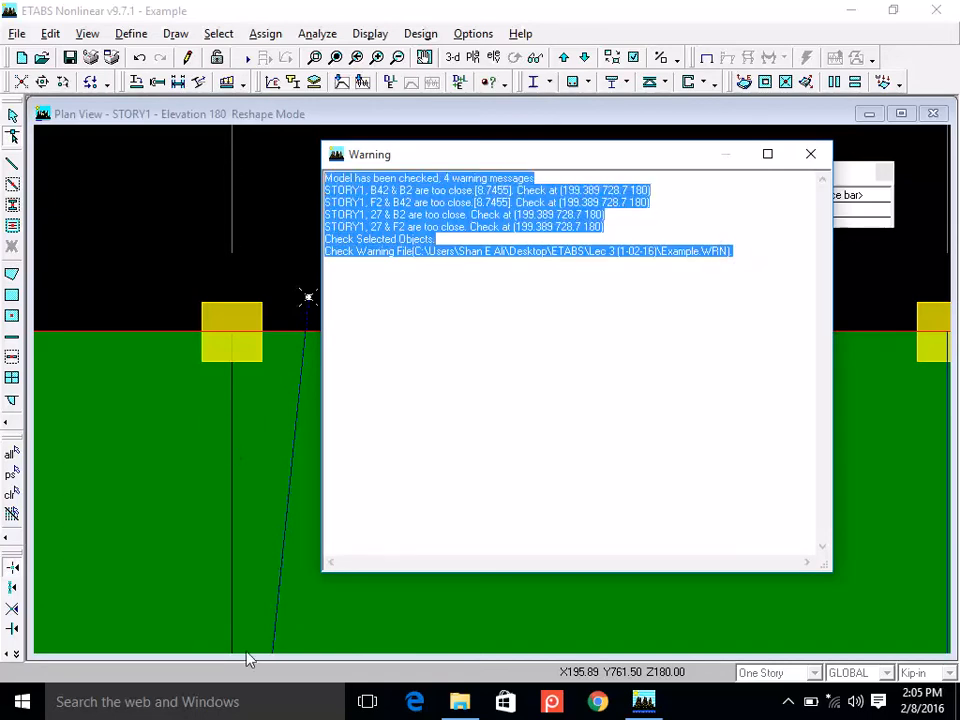
left_click(260, 703)
type("not")
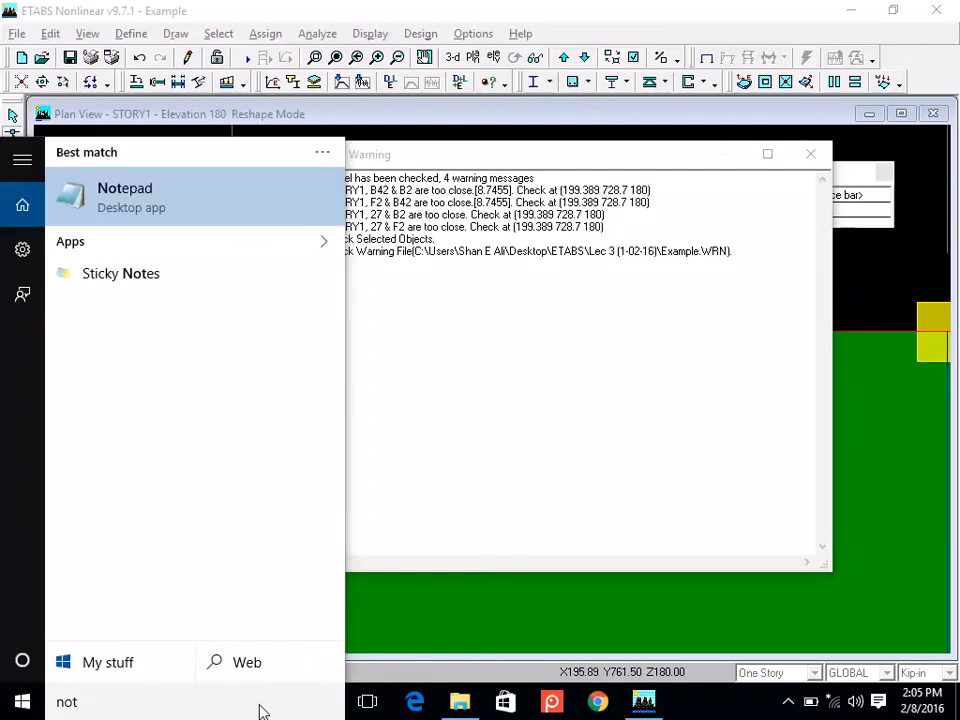
left_click(287, 207)
key("ctrl+v")
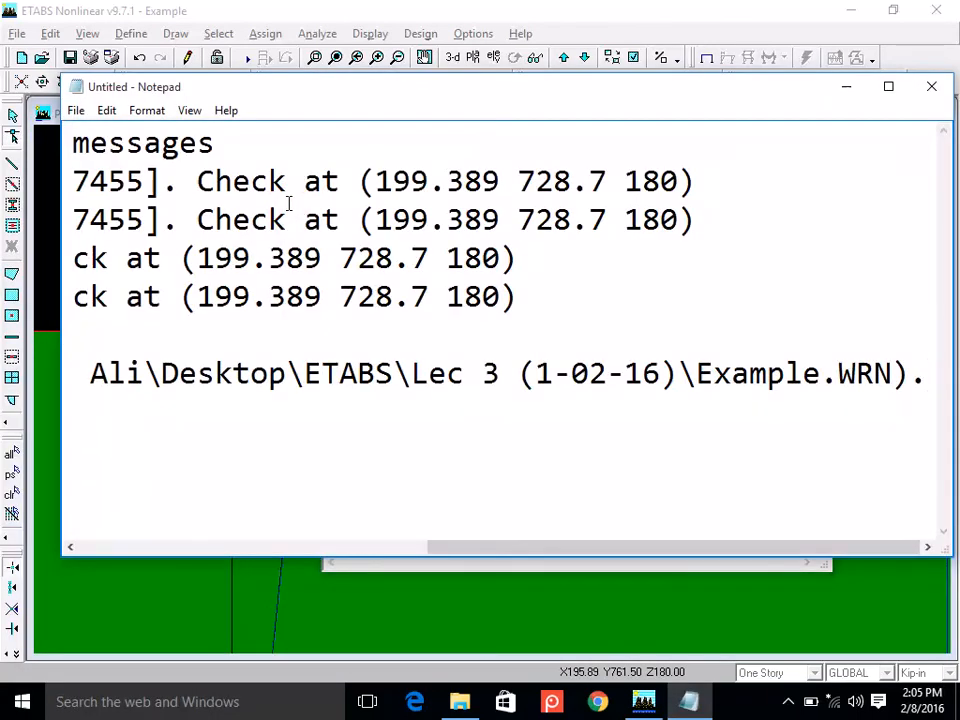
left_click(575, 17)
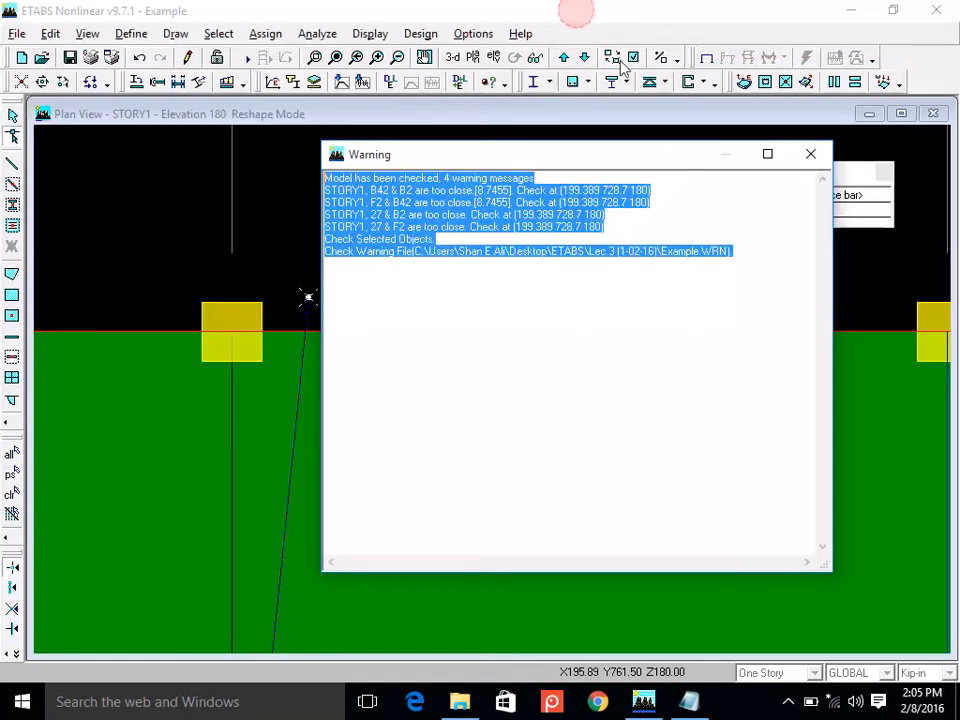
left_click(812, 156)
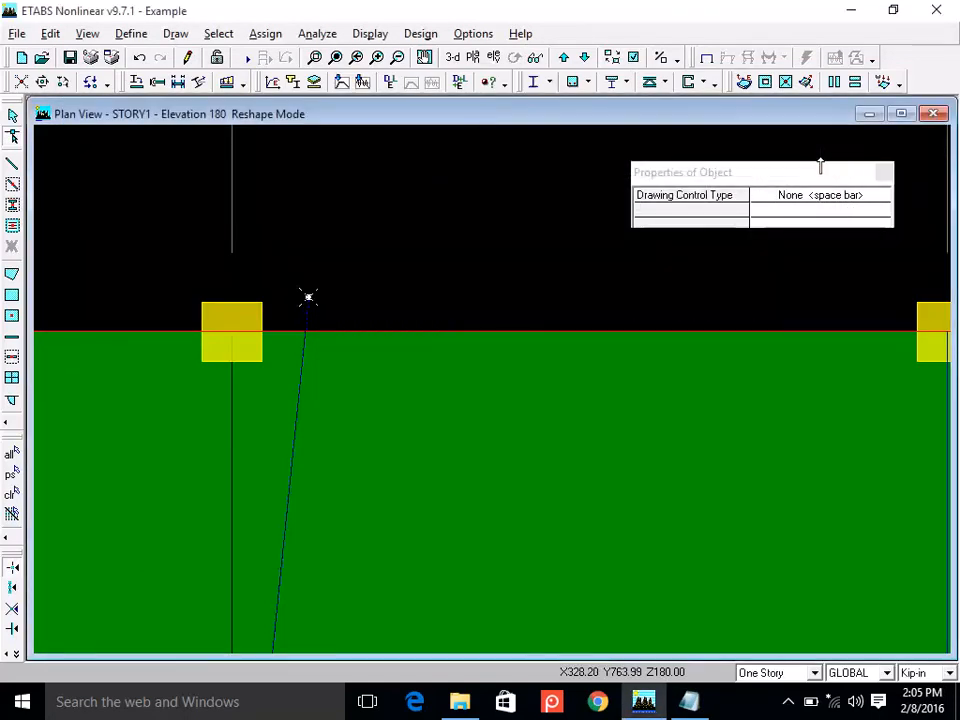
Turn on line labels in the STORY1 plan view.
left_click(637, 58)
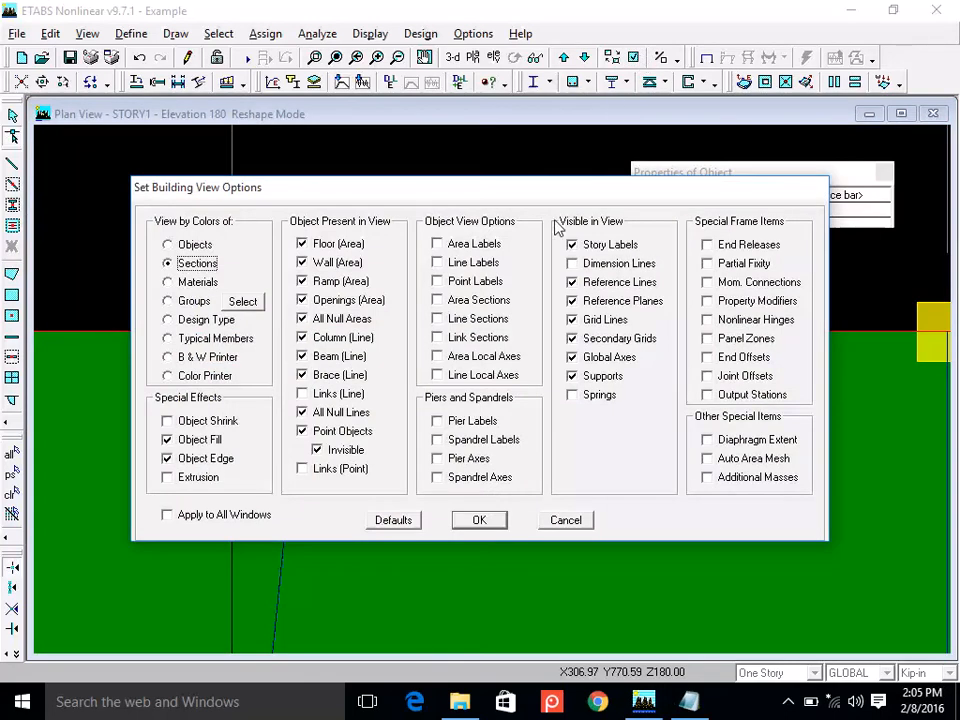
left_click(479, 264)
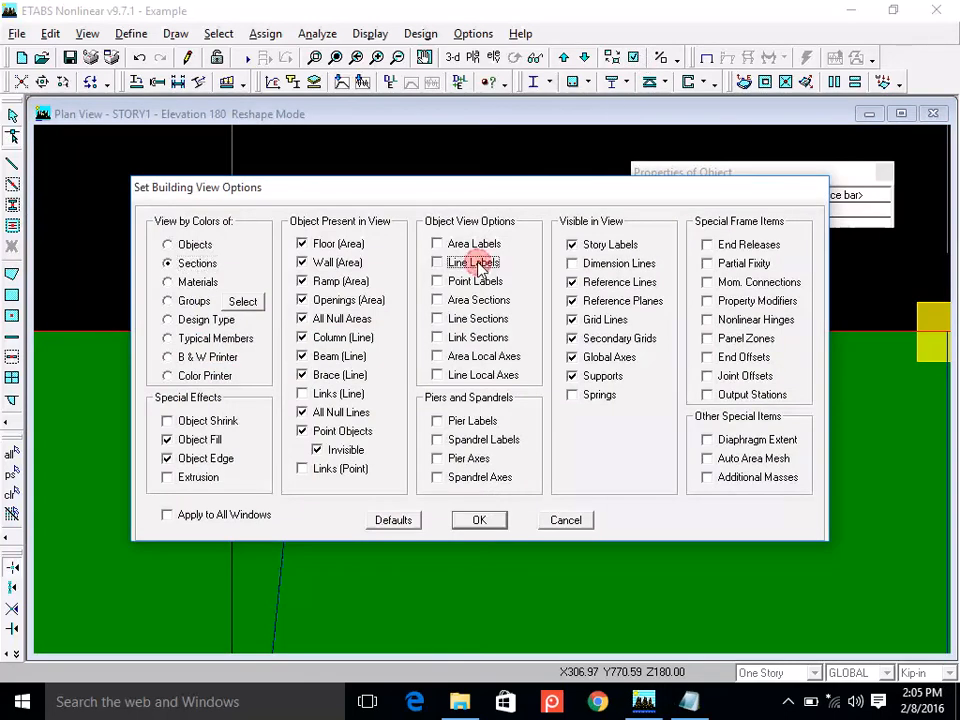
left_click(479, 520)
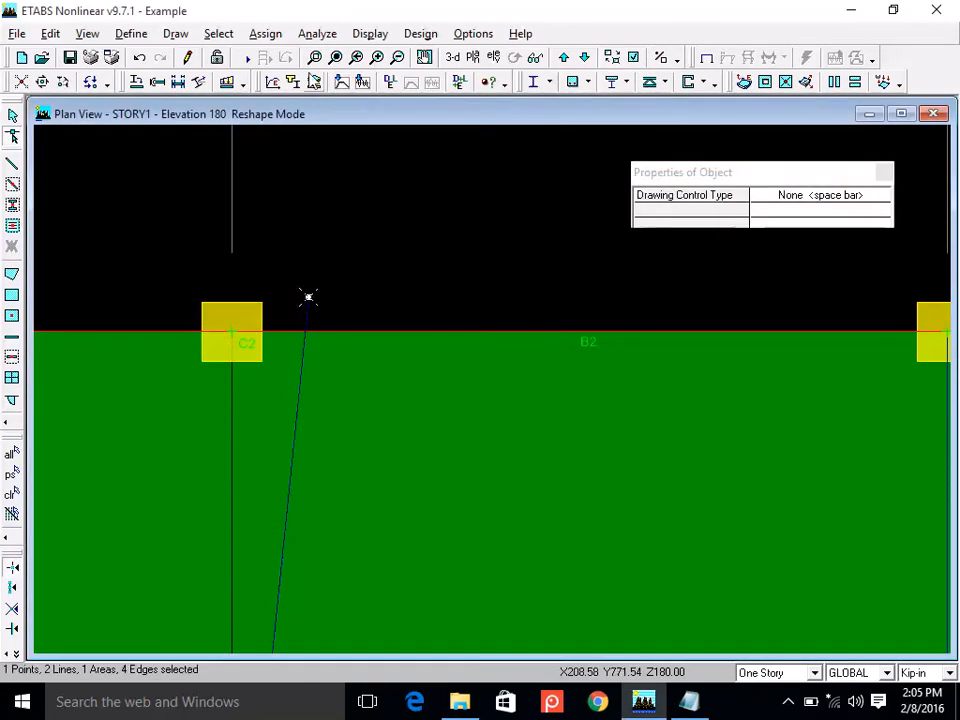
Leave reshape mode and turn on area labels for the bays around the displaced beam in the plan view.
left_click(336, 57)
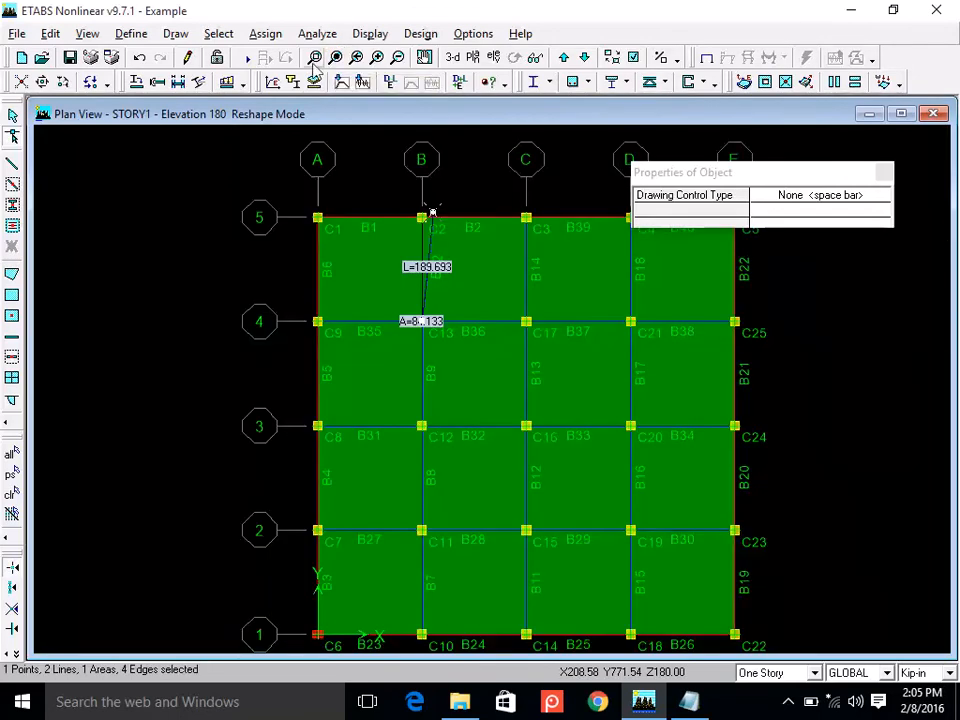
left_click(313, 57)
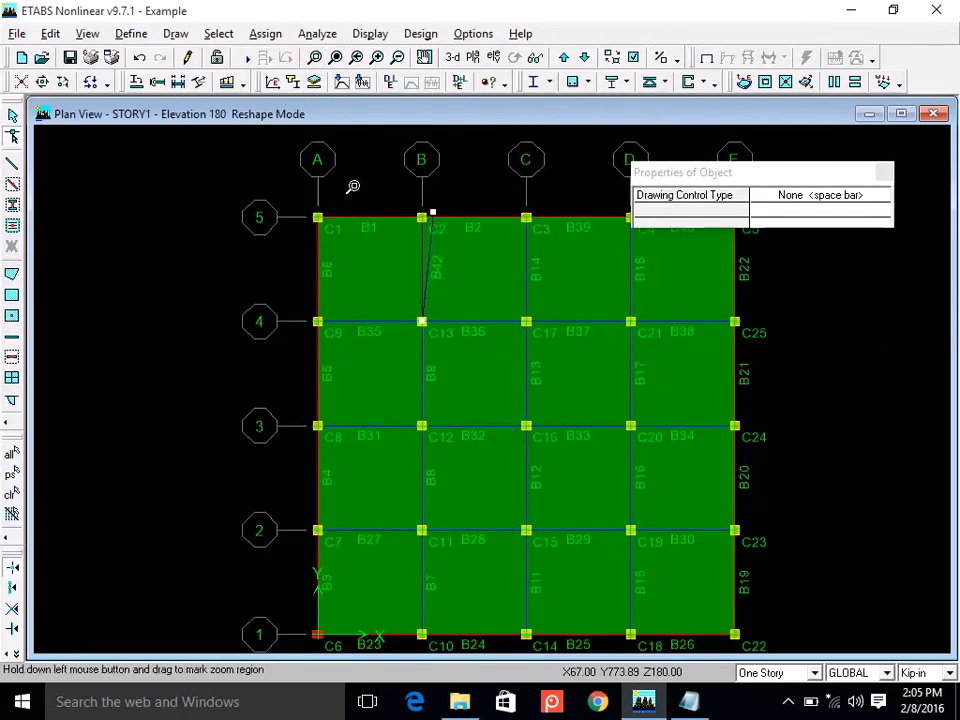
left_click_drag(340, 185, 538, 334)
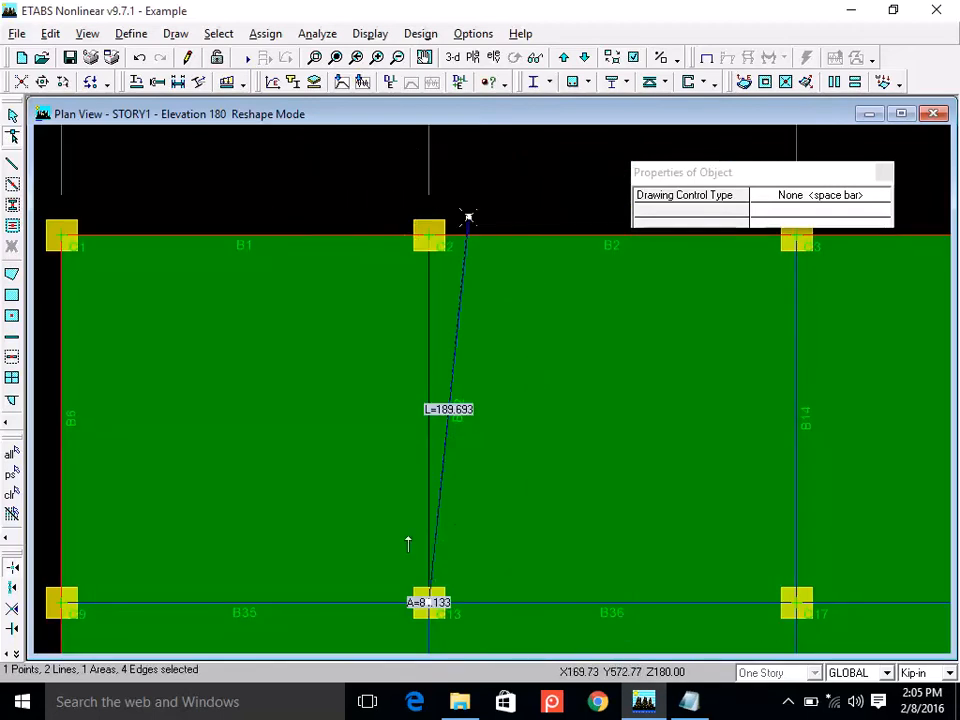
key("Escape")
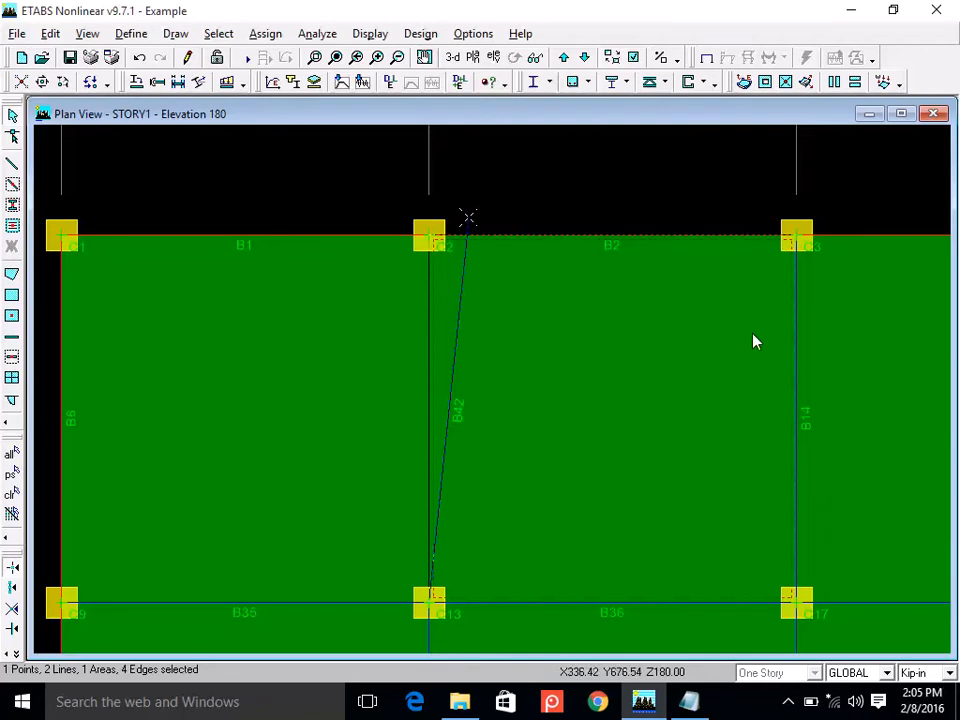
left_click(634, 58)
left_click(485, 244)
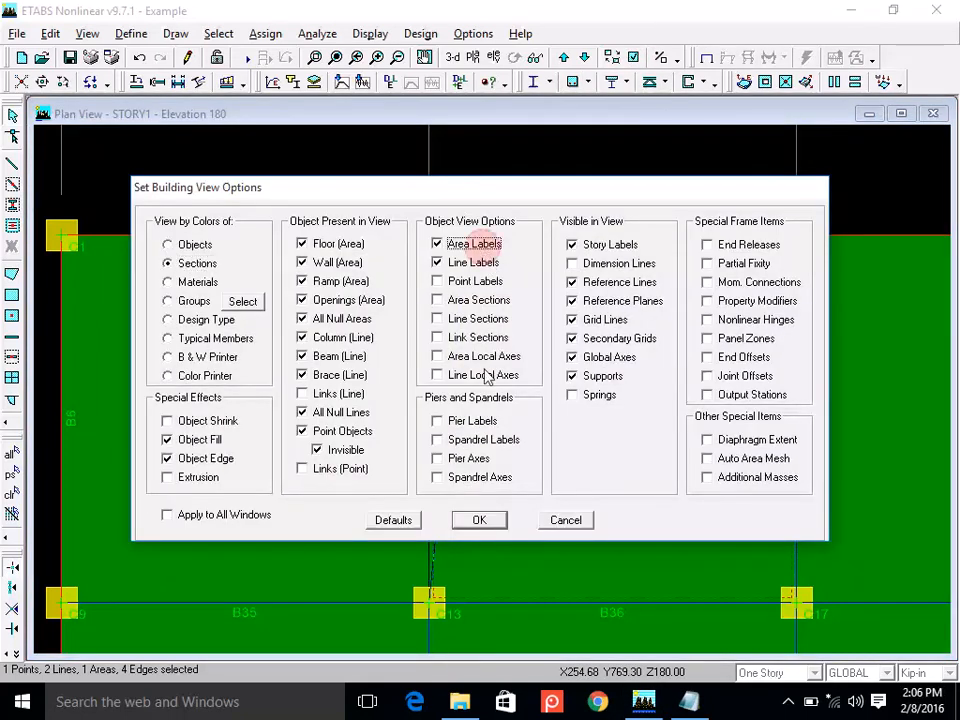
left_click(482, 522)
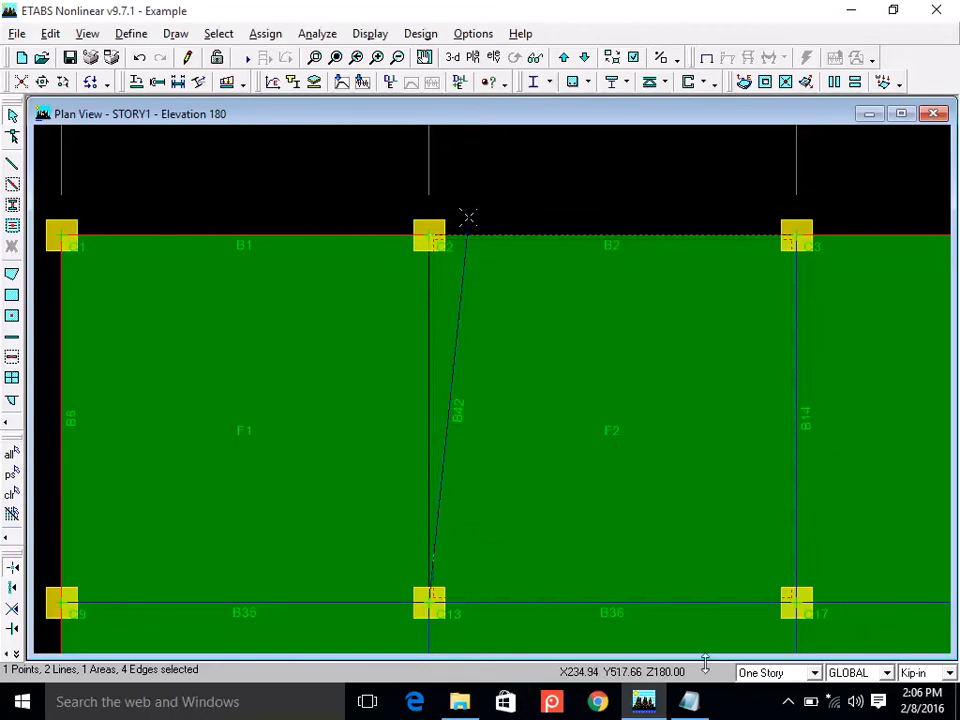
Switch to Notepad, set the font size to 16 to read the B42 and B2 warning, and return to ETABS.
left_click(688, 701)
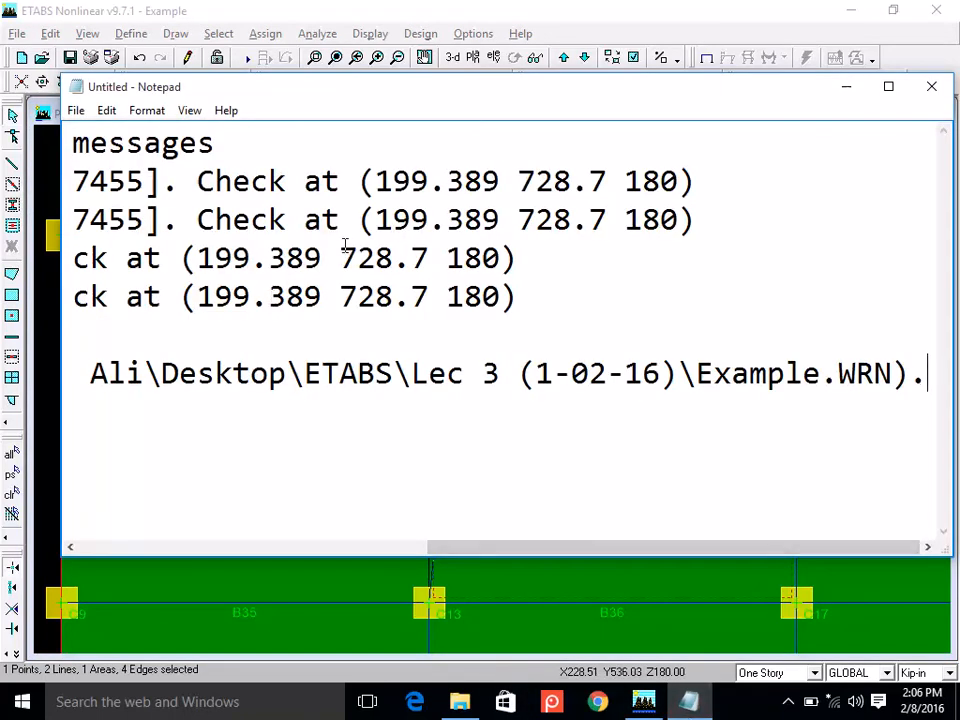
left_click(156, 111)
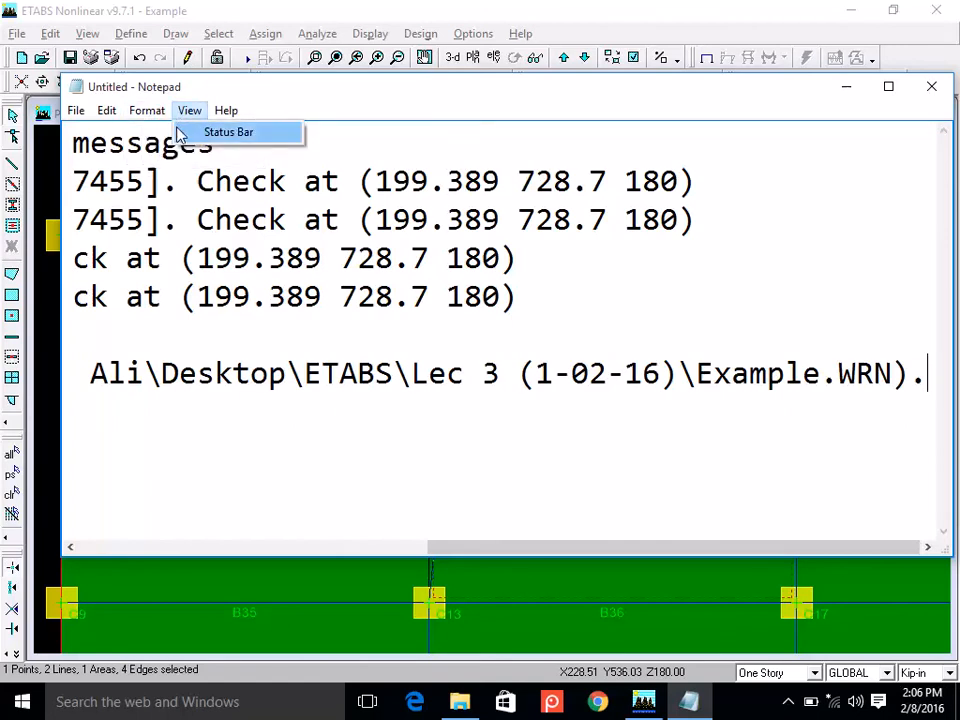
left_click(172, 155)
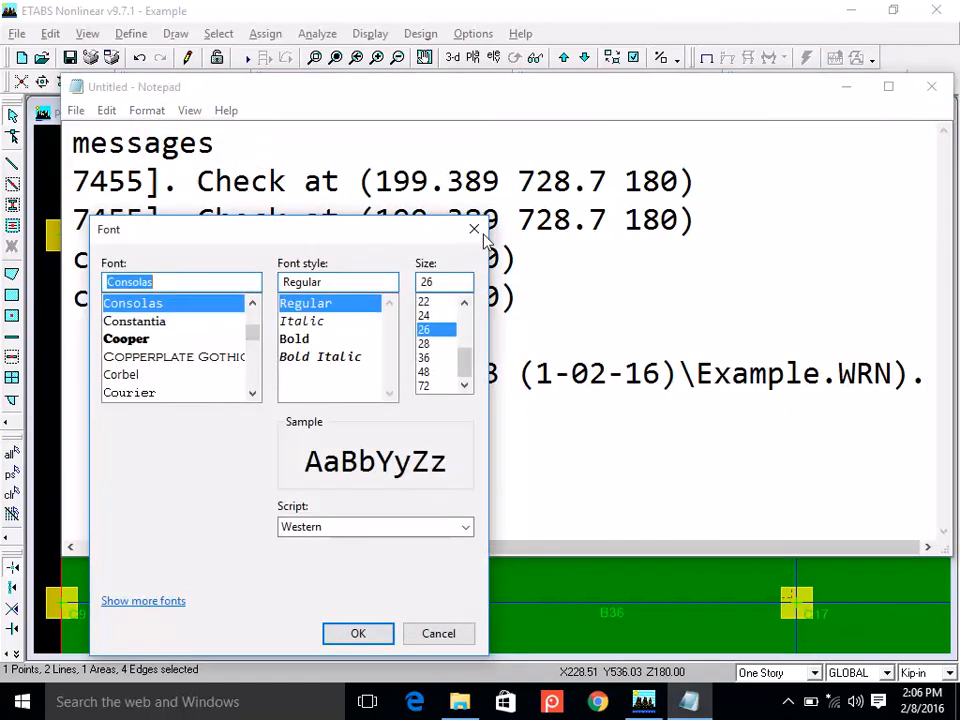
scroll(466, 320, "up", 2)
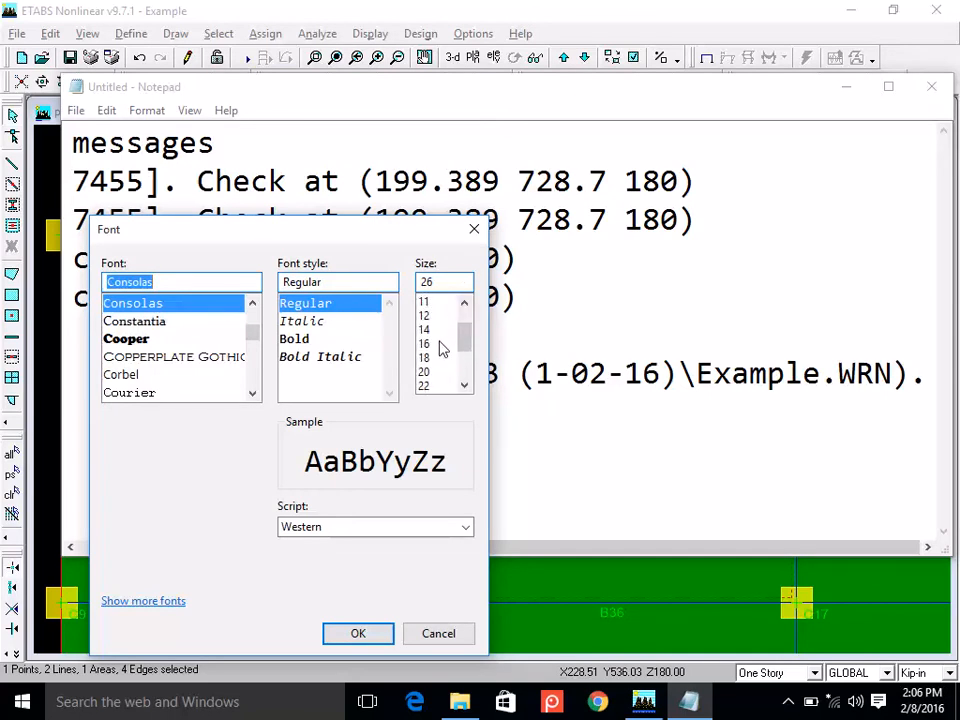
left_click(440, 344)
left_click(360, 633)
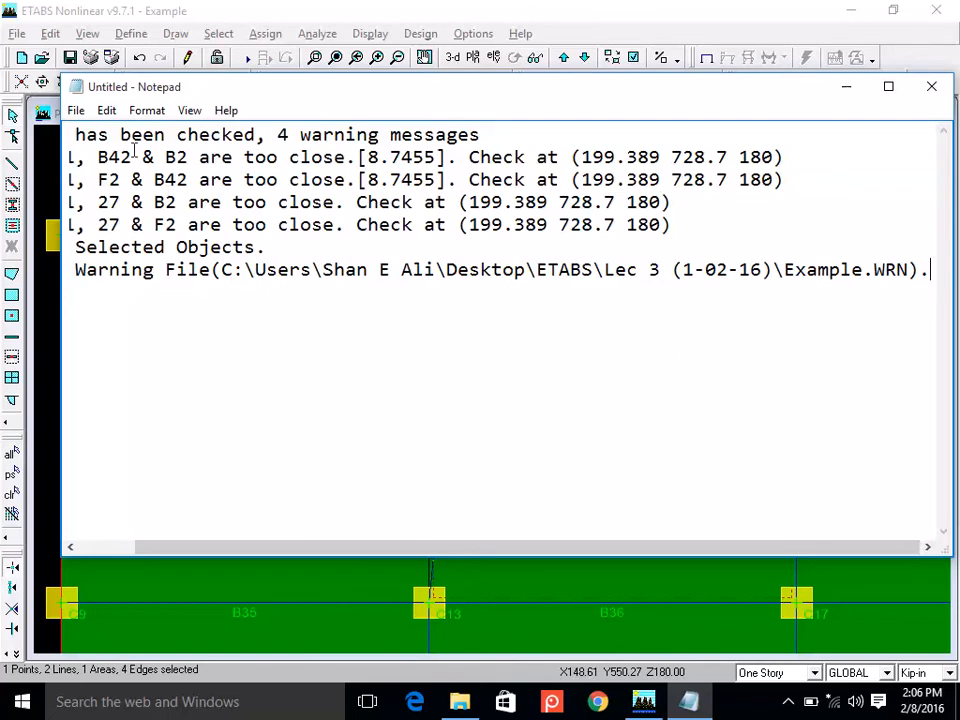
left_click(128, 548)
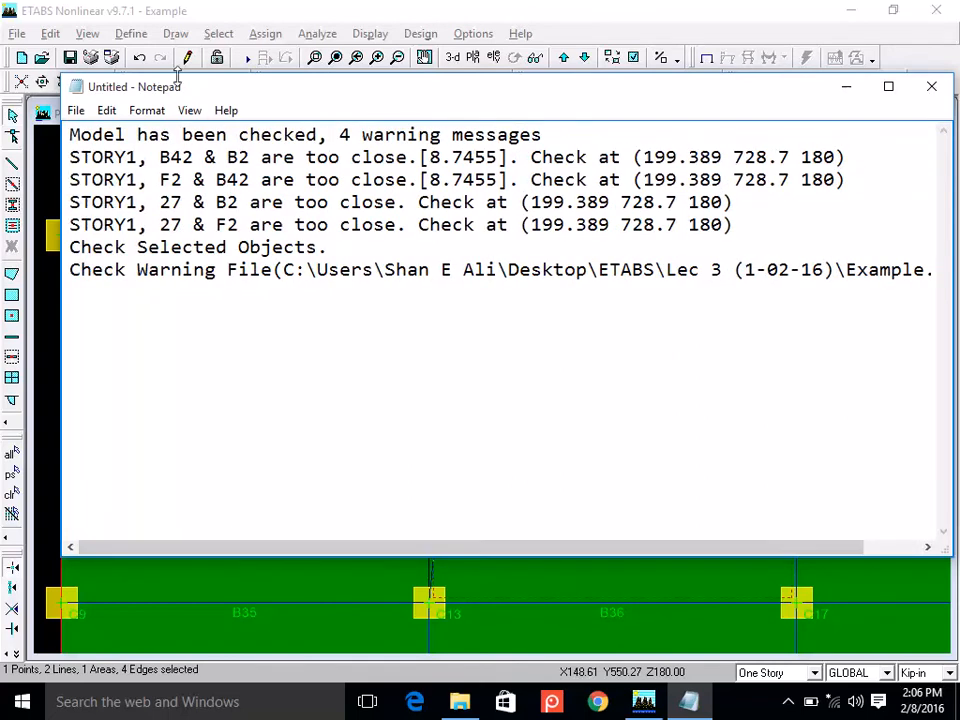
left_click(182, 155)
left_click(237, 158)
left_click(422, 9)
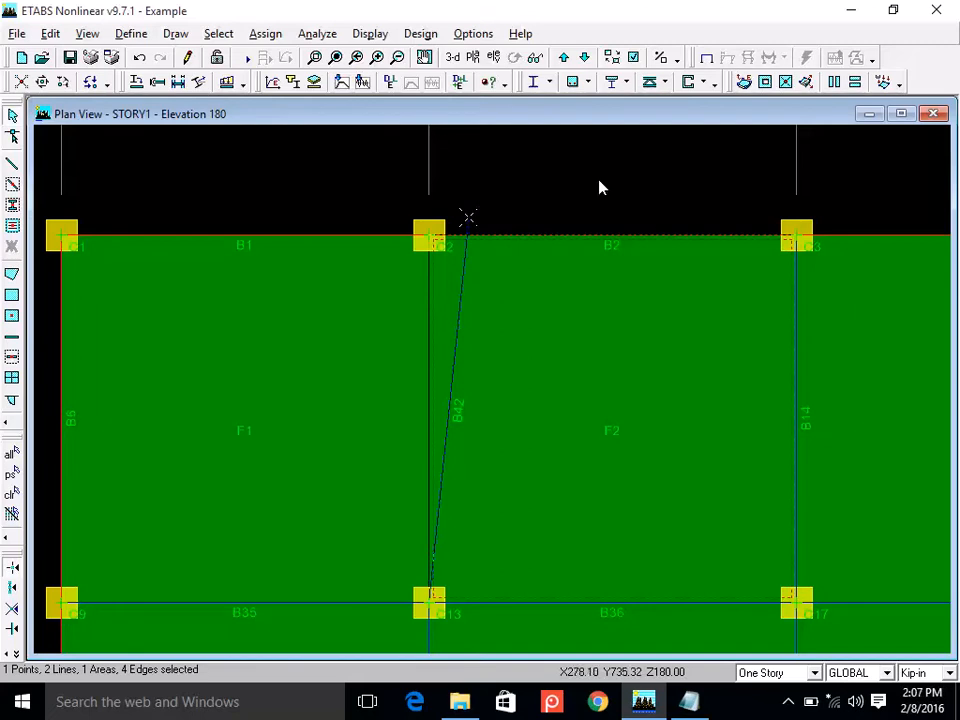
Run Check Model with all line, point and area checks and a tolerance of 7 in, and close its report.
left_click(320, 36)
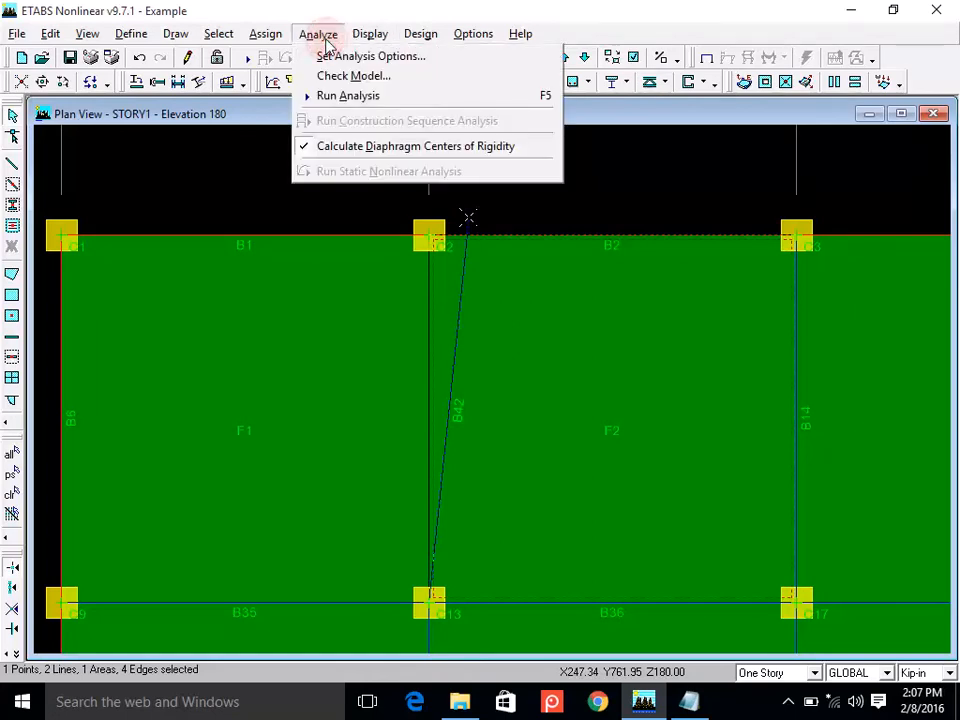
left_click(345, 78)
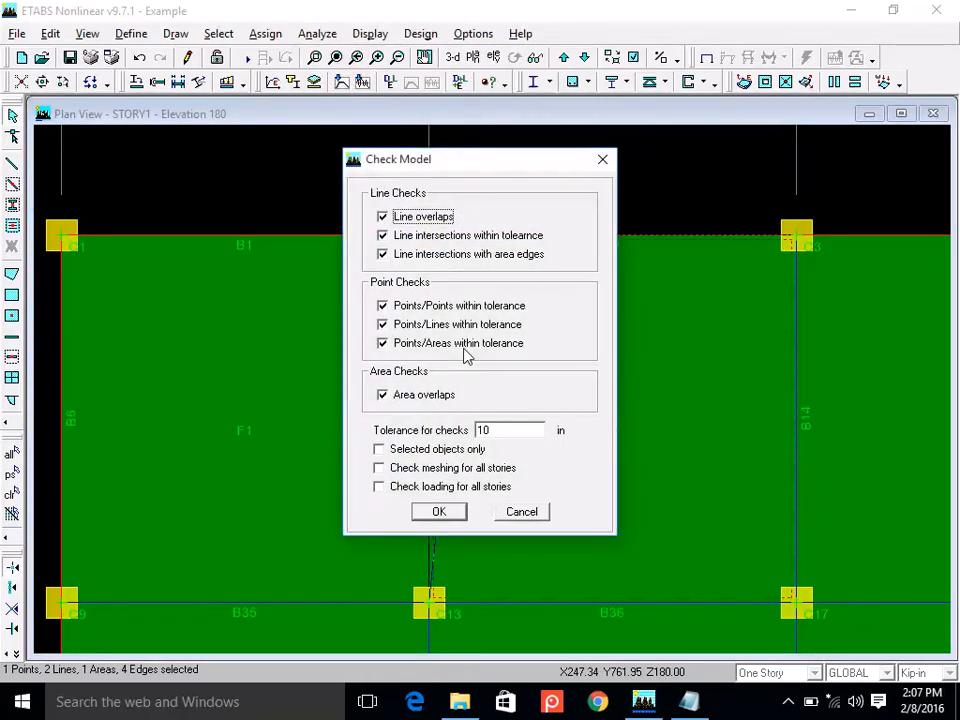
double_click(506, 432)
type("7")
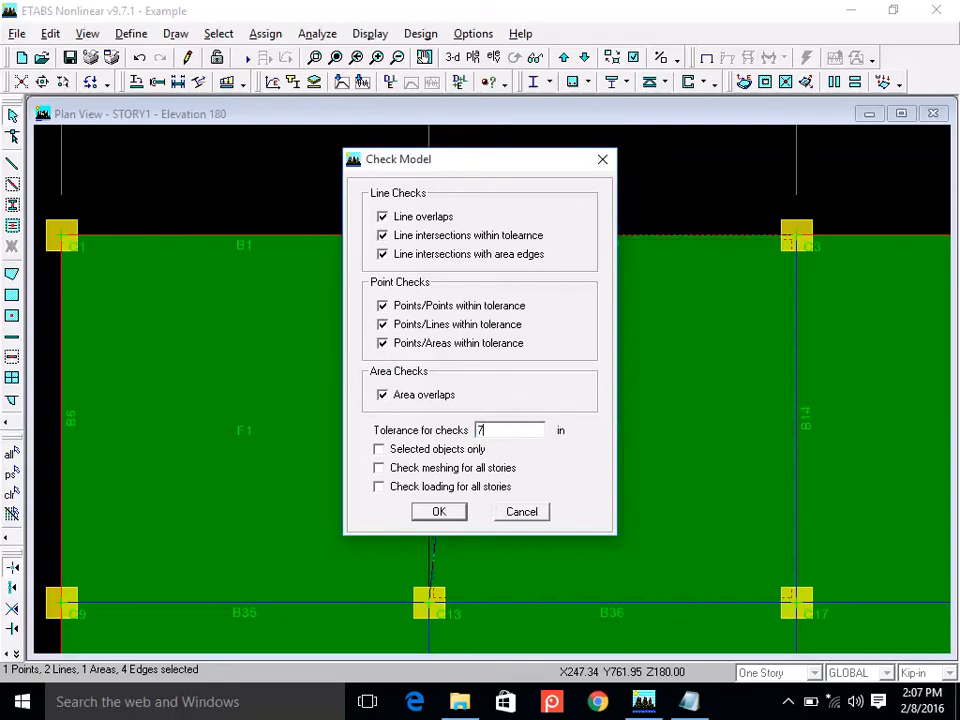
left_click(441, 518)
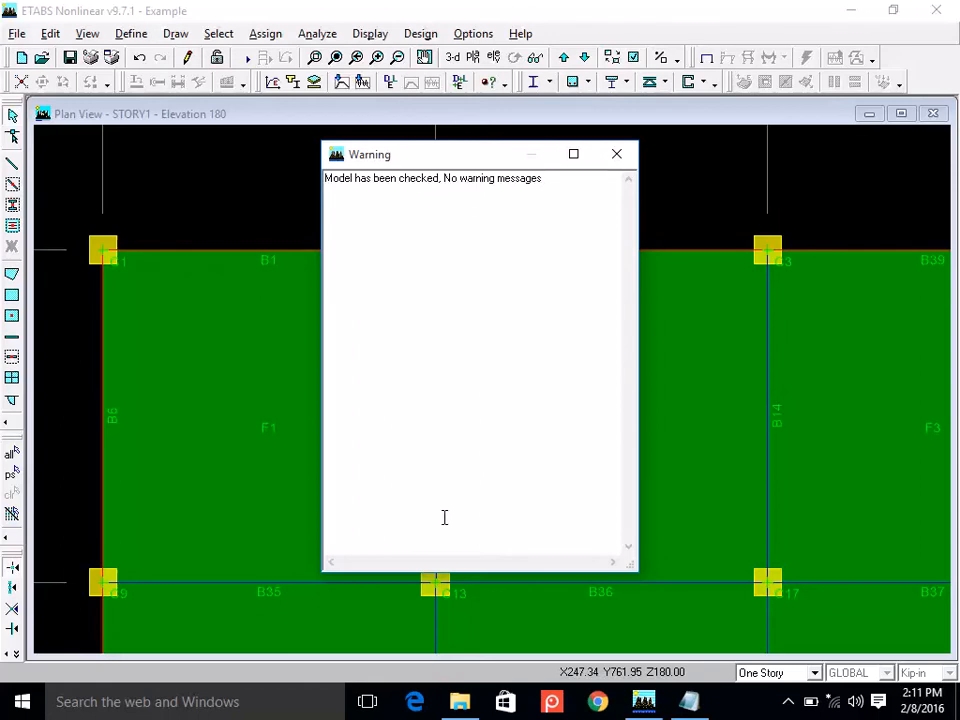
left_click(620, 155)
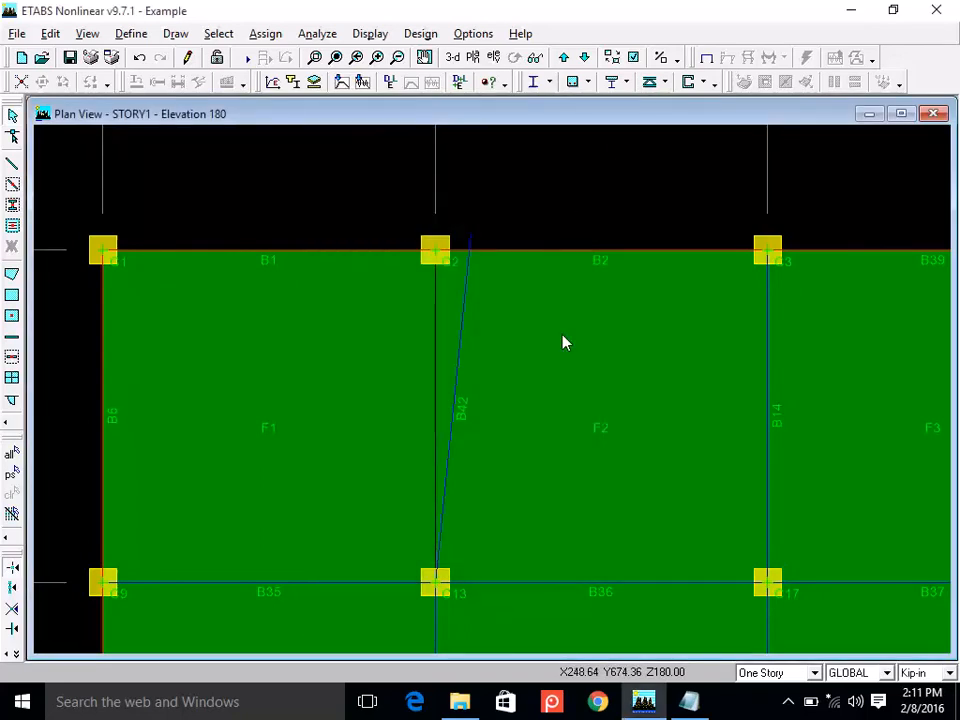
Review the first two warnings in Notepad, then locate floor F2 beside beam B42 in the ETABS plan by selecting and deselecting it.
left_click(686, 704)
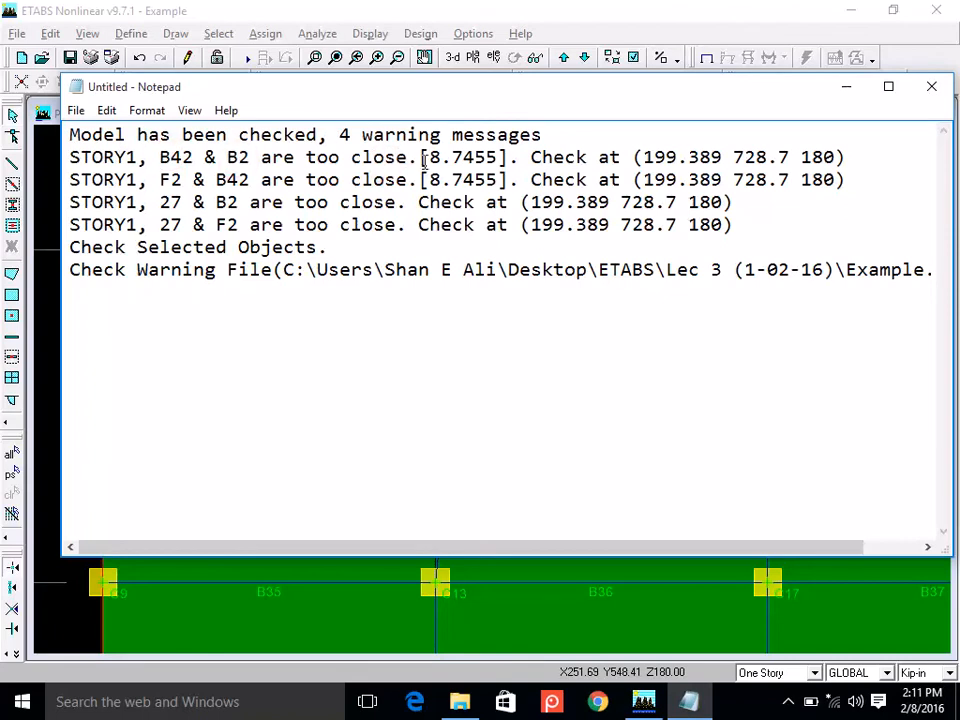
left_click_drag(428, 157, 498, 157)
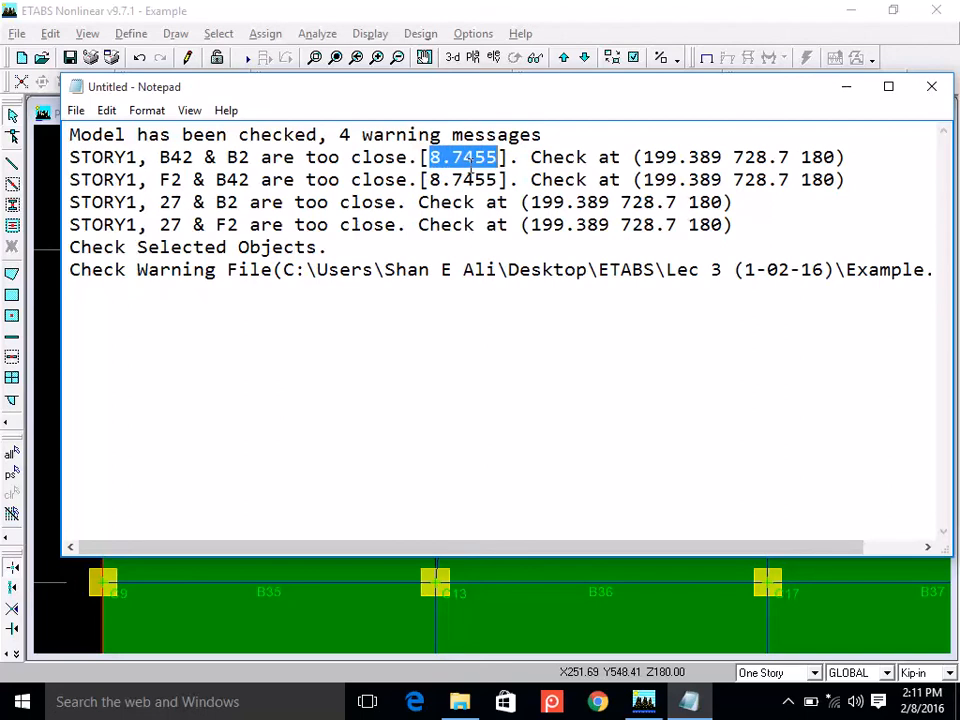
left_click(472, 159)
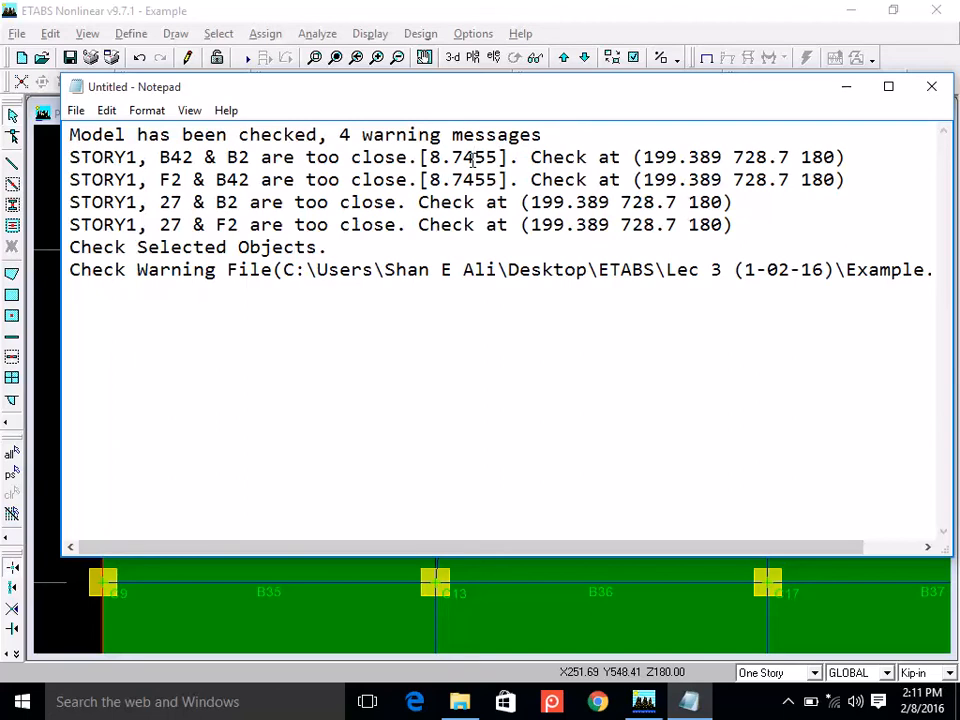
left_click(174, 179)
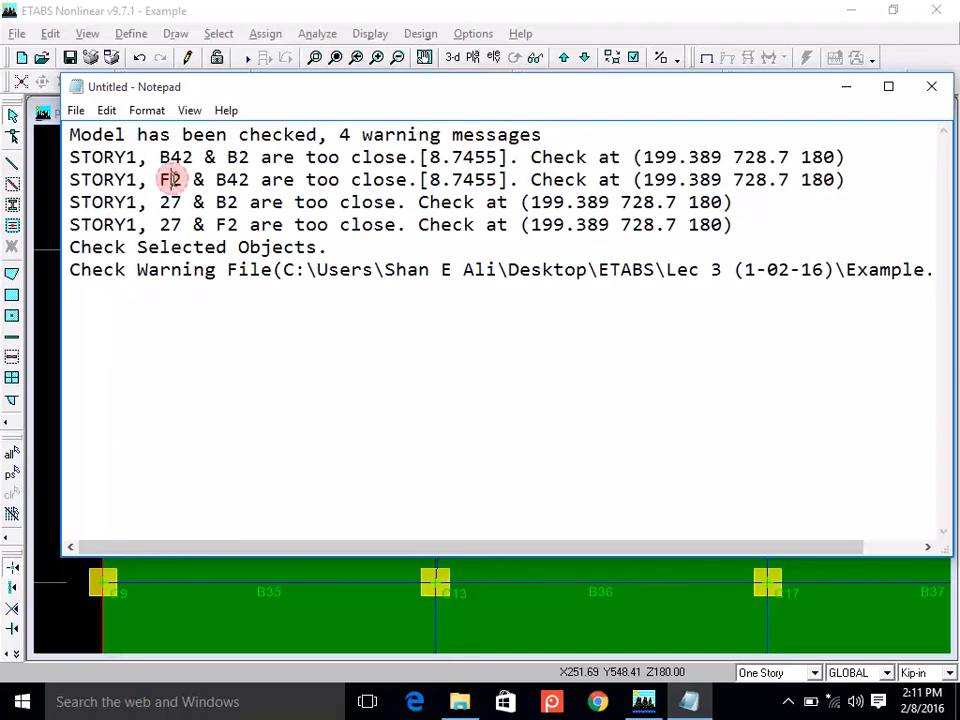
left_click(226, 180)
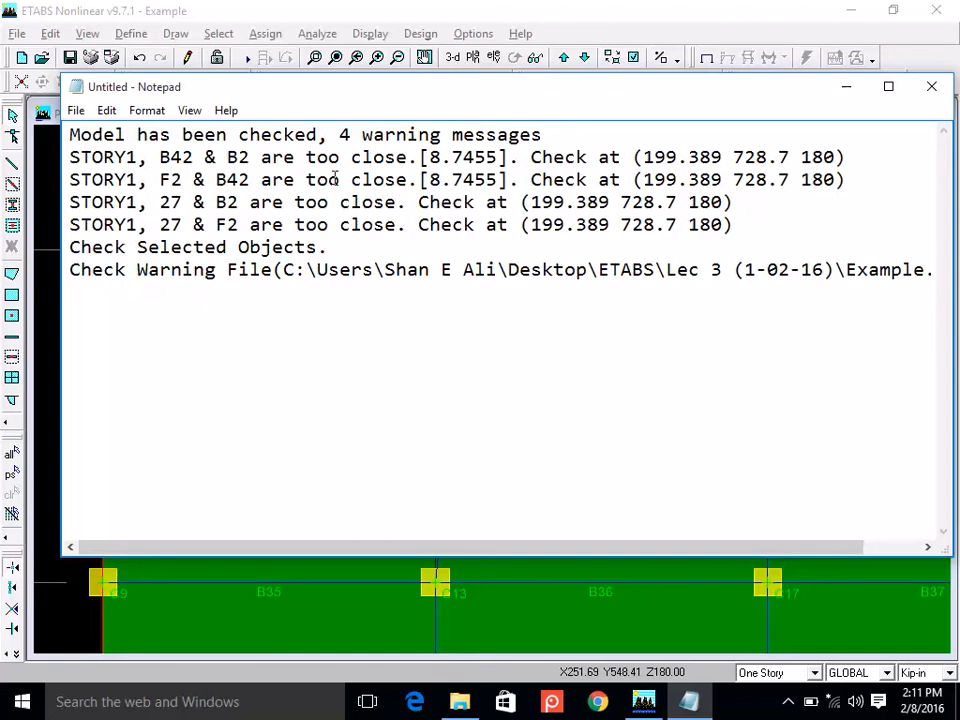
left_click(380, 188)
left_click(632, 574)
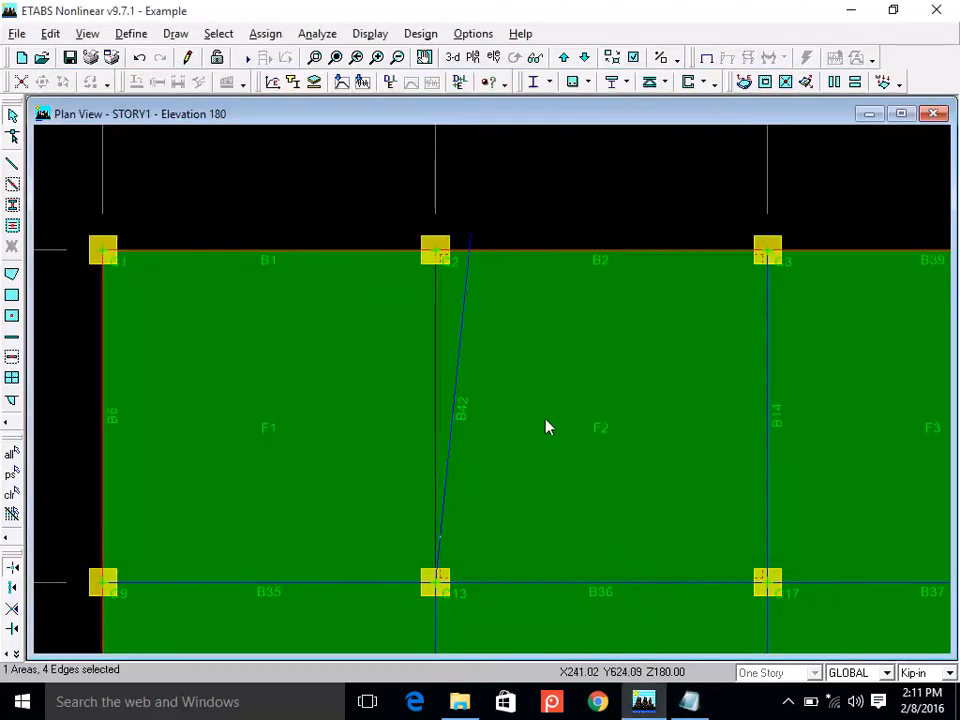
left_click(616, 428)
left_click(613, 426)
left_click(613, 426)
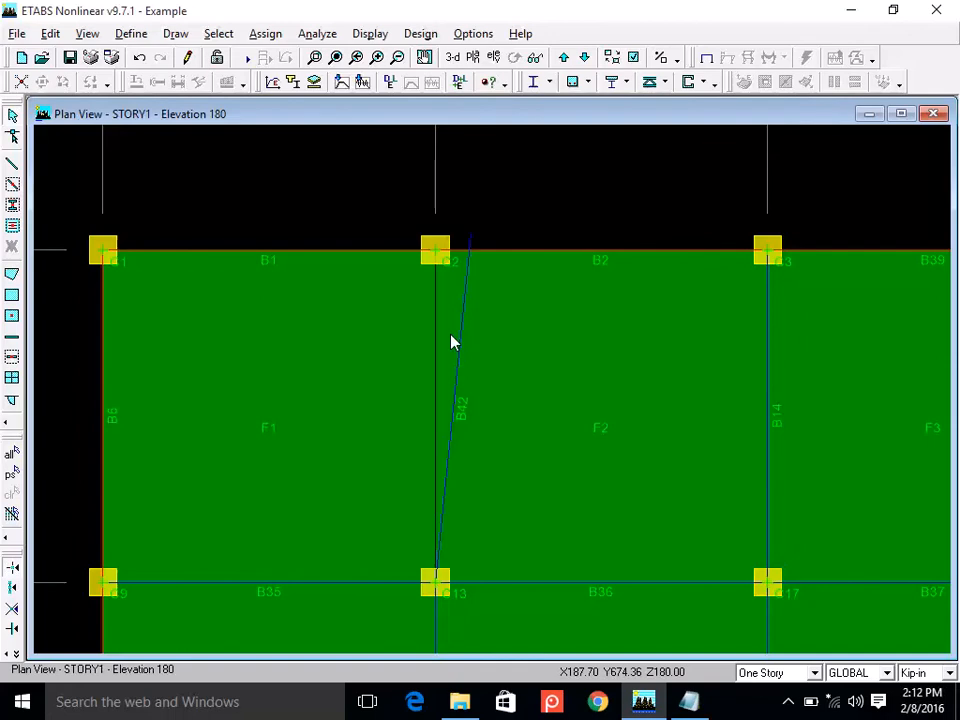
Switch to Notepad and examine the warning about point 27 and beam B2.
left_click(689, 701)
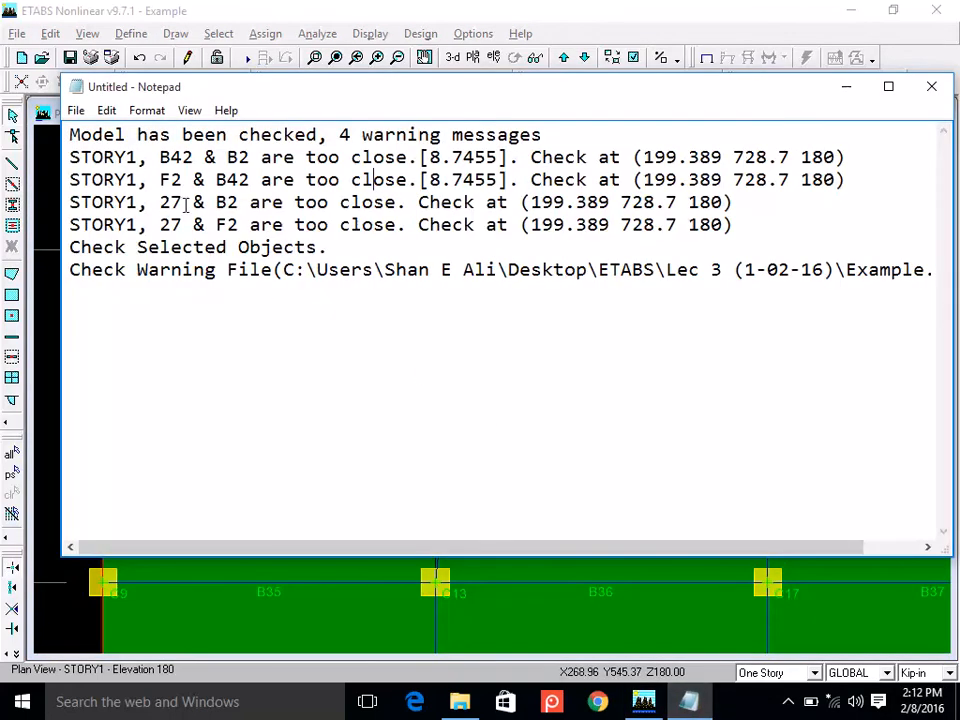
left_click_drag(184, 204, 160, 203)
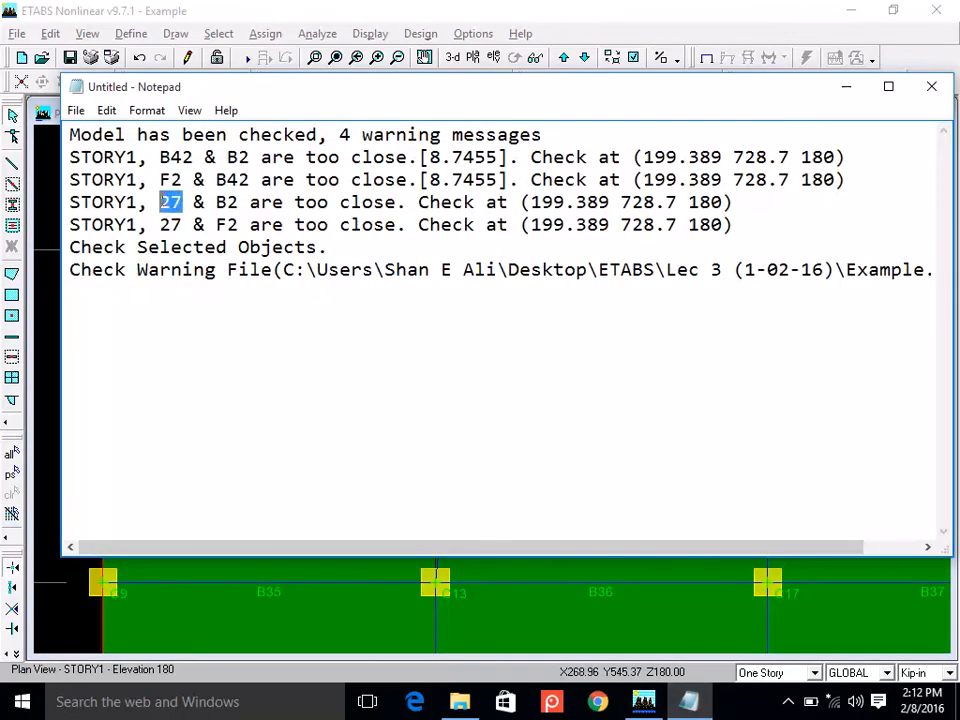
left_click(234, 201)
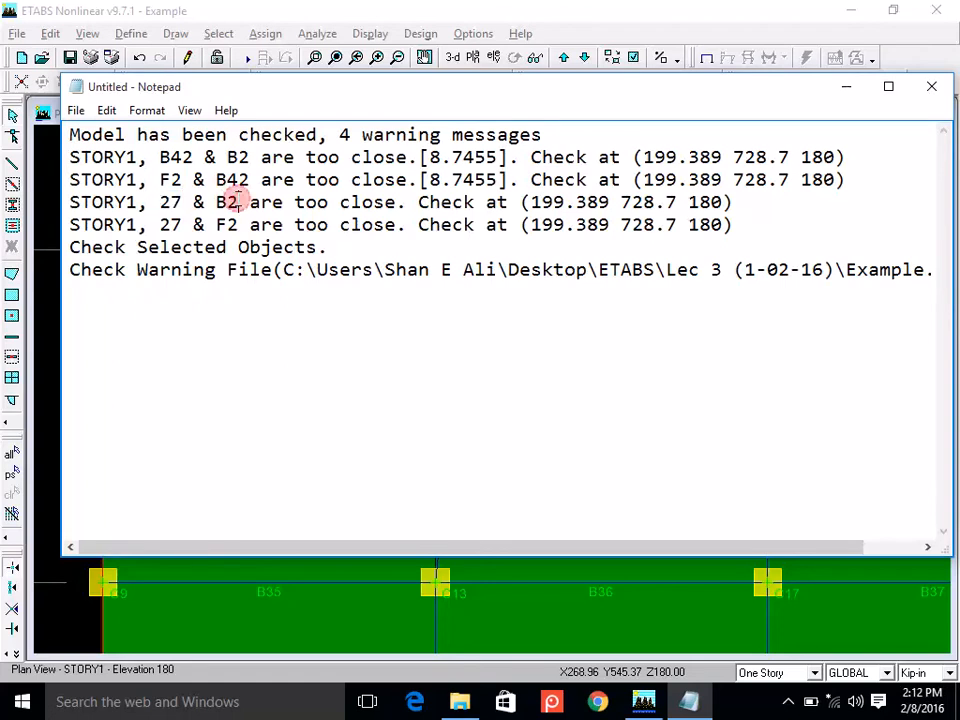
double_click(234, 201)
left_click_drag(181, 202, 158, 202)
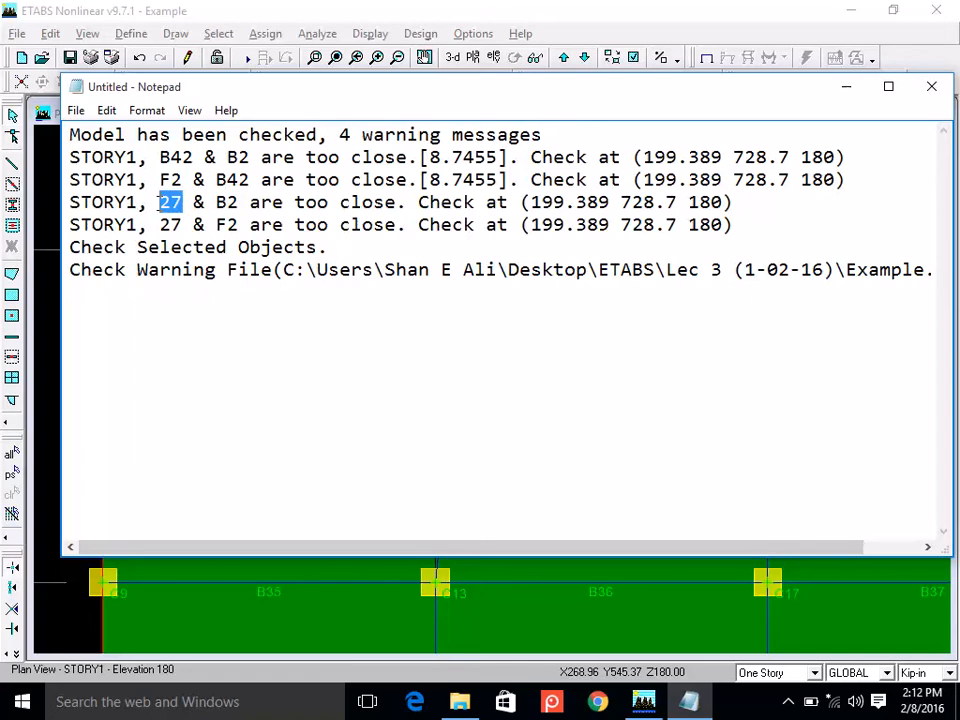
Return to ETABS and turn on point labels in the plan view.
left_click(561, 17)
left_click(634, 58)
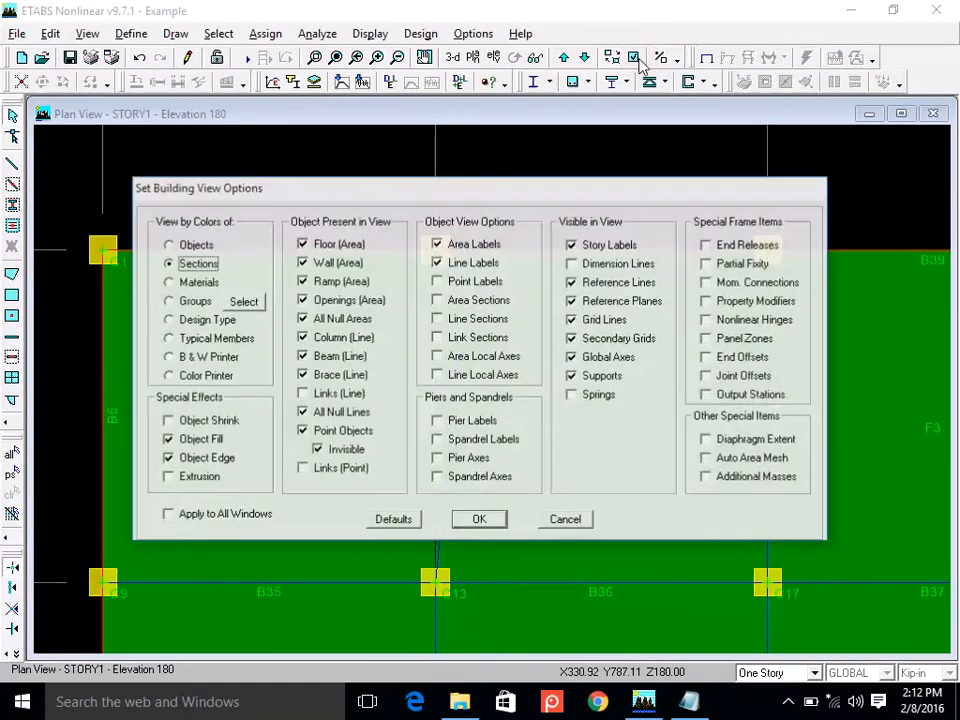
left_click(478, 281)
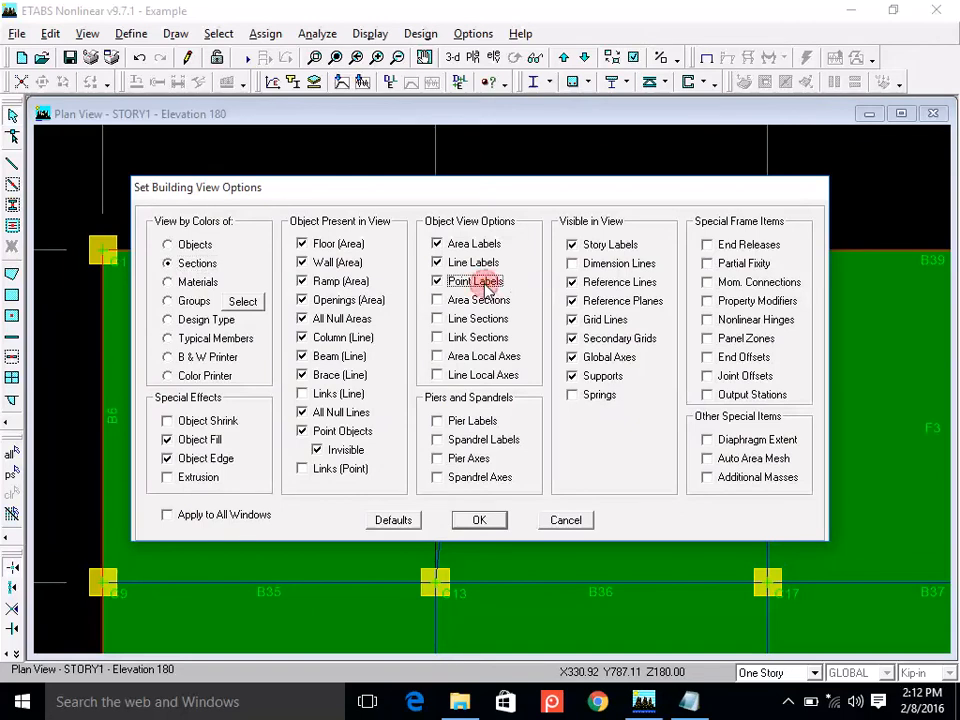
left_click(479, 521)
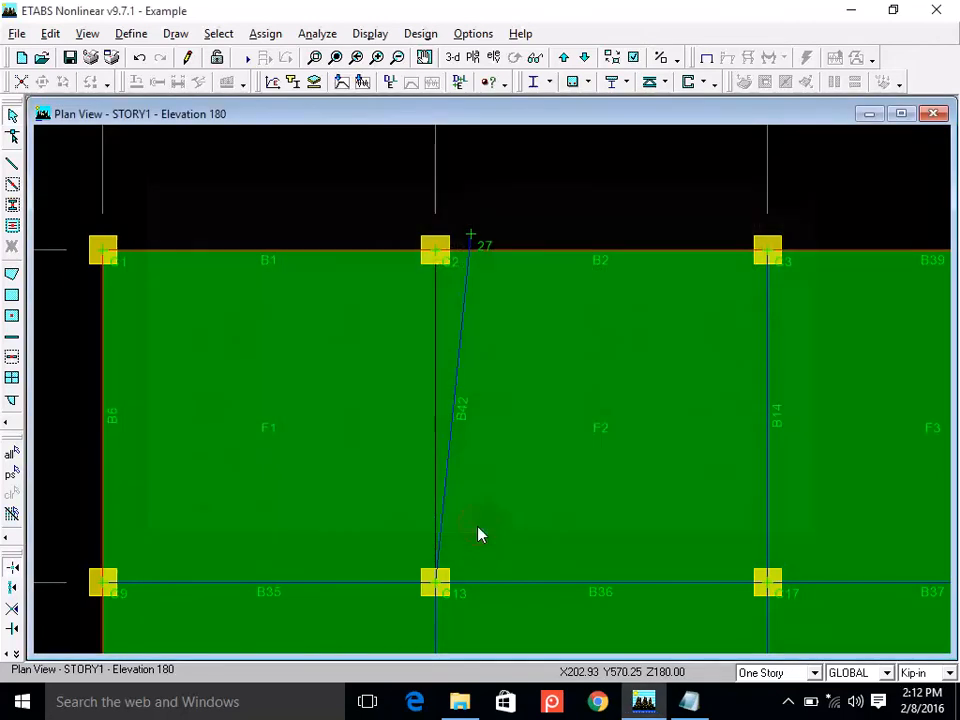
Locate point 27 at the outer end of beam B42 in the plan, and switch back to Notepad.
left_click(314, 57)
left_click_drag(398, 186, 518, 305)
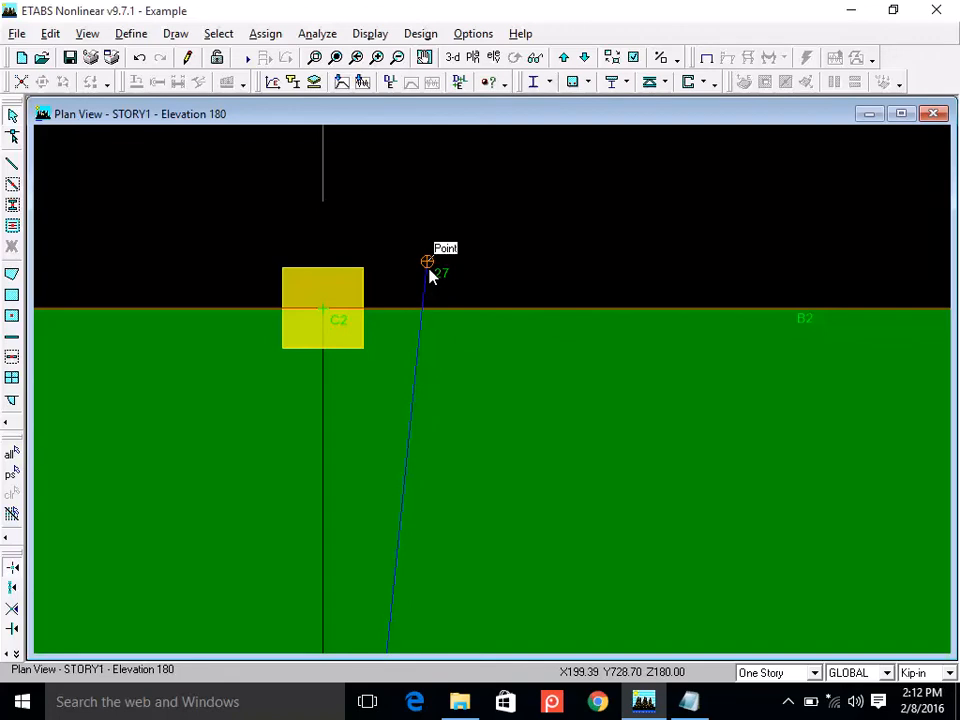
key("alt+Tab")
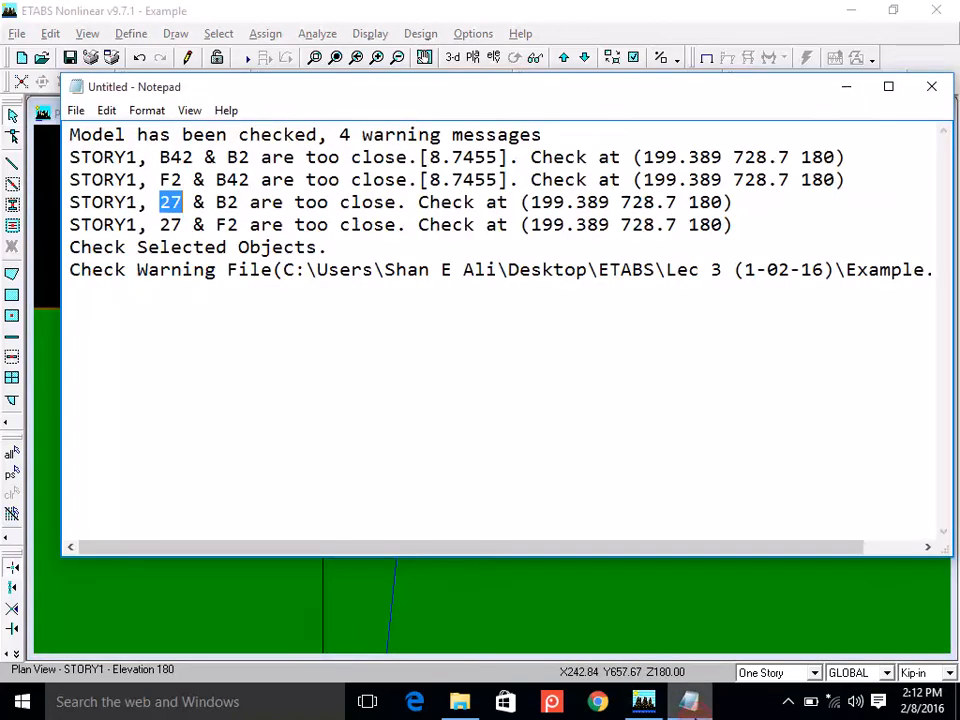
Examine the remaining warnings pairing point 27 with beam B2 and floor F2, and close Notepad without saving.
double_click(227, 202)
left_click(177, 225)
double_click(172, 225)
double_click(227, 225)
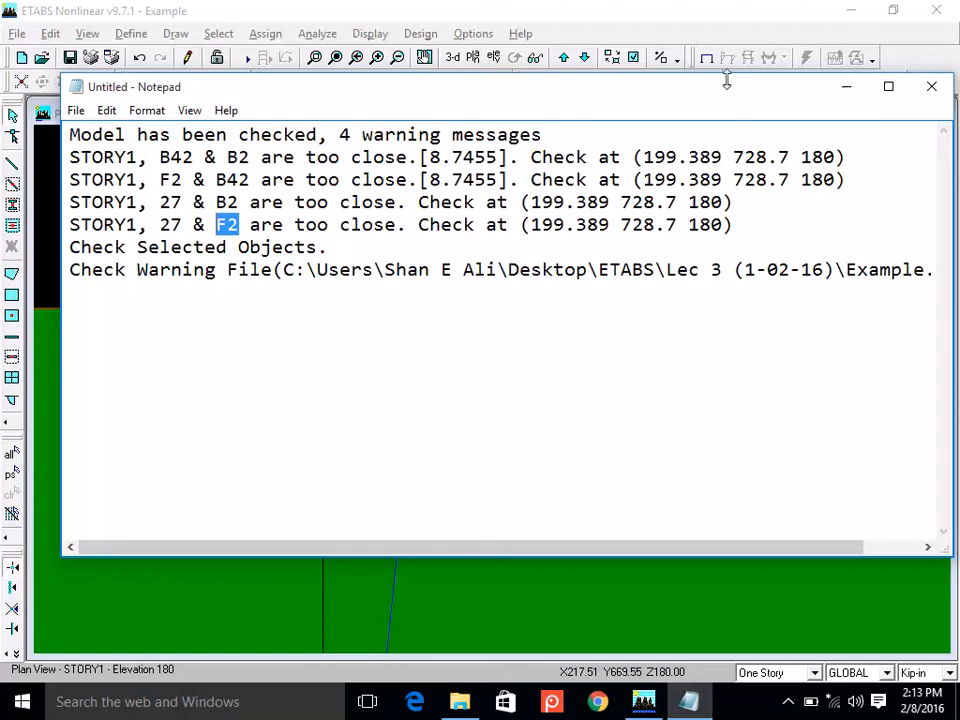
left_click(948, 87)
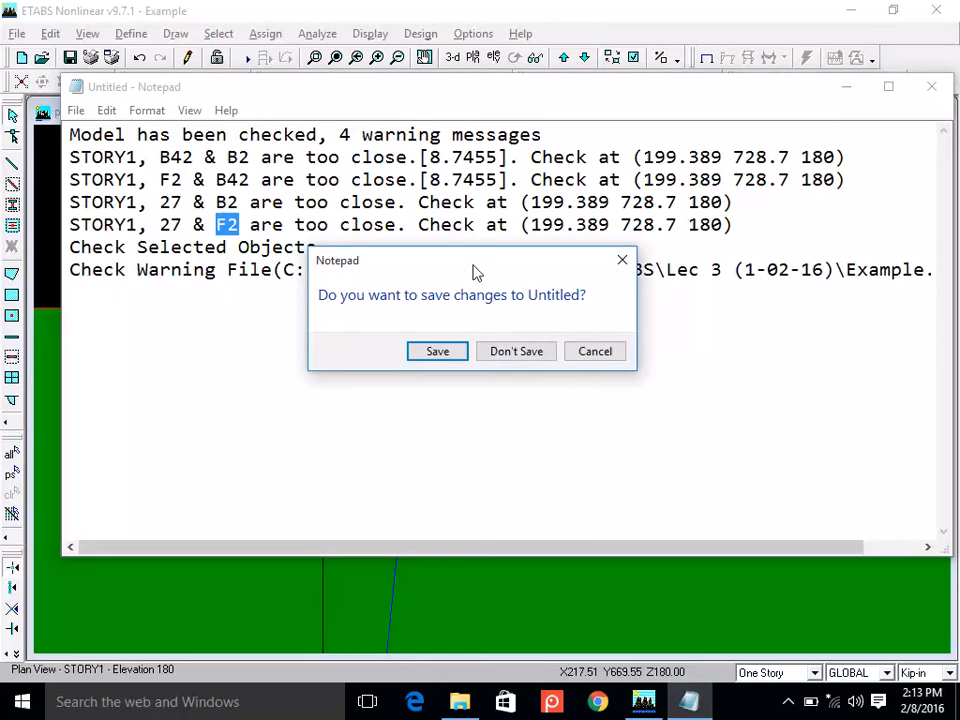
left_click(521, 351)
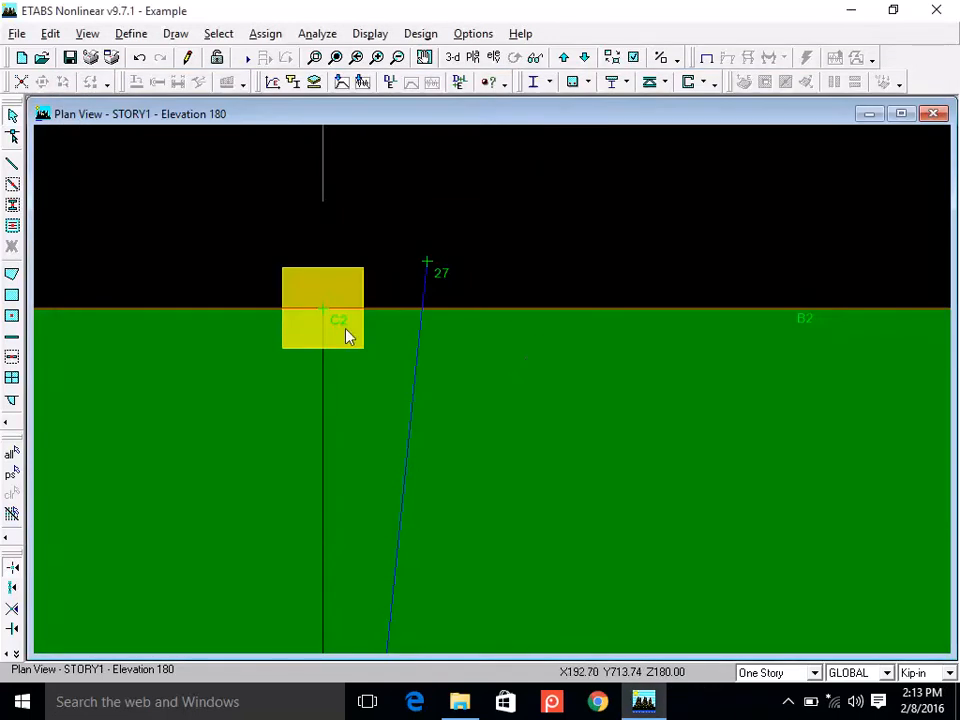
Reshape beam B42 by moving its misplaced end from point 27 onto the grid point at column C2.
left_click(13, 140)
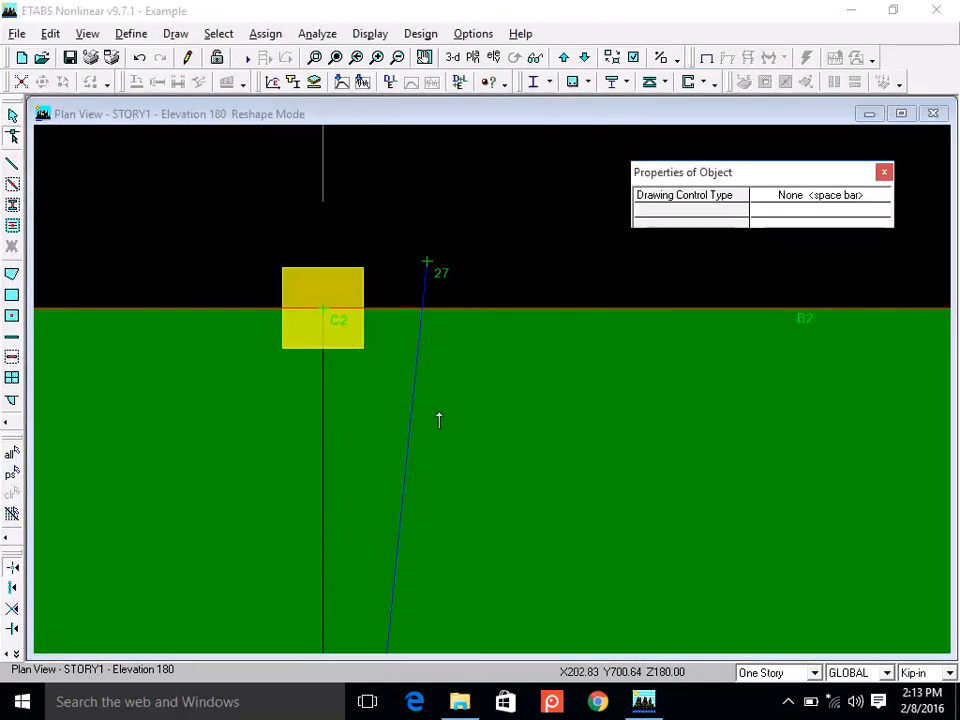
left_click(417, 362)
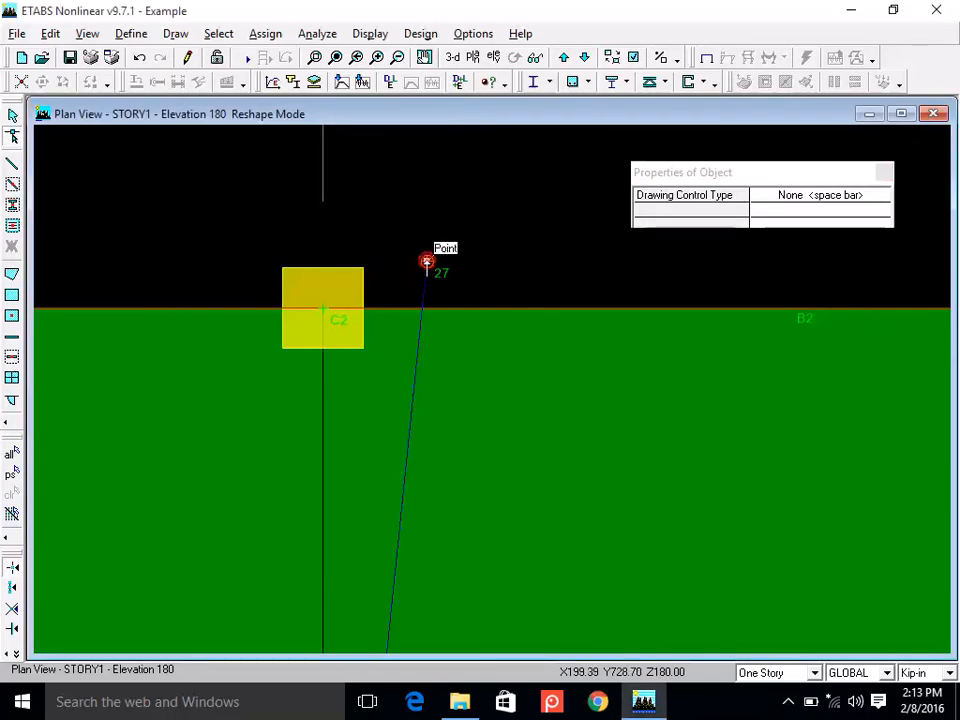
left_click_drag(321, 316, 321, 315)
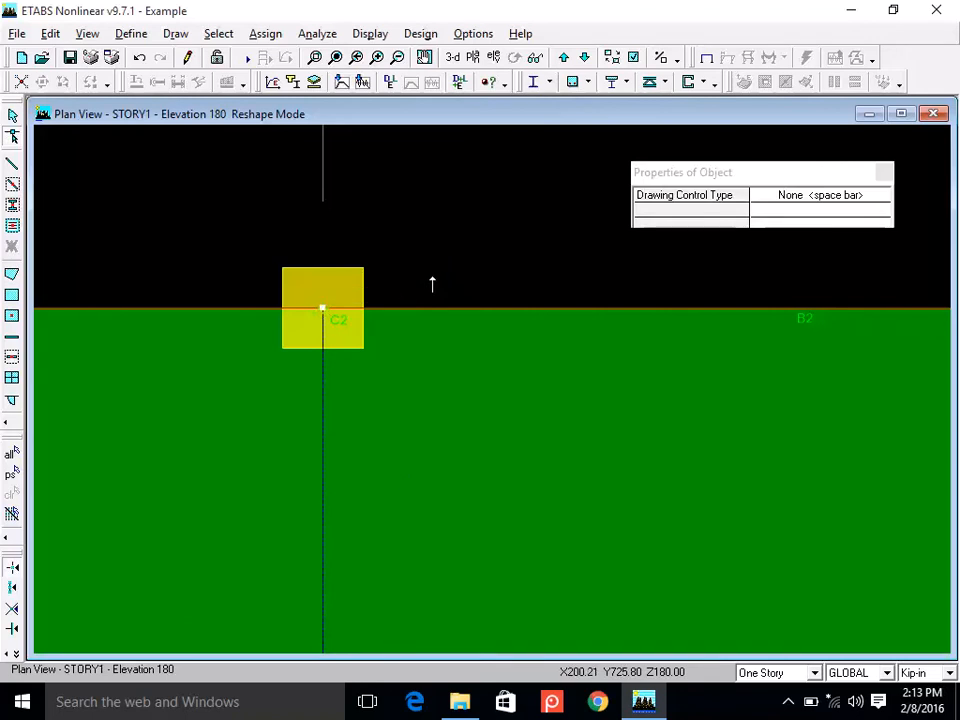
key("Escape")
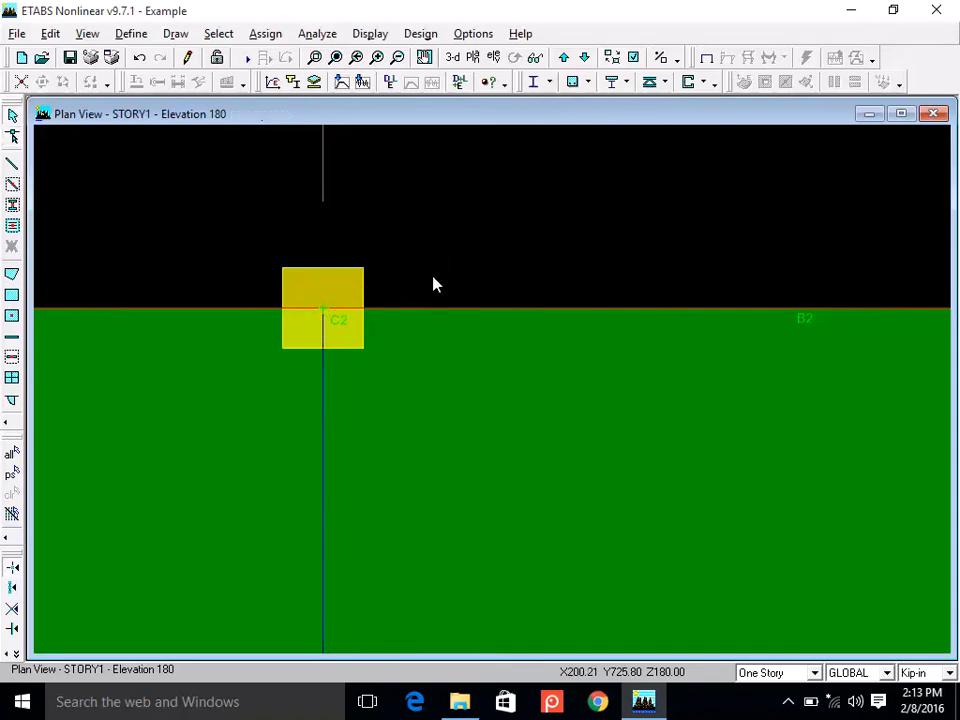
Reshape floor F2 by moving its corner at column C2 about 17 in along beam B1, overlapping floor F1.
left_click(12, 136)
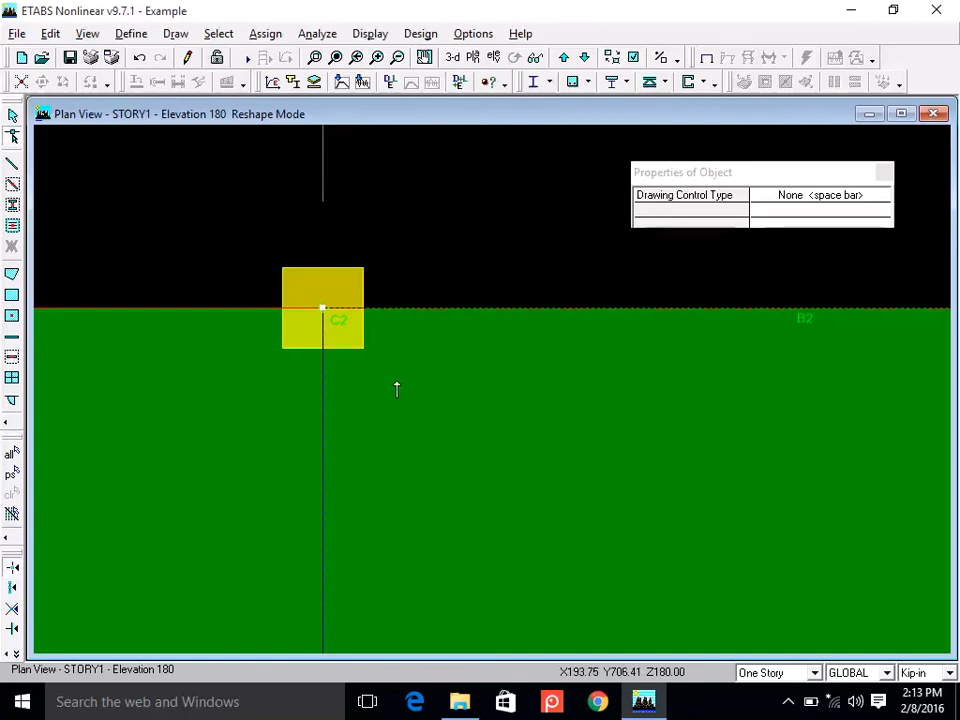
left_click(398, 58)
left_click(398, 58)
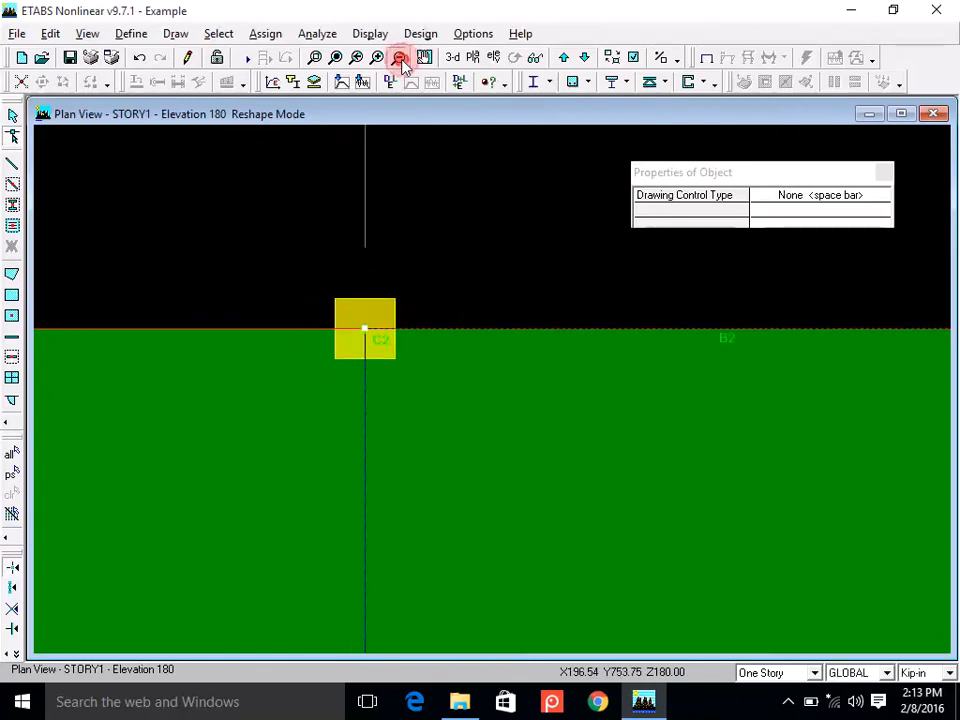
left_click(424, 58)
left_click_drag(326, 283, 260, 108)
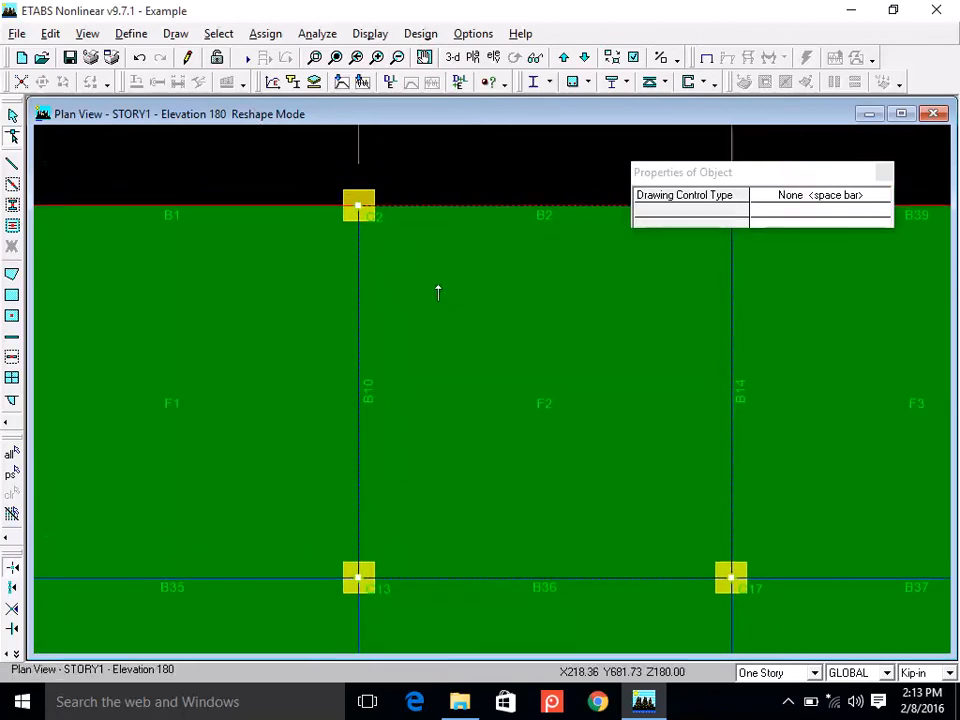
left_click_drag(358, 207, 322, 206)
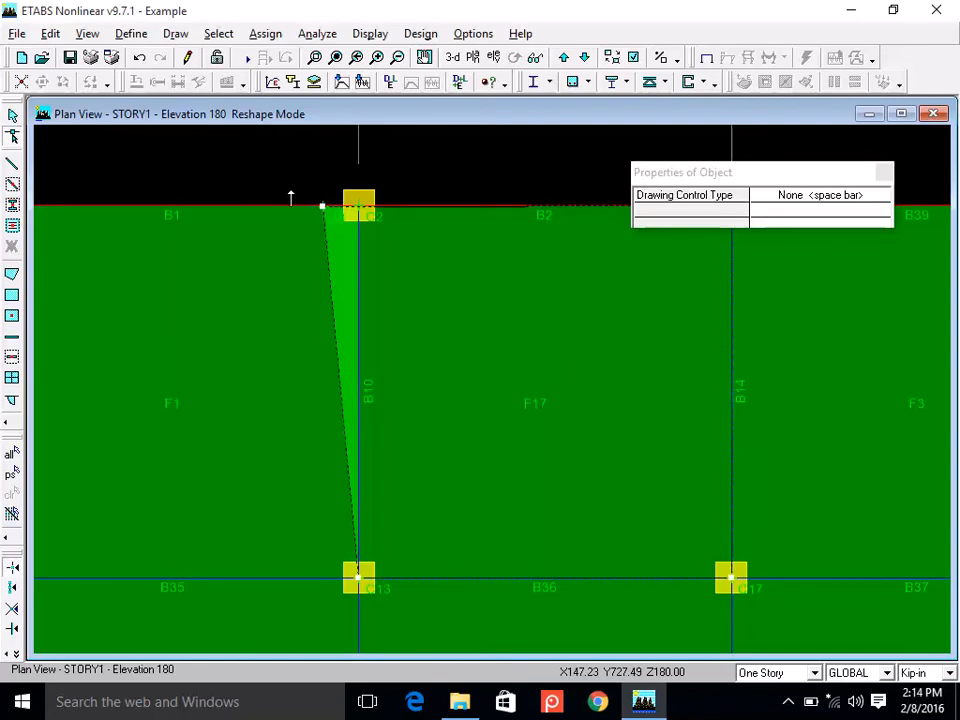
key("Escape")
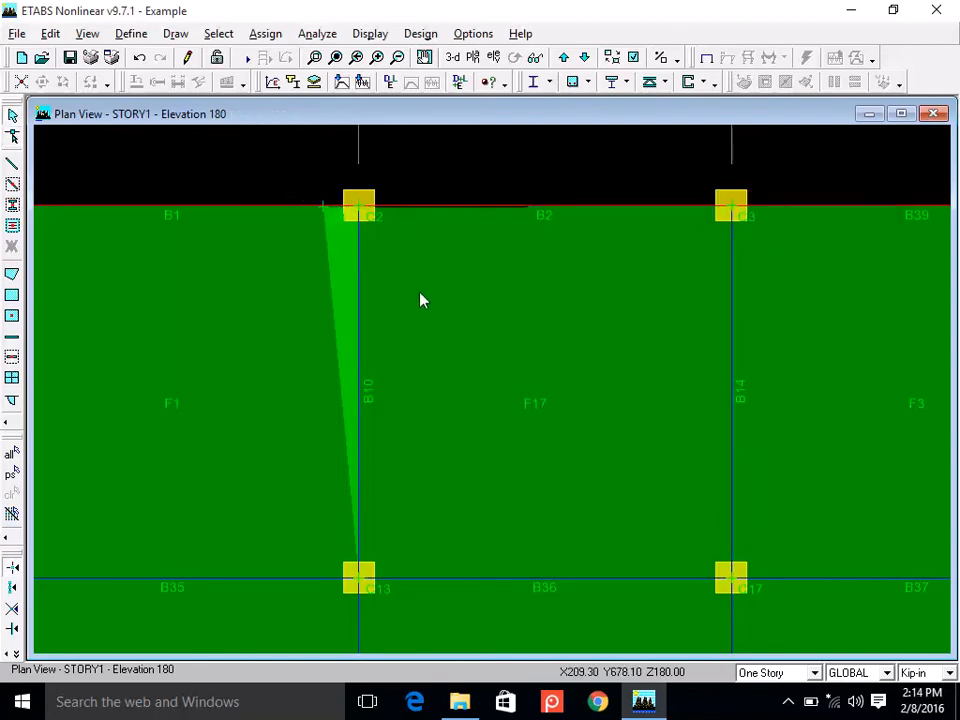
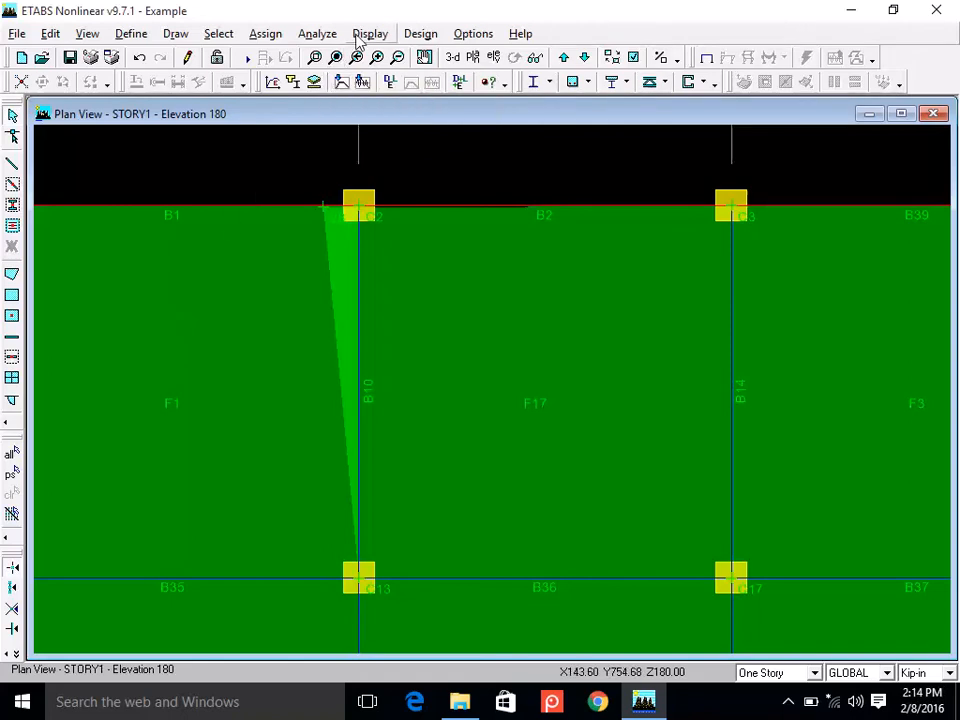
List the floor objects that overlap beside column C2, and close the list without selecting any.
left_click(314, 57)
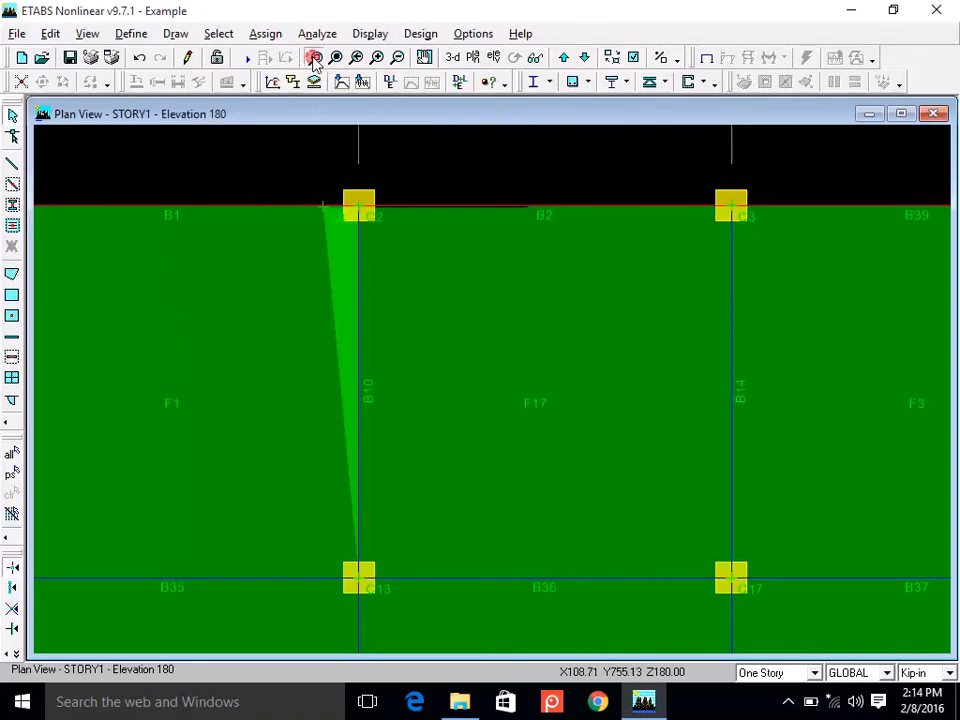
left_click_drag(411, 275, 414, 278)
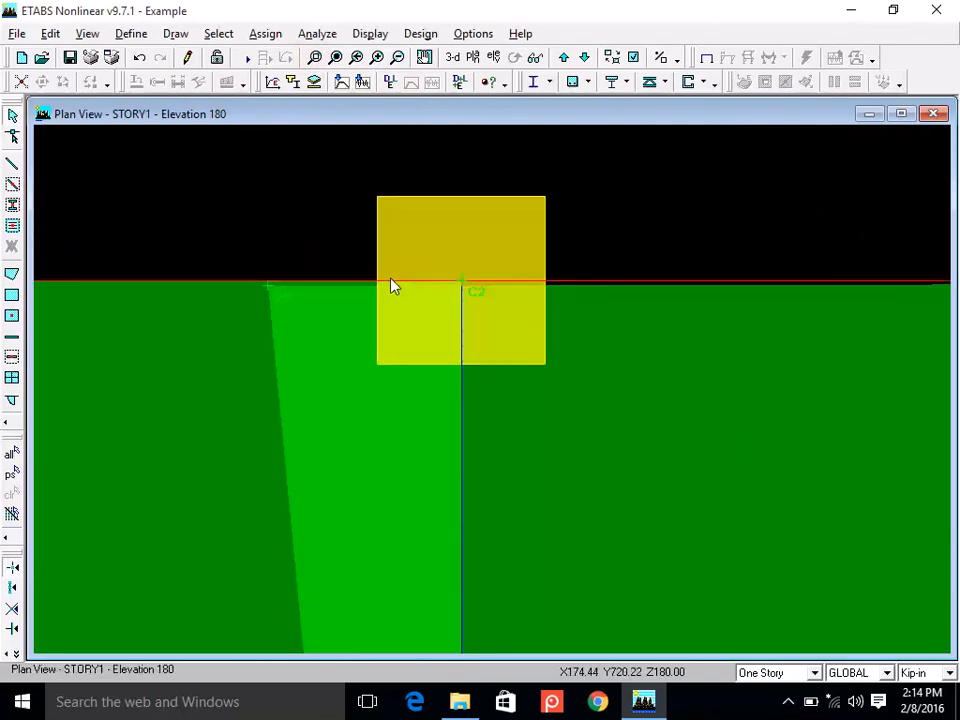
left_click(313, 305, "ctrl")
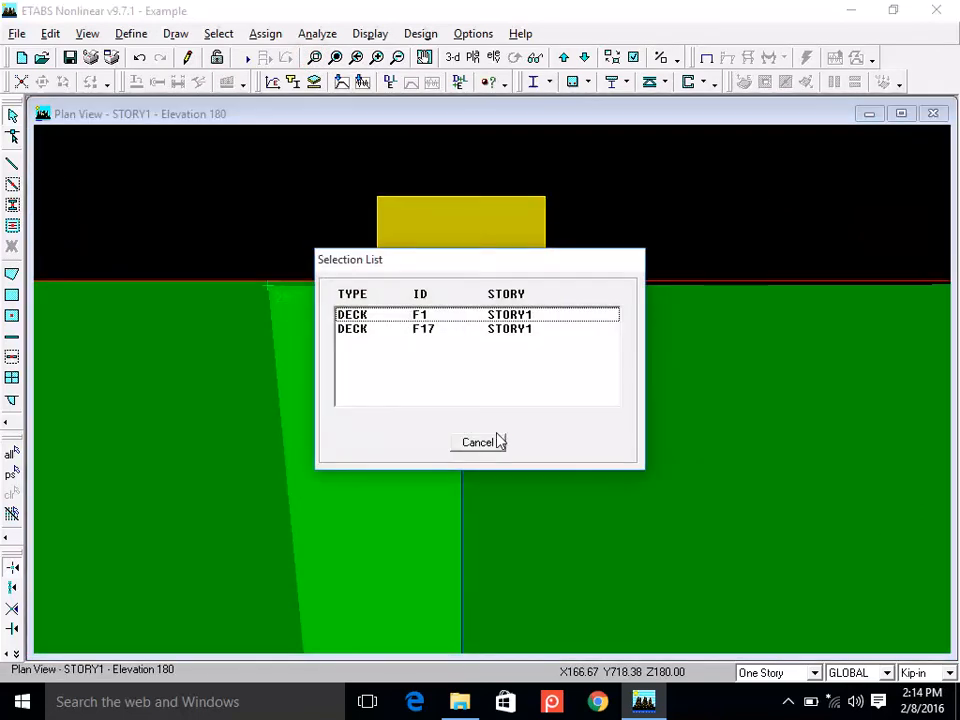
left_click(493, 443)
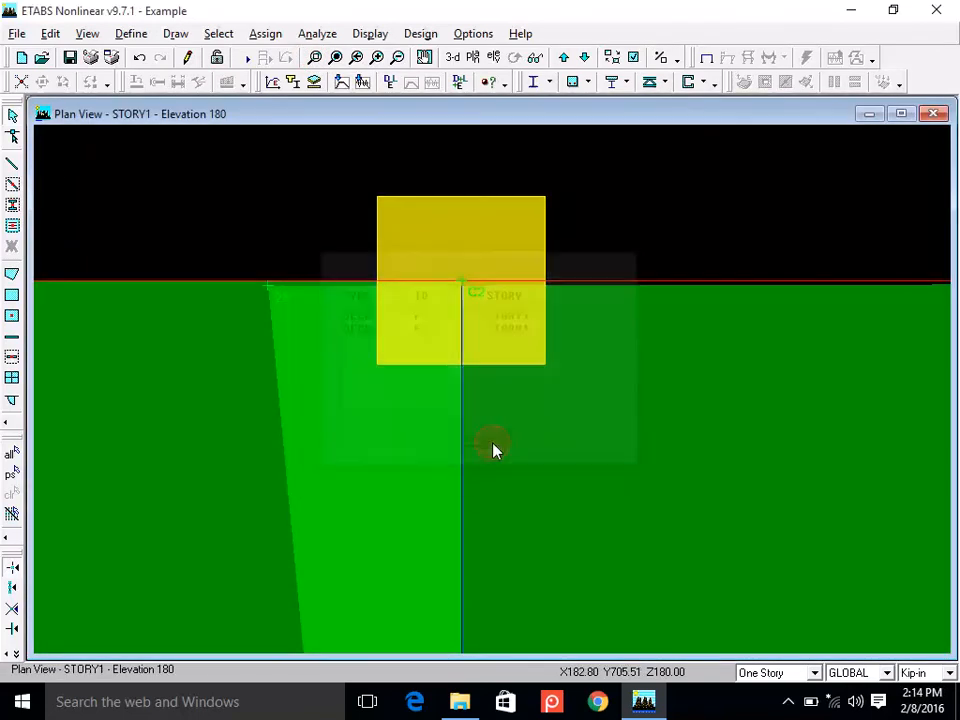
Reshape floor F17 by moving its displaced corner back to about 1 in from column C2's grid point.
left_click(314, 57)
left_click_drag(219, 193, 647, 430)
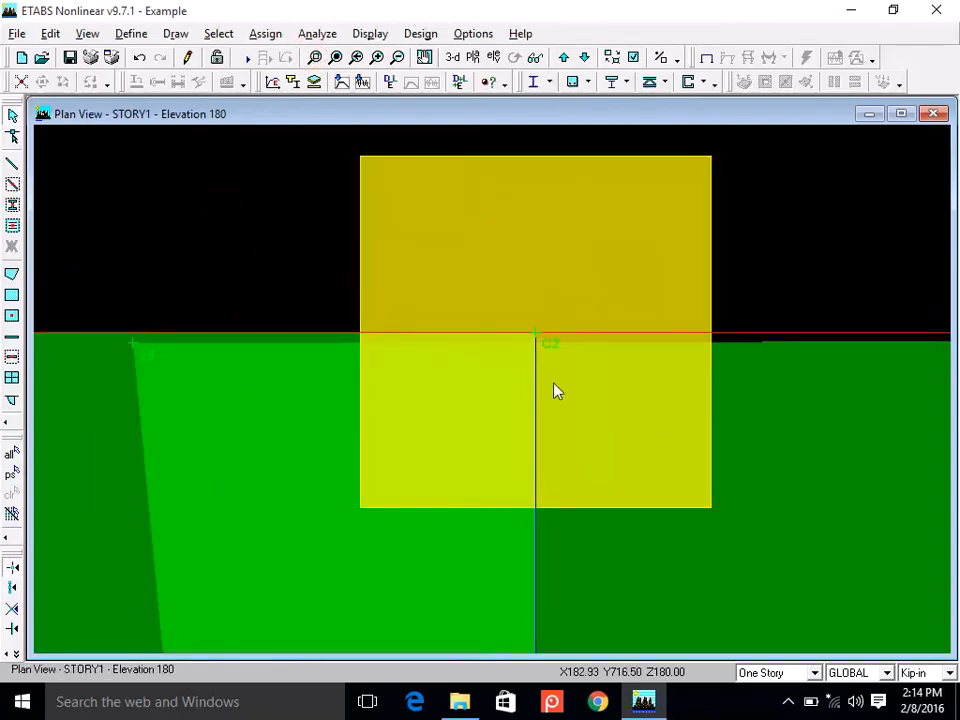
left_click(12, 136)
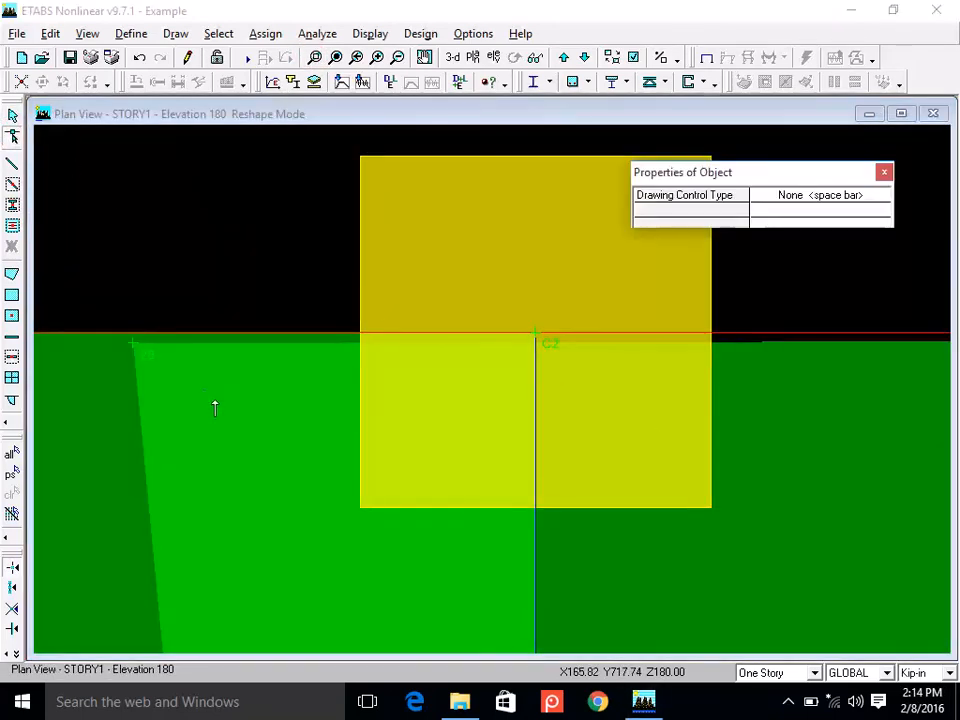
left_click(225, 424)
left_click(480, 446)
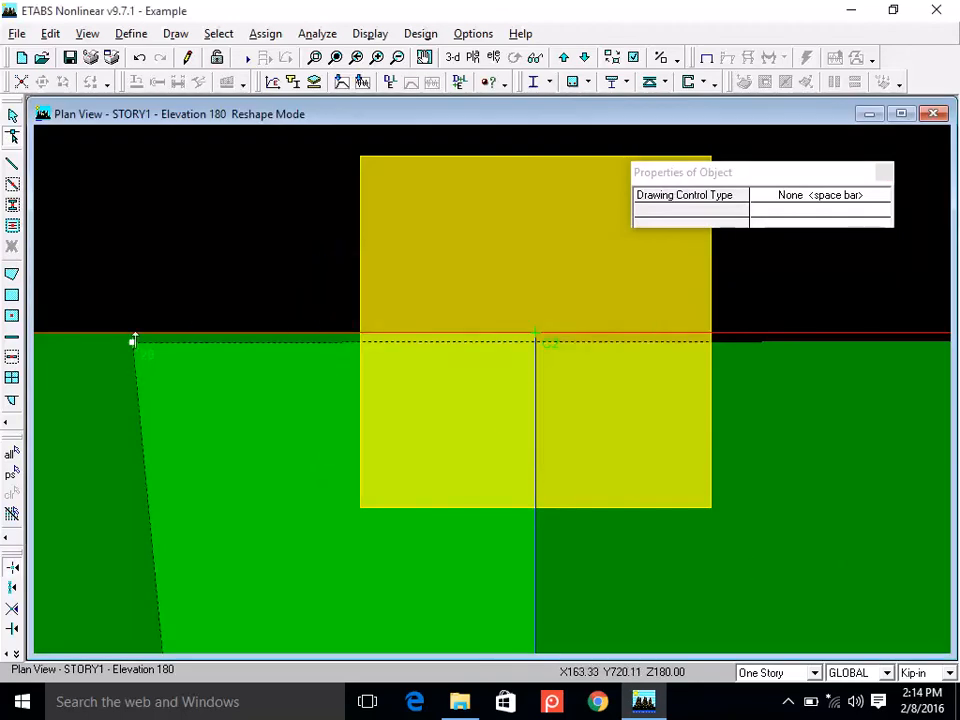
left_click_drag(131, 341, 511, 336)
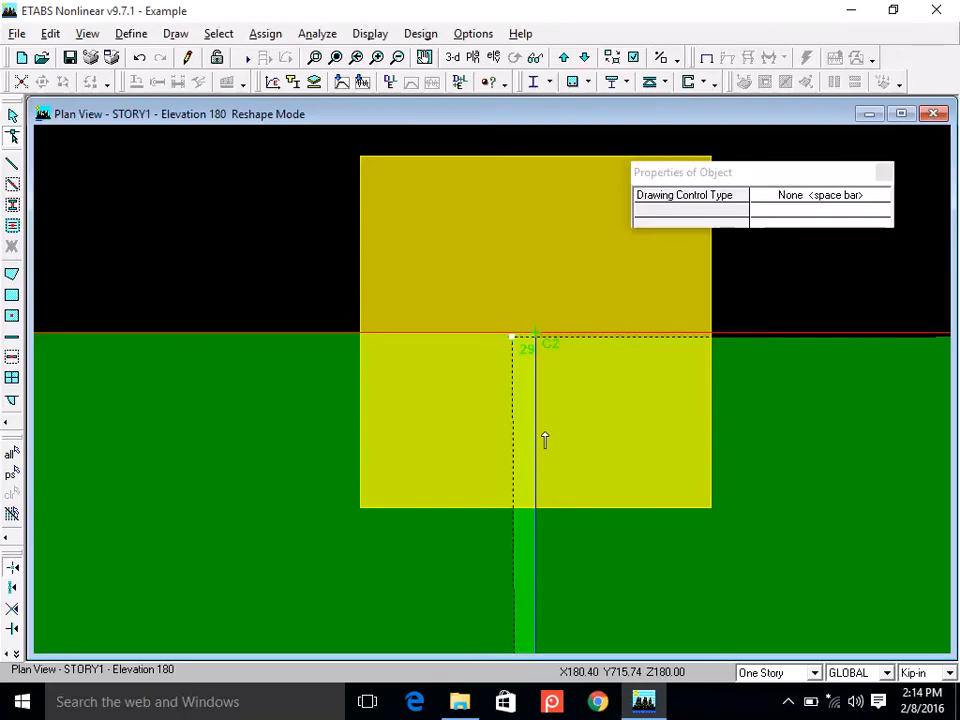
key("Escape")
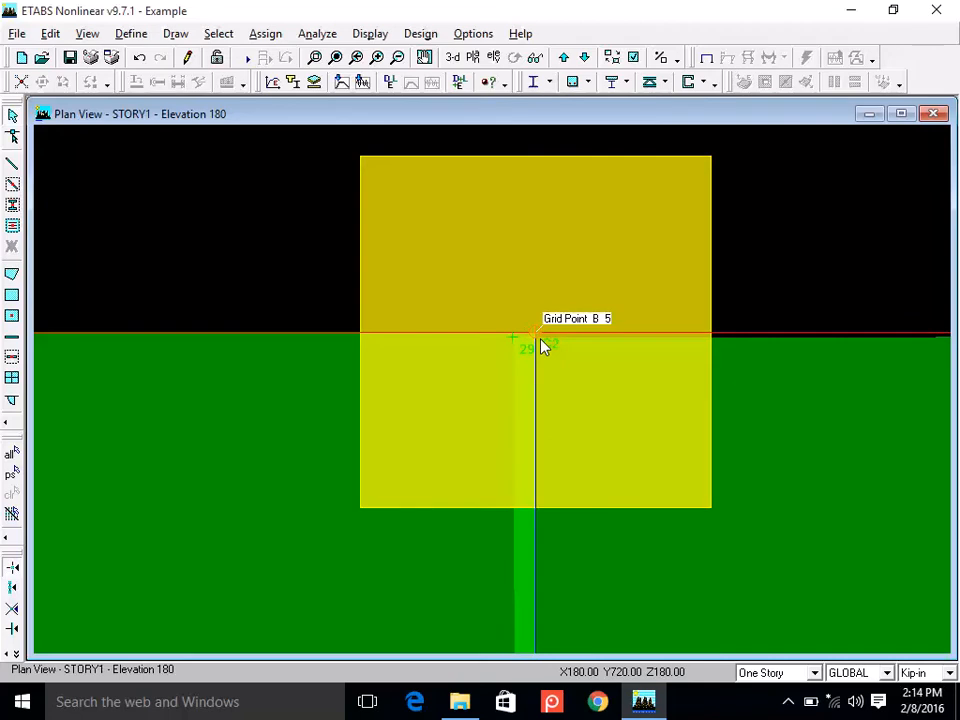
Color the plan view by objects and then by materials.
left_click(633, 58)
left_click(188, 245)
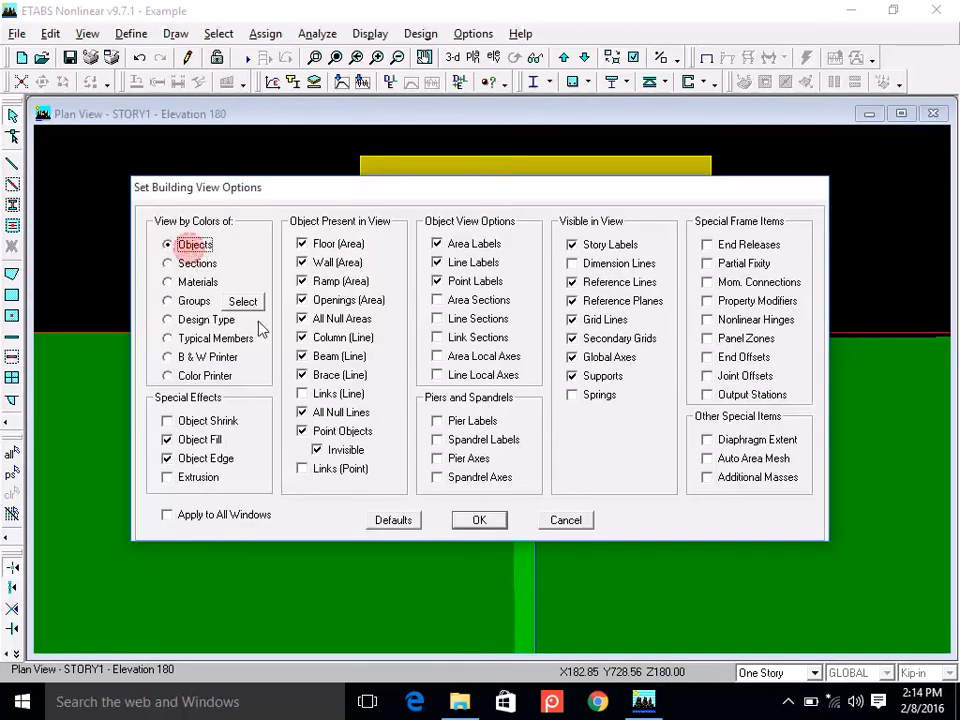
left_click(484, 526)
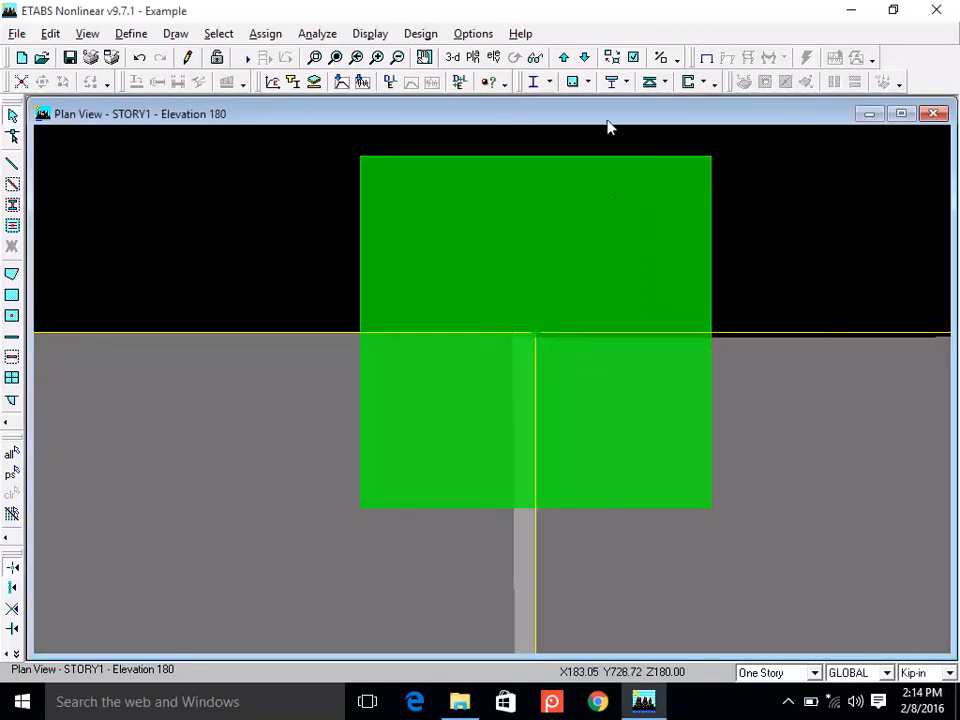
left_click(633, 57)
left_click(192, 282)
left_click(477, 520)
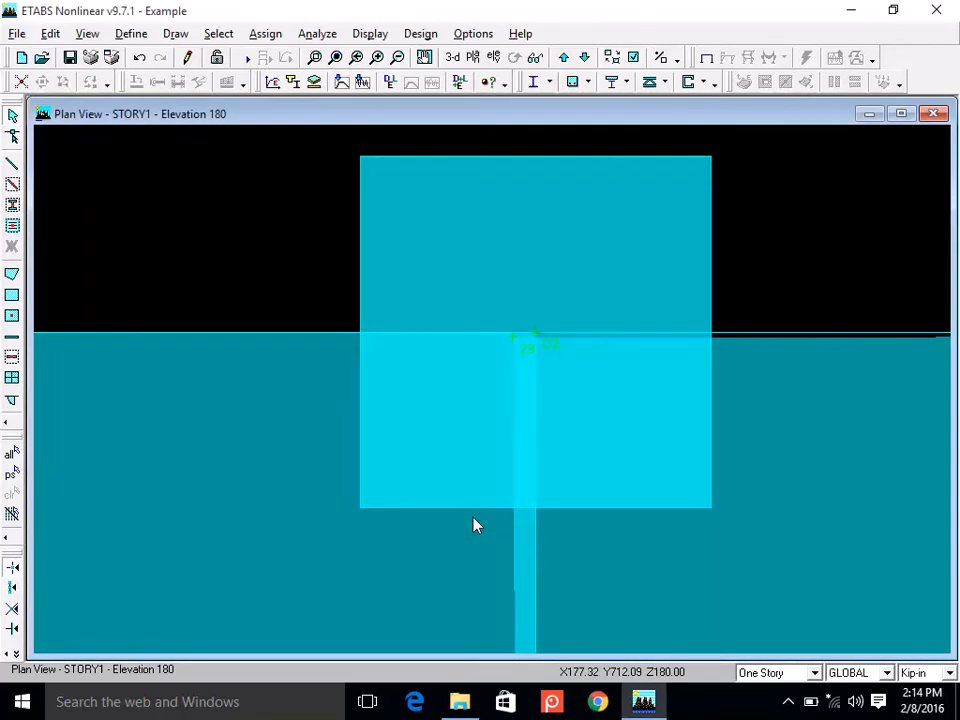
Color the plan view by typical members.
left_click(633, 57)
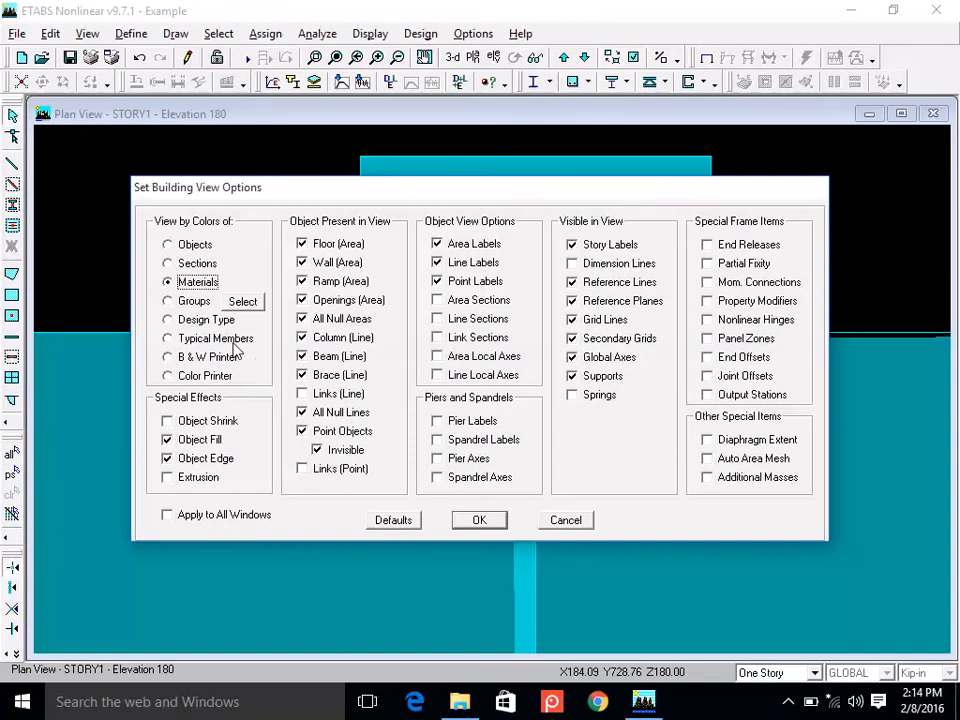
left_click(190, 301)
left_click(200, 320)
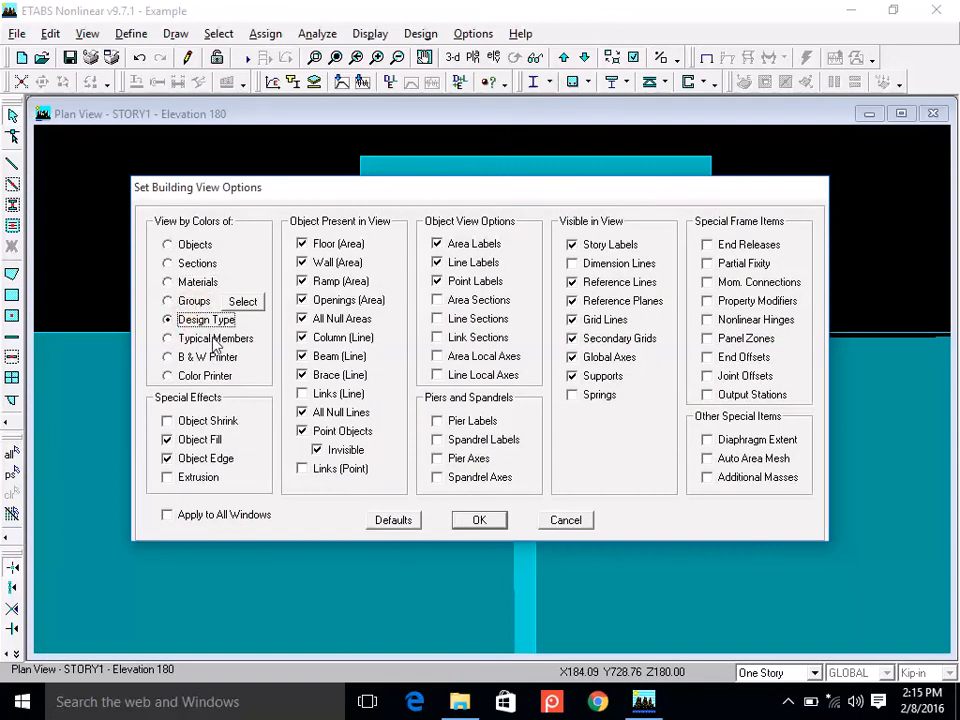
left_click(213, 339)
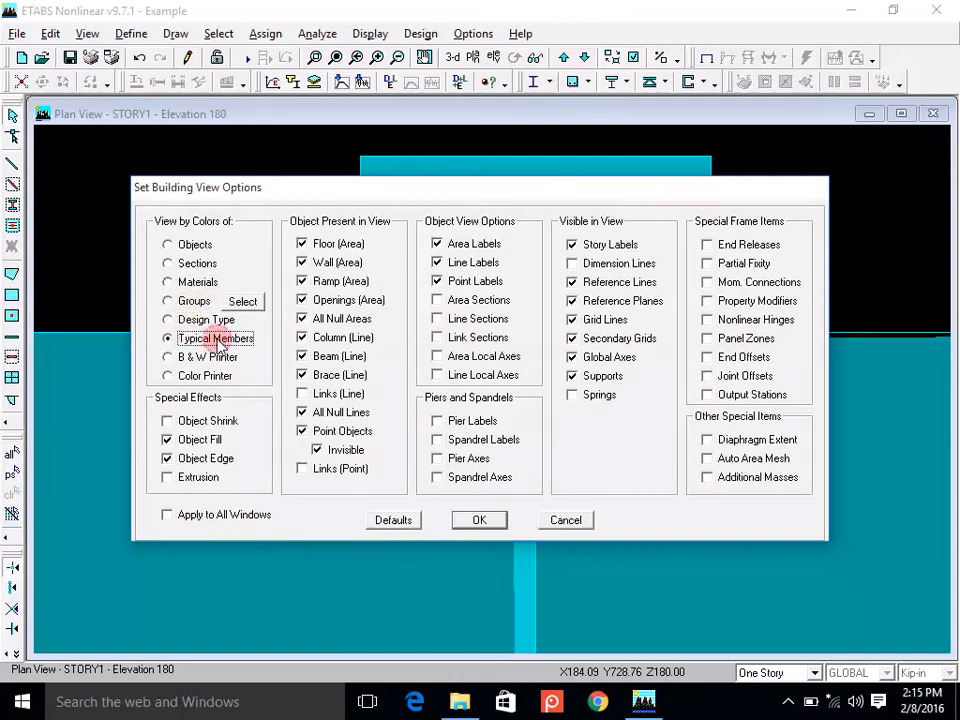
left_click(479, 521)
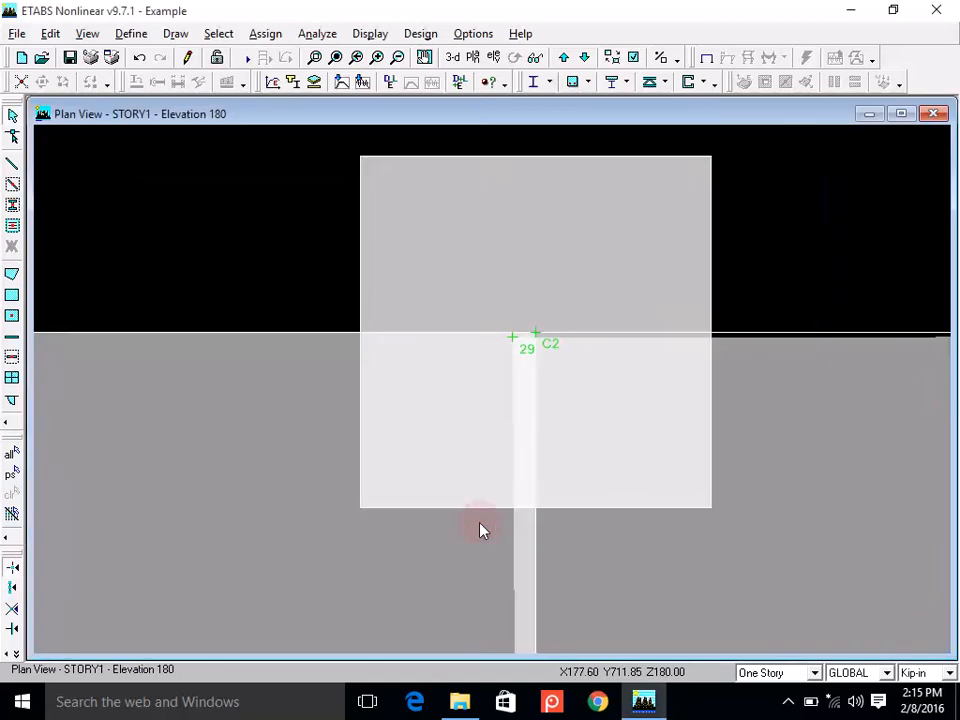
Color the plan view by objects again, and then restore the coloring by sections.
left_click(634, 60)
left_click(190, 245)
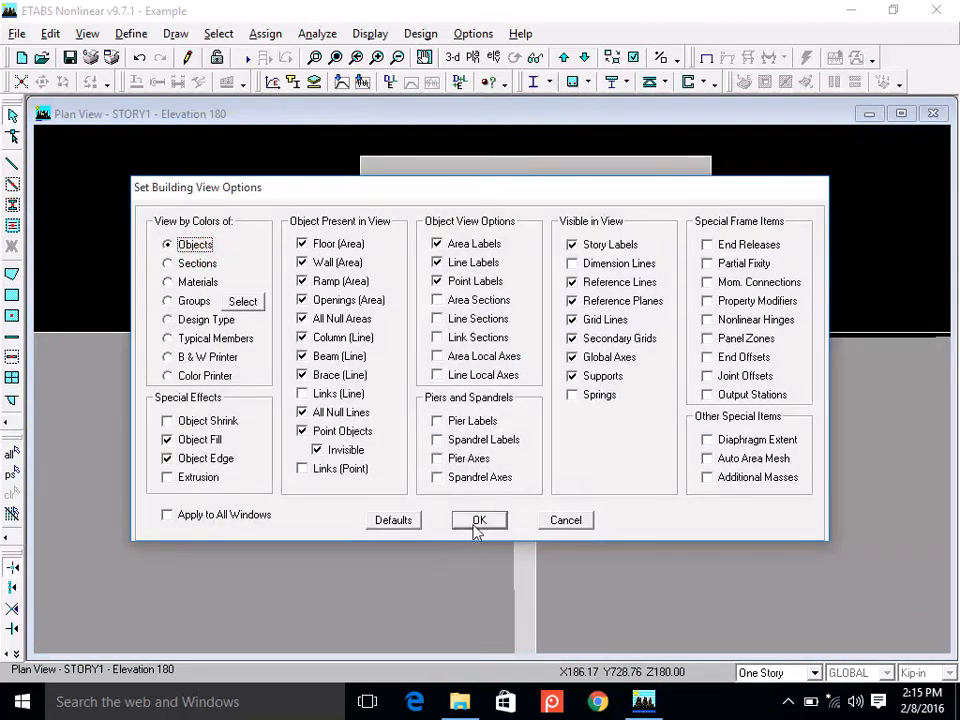
left_click(476, 524)
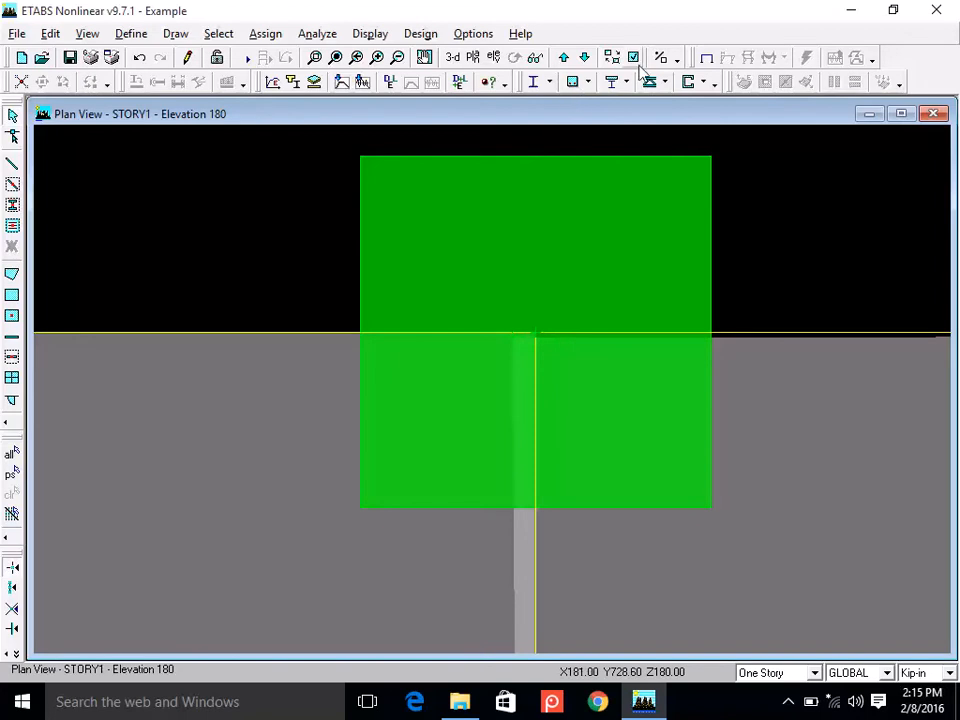
left_click(634, 60)
left_click(197, 263)
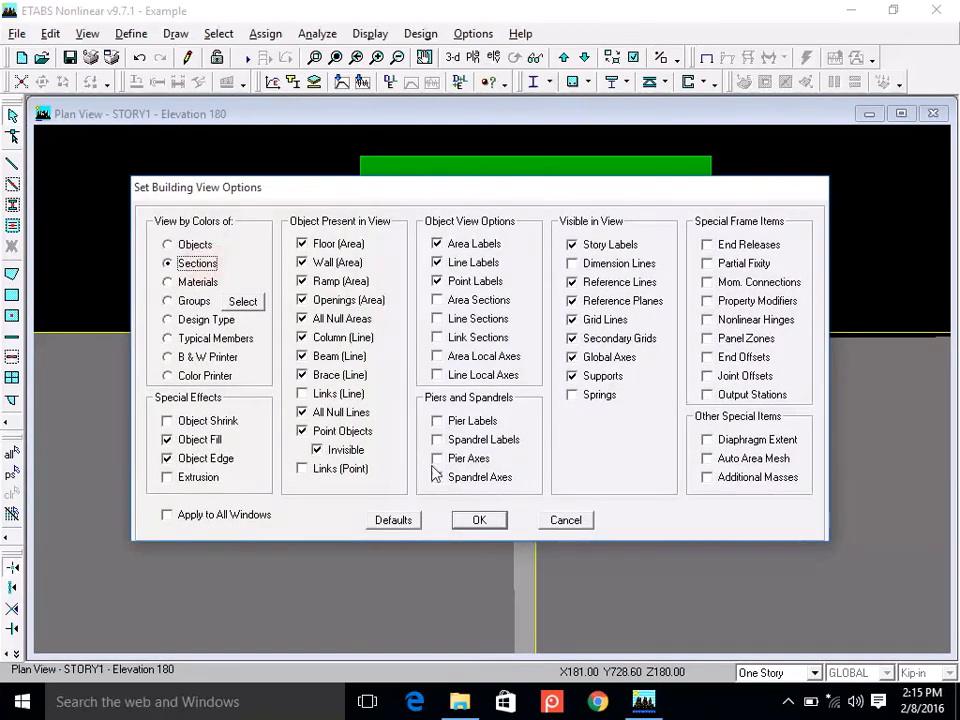
left_click(465, 520)
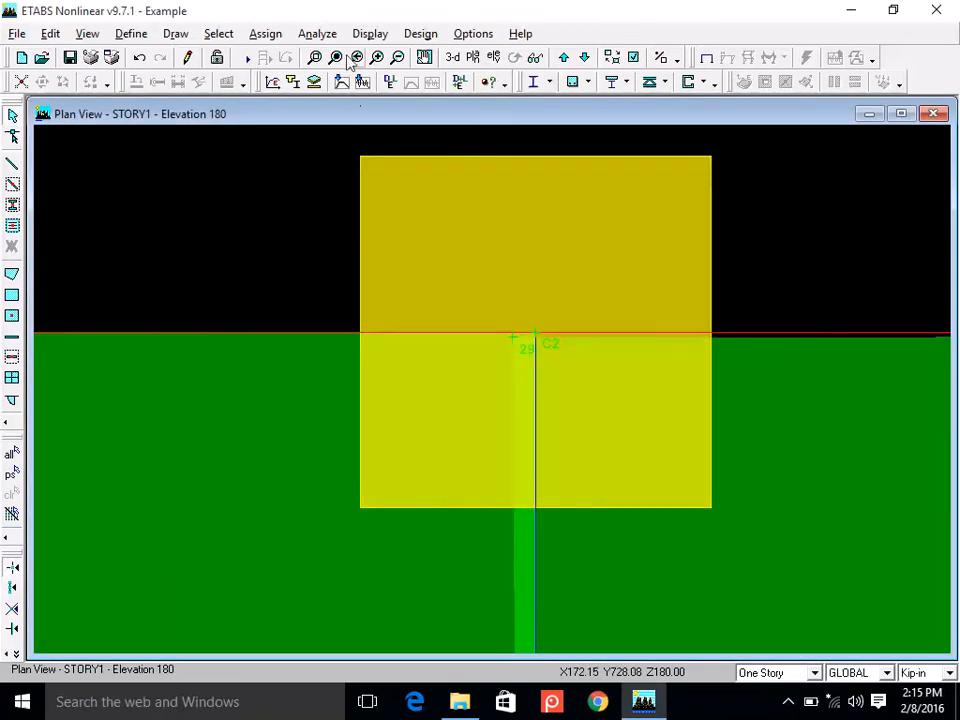
Run Check Model with all line, point and area checks enabled and a tolerance of 3 in.
left_click(318, 34)
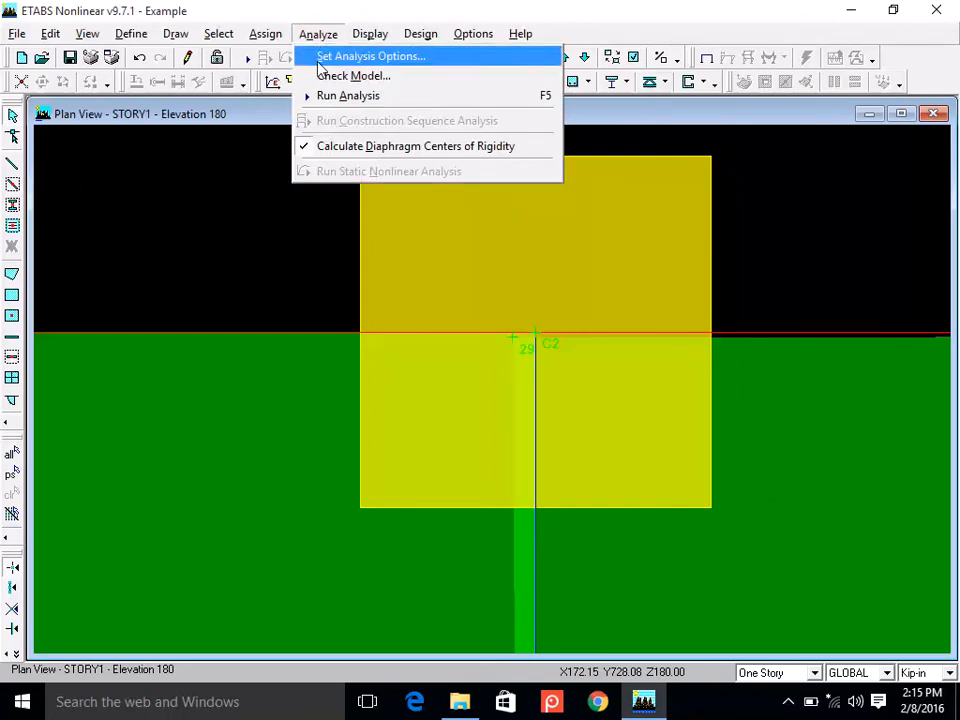
left_click(320, 75)
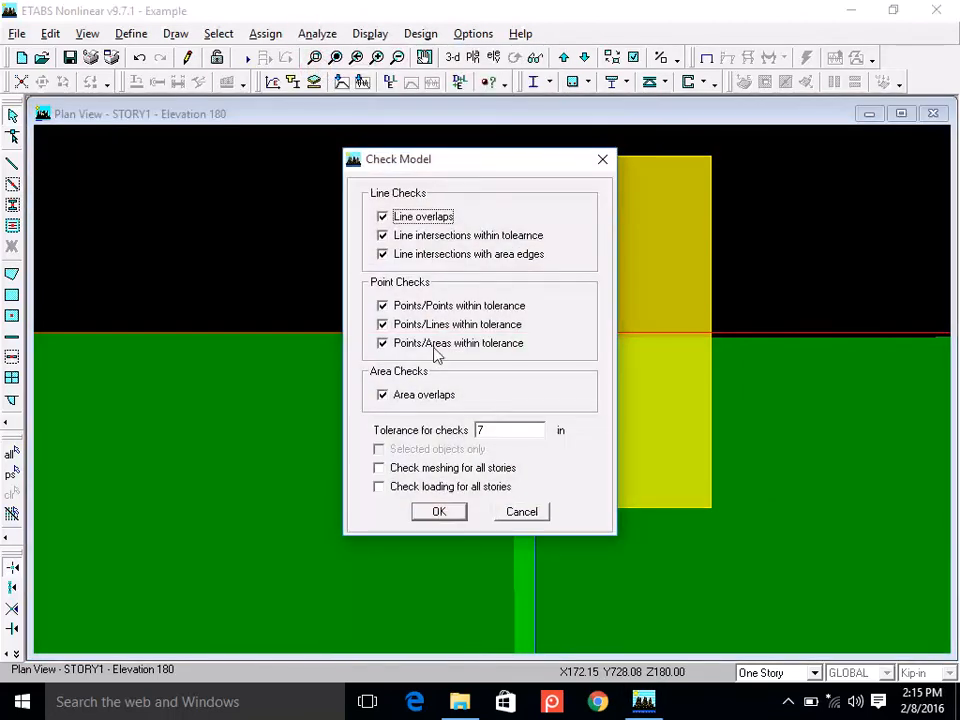
double_click(482, 430)
left_click_drag(497, 157, 183, 123)
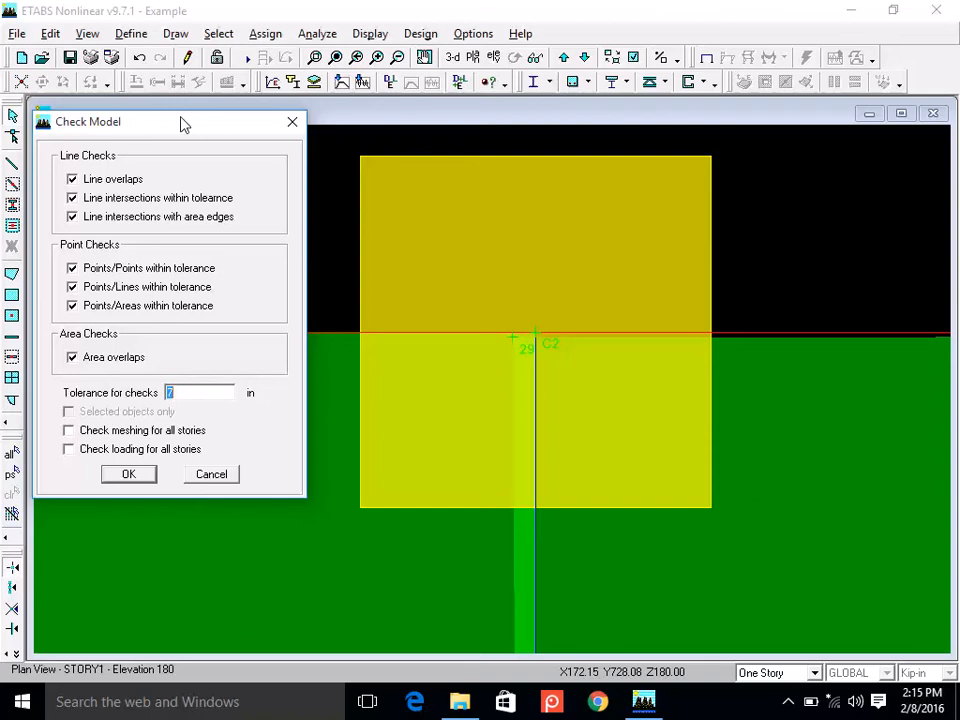
type("3")
left_click(129, 476)
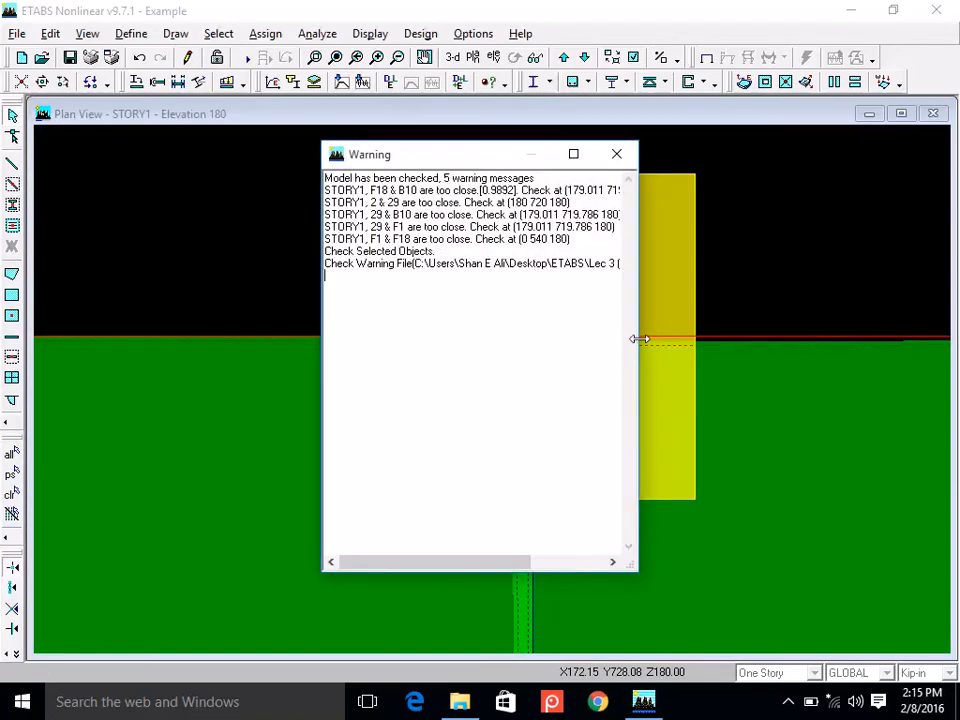
Examine which floors, beams and points the warning list reports as too close and at what coordinates, and close the list.
left_click_drag(638, 338, 915, 270)
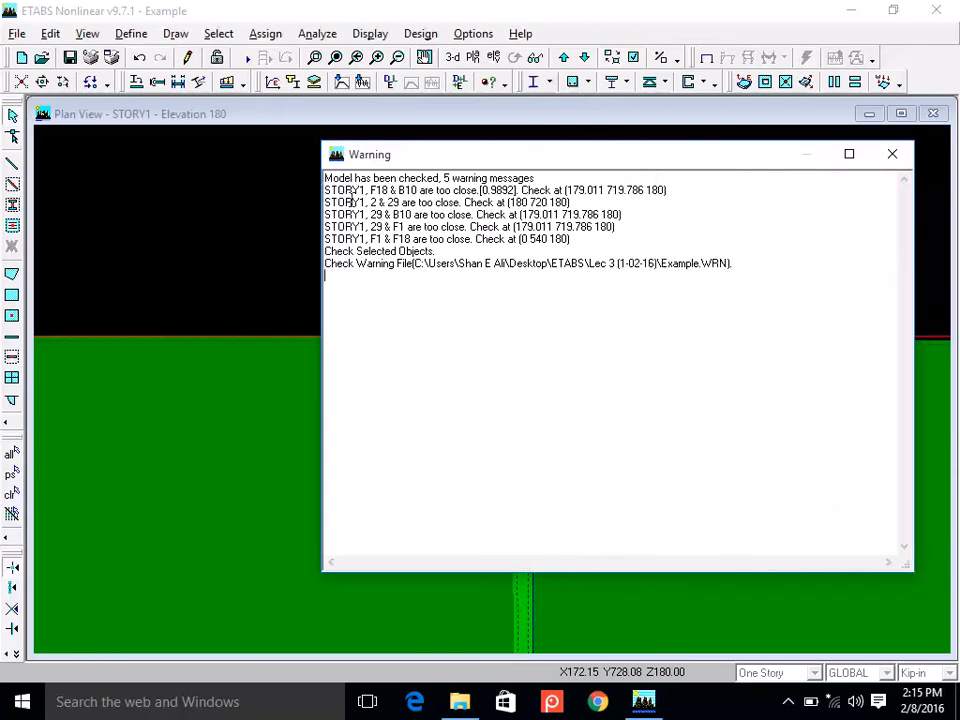
left_click_drag(369, 190, 388, 190)
left_click_drag(486, 190, 514, 190)
left_click(512, 190)
left_click(380, 190)
left_click_drag(377, 203, 417, 241)
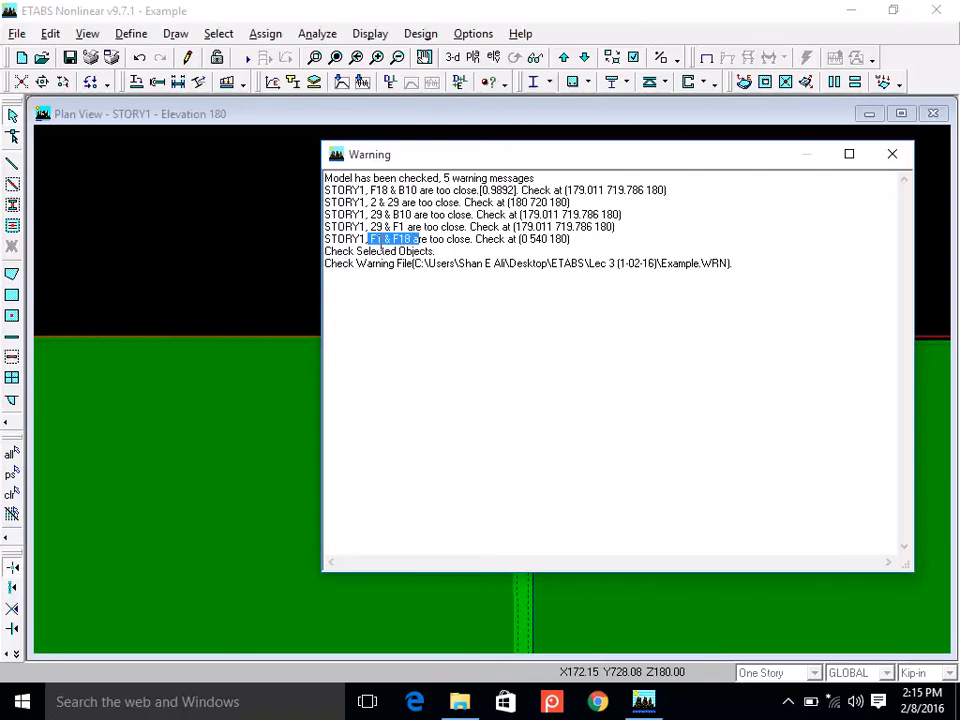
left_click_drag(470, 240, 322, 240)
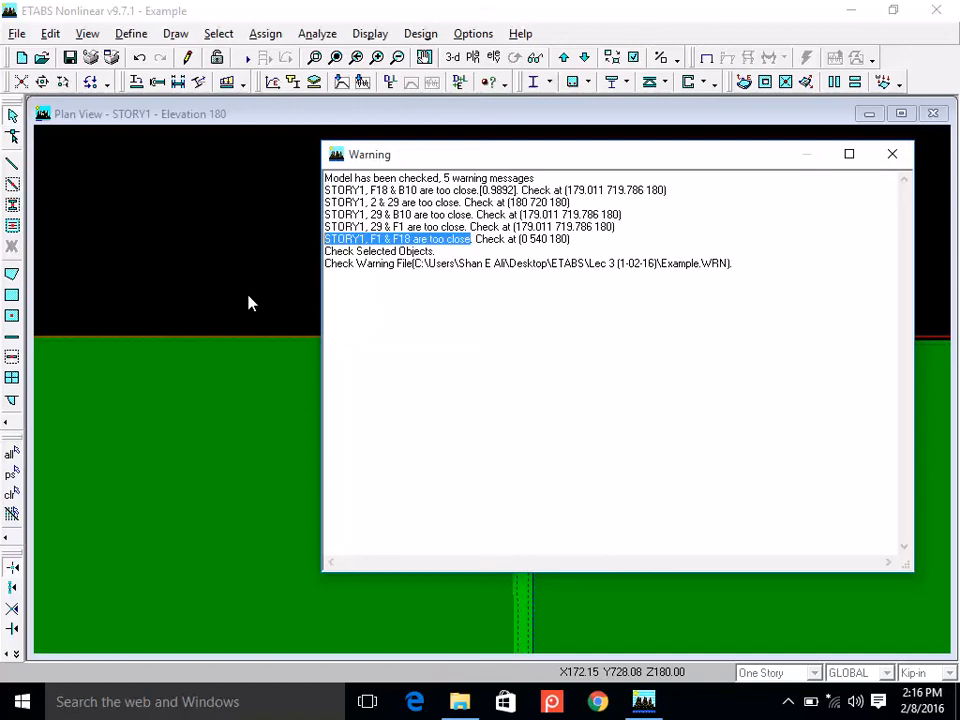
left_click(892, 154)
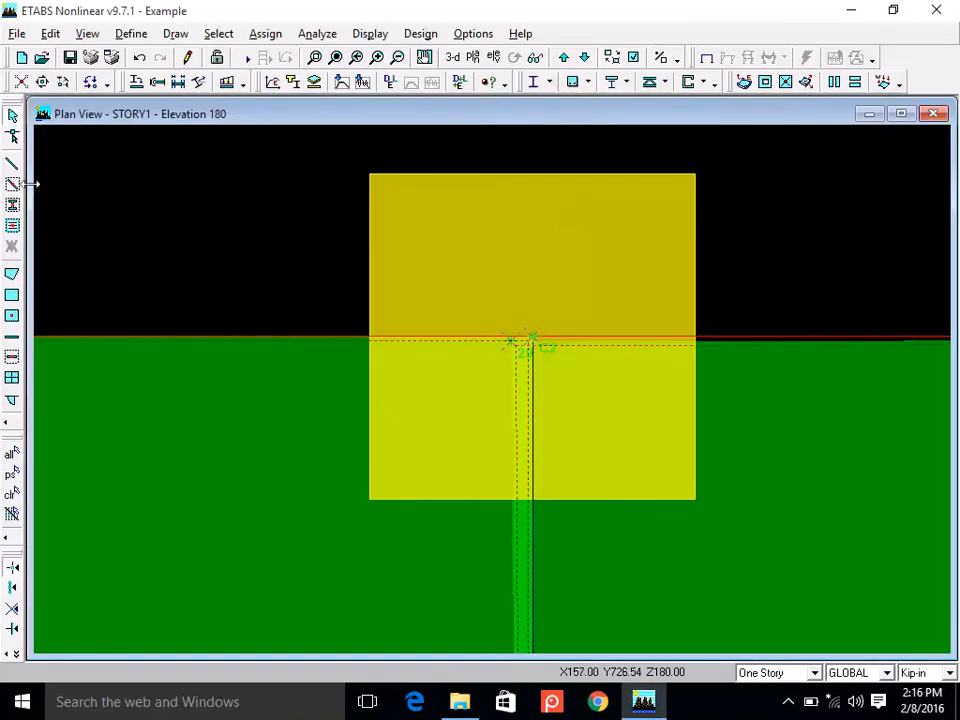
Reshape the floor between grids B and C by moving its corner from point 29 onto column C2's grid point, and save the model.
left_click(13, 135)
left_click(707, 527)
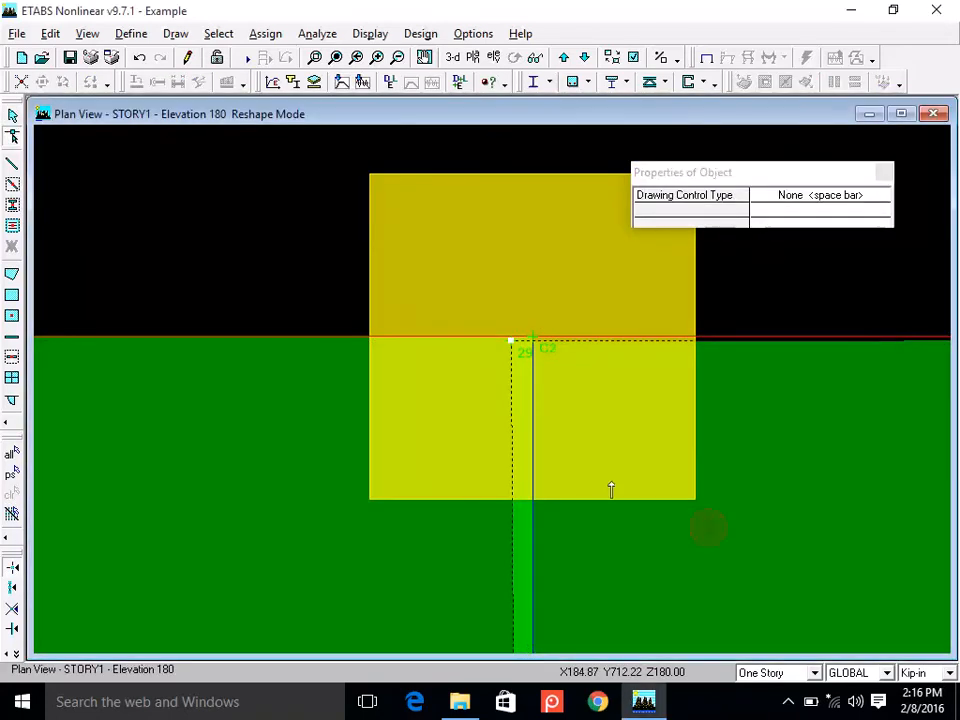
left_click_drag(511, 341, 532, 337)
key("Escape")
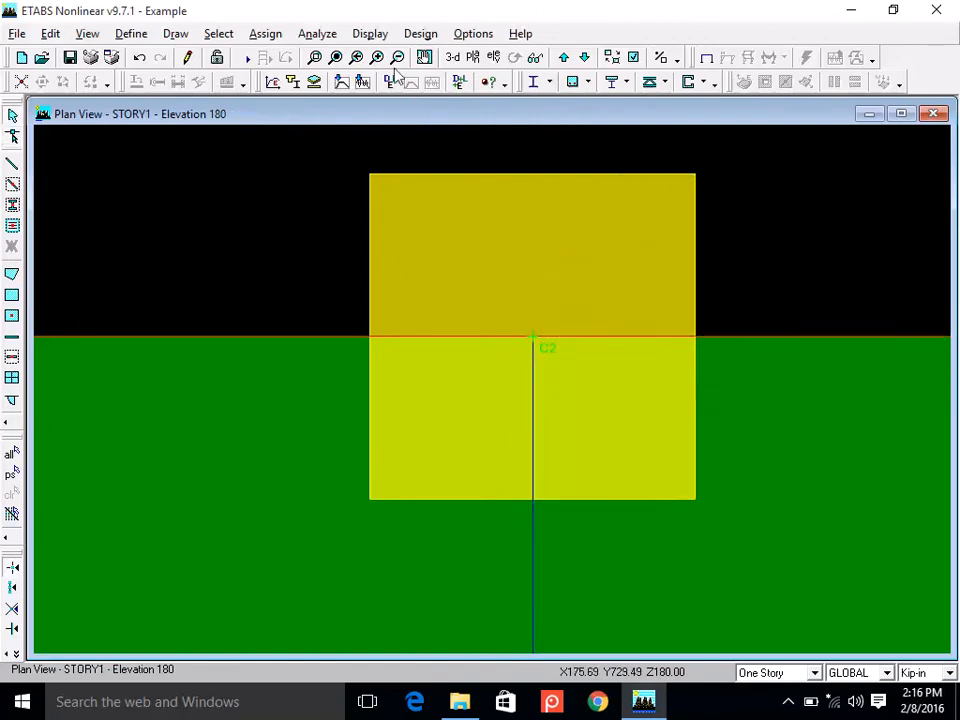
left_click(336, 58)
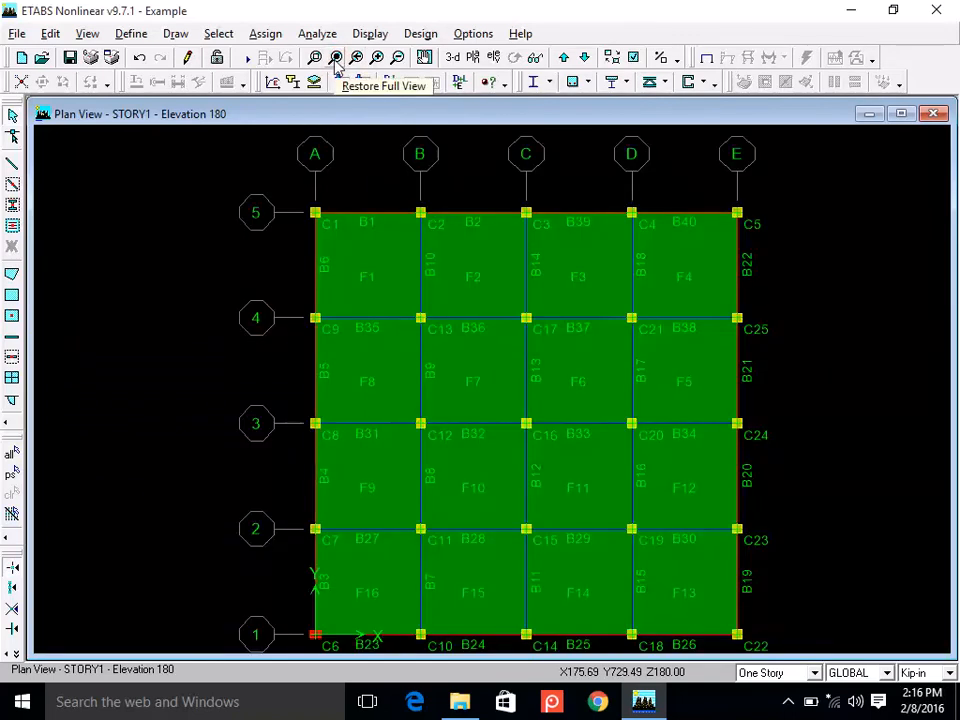
left_click(71, 59)
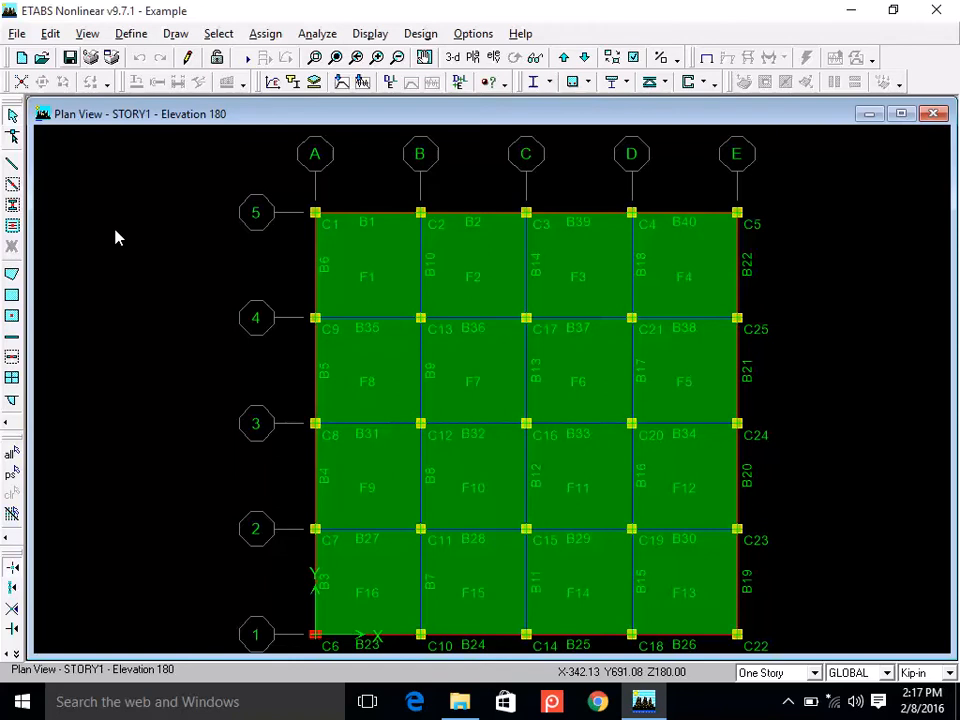
left_click(424, 57)
left_click_drag(150, 340, 139, 289)
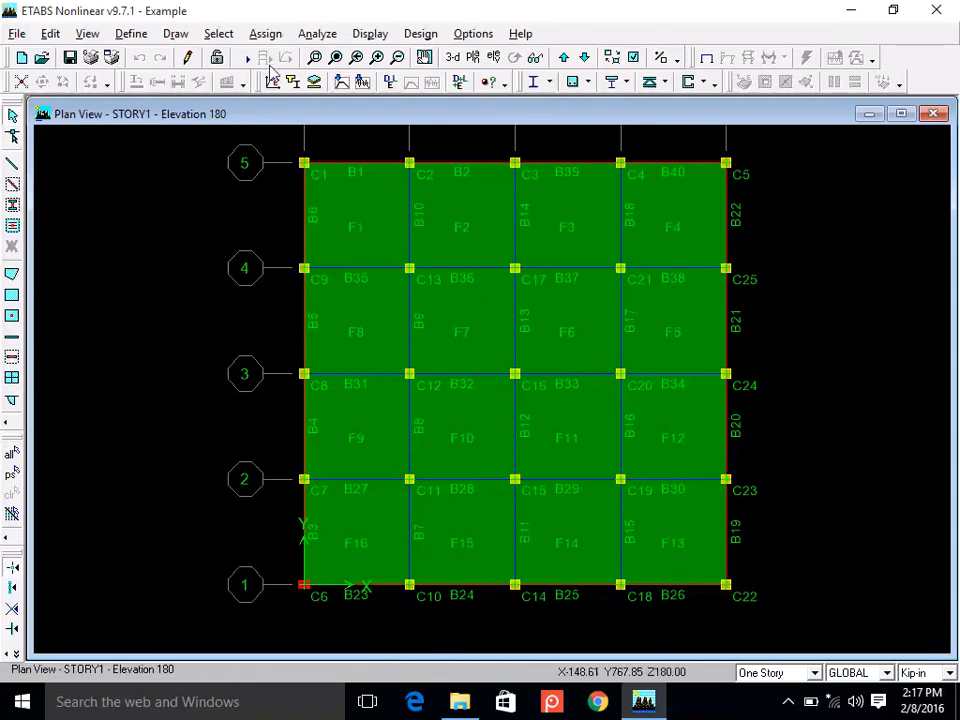
left_click(424, 57)
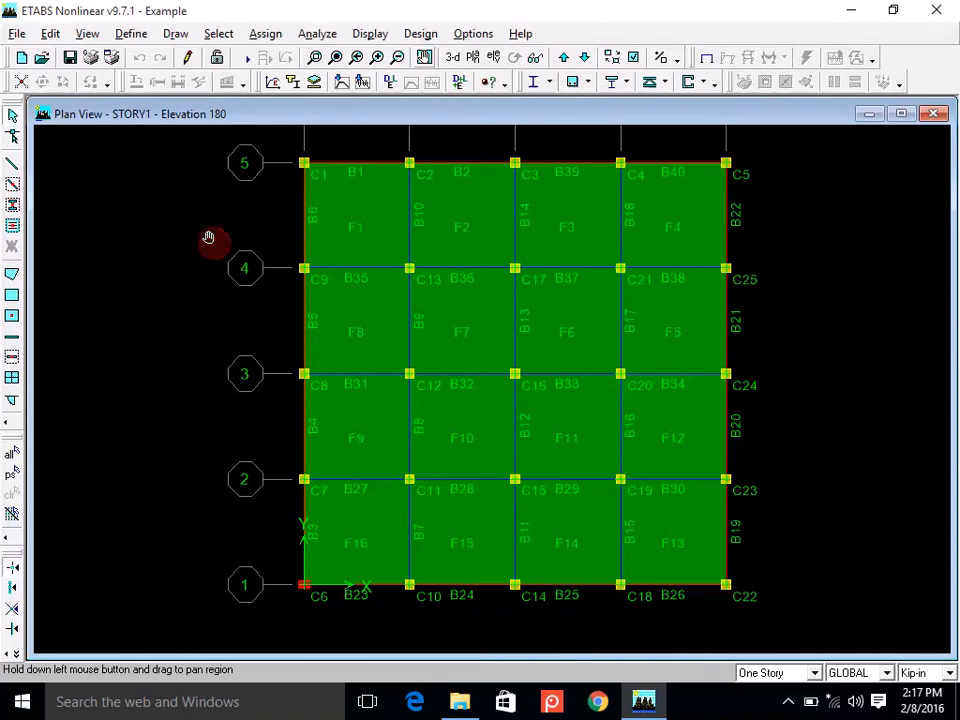
left_click_drag(211, 238, 214, 263)
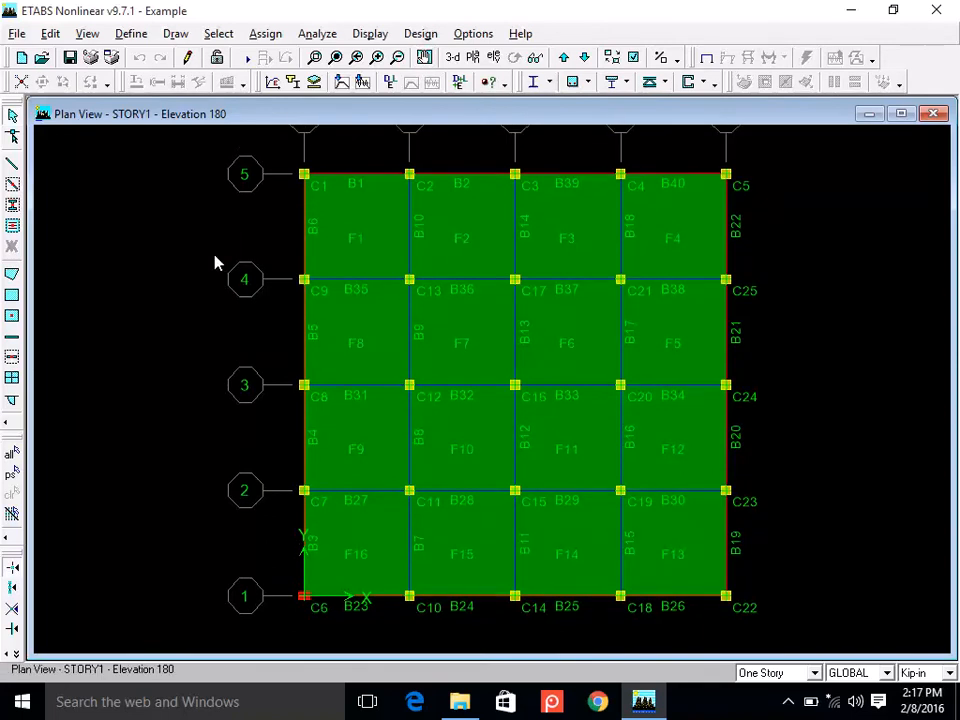
left_click(424, 57)
mouse_move(146, 231)
left_mouse_down()
mouse_move(145, 247)
mouse_move(159, 231)
left_mouse_up()
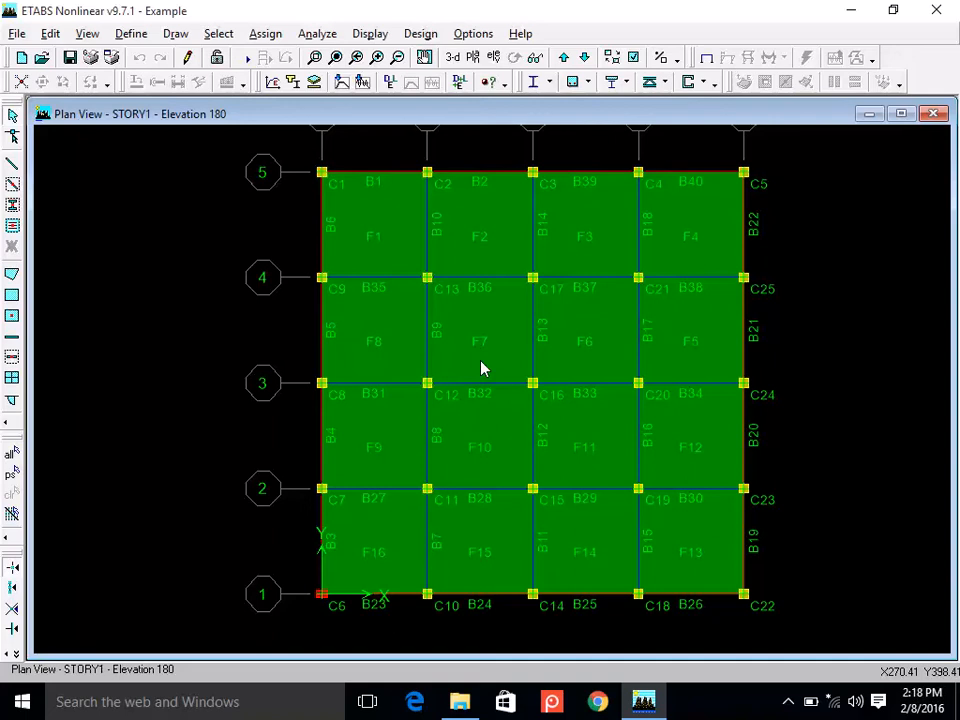
key("super+p")
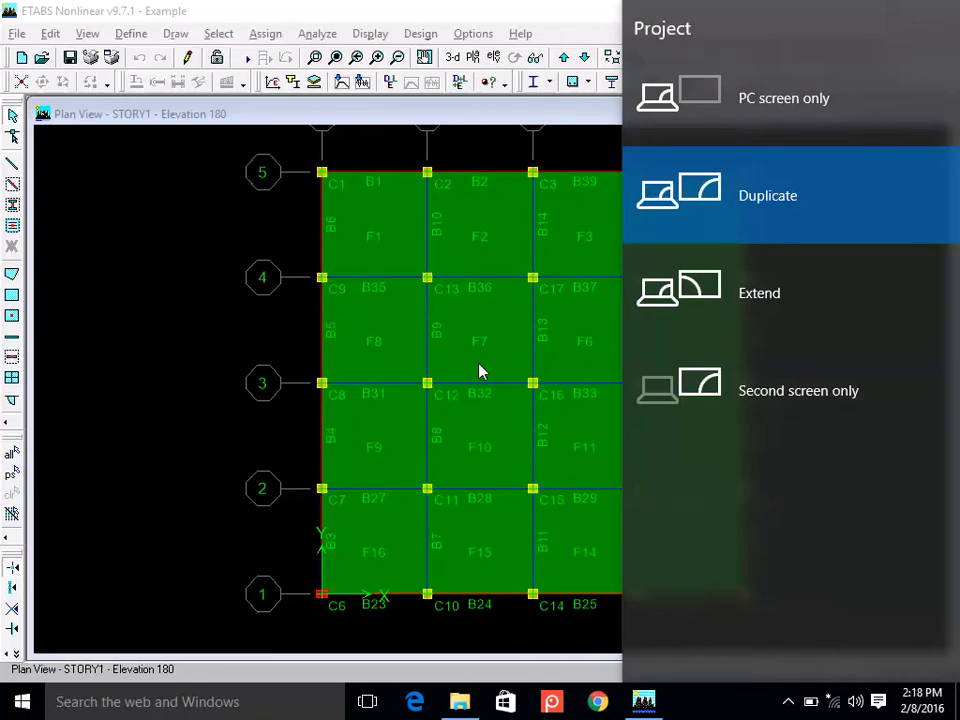
key("Up")
key("Down")
key("Down")
key("Down")
key("Up")
key("Up")
key("Return")
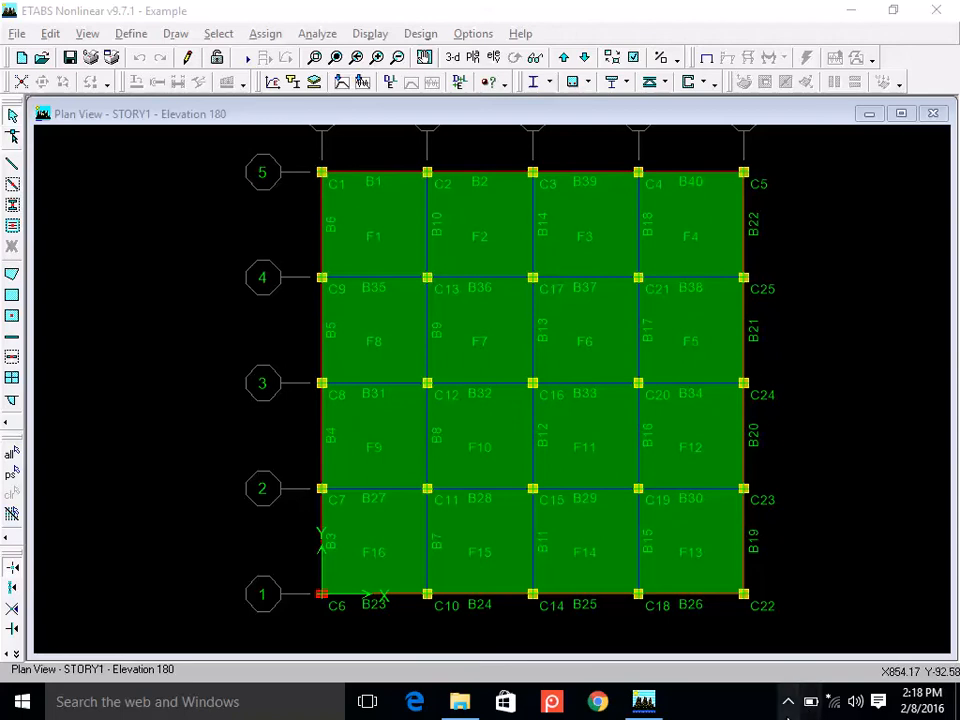
left_click(787, 701)
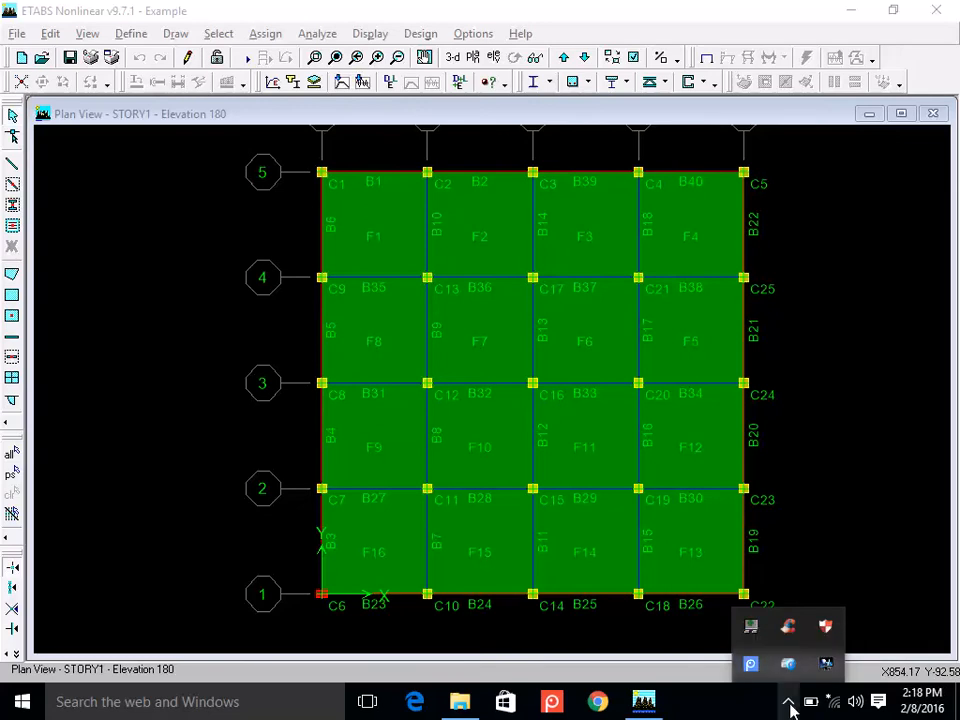
left_click(788, 703)
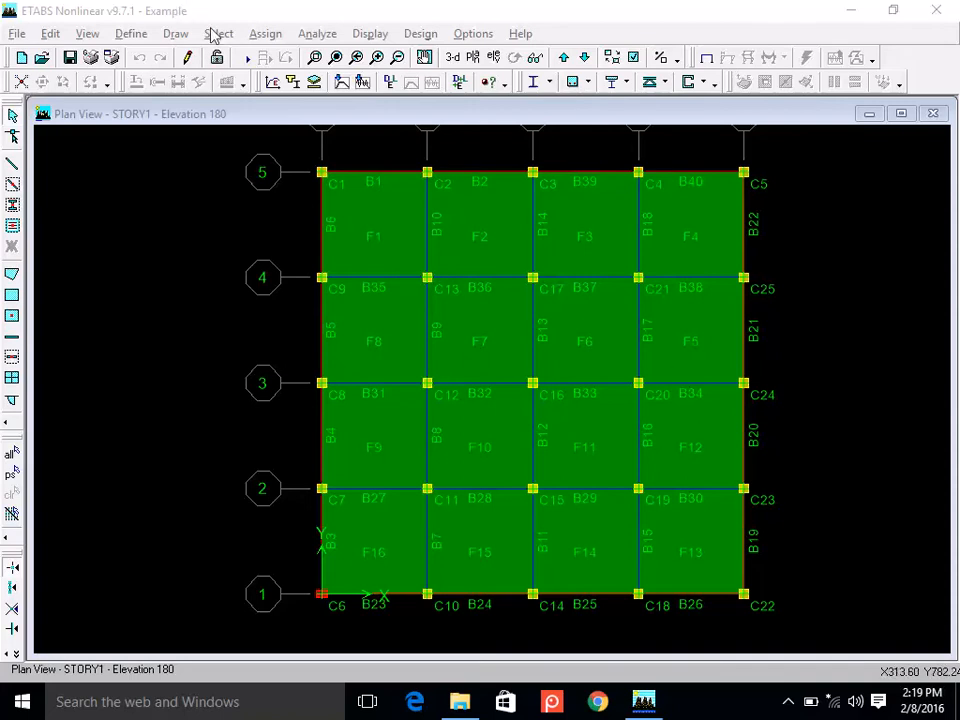
Enable Shading within Element in the enhanced graphics options.
left_click(493, 33)
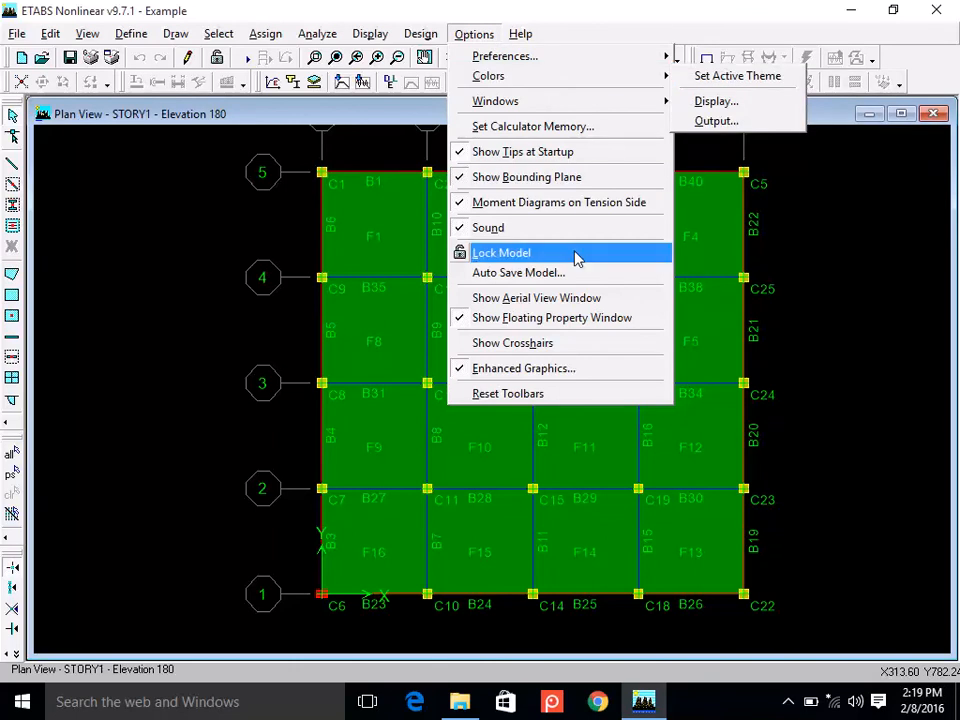
left_click(566, 370)
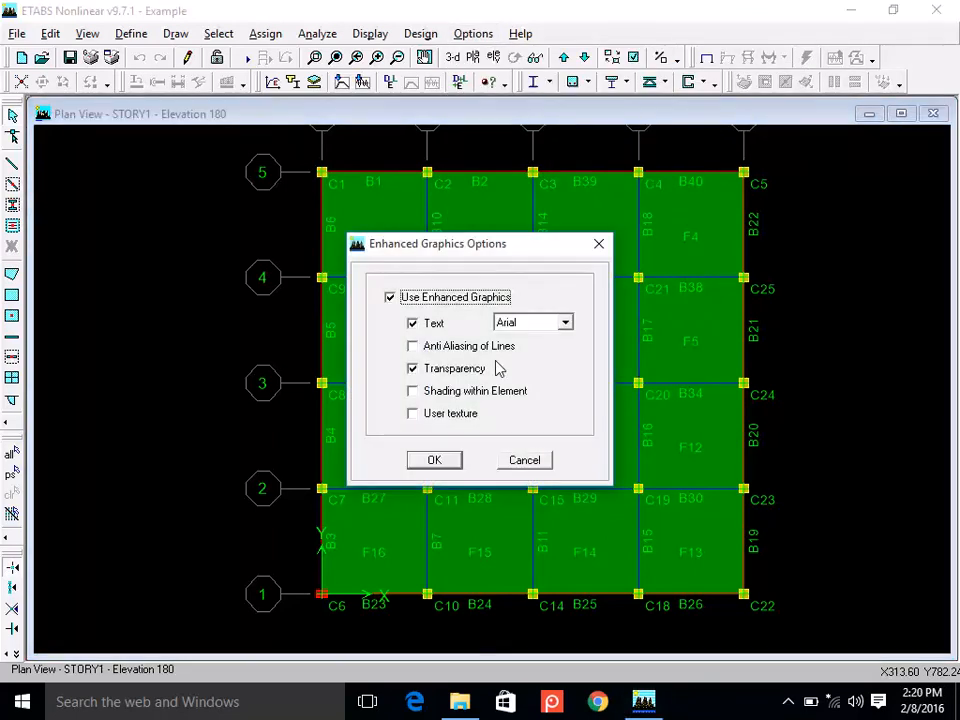
left_click(443, 395)
left_click(434, 461)
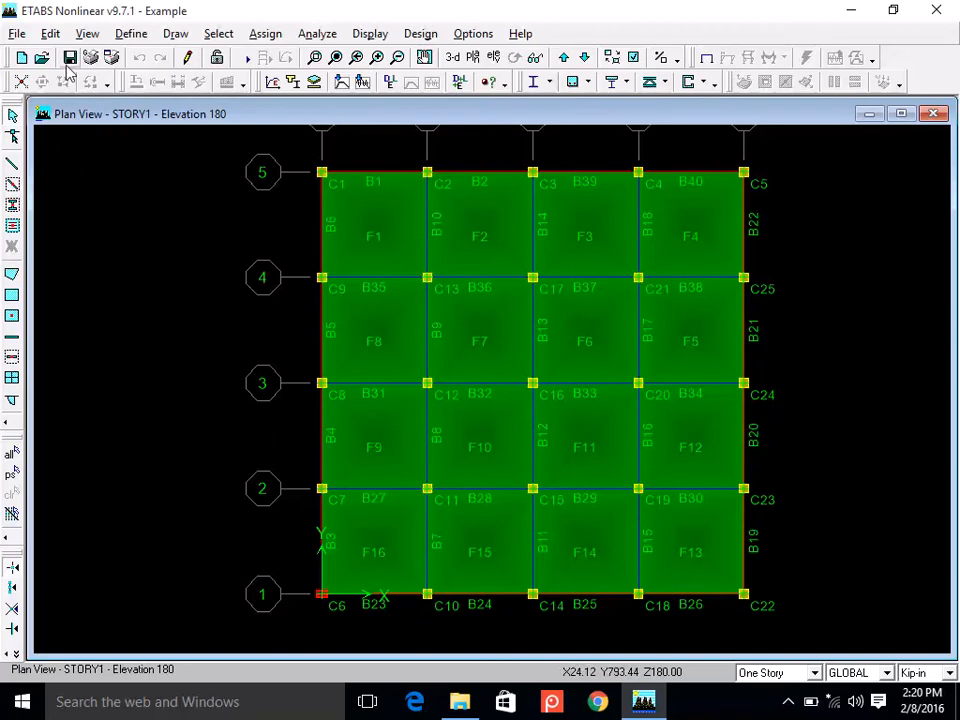
Examine the assignments of floor F1 to identify its shell section property.
left_click(392, 210)
right_click(392, 212)
left_click(395, 155)
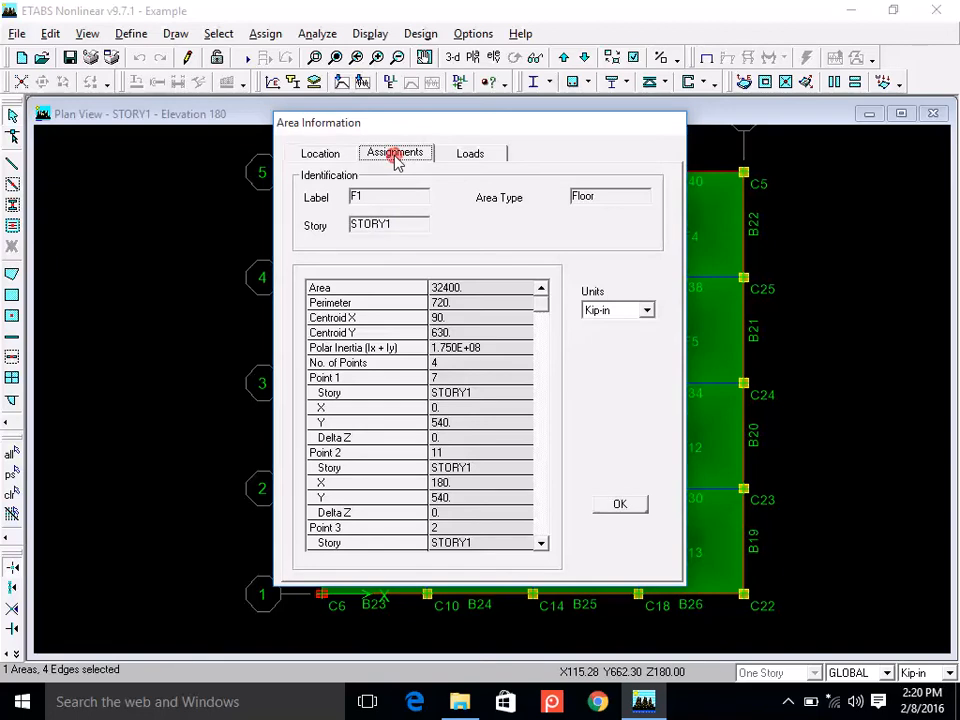
left_click(621, 504)
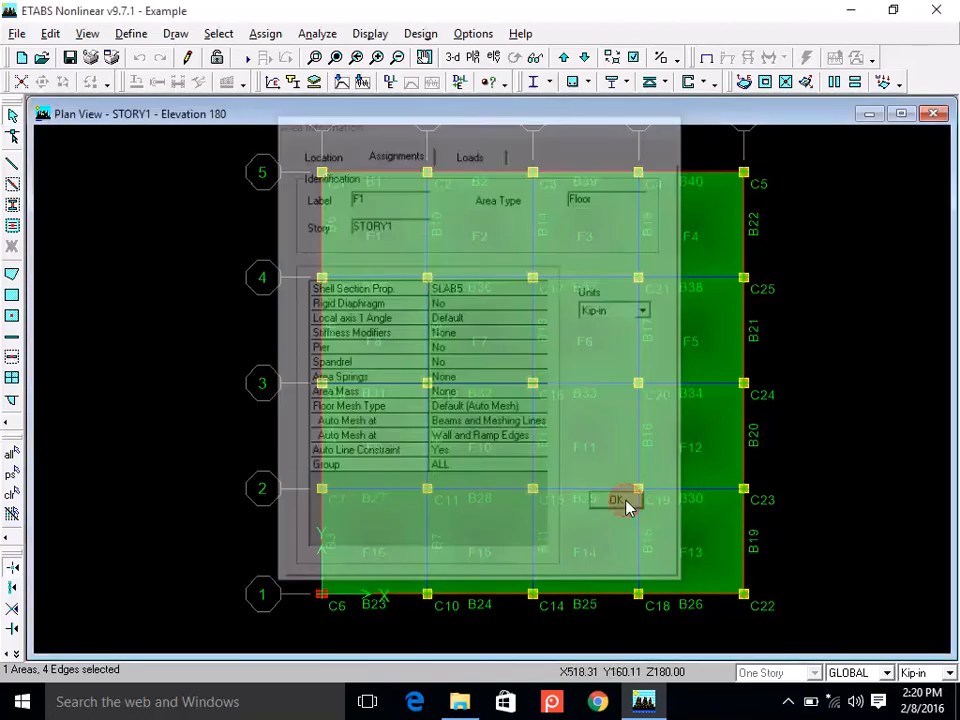
Change the display color of slab section SLAB5 to deep pink and refresh the plan view.
left_click(128, 36)
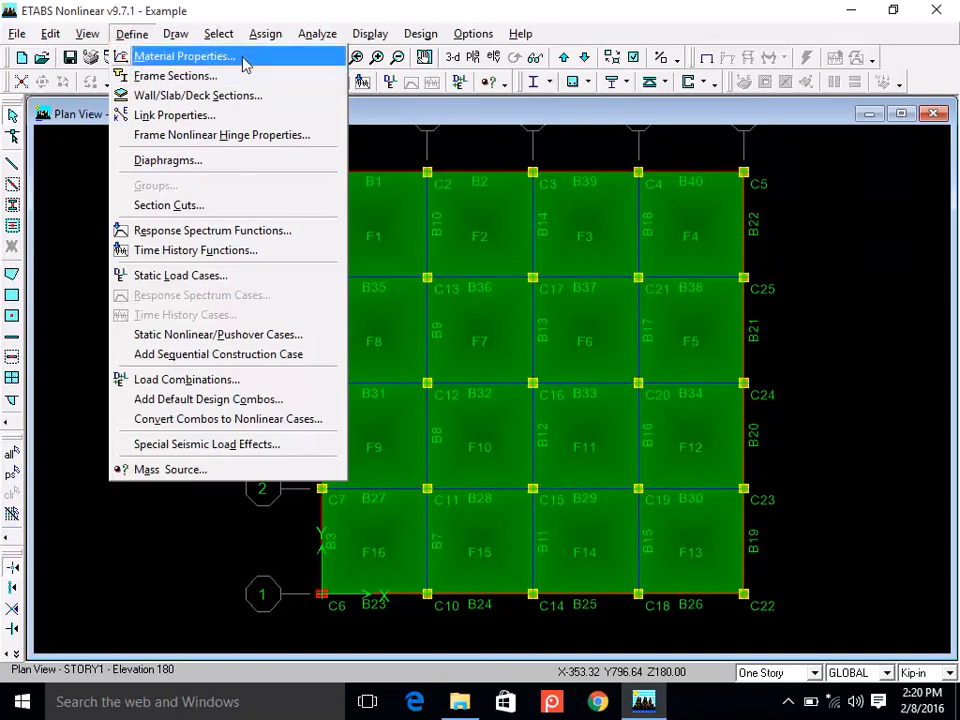
left_click(246, 95)
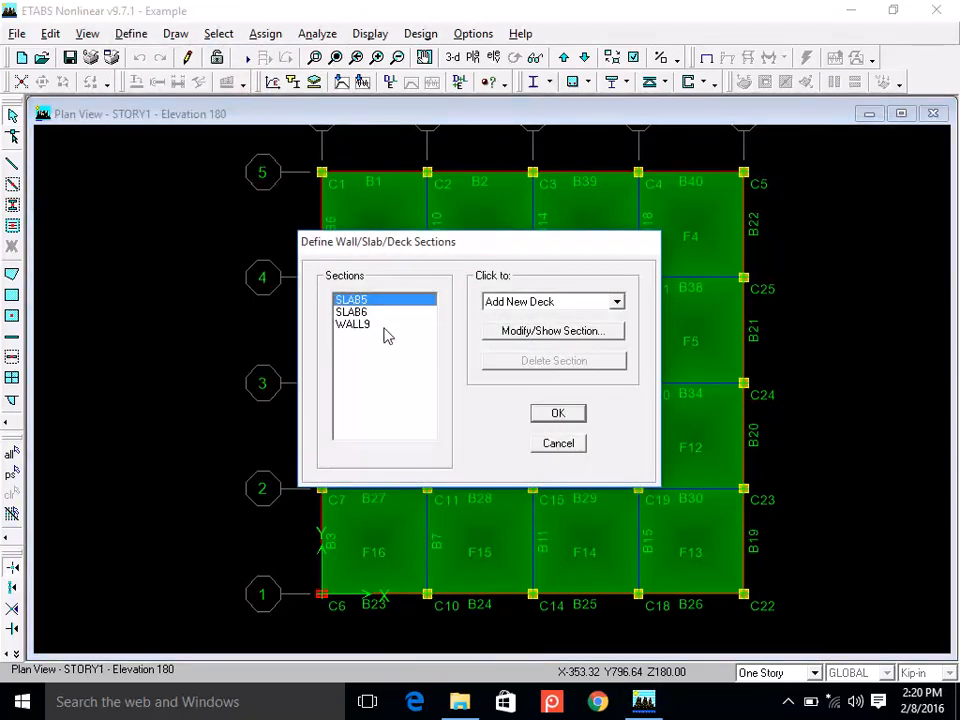
left_click(536, 333)
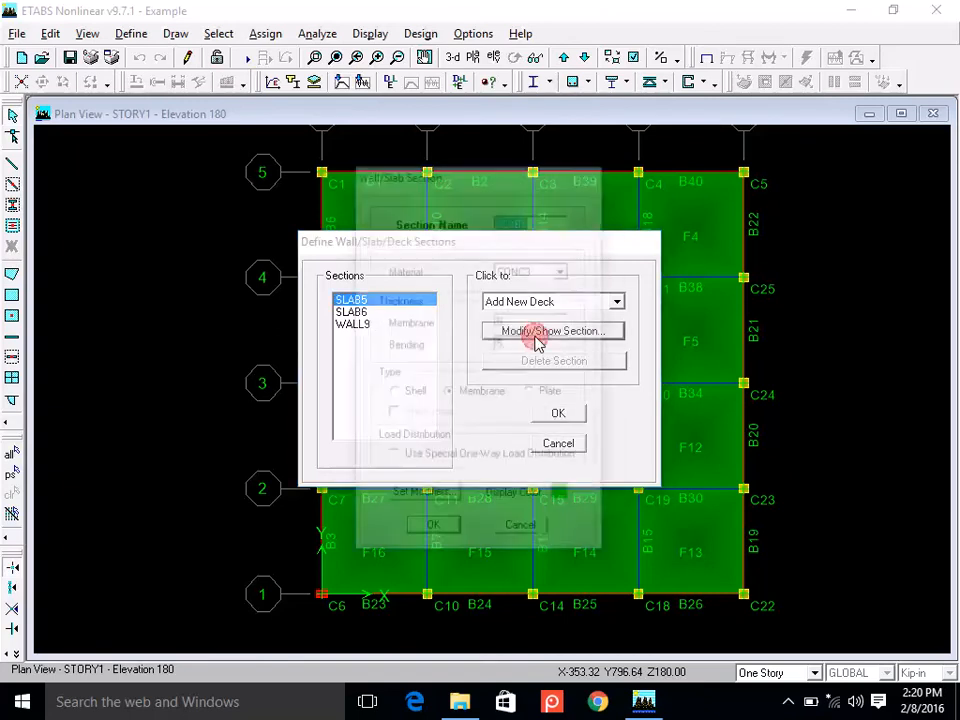
left_click(563, 502)
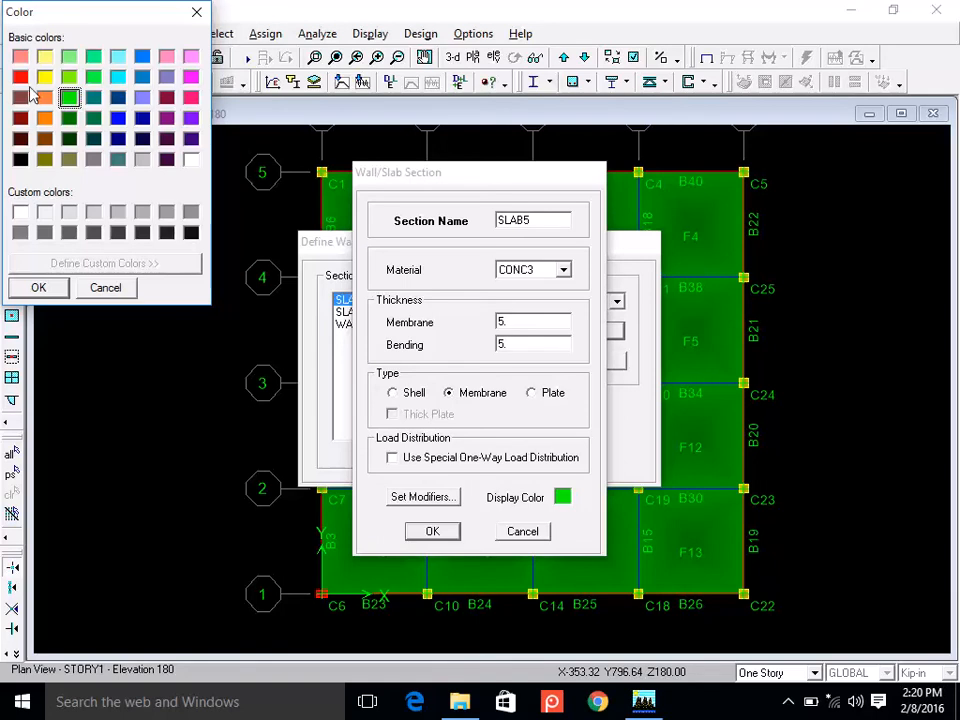
left_click(190, 97)
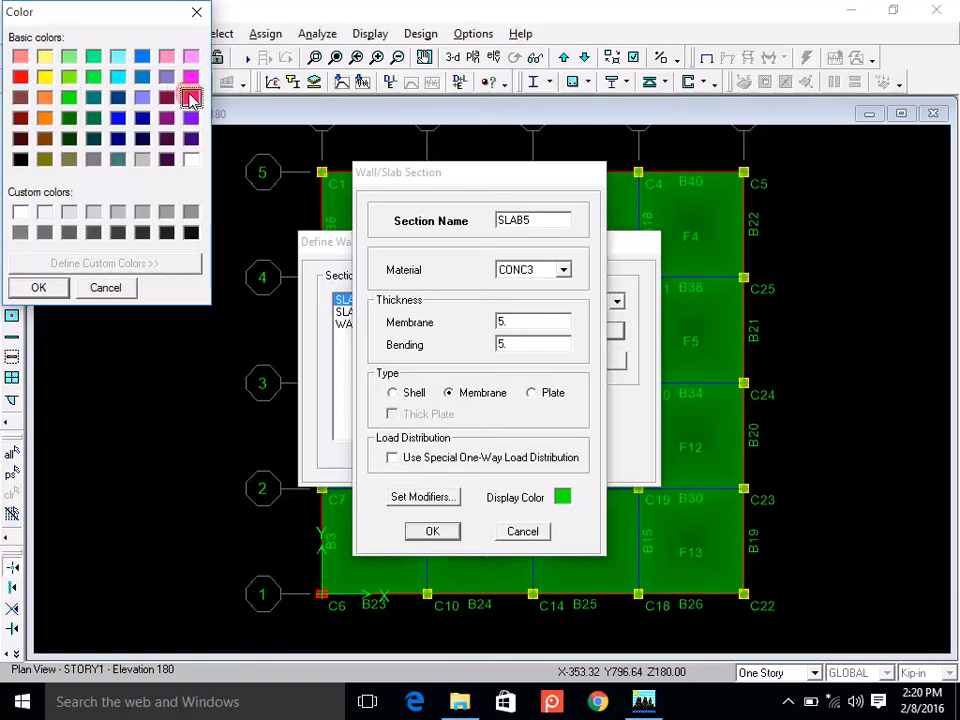
left_click(42, 288)
left_click(433, 532)
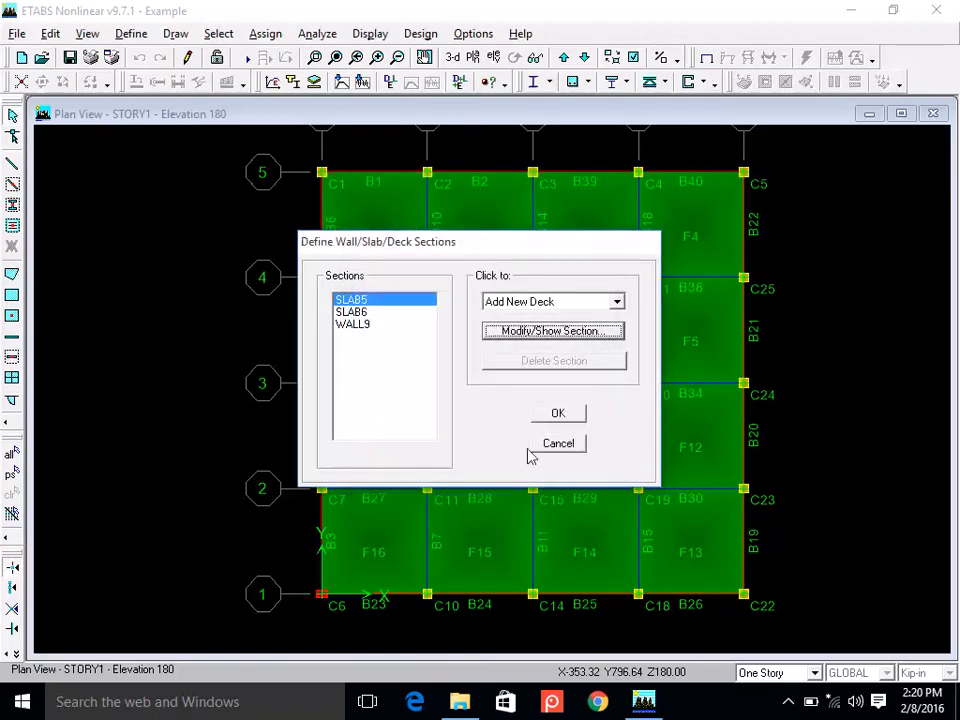
left_click(555, 411)
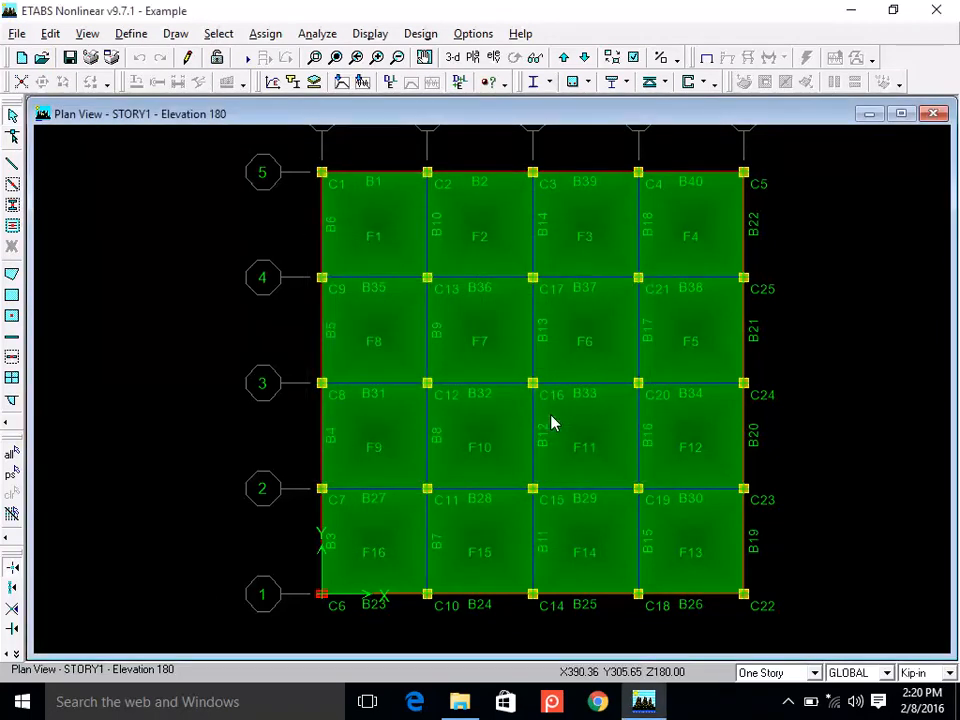
left_click(188, 57)
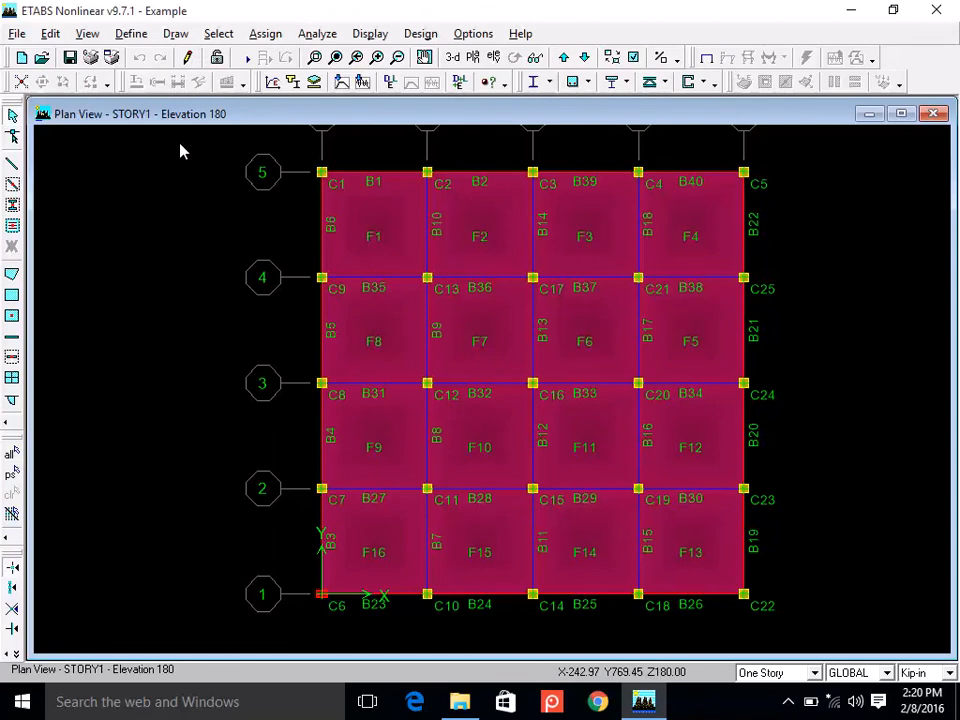
Change the display color of slab section SLAB5 to blue and refresh the plan view.
left_click(131, 34)
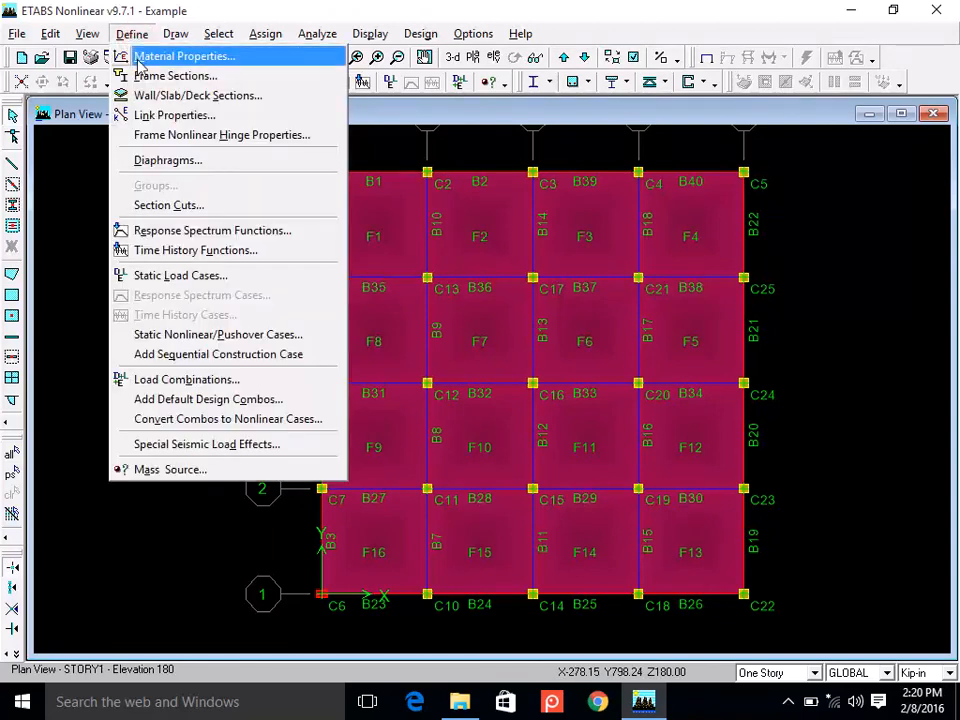
left_click(138, 95)
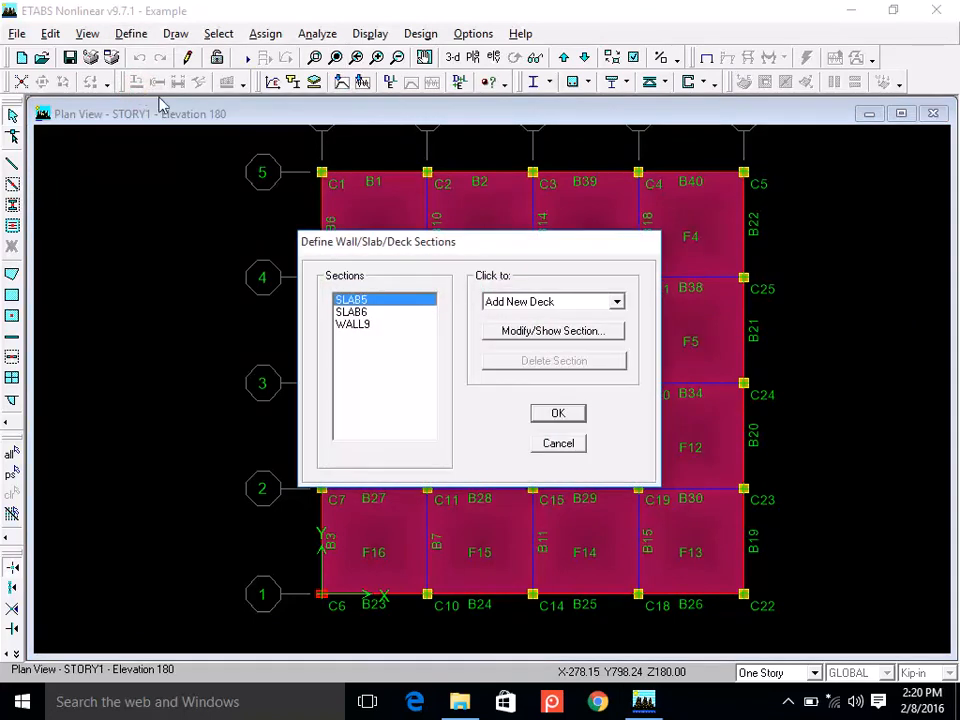
left_click(520, 337)
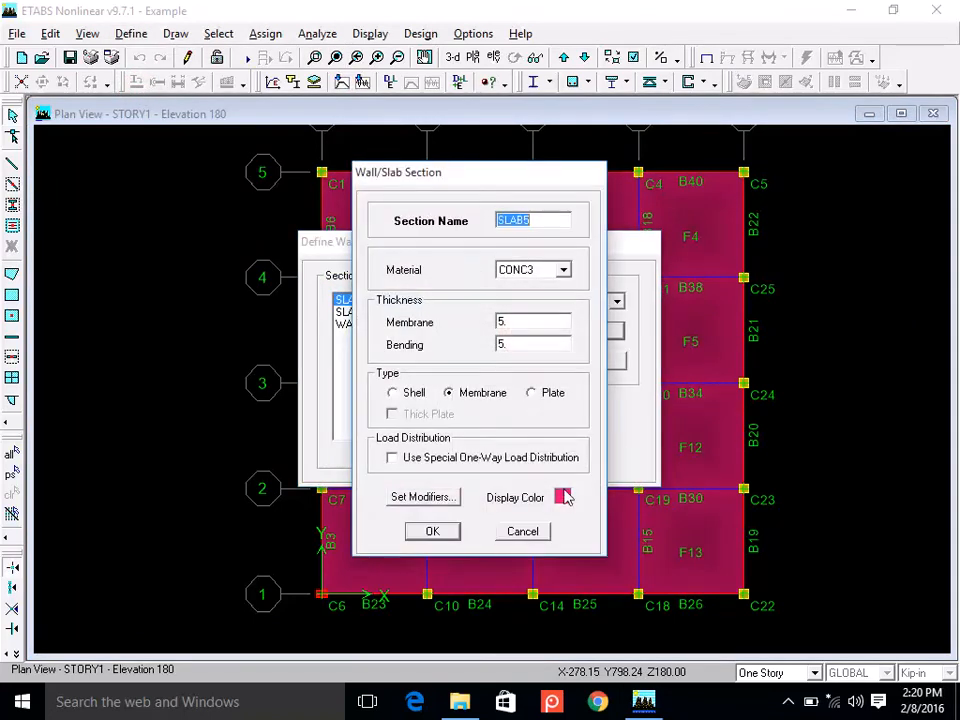
left_click(563, 497)
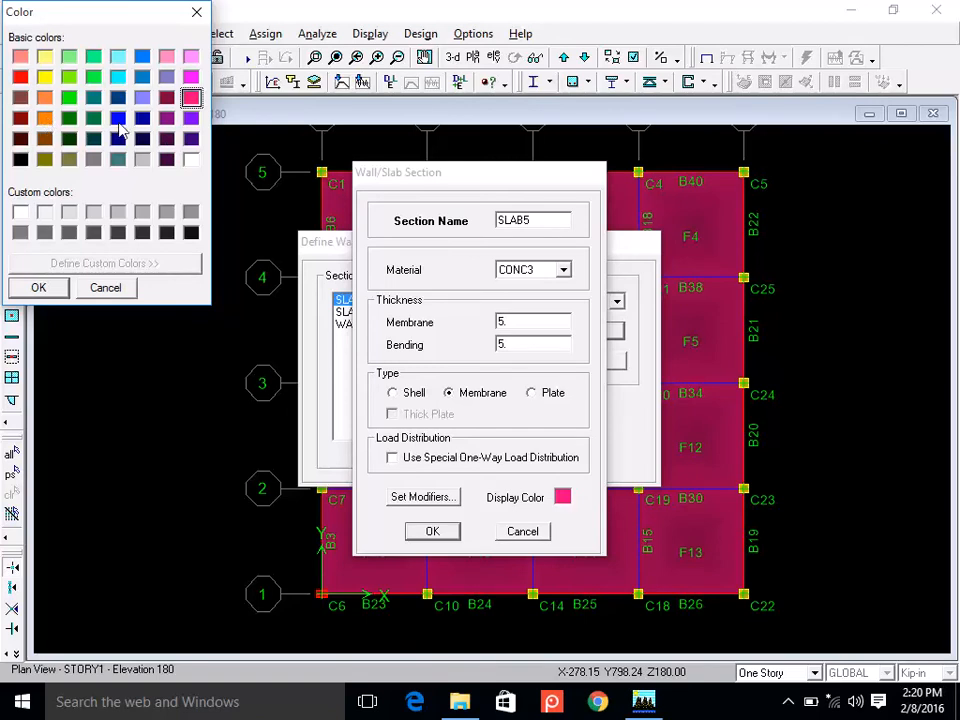
left_click(118, 120)
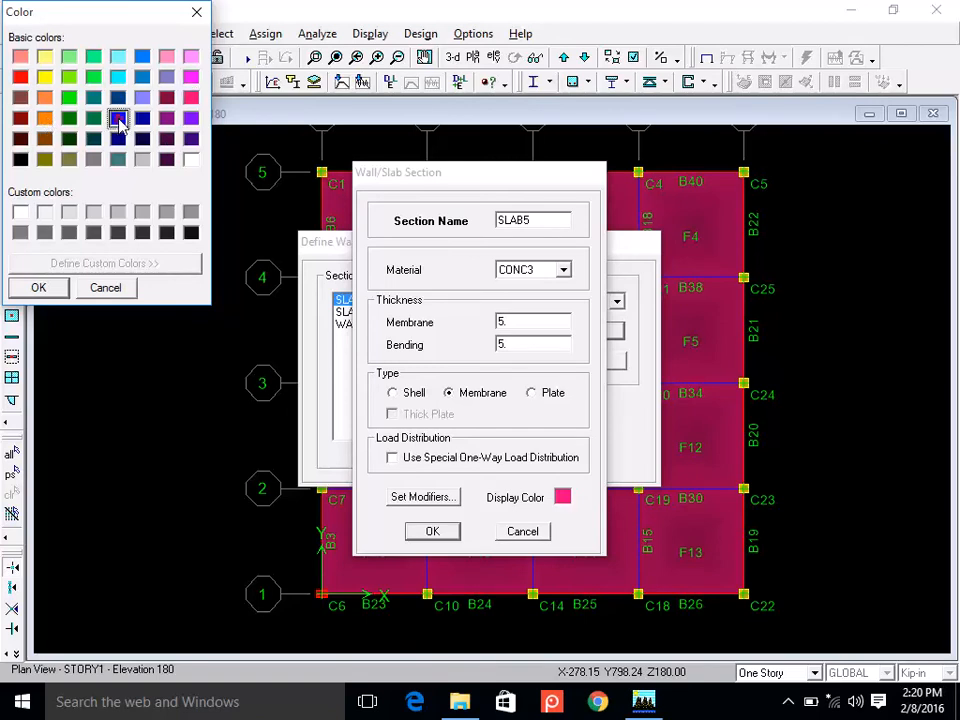
left_click(40, 289)
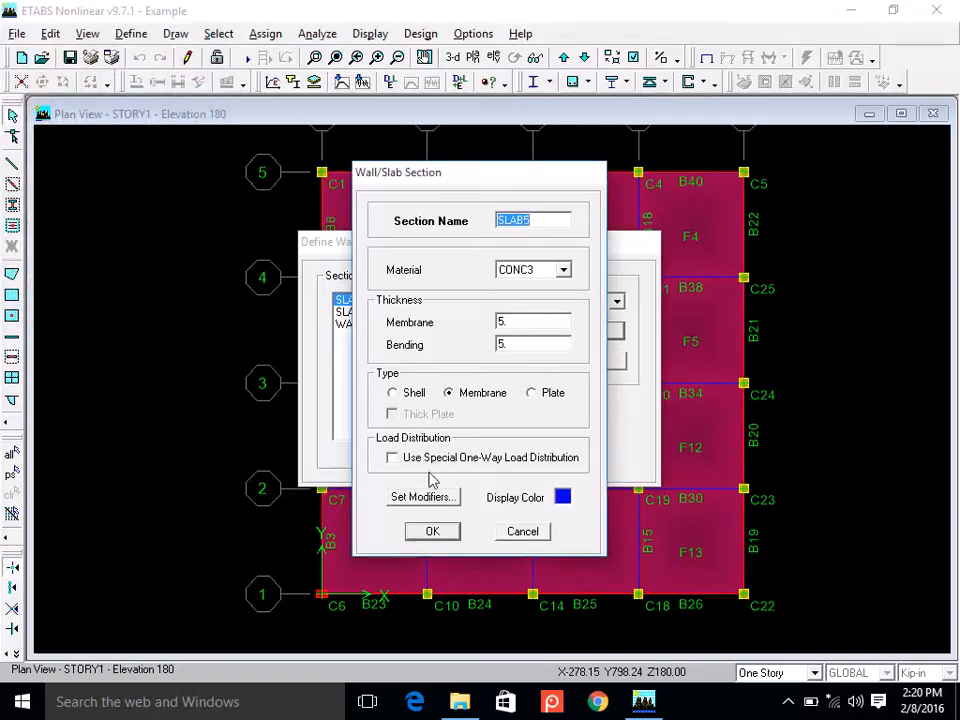
left_click(447, 532)
left_click(555, 418)
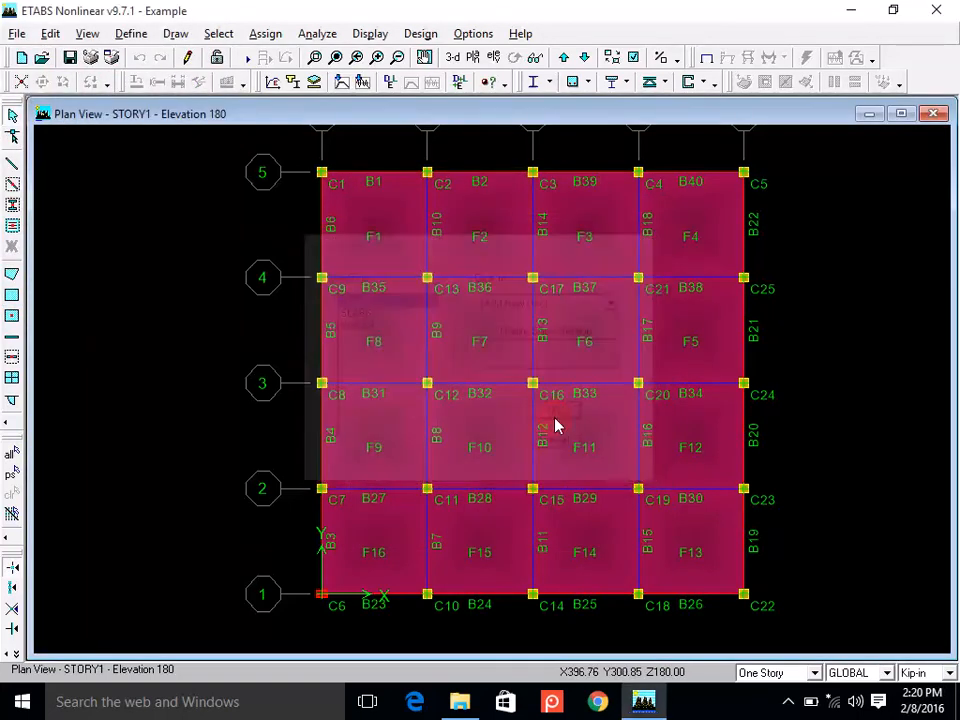
left_click(187, 58)
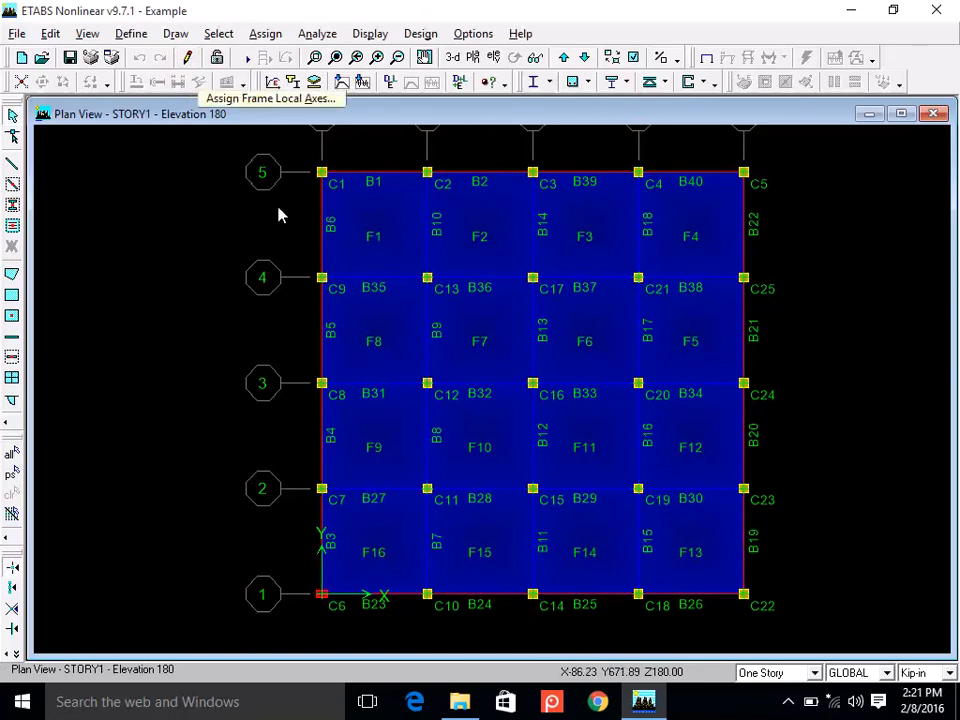
Examine the assignments of beam B35 to identify its section property, then clear the beam selection.
left_click(378, 287)
right_click(378, 287)
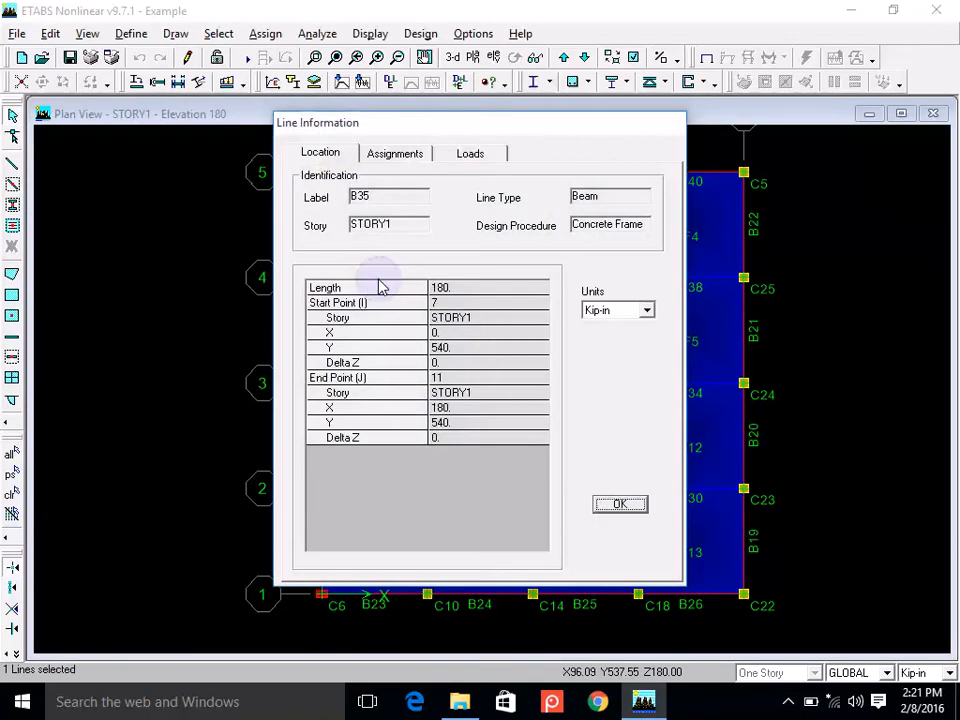
left_click(394, 157)
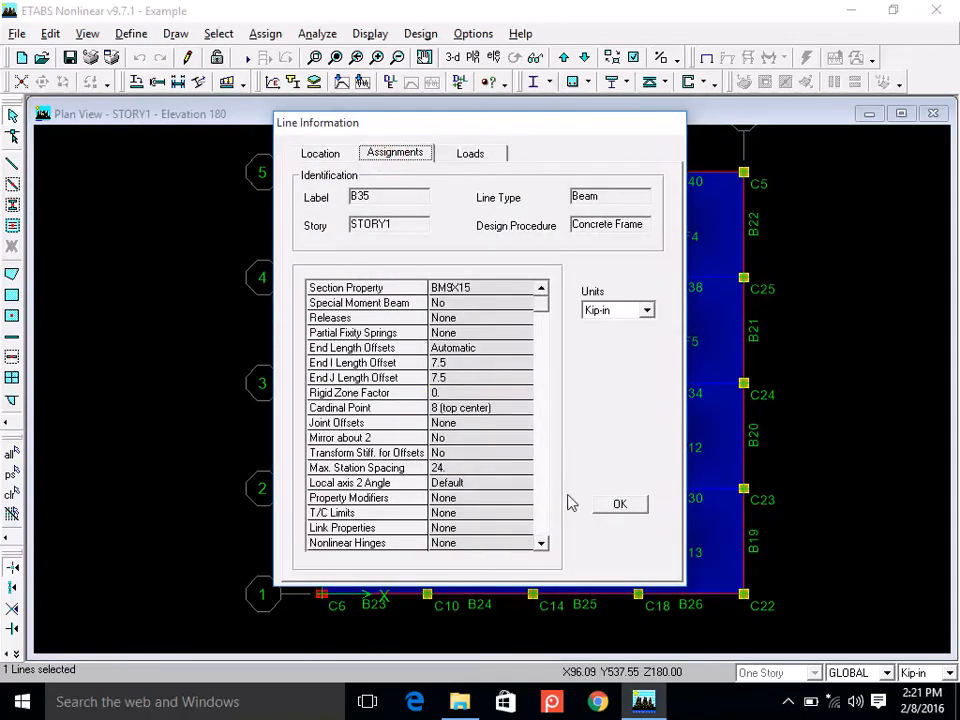
left_click(611, 505)
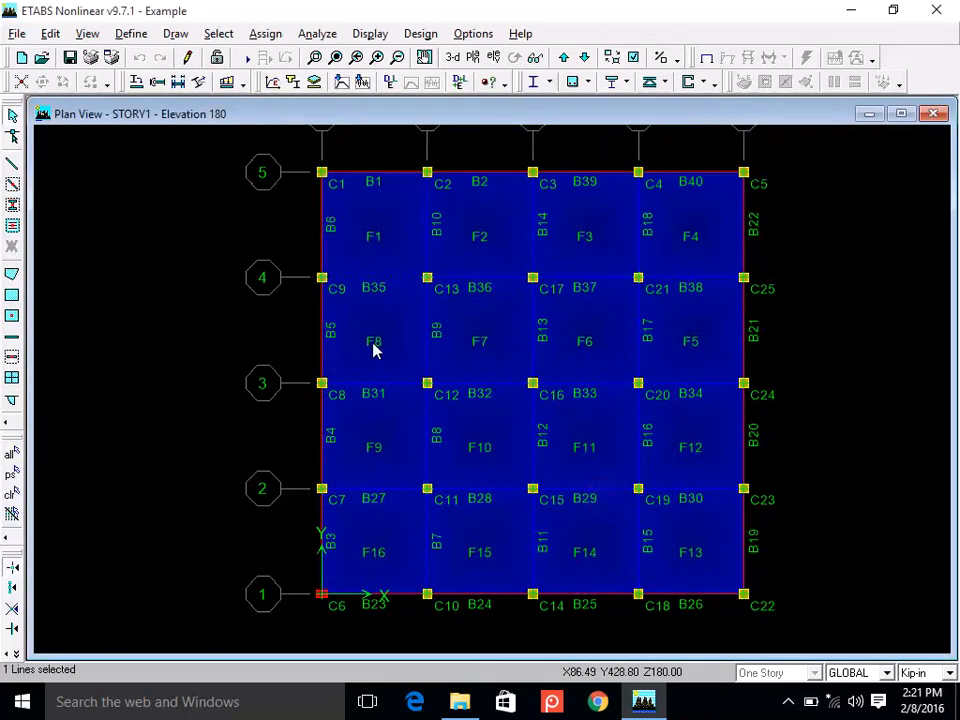
left_click(381, 288)
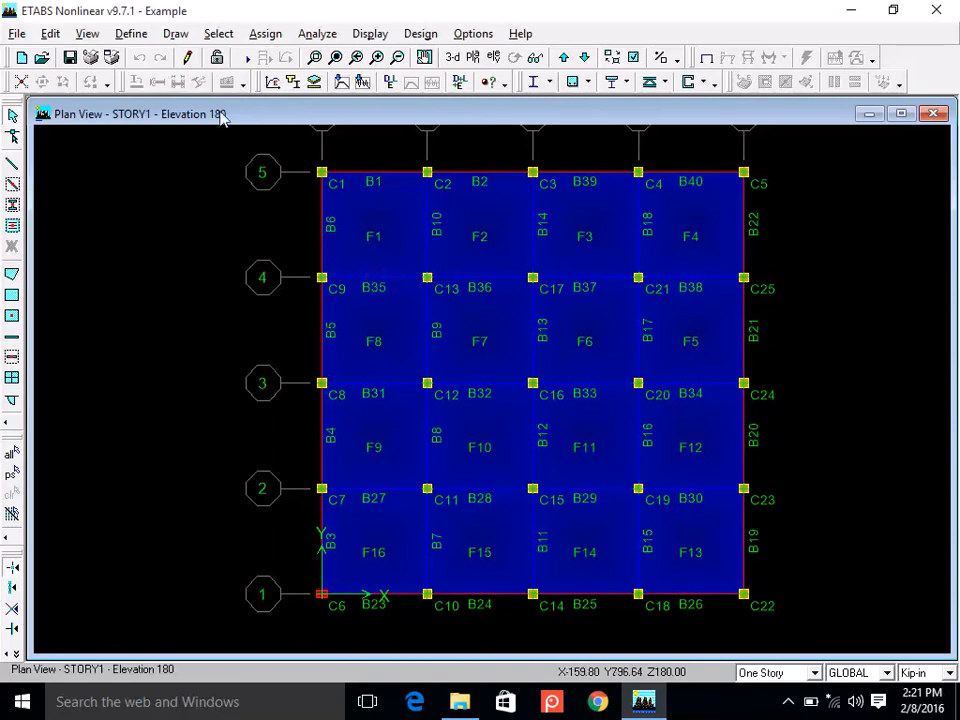
Change the display color of frame section BM9X15 to white and refresh the plan view.
left_click(131, 33)
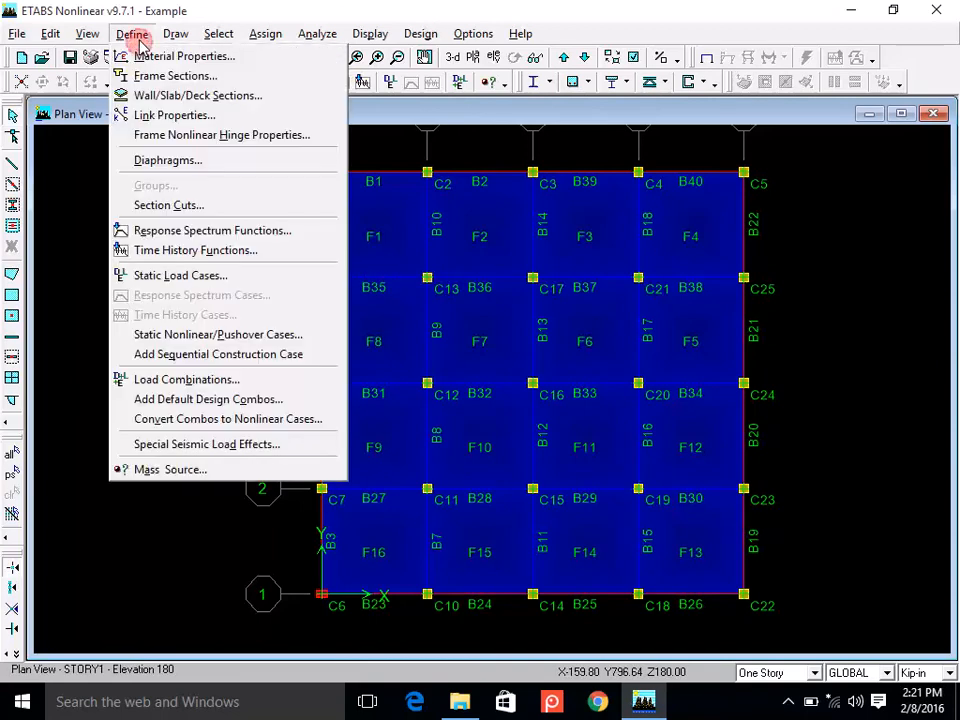
left_click(190, 78)
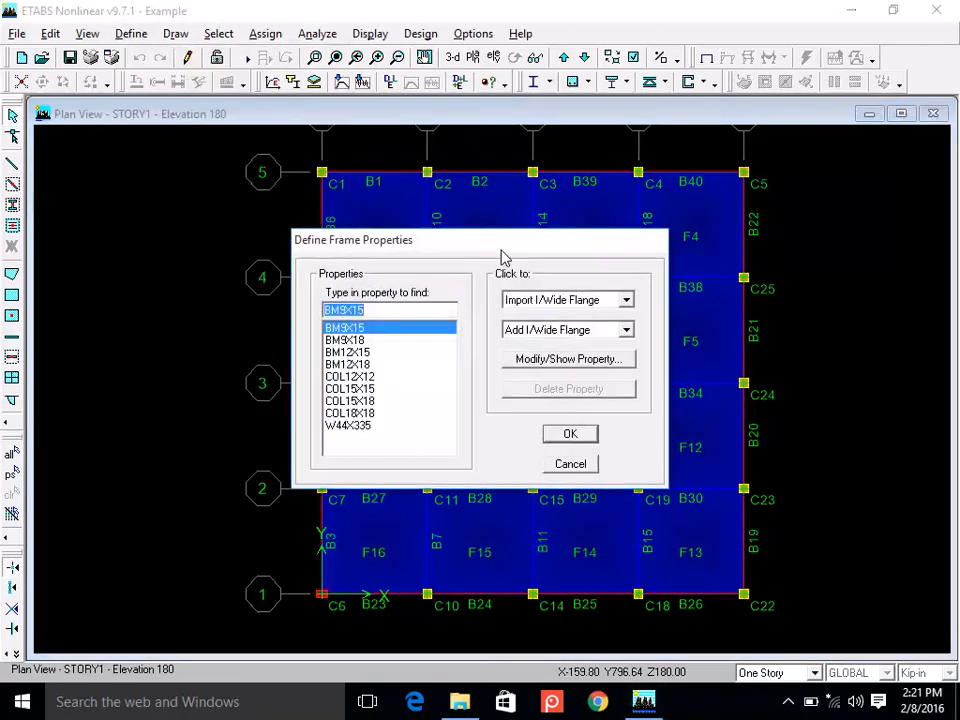
left_click(530, 364)
left_click(665, 472)
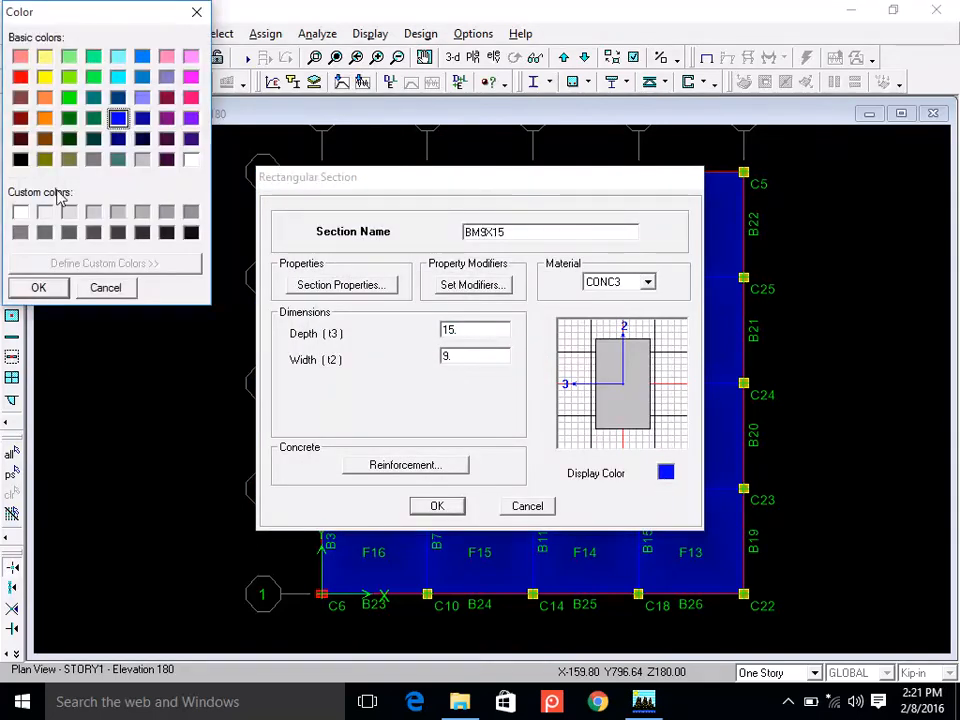
left_click(191, 159)
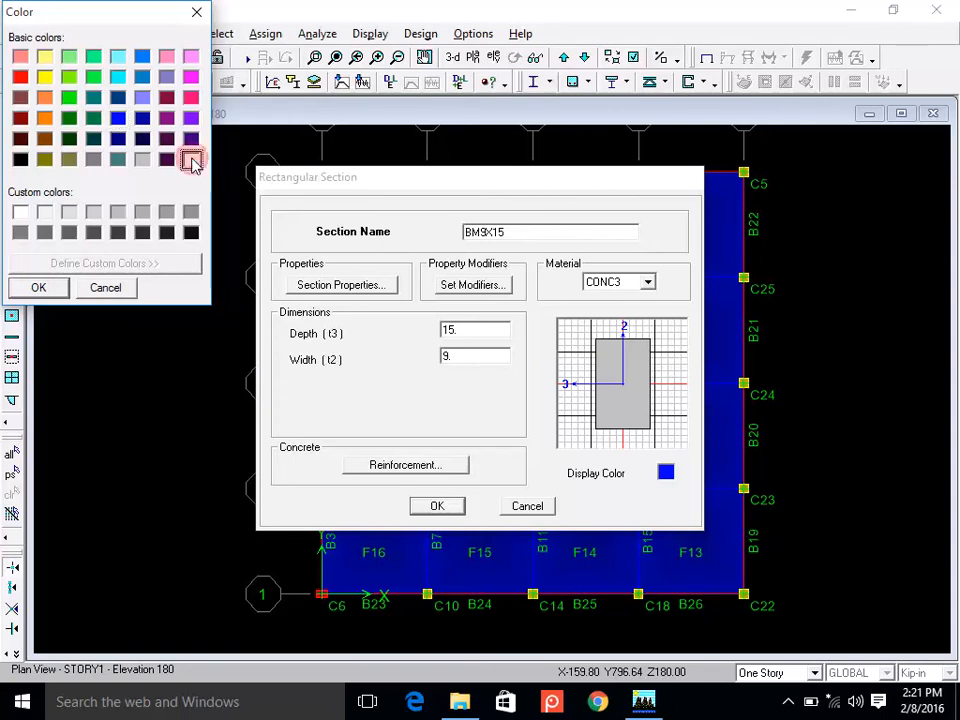
left_click(55, 288)
left_click(436, 506)
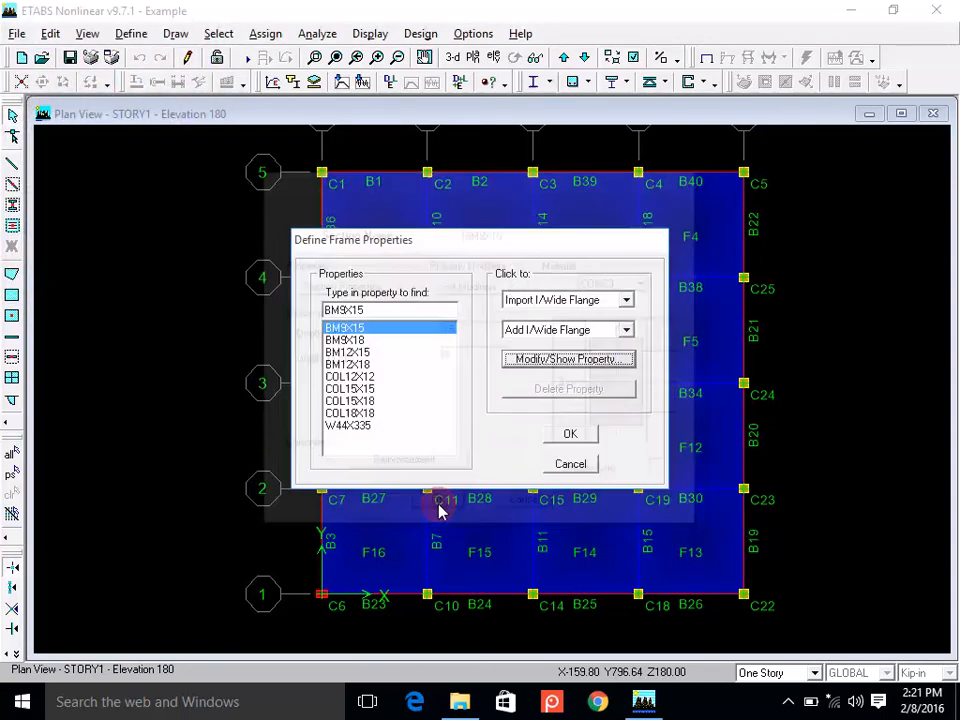
left_click(565, 433)
left_click(186, 57)
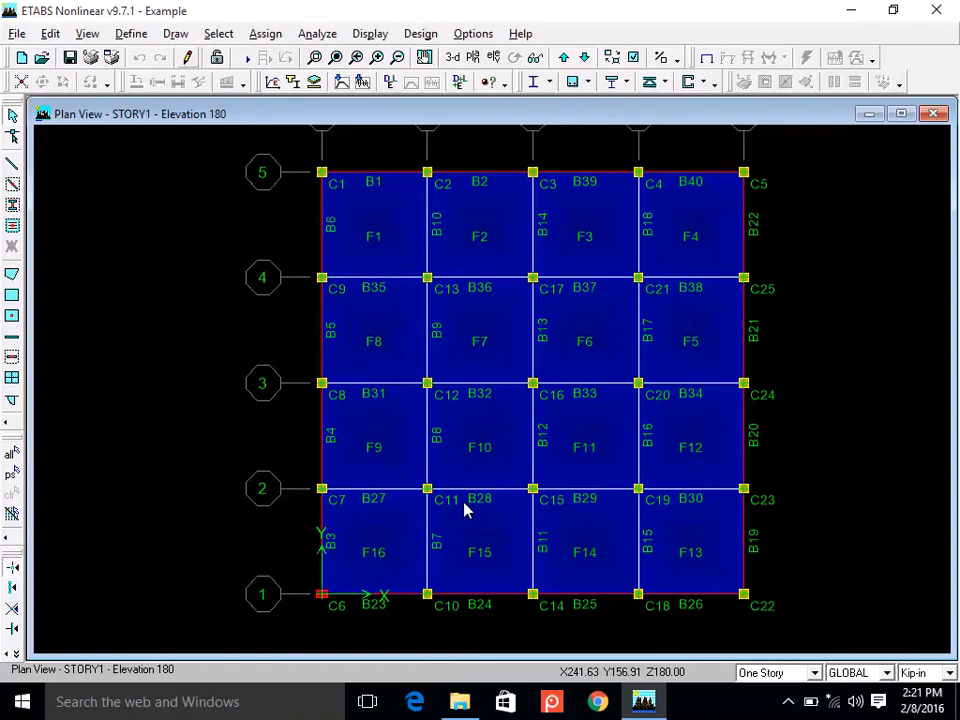
Show the building in the 3-D view and reposition it so the whole floor is in view.
left_click(452, 57)
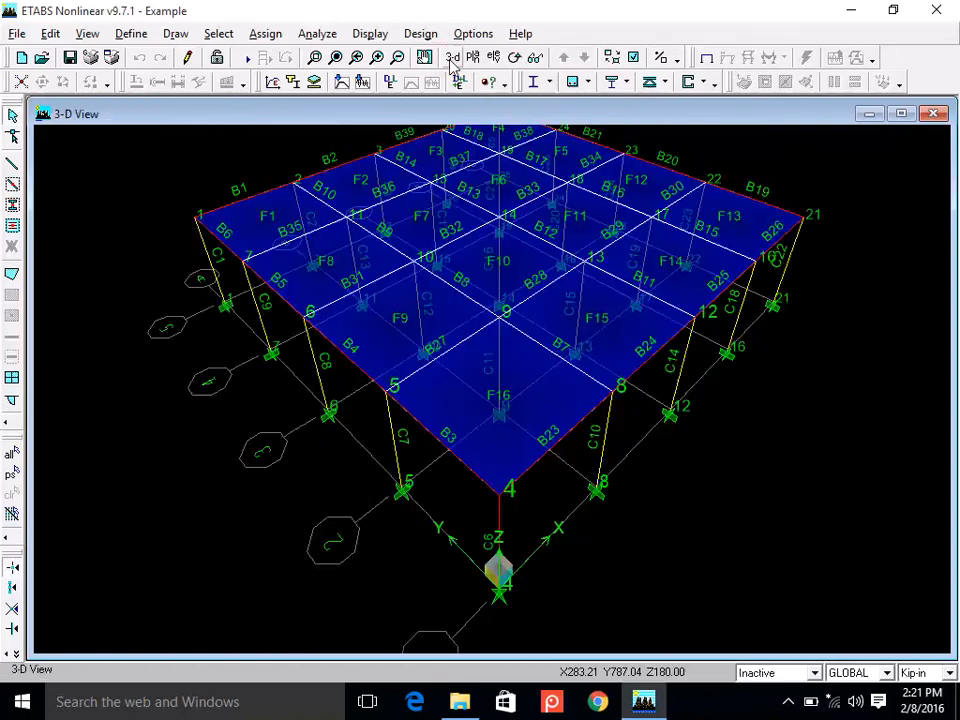
left_click(424, 57)
left_click_drag(825, 378, 824, 433)
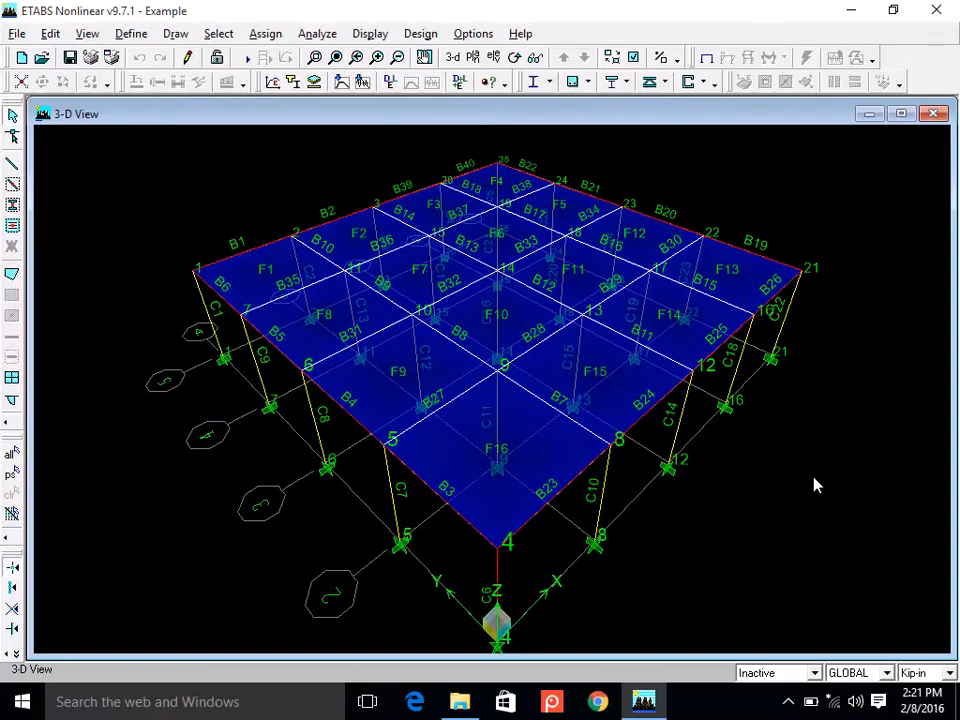
left_click(425, 57)
left_click_drag(735, 390, 738, 410)
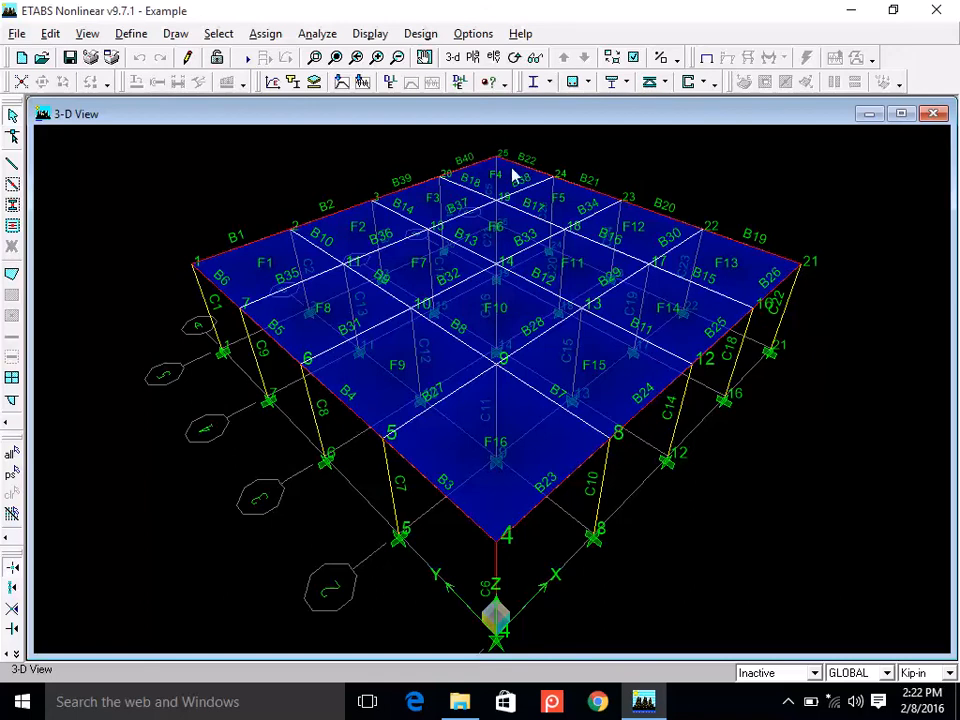
left_click(266, 34)
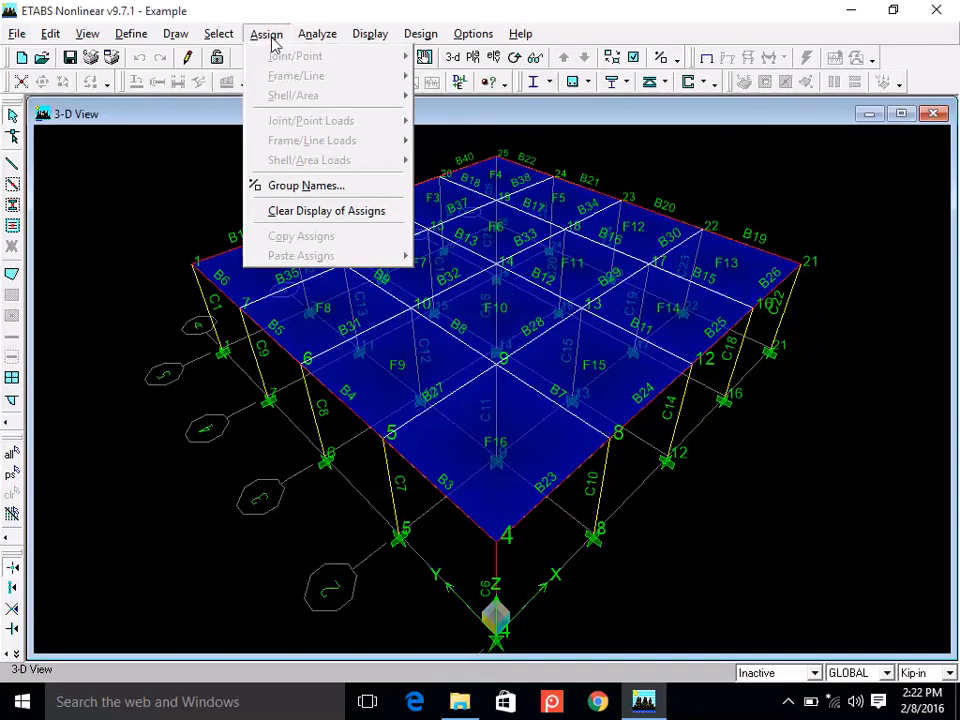
mouse_move(318, 42)
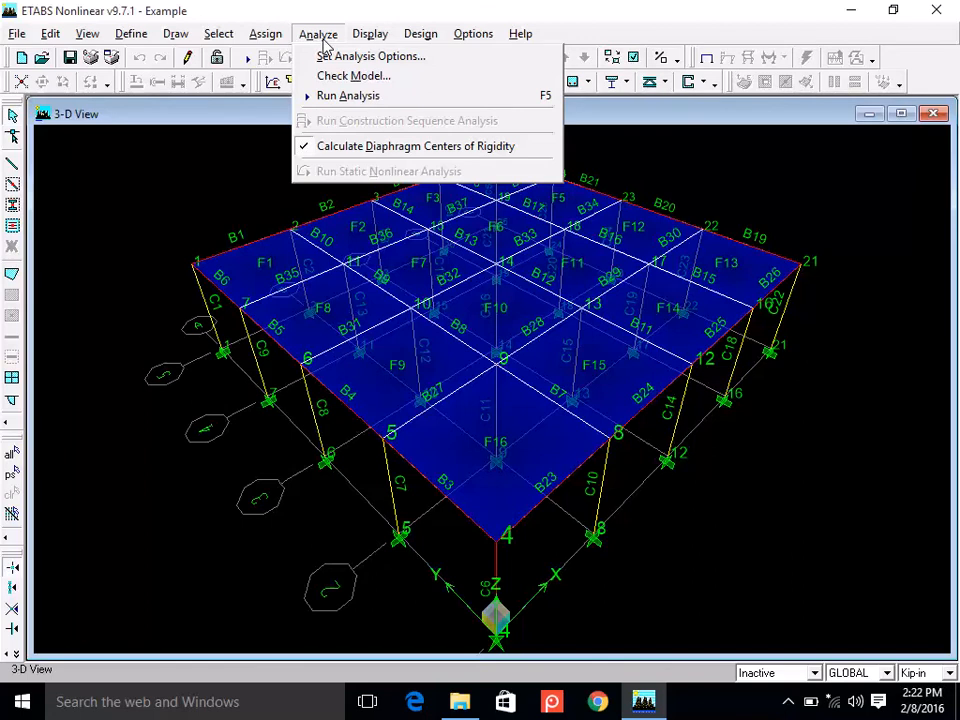
left_click(189, 208)
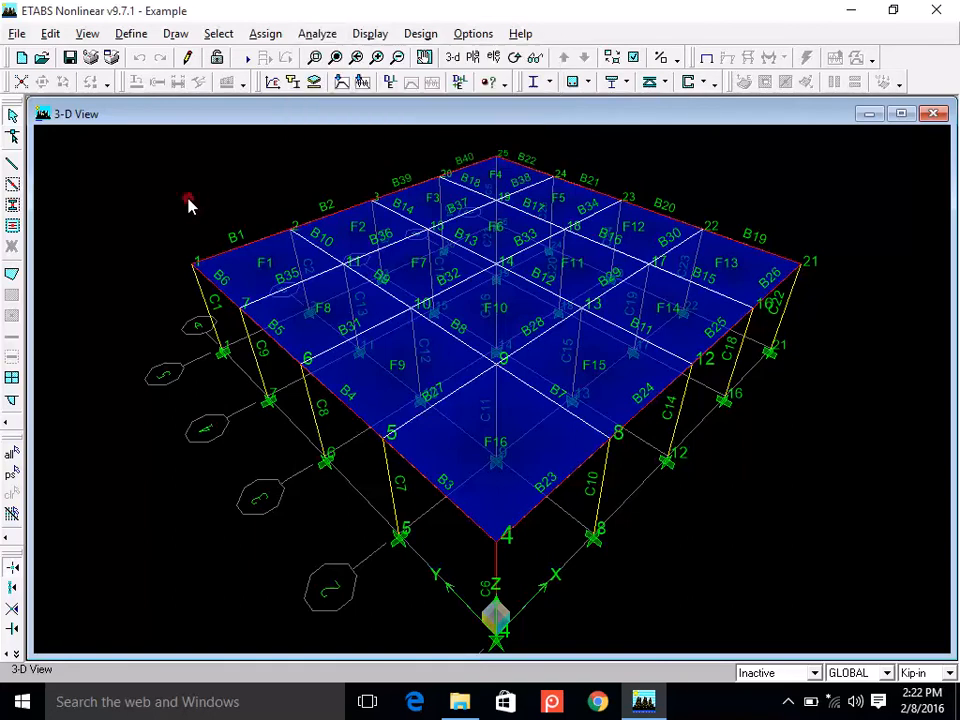
left_click(133, 34)
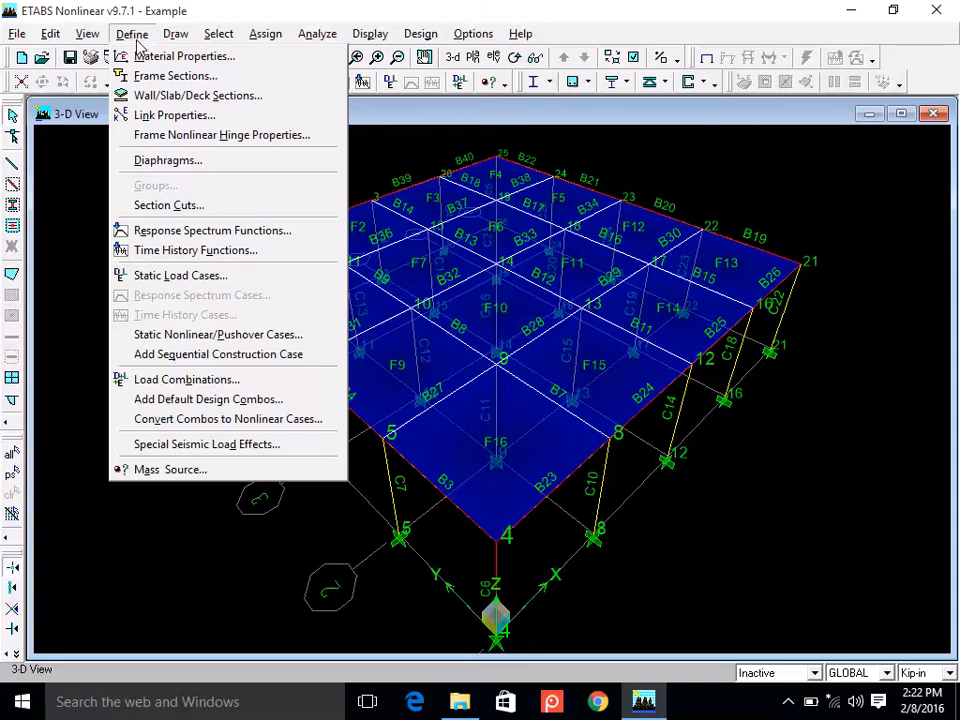
left_click(80, 256)
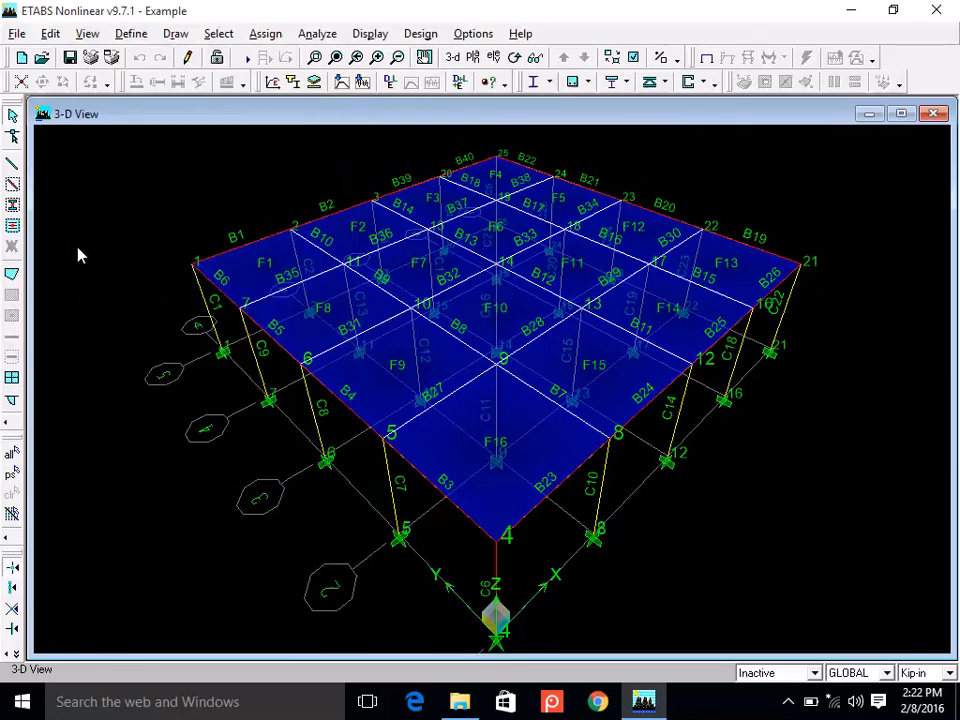
left_click(54, 34)
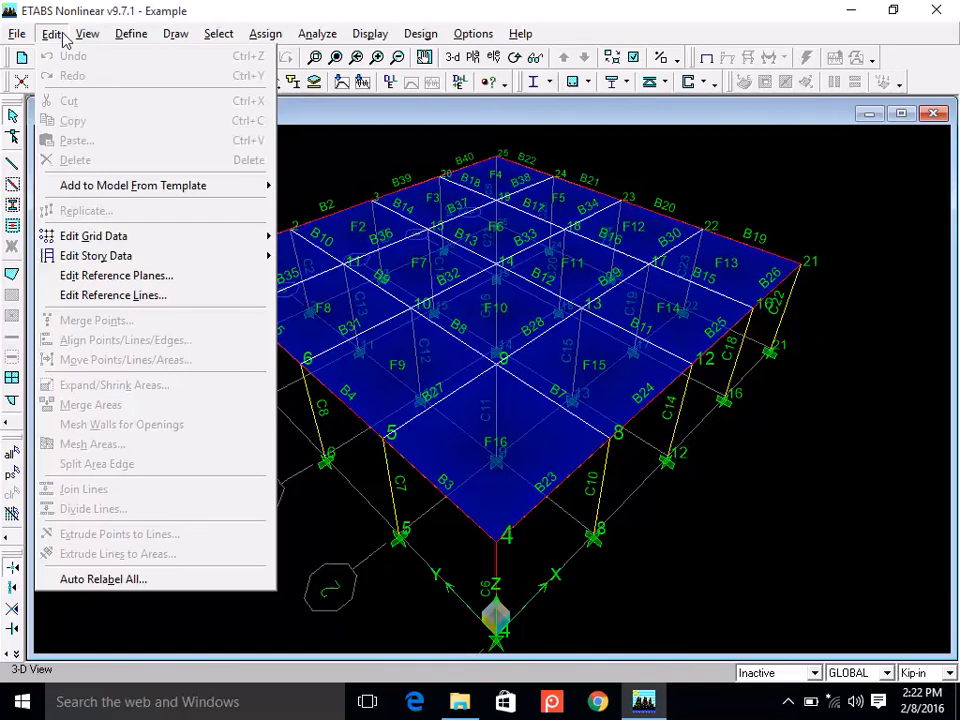
mouse_move(88, 34)
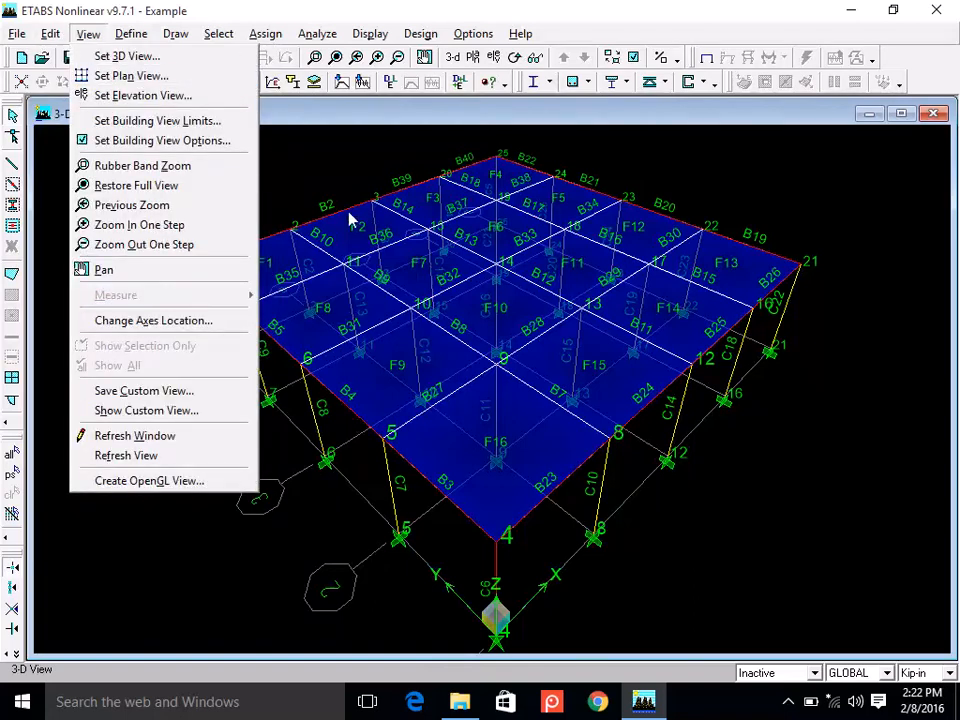
left_click(293, 157)
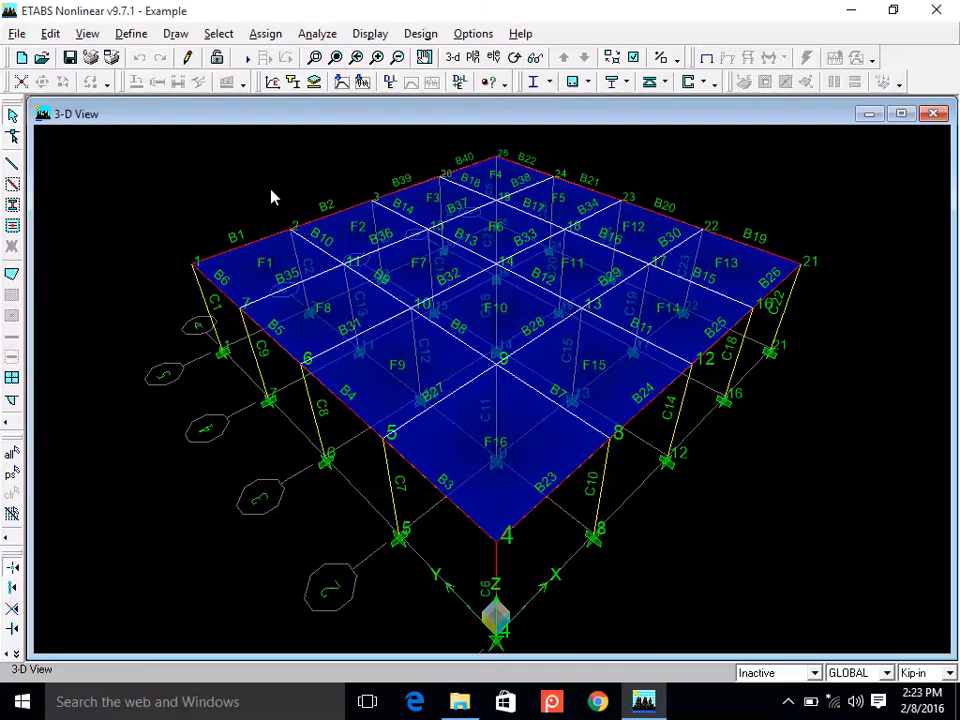
Run the analysis and step the deformed shape display through the ROOF, PL and LIVE load cases.
left_click(318, 34)
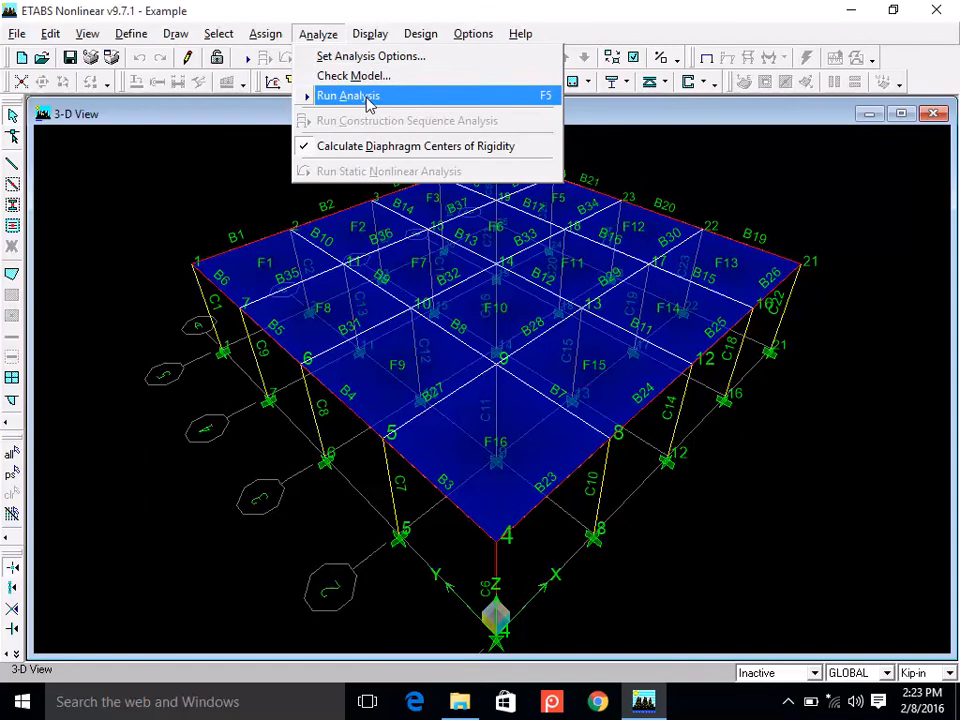
left_click(350, 96)
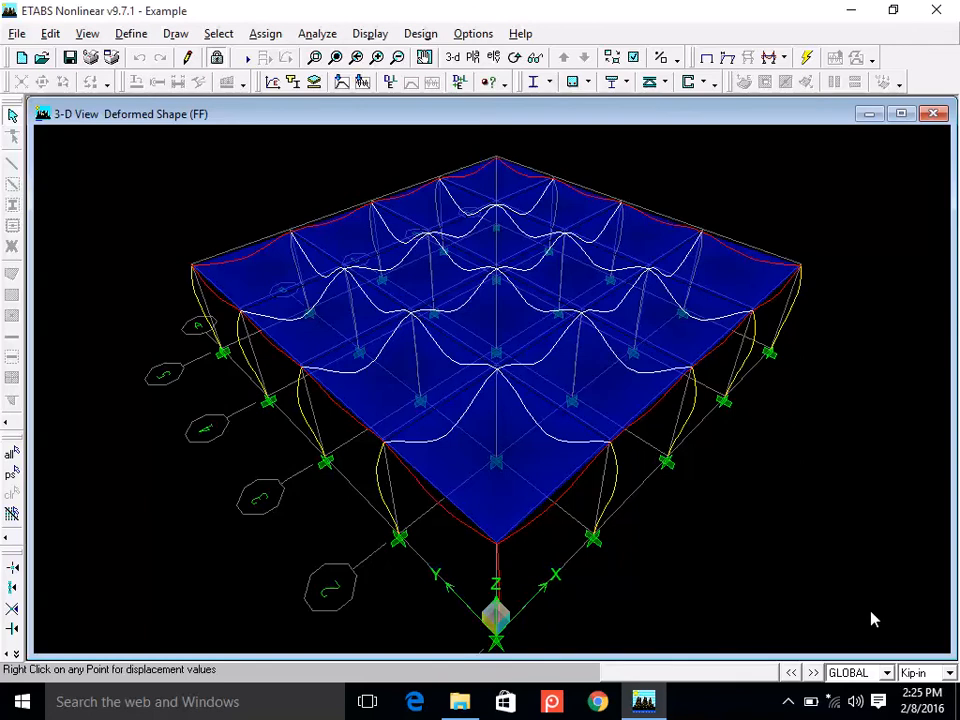
left_click(813, 673)
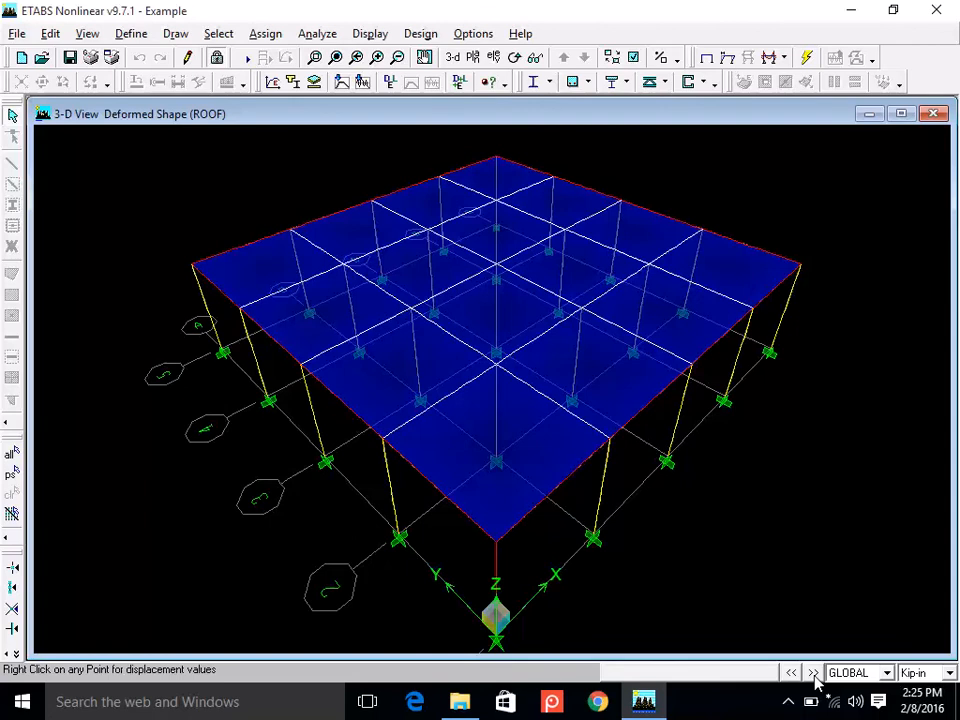
left_click(813, 673)
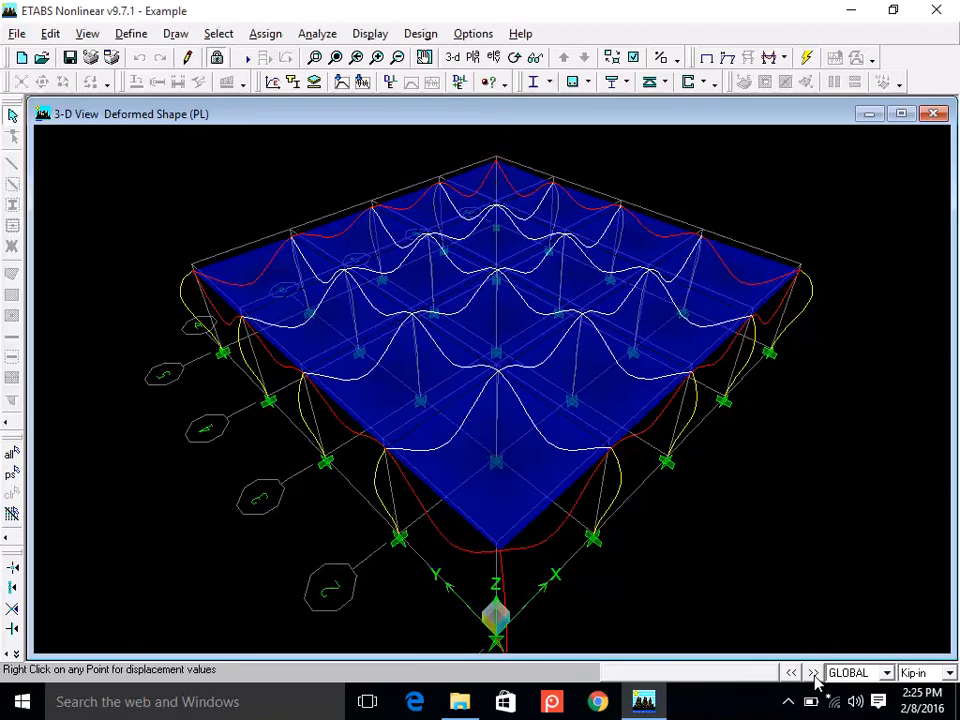
left_click(813, 673)
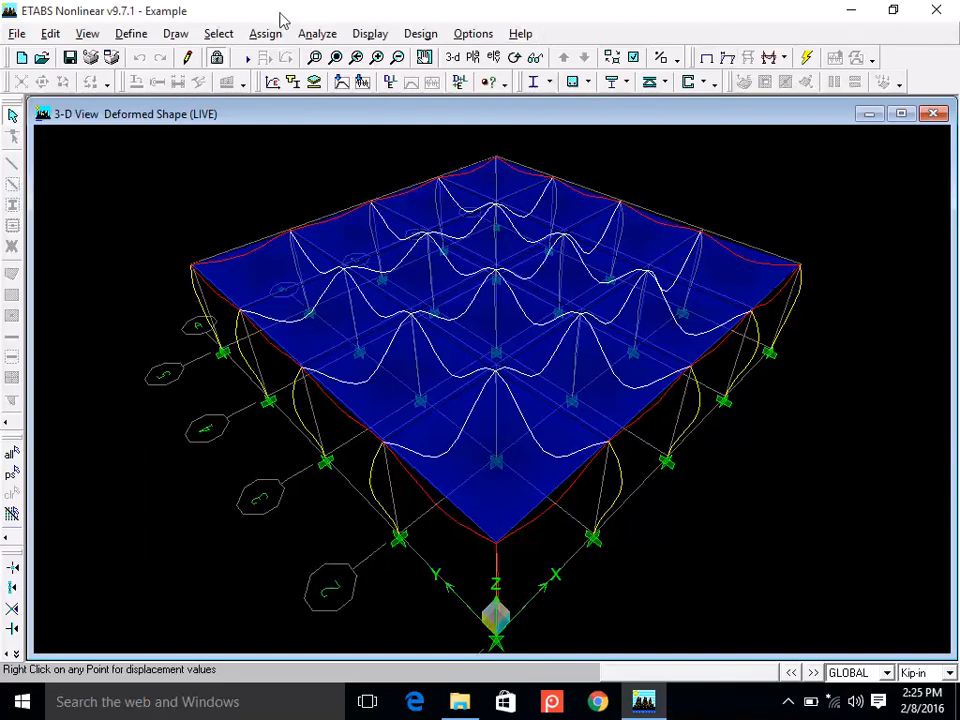
Show the deformed shape for the LIVE static load with a manual scale factor of 10000.
left_click(381, 38)
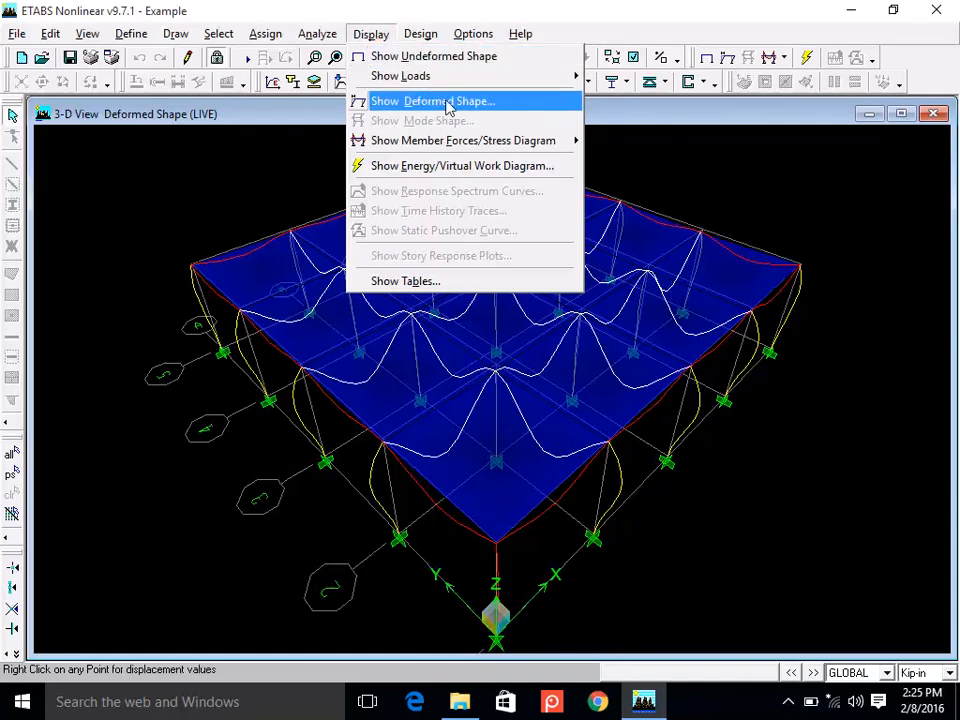
left_click(447, 102)
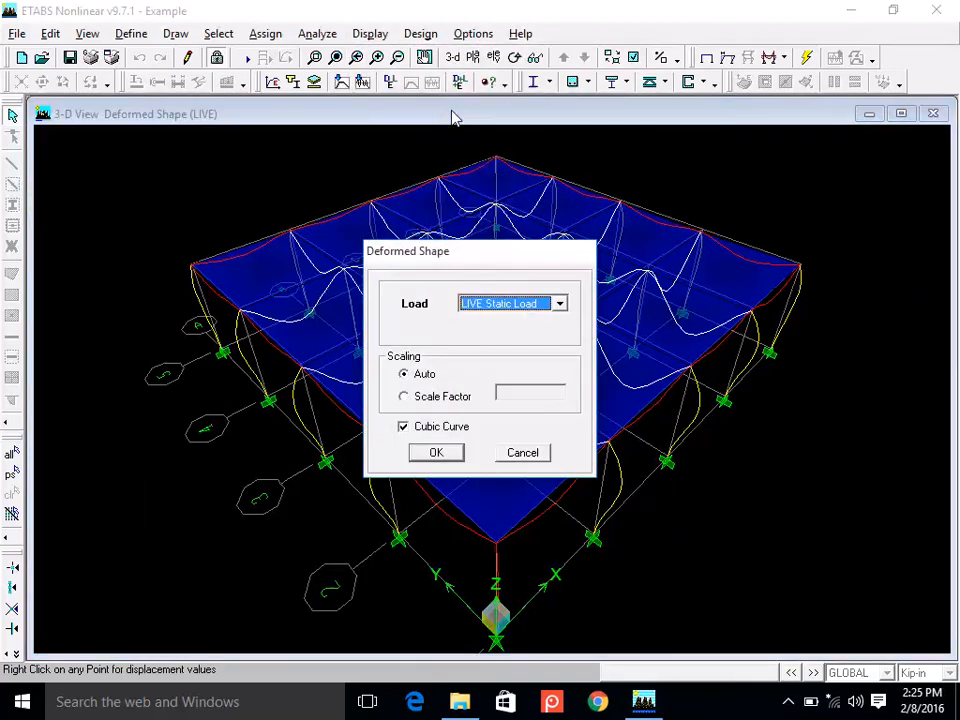
left_click(538, 305)
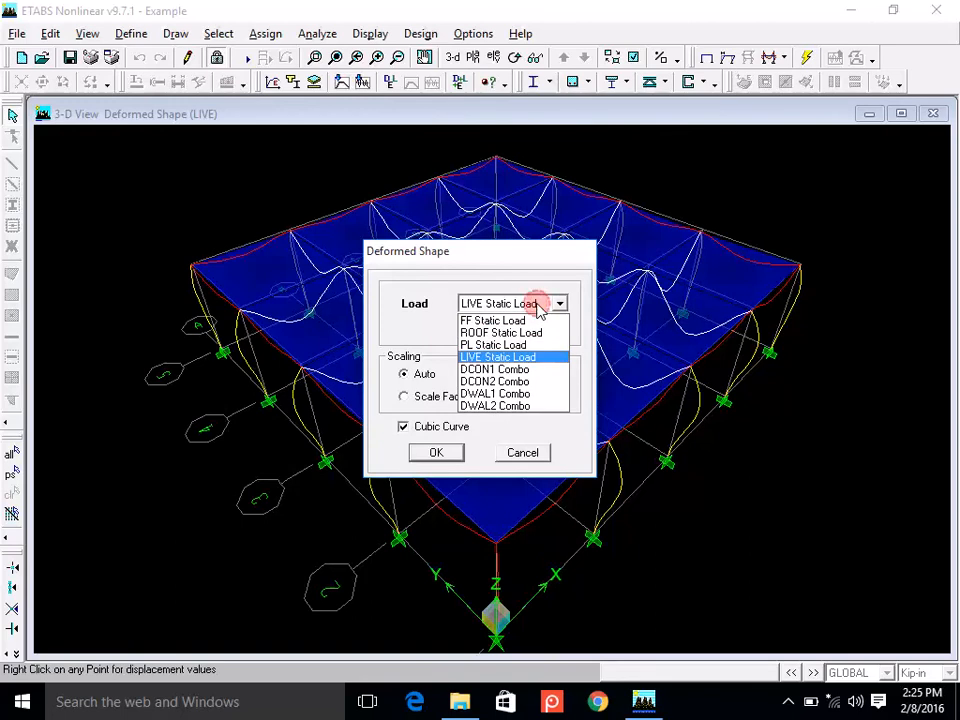
left_click(521, 358)
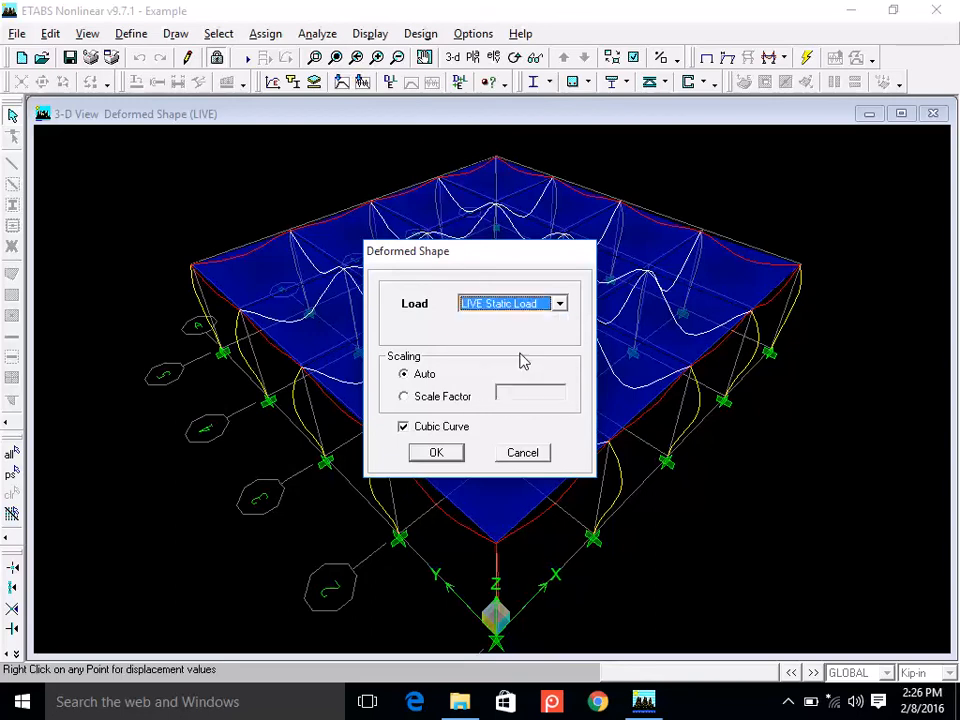
left_click(427, 398)
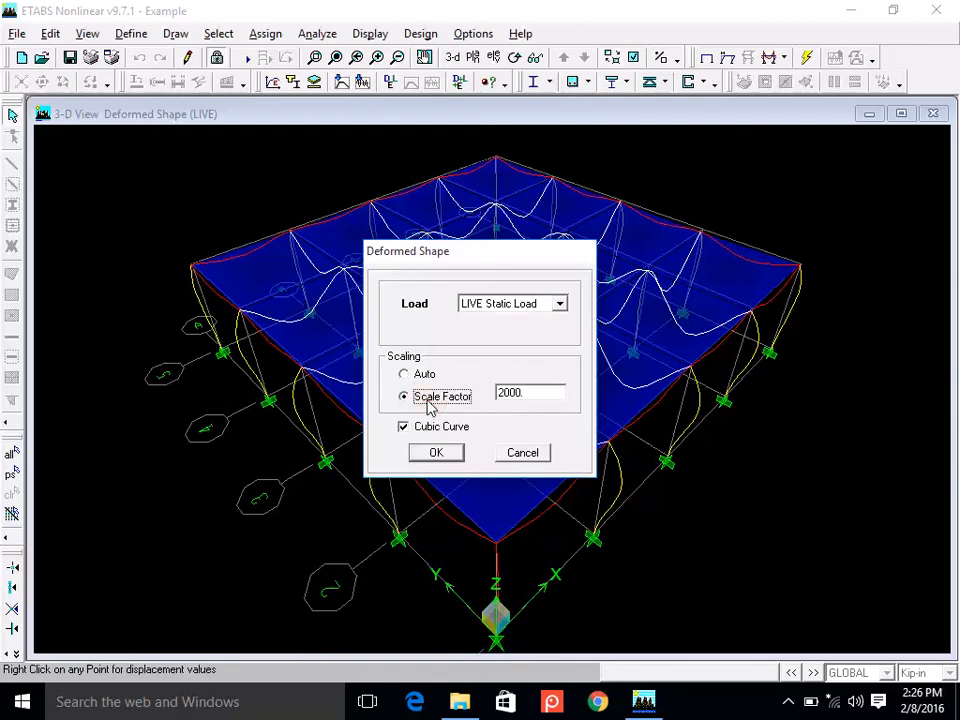
double_click(525, 393)
type("1")
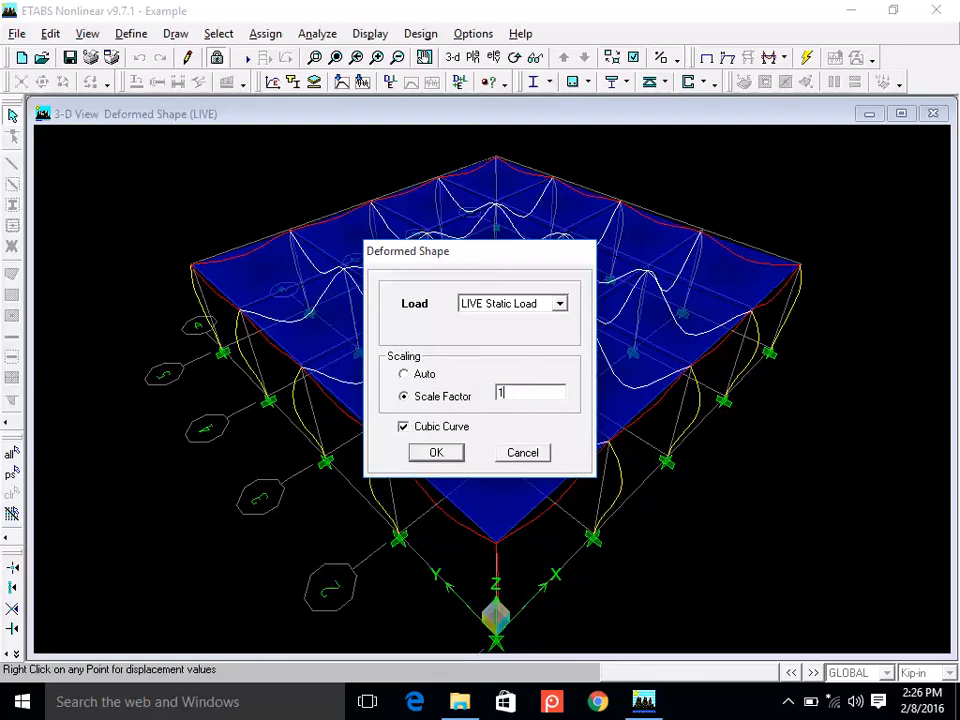
type("0000")
left_click(448, 455)
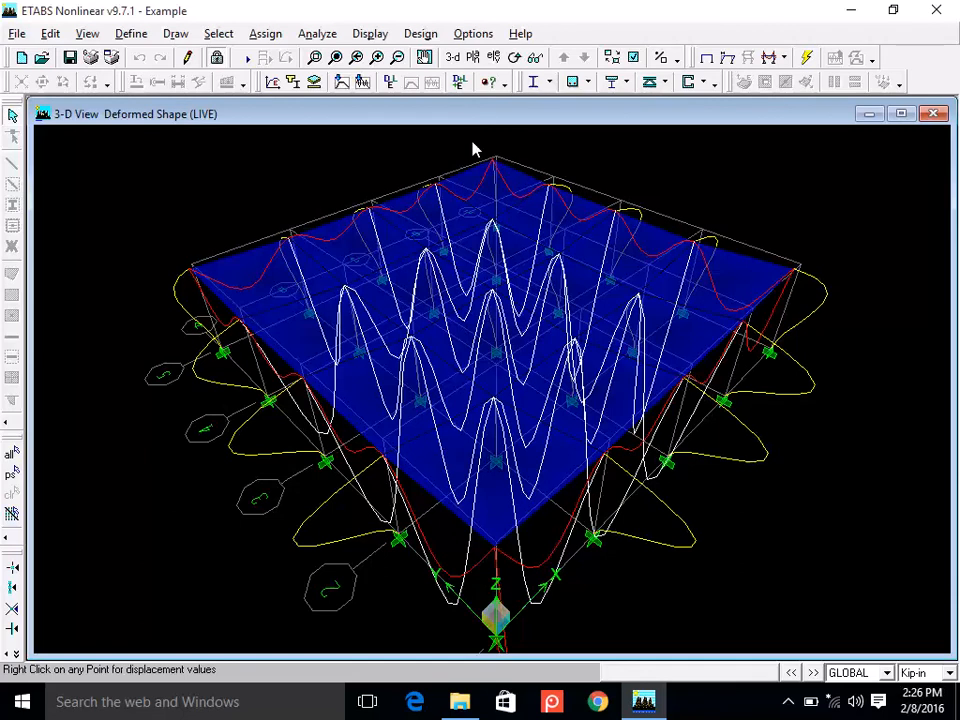
Set the scale factor of the LIVE deformed shape to 1000.
left_click(729, 63)
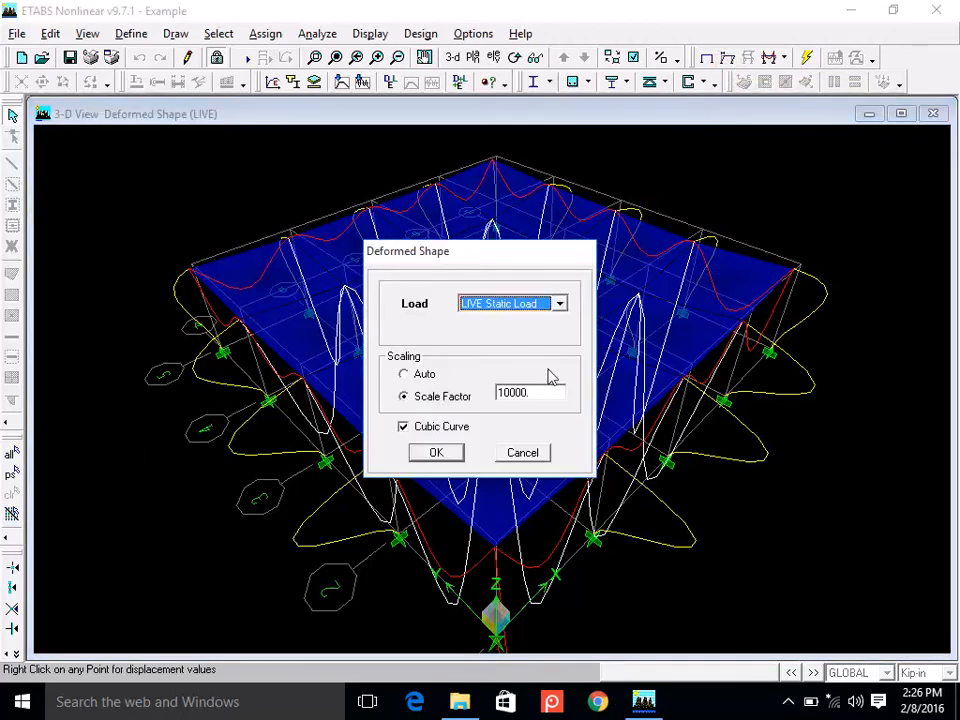
double_click(533, 396)
type("1000")
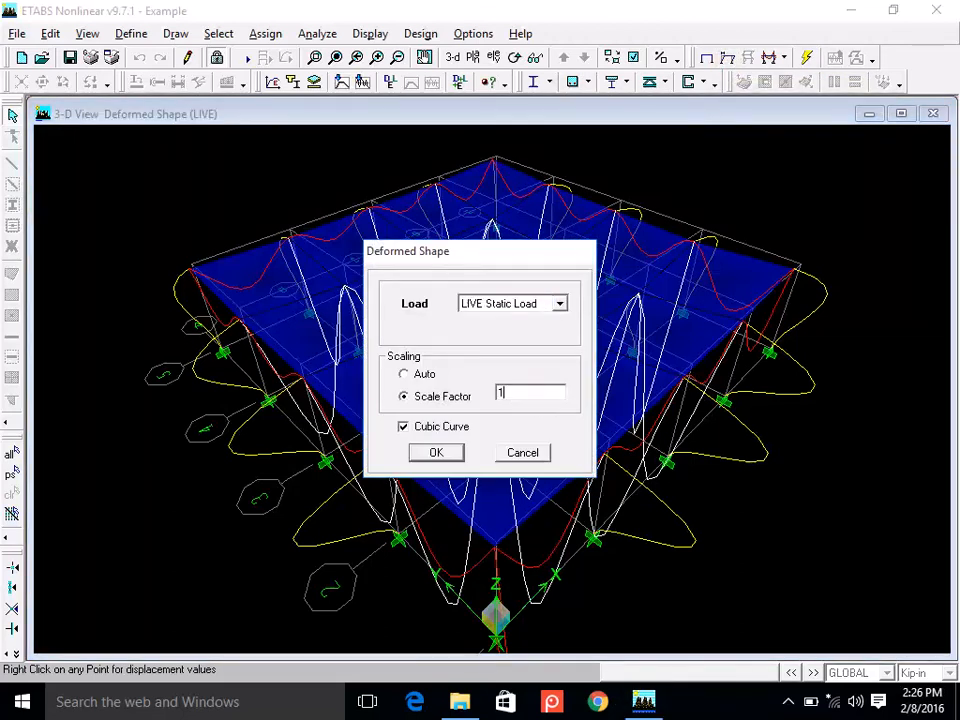
left_click(440, 452)
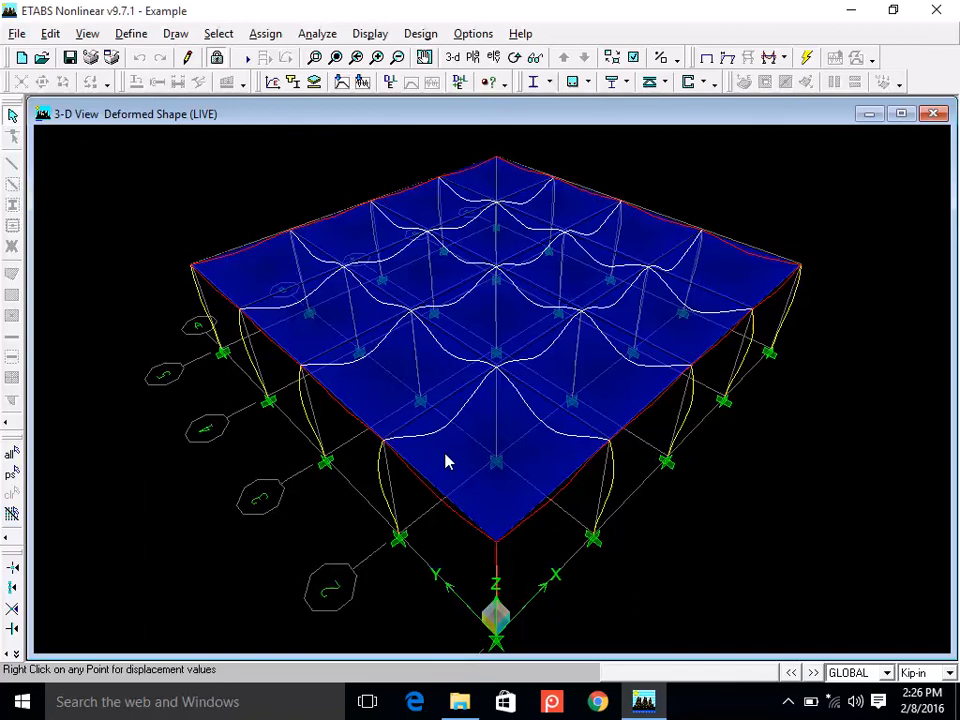
Animate the LIVE deformed shape to watch the floor deflect, and stop the animation.
left_click(747, 679)
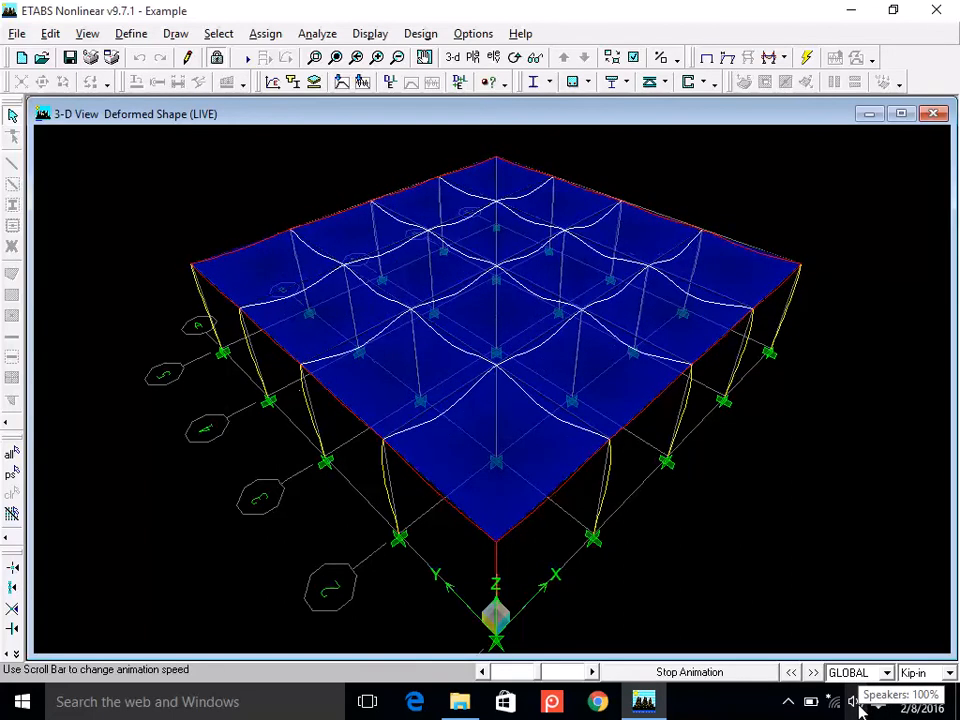
scroll(860, 708, "down", 19)
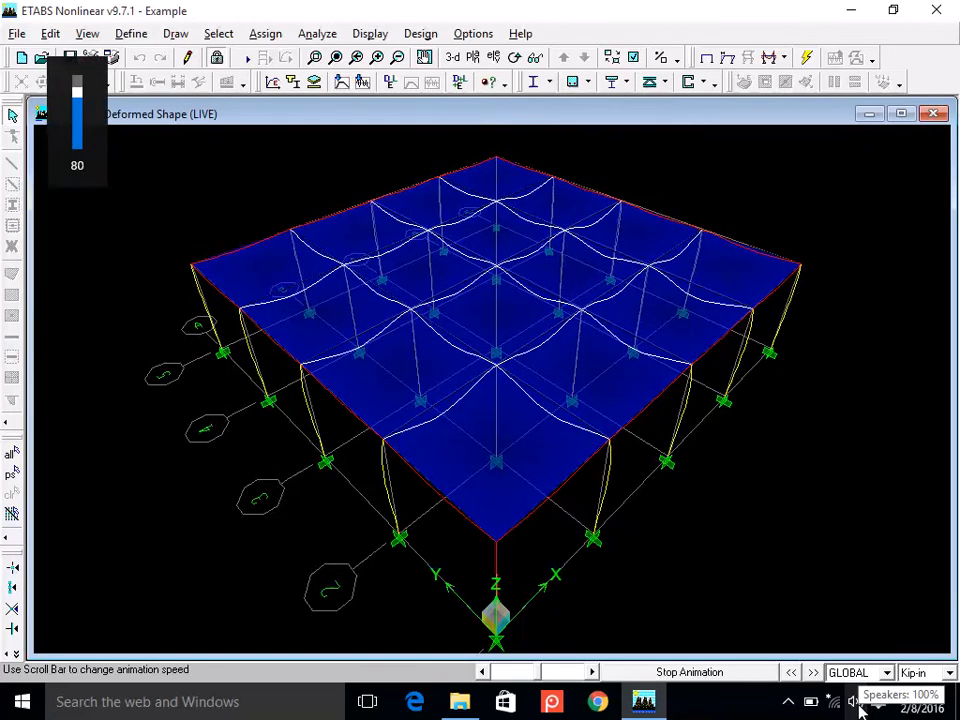
scroll(860, 708, "down", 9)
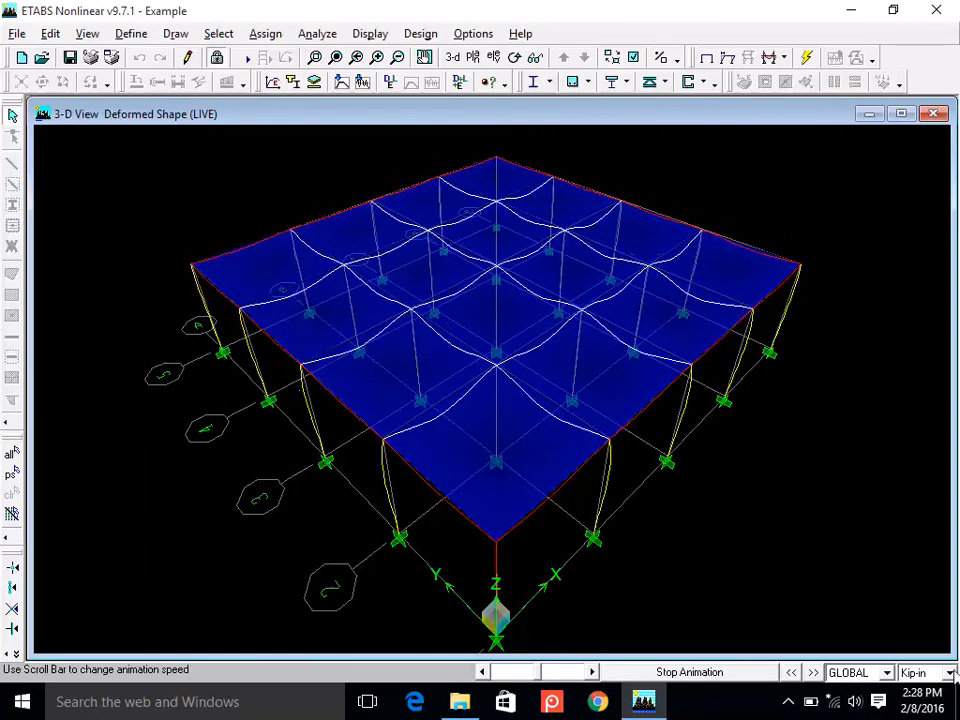
left_click(695, 671)
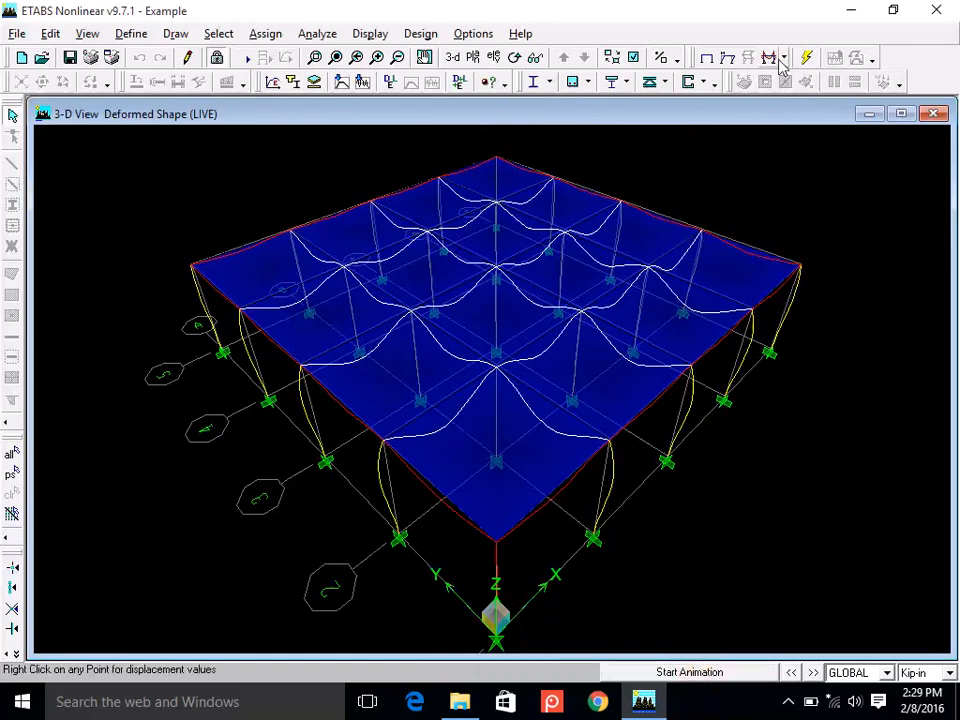
Show the frame member force diagram for the LIVE static load with the Moment 3-3 component.
left_click(370, 34)
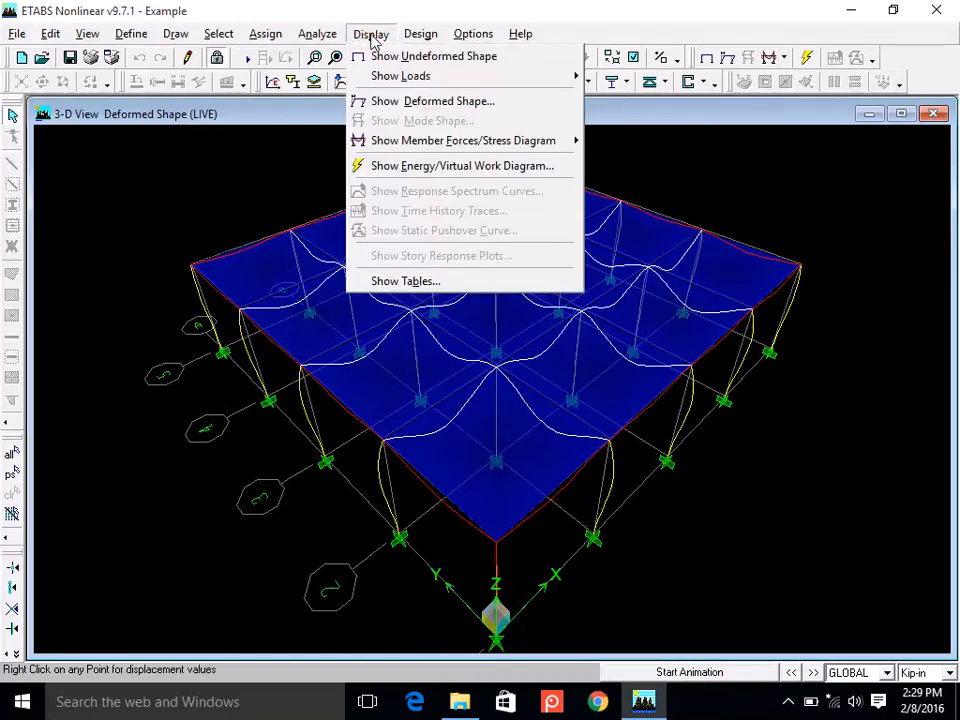
mouse_move(535, 148)
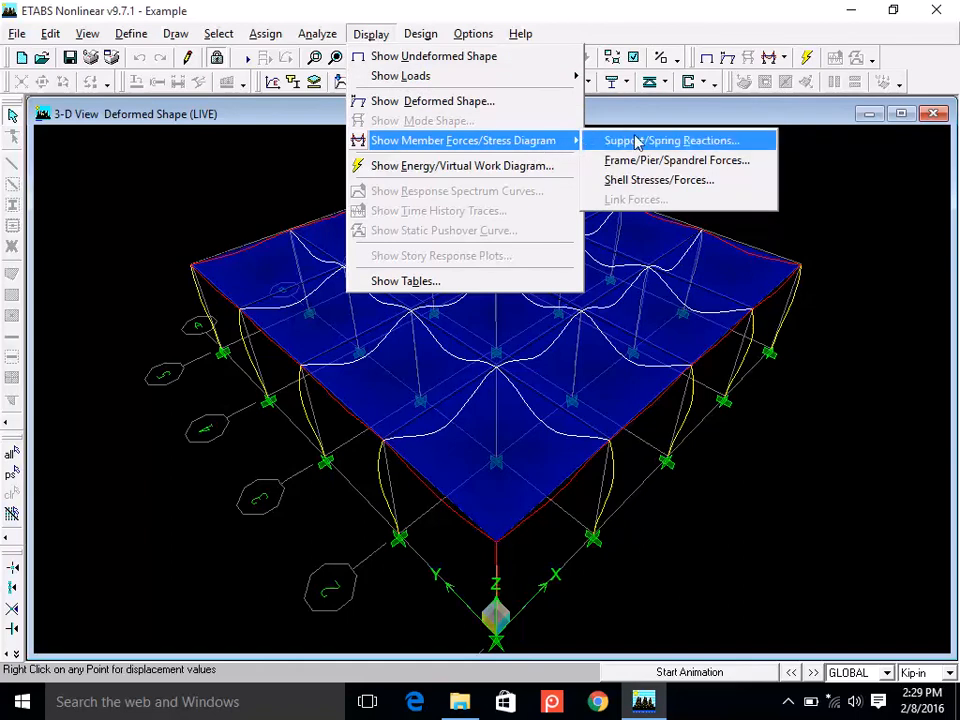
left_click(741, 170)
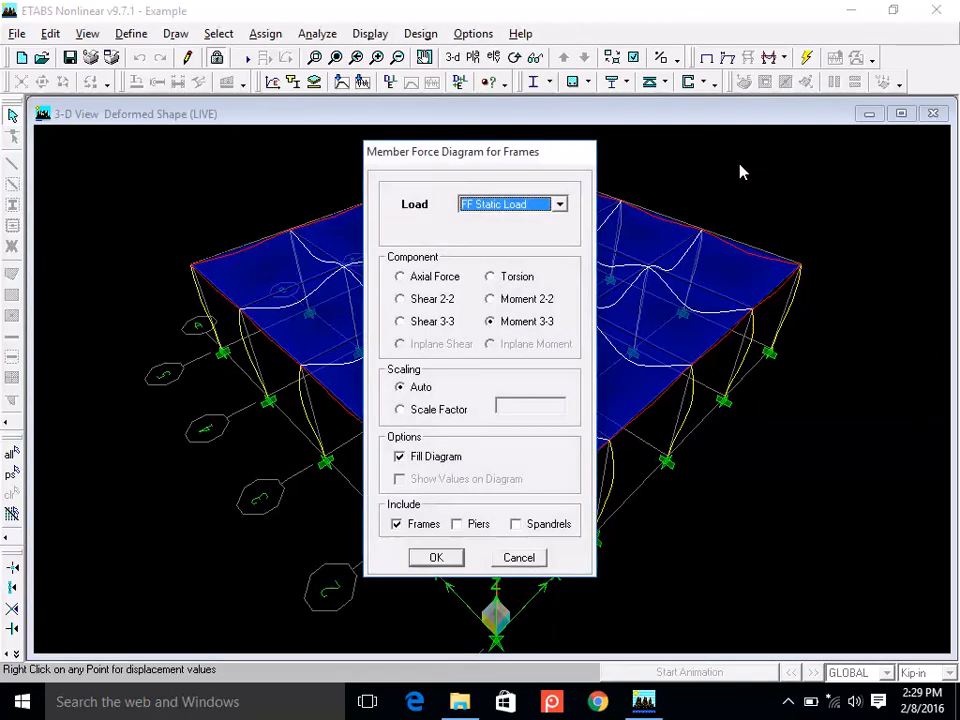
left_click(541, 207)
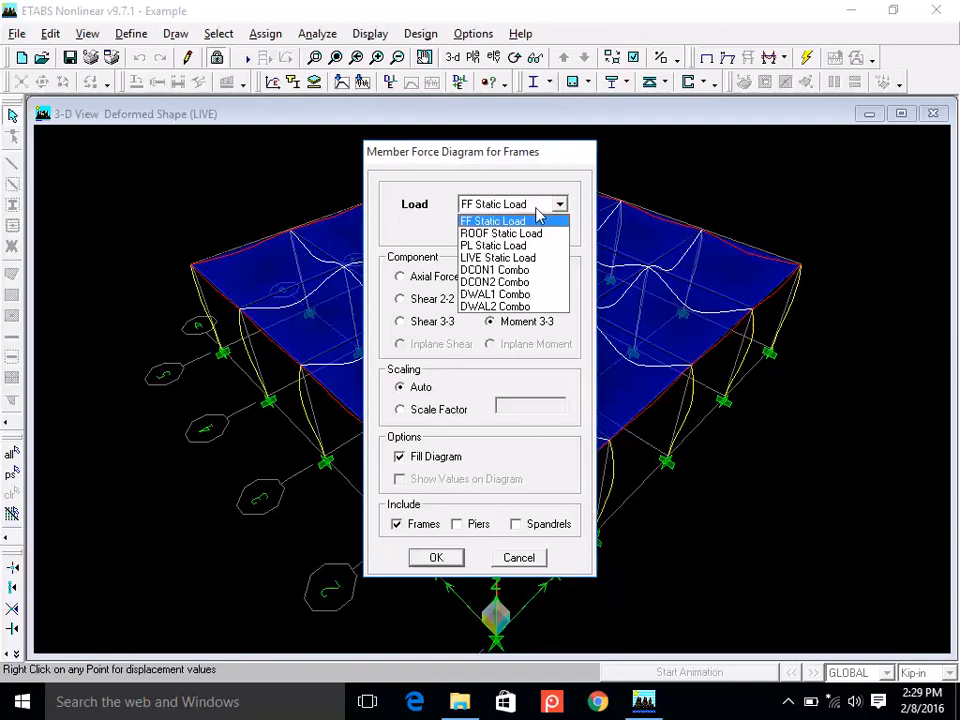
left_click(532, 258)
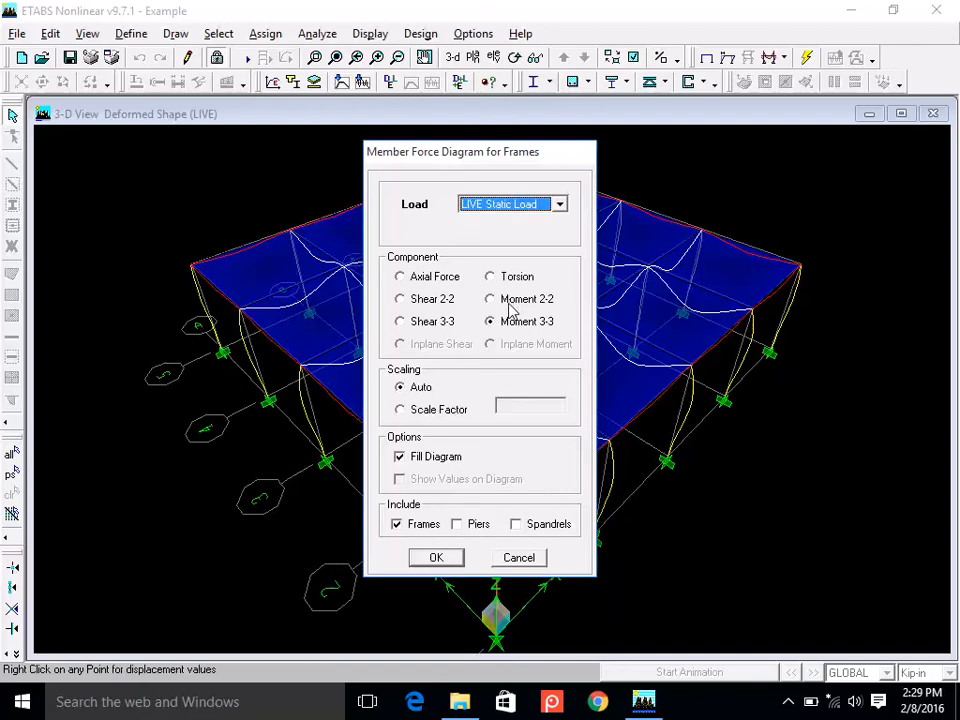
left_click(493, 321)
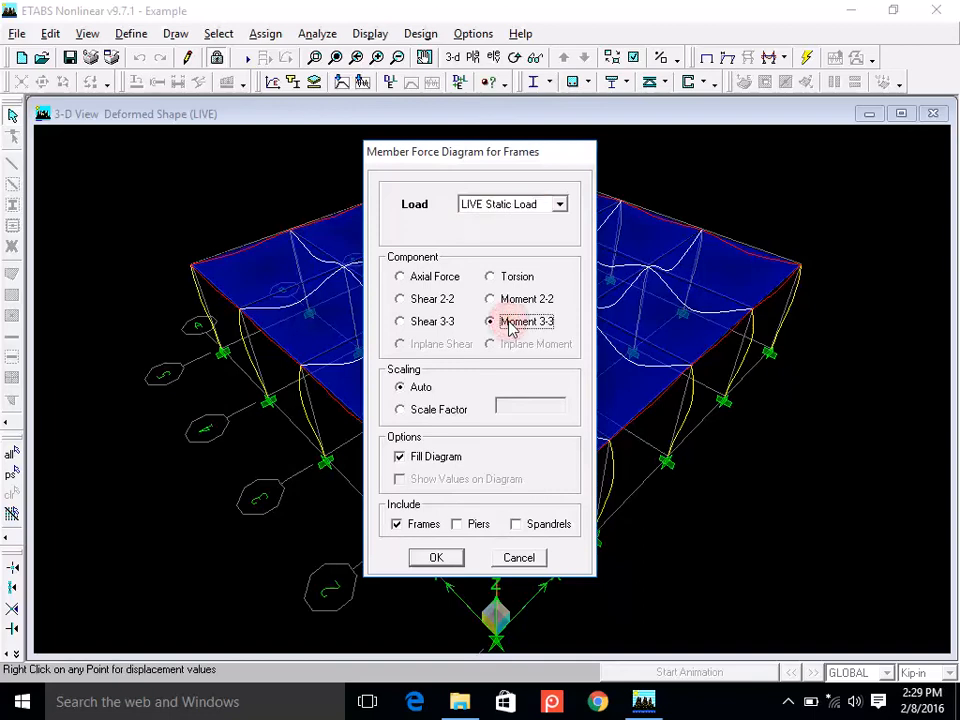
left_click(435, 557)
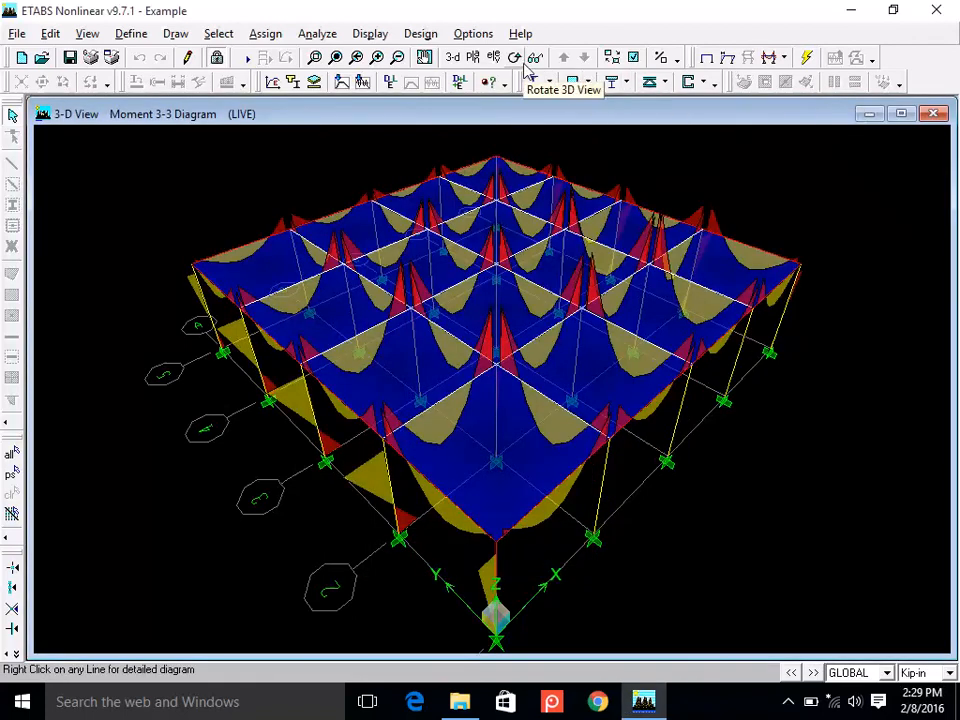
Show the moment diagram in elevation 1 and set the model's units to Kip-ft.
left_click(493, 57)
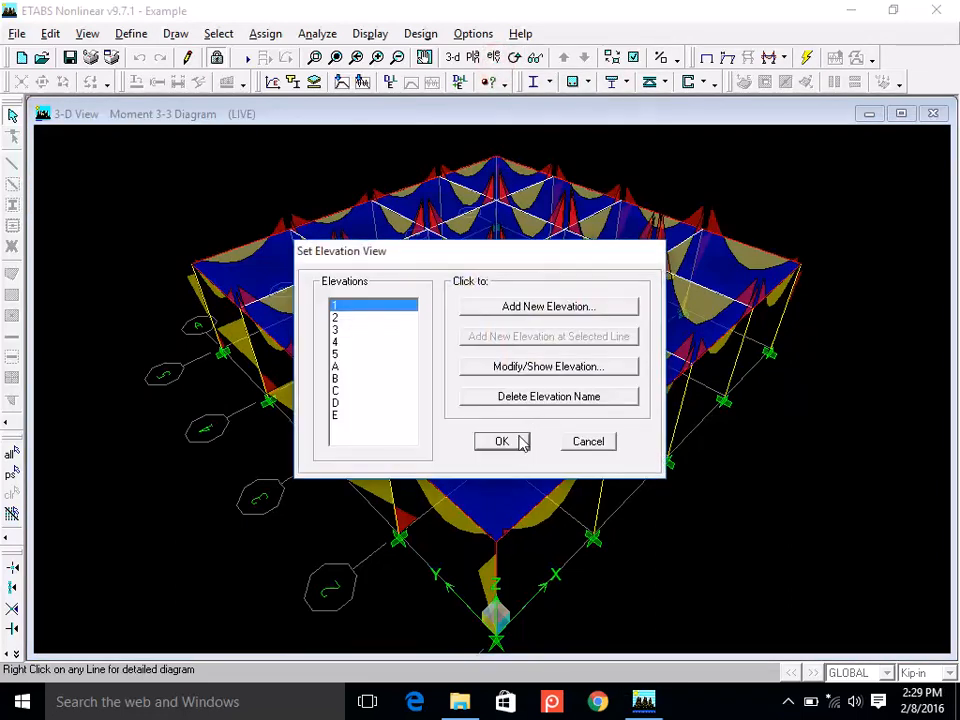
left_click(521, 441)
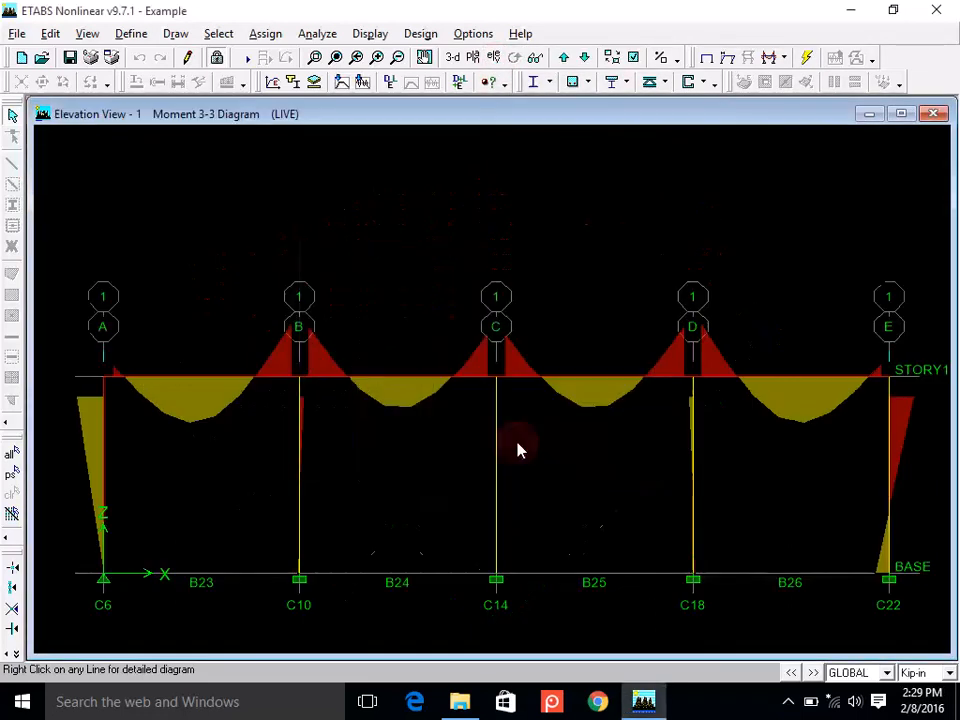
left_click(946, 673)
left_click(916, 583)
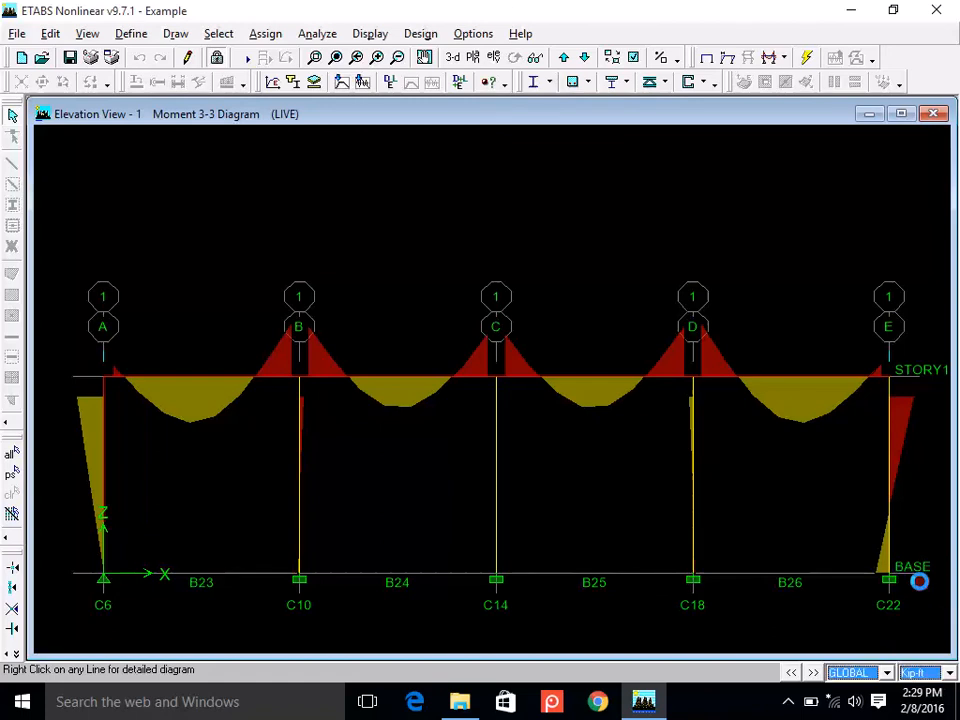
Examine the detailed diagrams of beam B25 for maximum shear and moment under the LIVE load, and look over the available load cases.
right_click(590, 386)
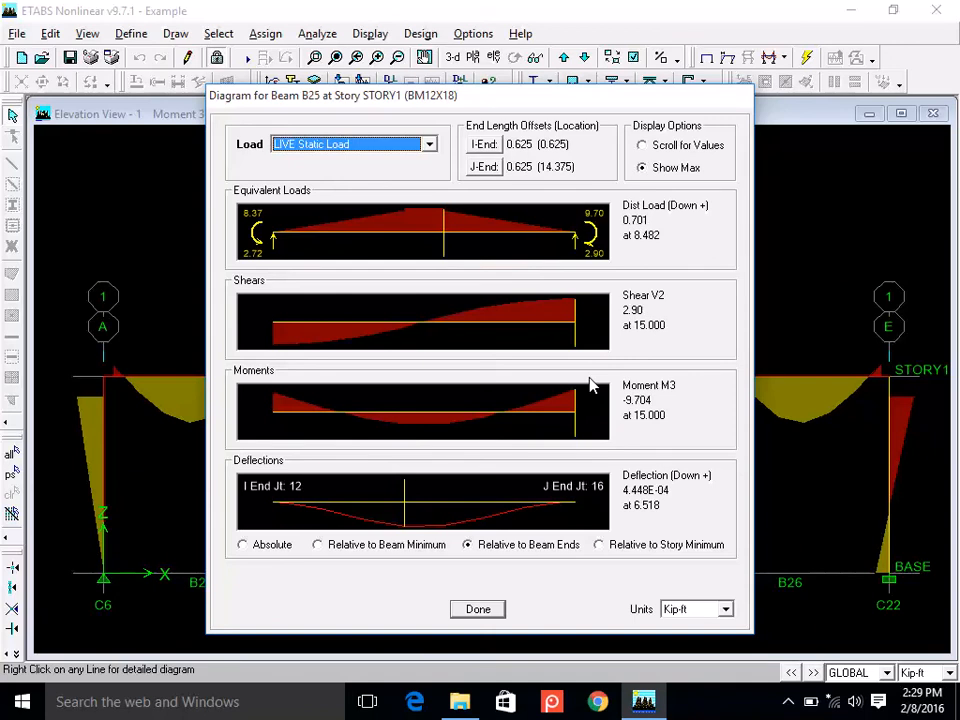
left_click(574, 406)
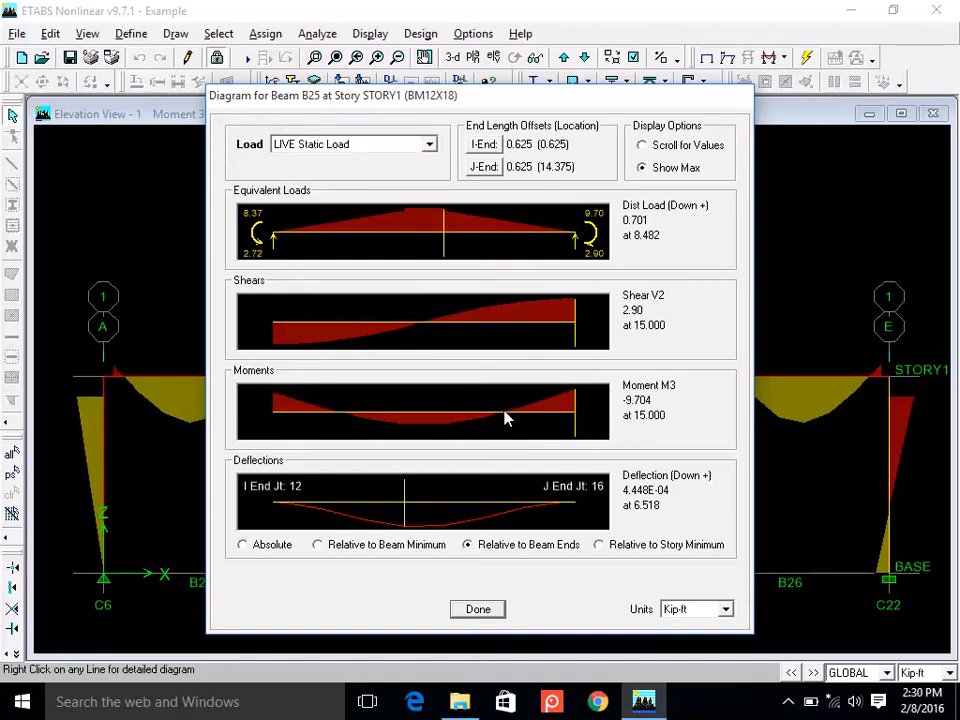
left_click(417, 147)
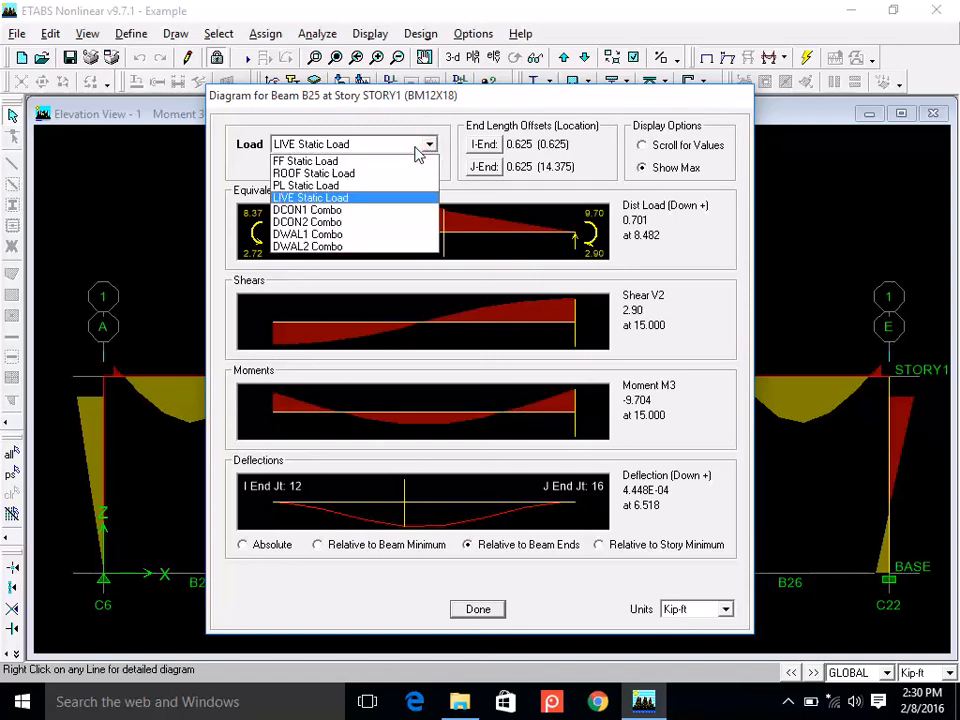
left_click(416, 147)
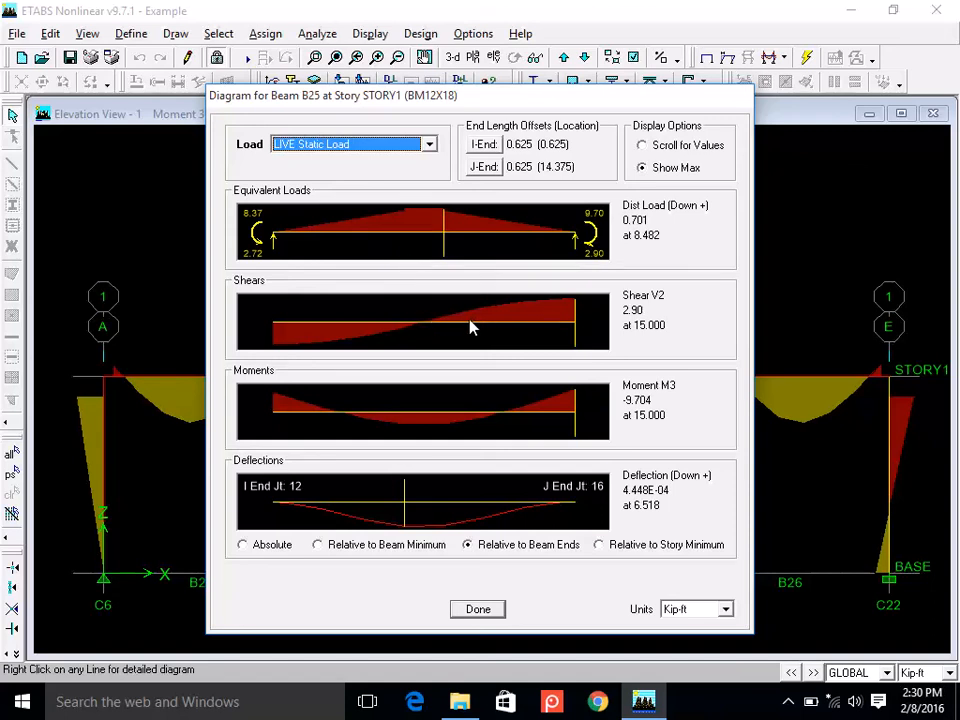
left_click(571, 316)
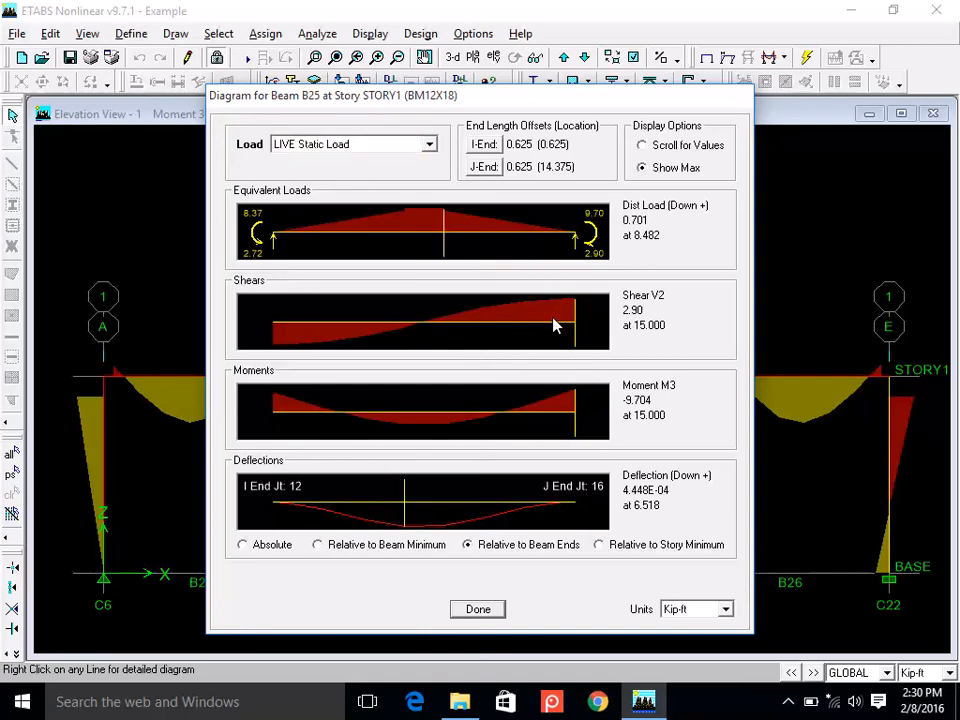
Read the load, shear, moment and deflection values along beam B25 by scrolling for values, and close its diagrams.
left_click(669, 146)
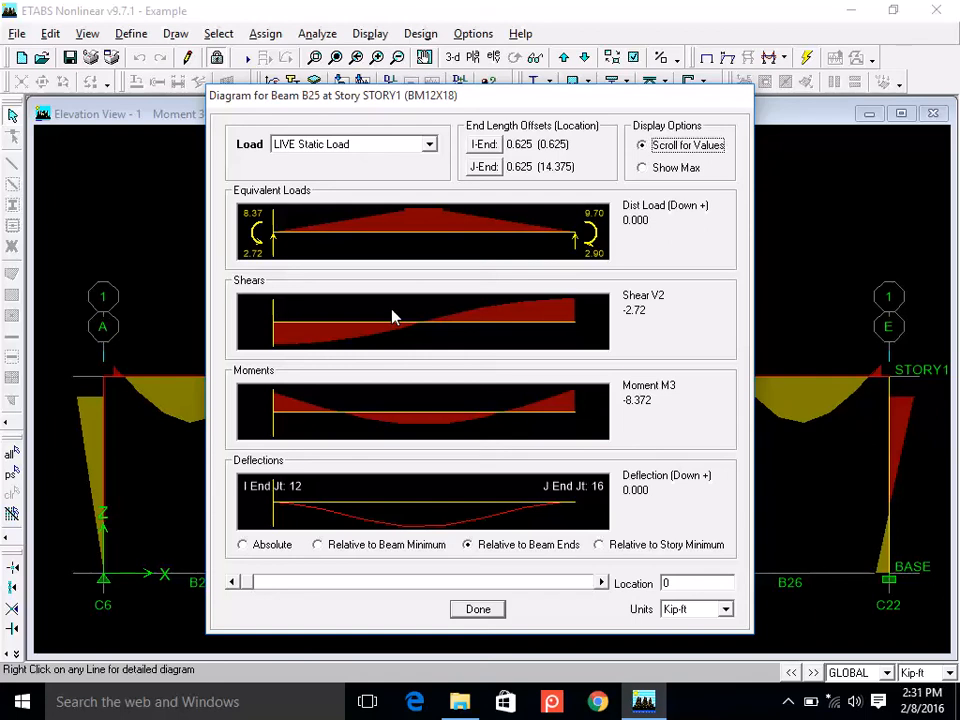
left_click_drag(276, 327, 337, 331)
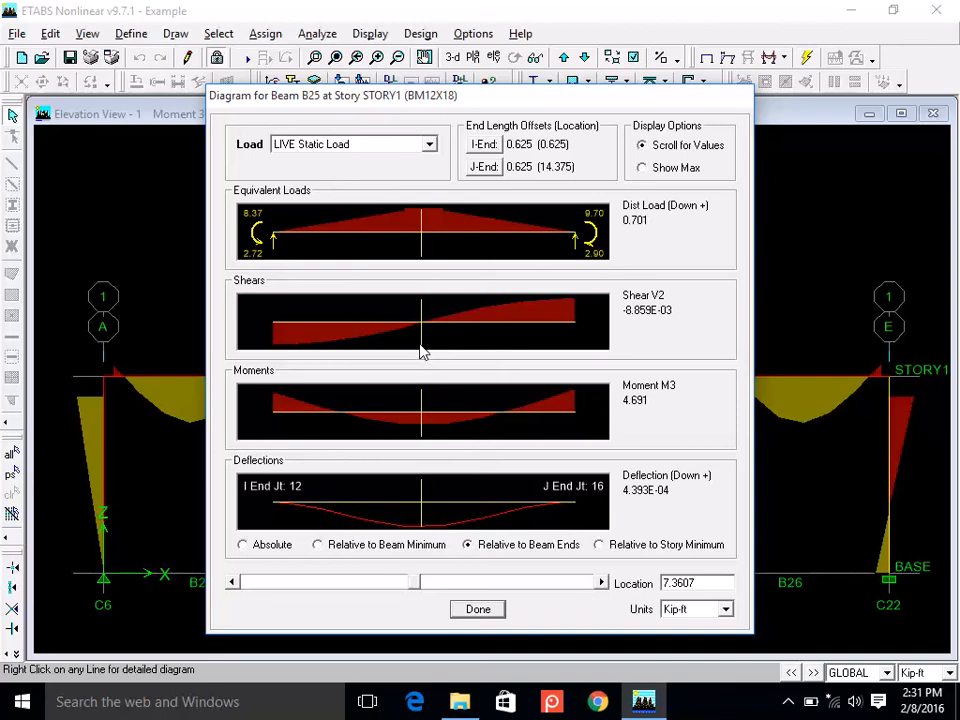
left_click(484, 612)
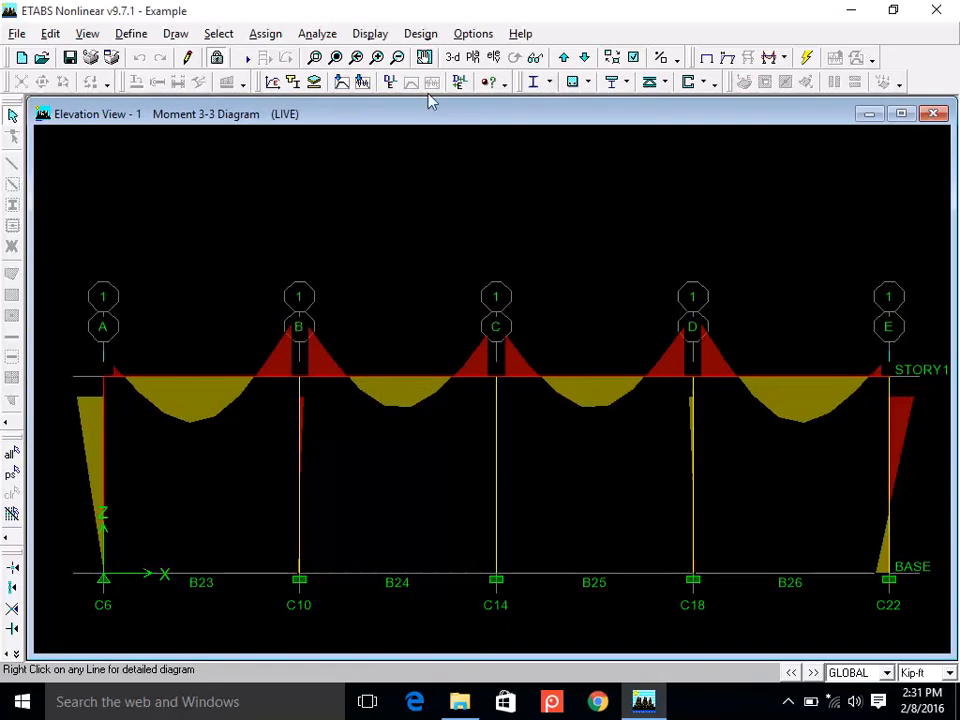
Return to the undeformed 3-D view and unlock the model, accepting deletion of the analysis results.
left_click(453, 58)
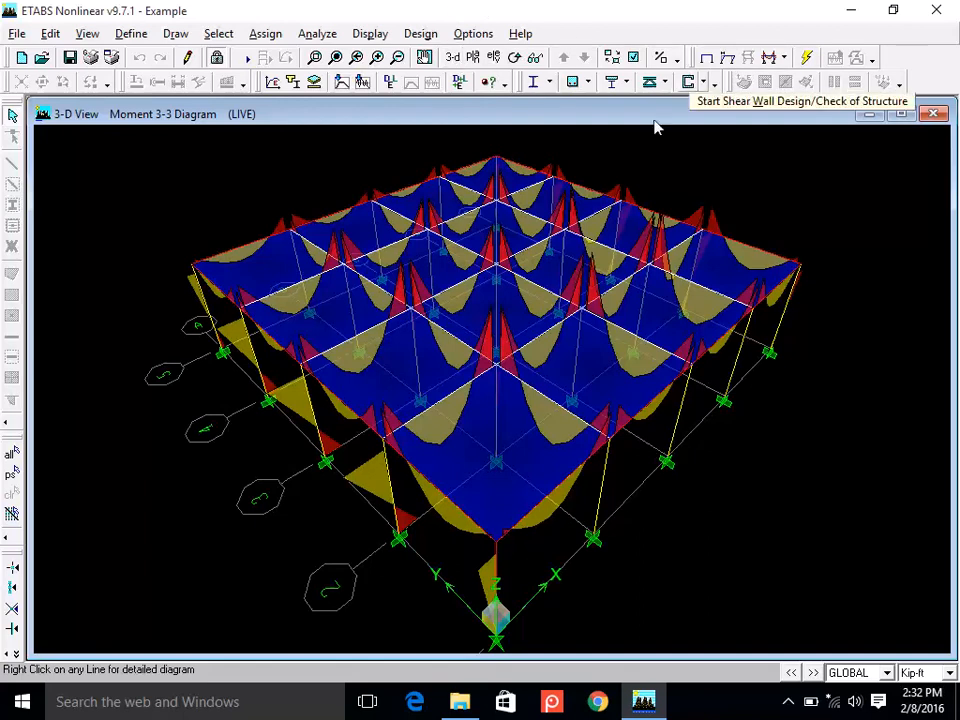
left_click(707, 60)
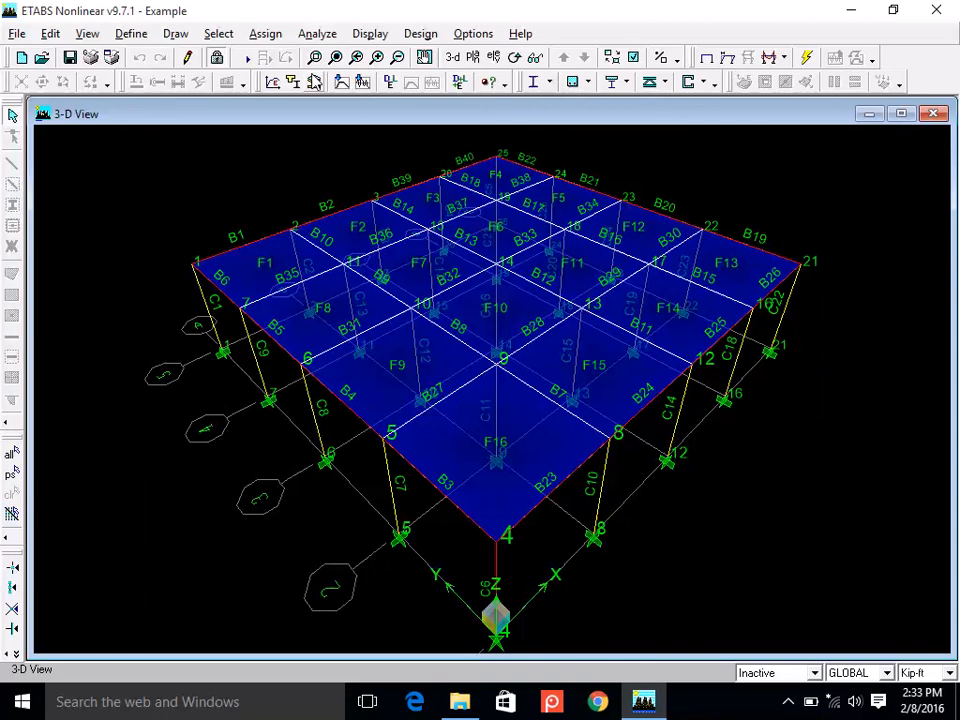
left_click(220, 64)
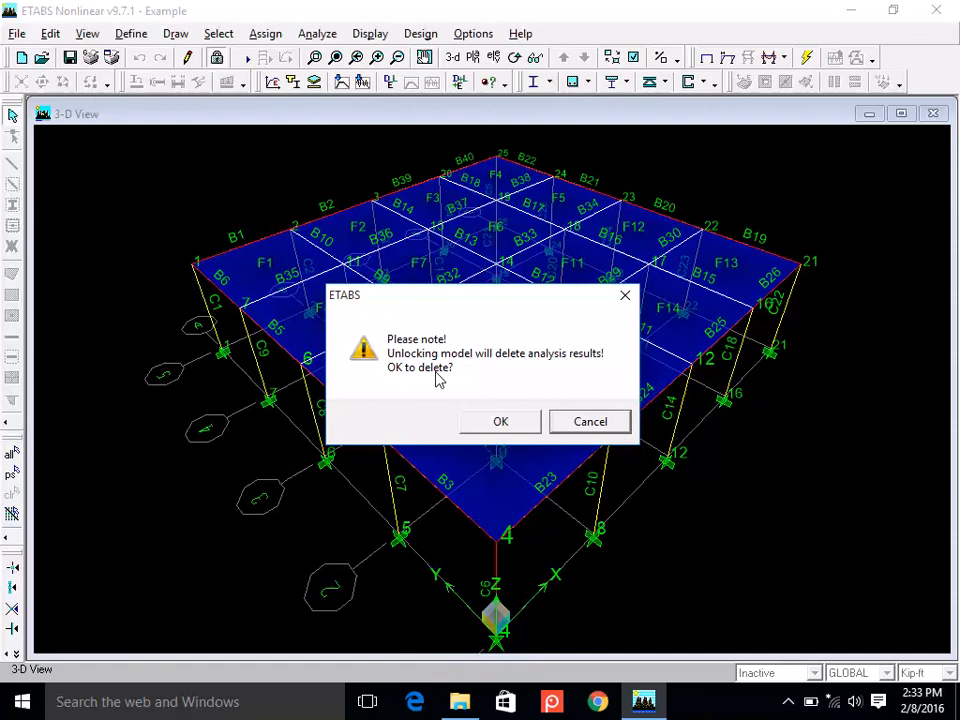
left_click(520, 426)
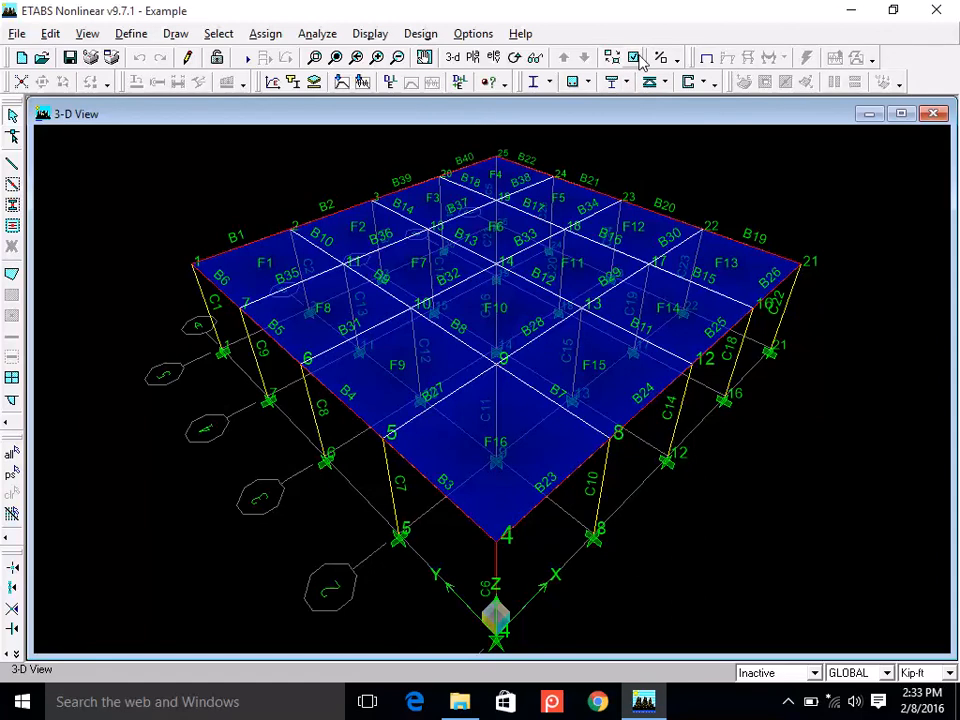
Turn off the area, line and point labels in the 3-D view.
left_click(636, 59)
left_click(460, 243)
left_click(462, 262)
left_click(483, 283)
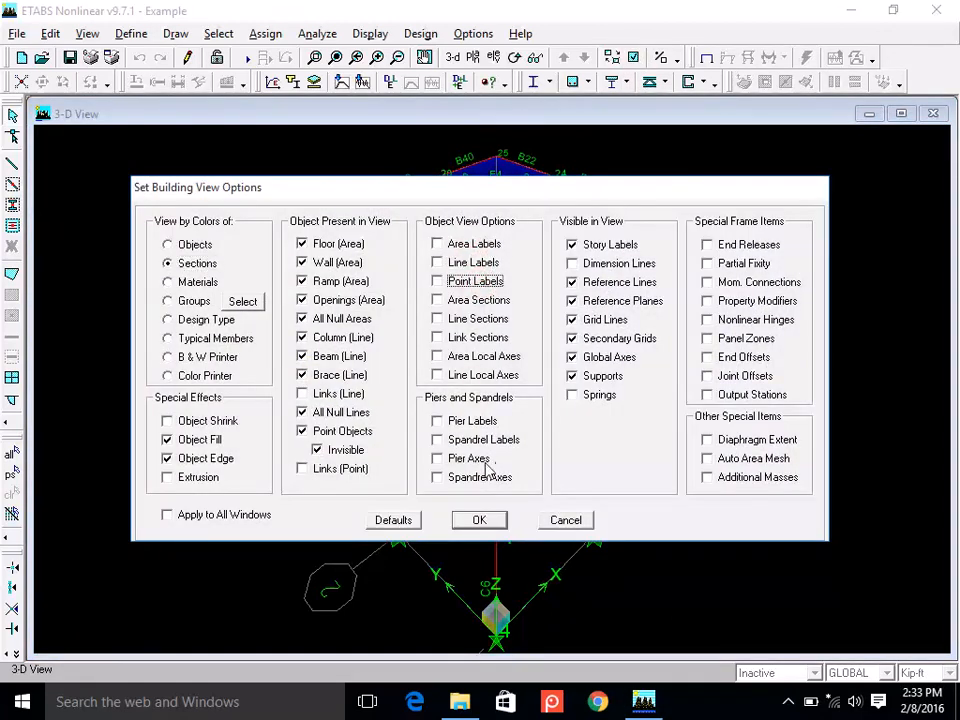
left_click(480, 521)
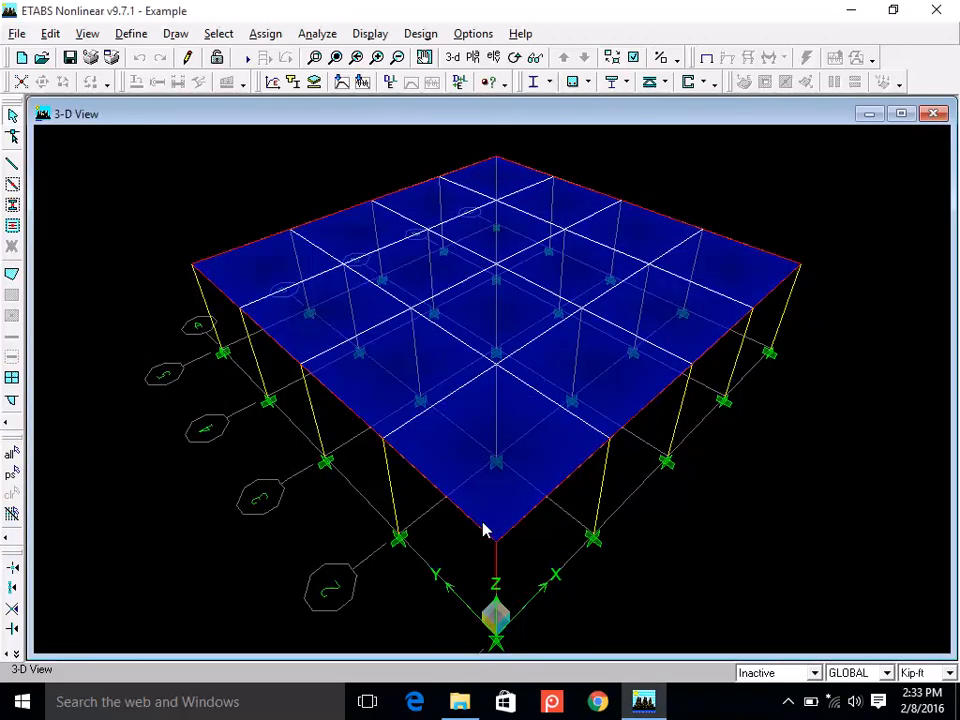
Show the STORY1 plan view with the whole slab grid in sight.
left_click(473, 57)
left_click(598, 346)
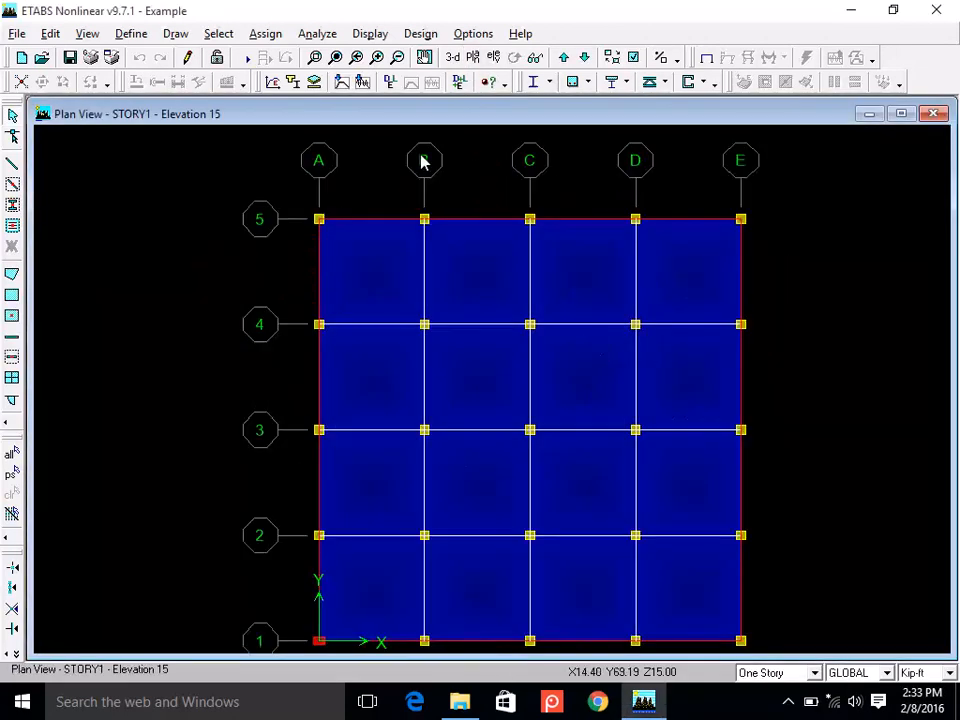
left_click(424, 57)
left_click_drag(229, 317, 214, 278)
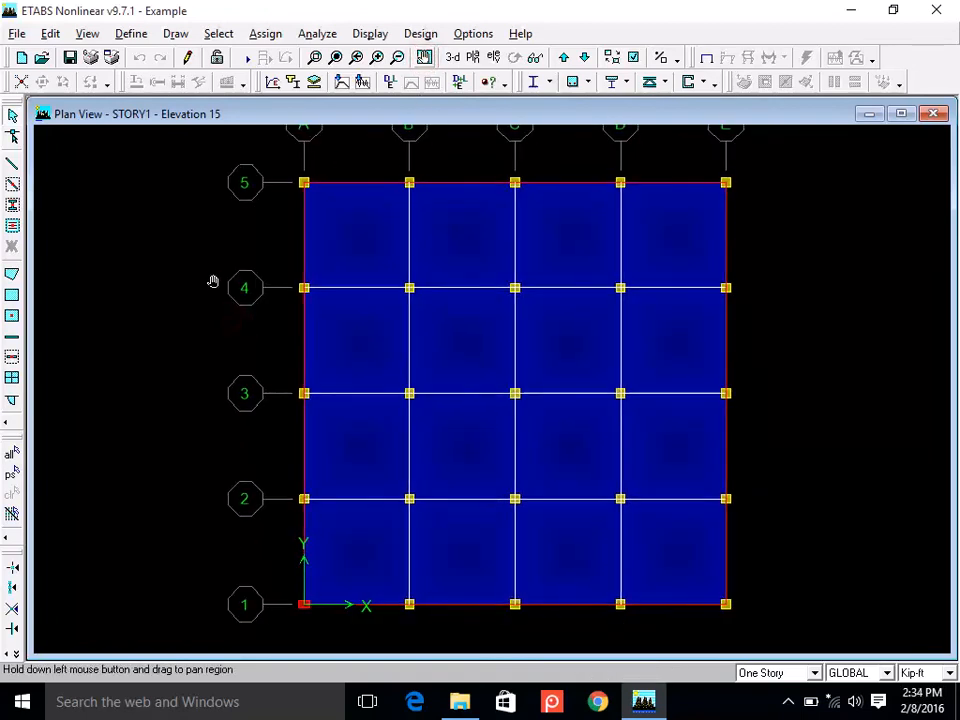
Select all 16 floor slab panels between grids A–E and 1–5.
left_click(345, 257)
left_click(488, 241)
left_click(570, 253)
left_click(679, 253)
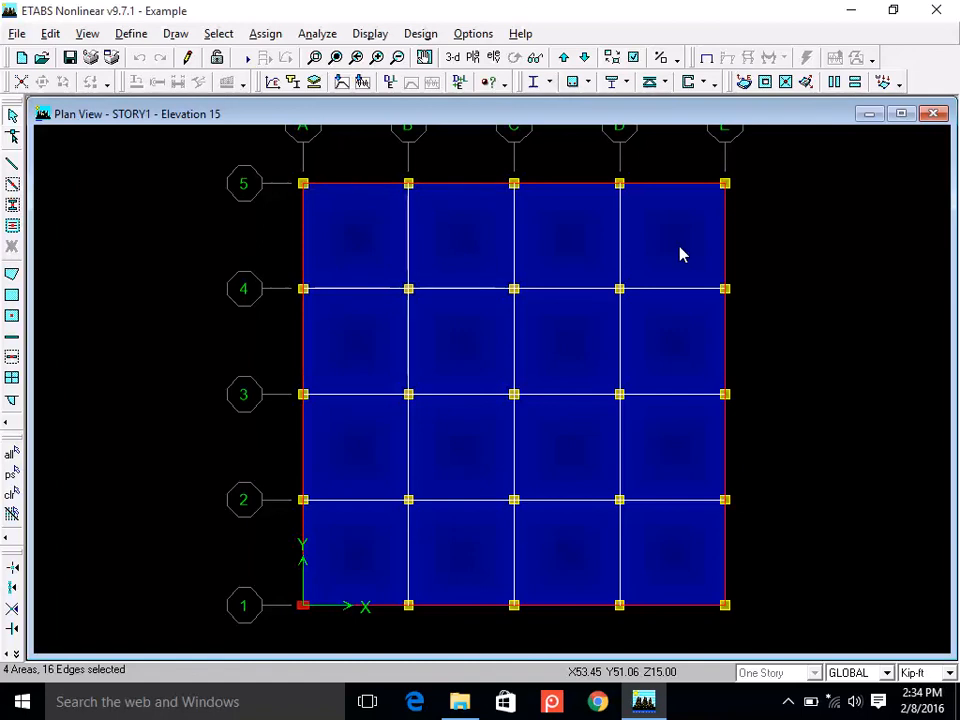
left_click(373, 336)
left_click(576, 349)
left_click(671, 349)
left_click(669, 418)
left_click(502, 500)
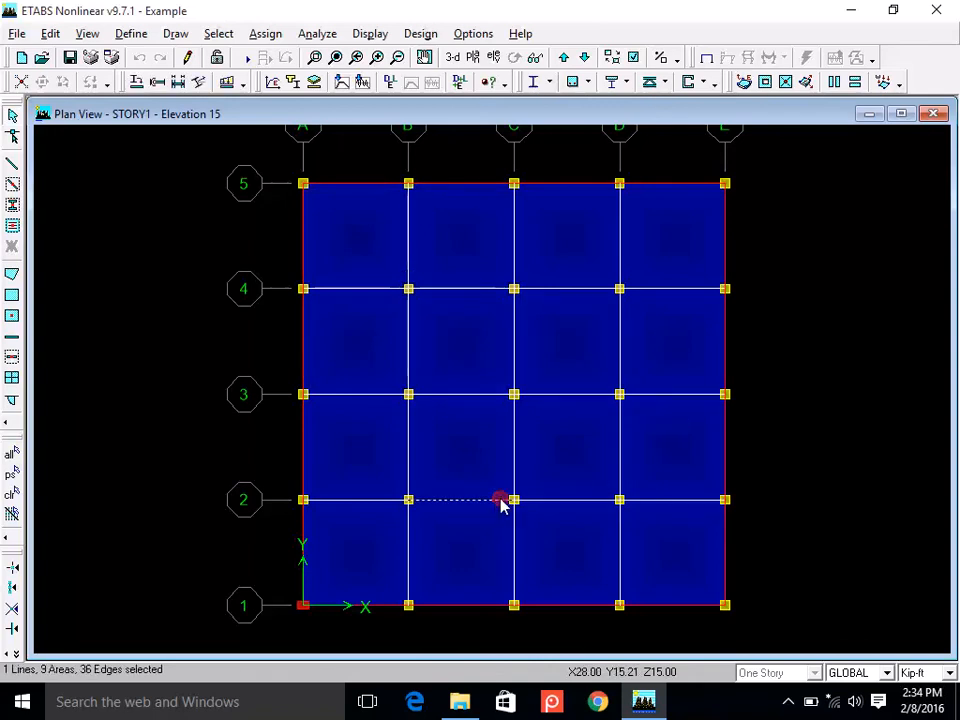
left_click(490, 500)
left_click(548, 458)
left_click(450, 455)
left_click(384, 443)
left_click(368, 563)
left_click(458, 553)
left_click(542, 553)
left_click(680, 535)
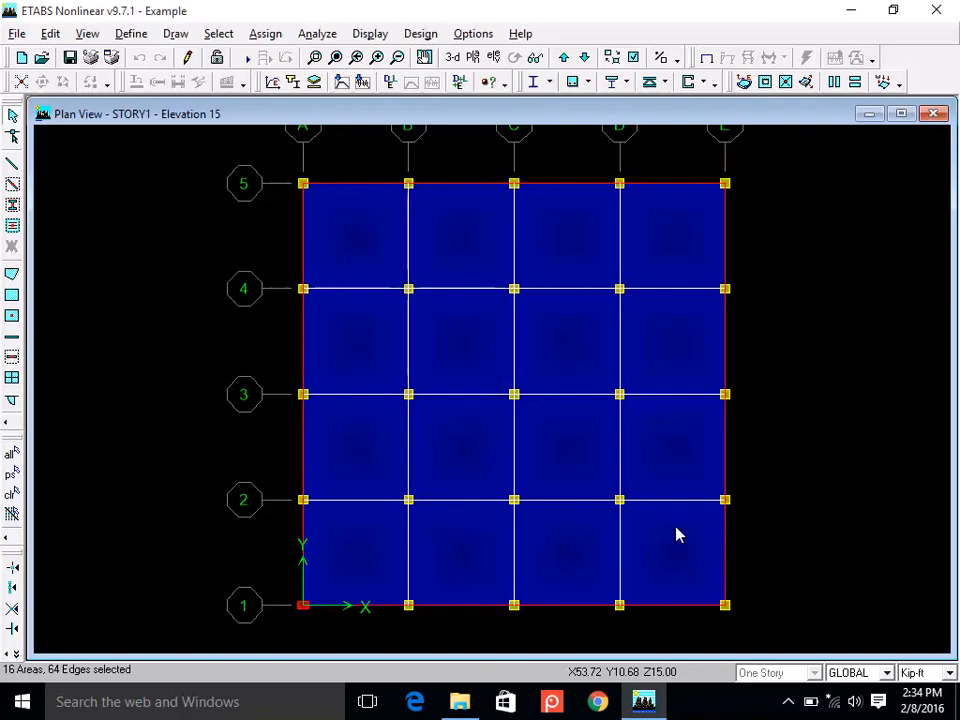
left_click(265, 34)
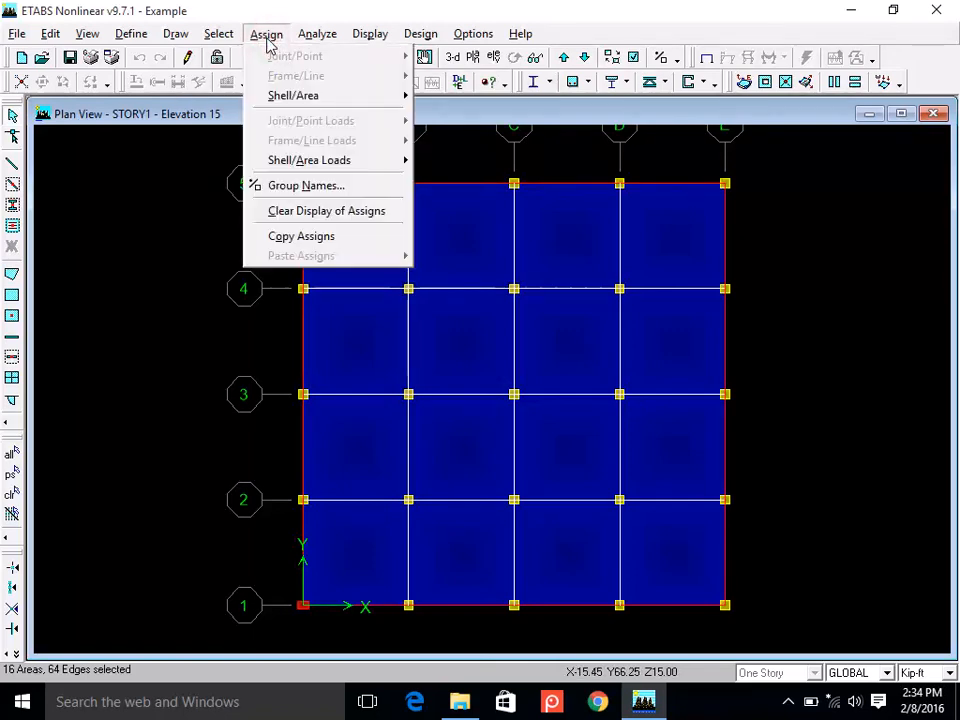
mouse_move(364, 95)
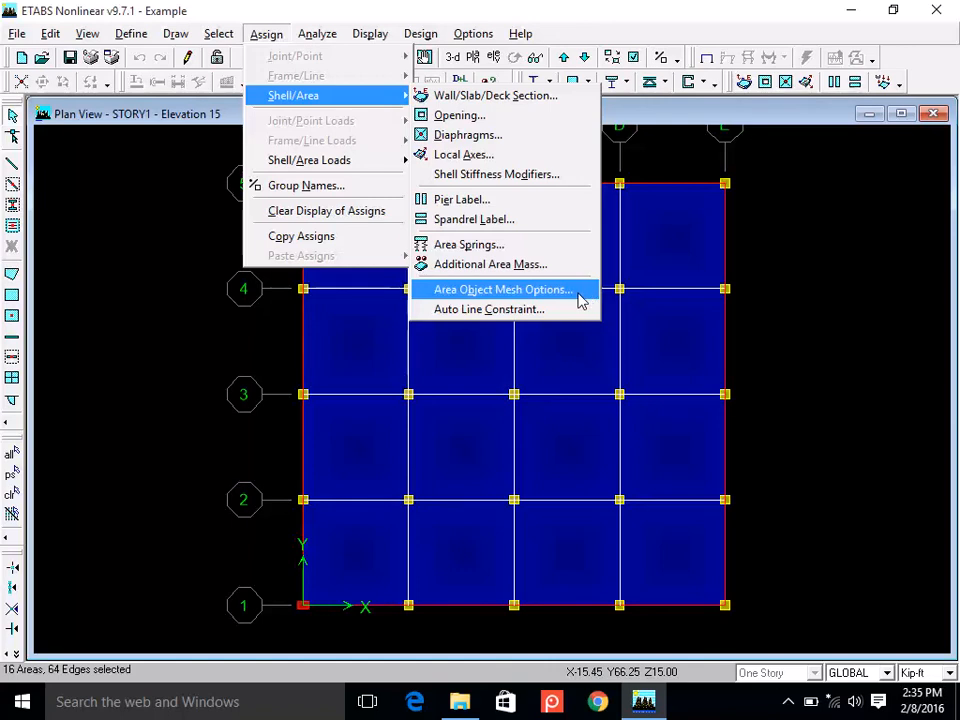
left_click(579, 296)
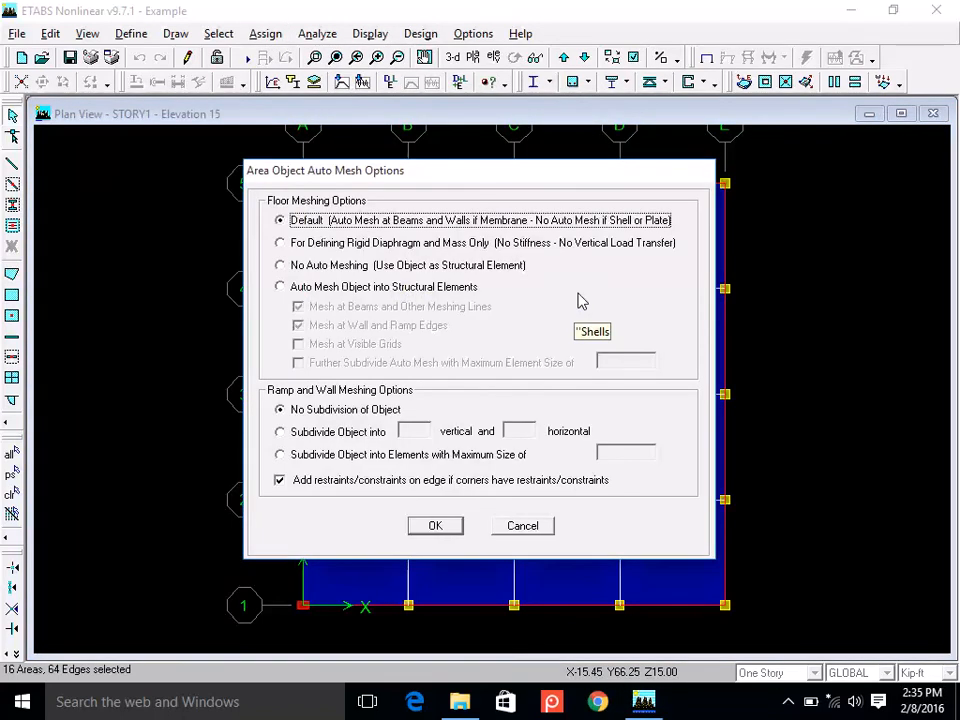
left_click_drag(529, 178, 530, 173)
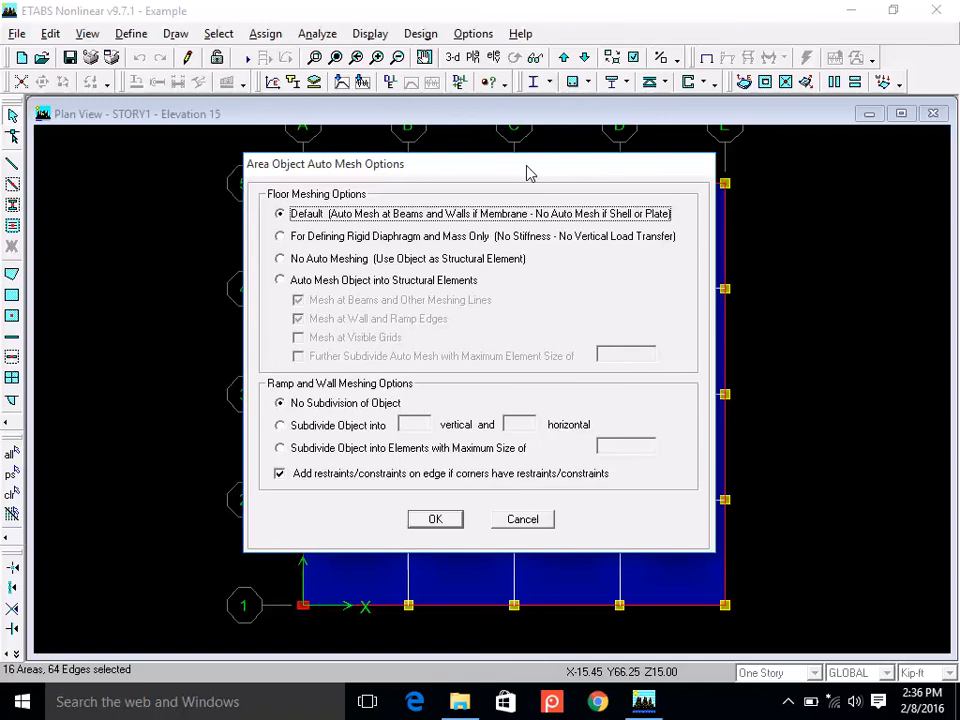
left_click(316, 282)
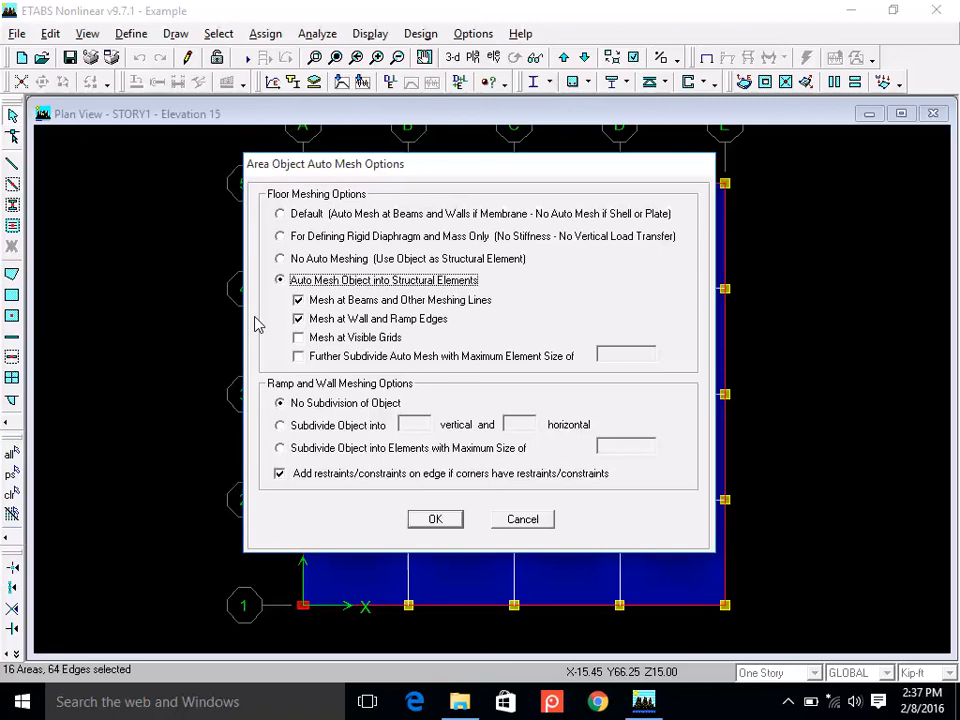
left_click(530, 521)
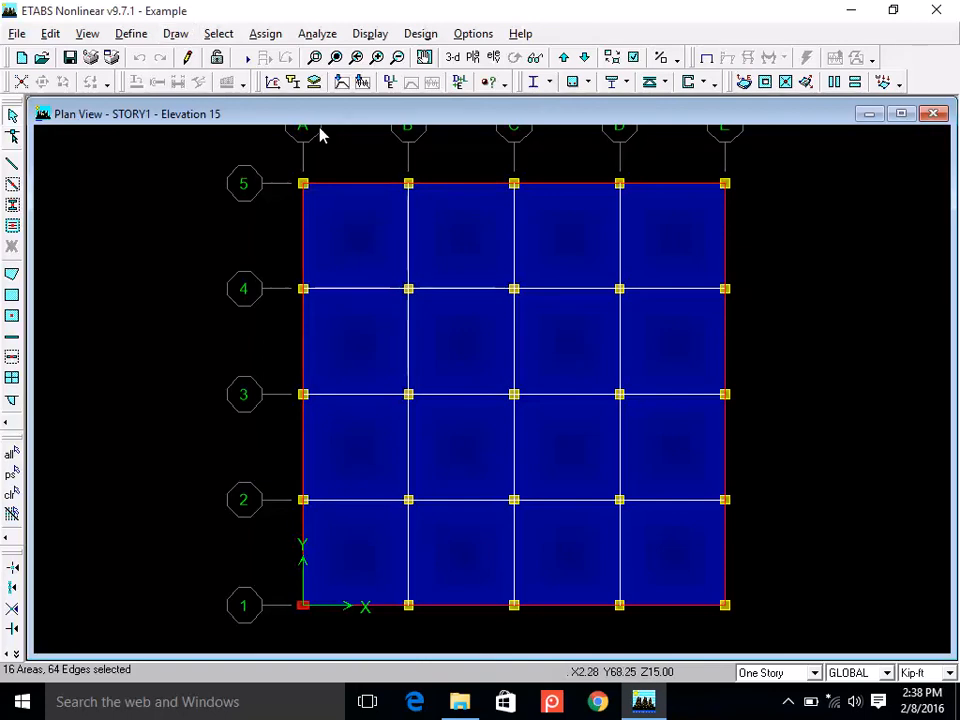
Assign auto meshing into structural elements to the selected slabs, further subdivided with a maximum element size of 1.5 ft.
left_click(263, 37)
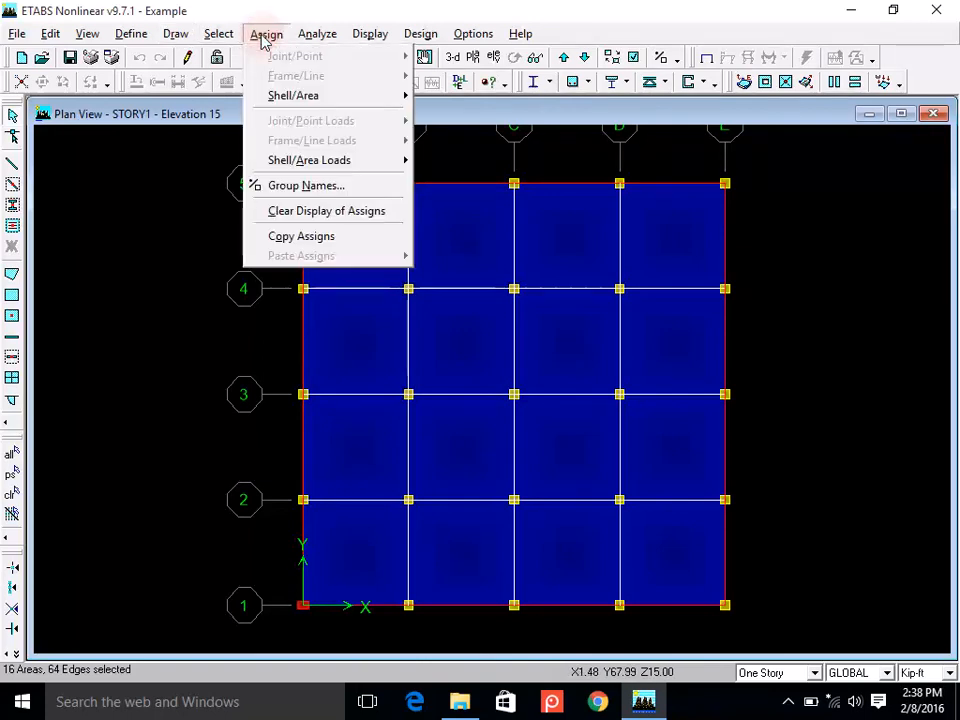
mouse_move(396, 97)
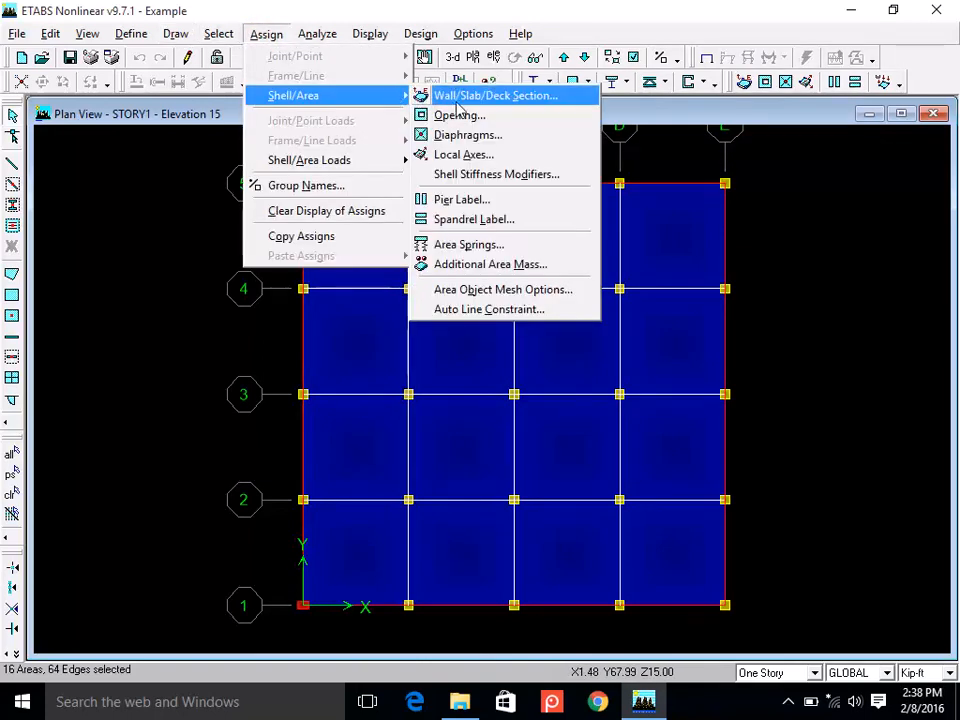
left_click(497, 289)
left_click(281, 287)
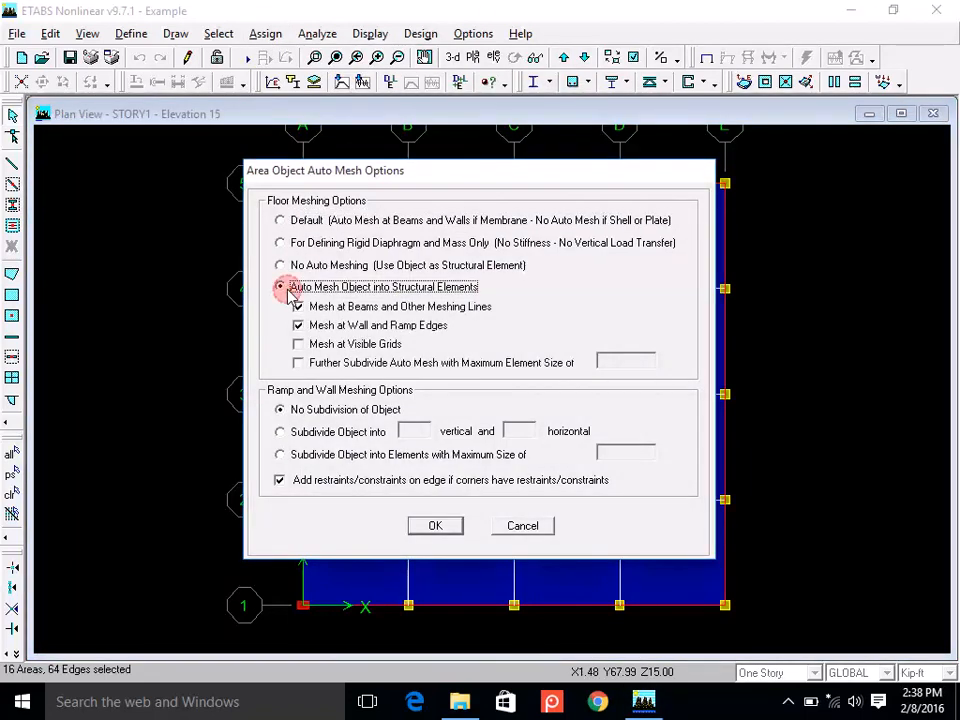
left_click(298, 363)
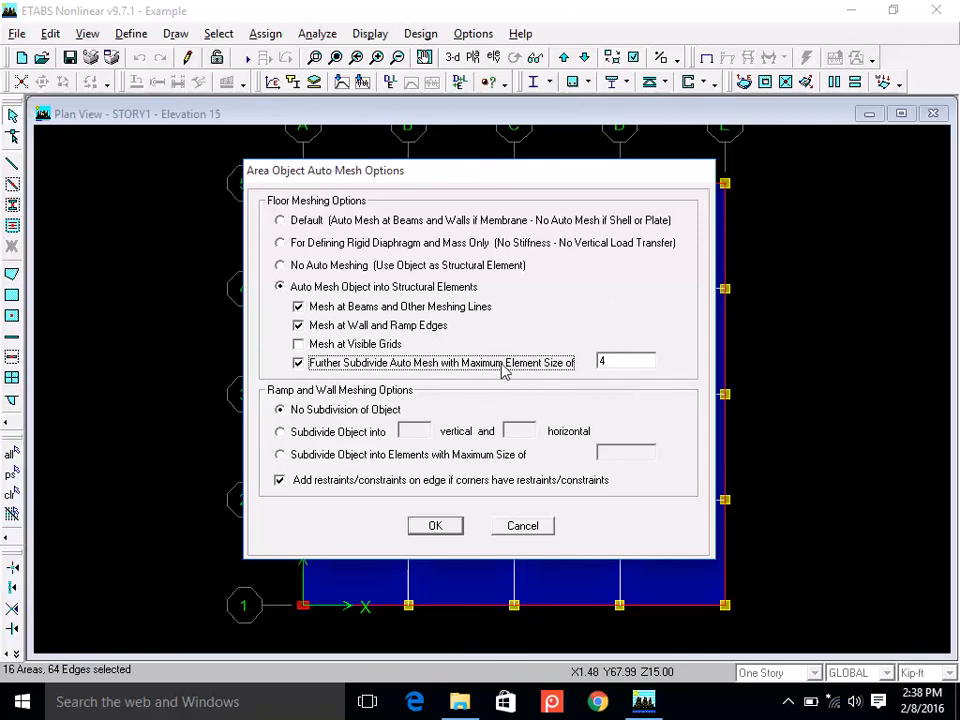
left_click(613, 362)
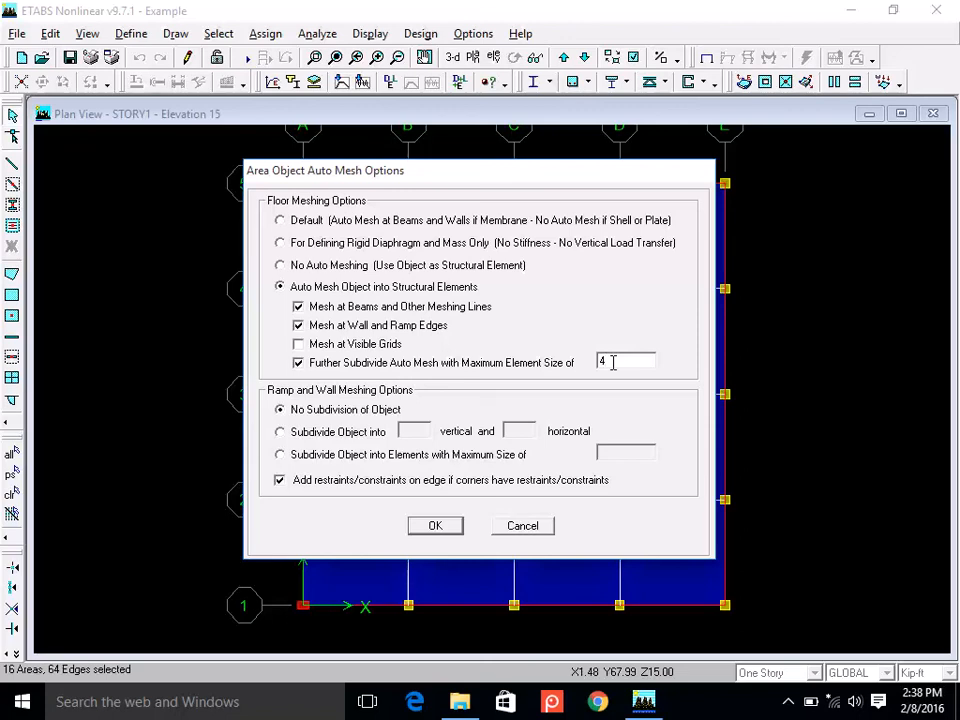
left_click_drag(613, 362, 593, 369)
type("3")
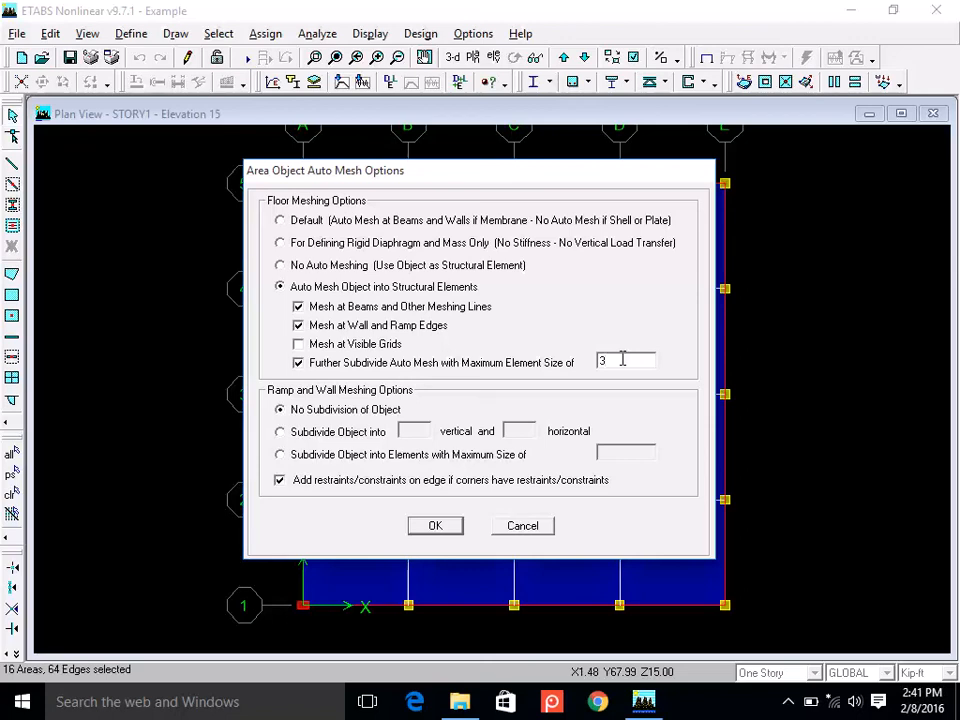
key("BackSpace")
type("1.5")
left_click(435, 530)
left_click(436, 527)
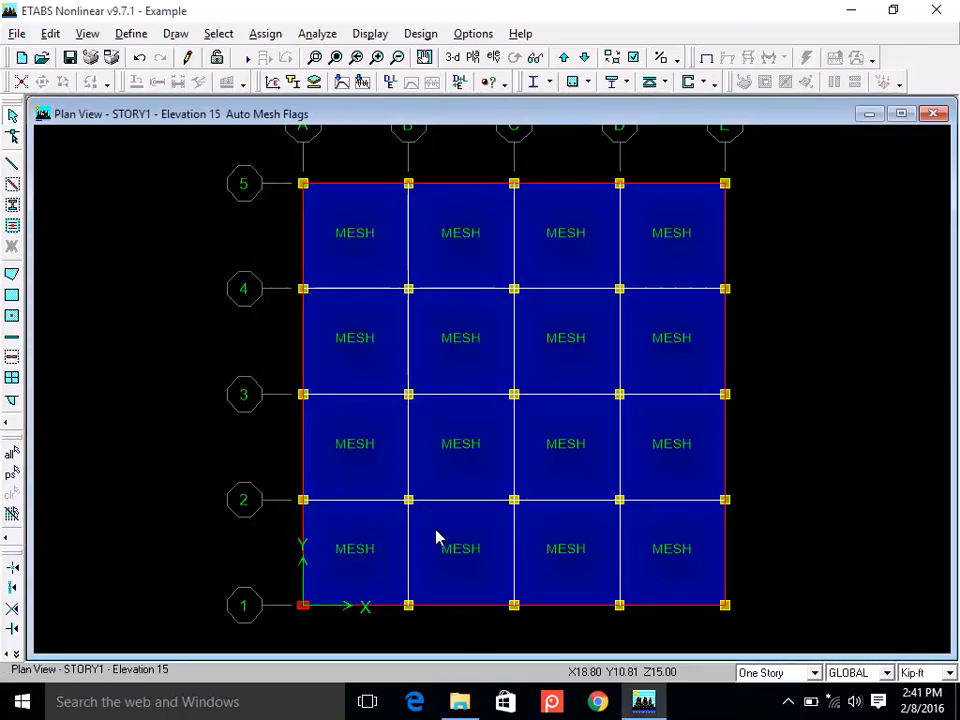
Save the model and run the analysis.
left_click(69, 57)
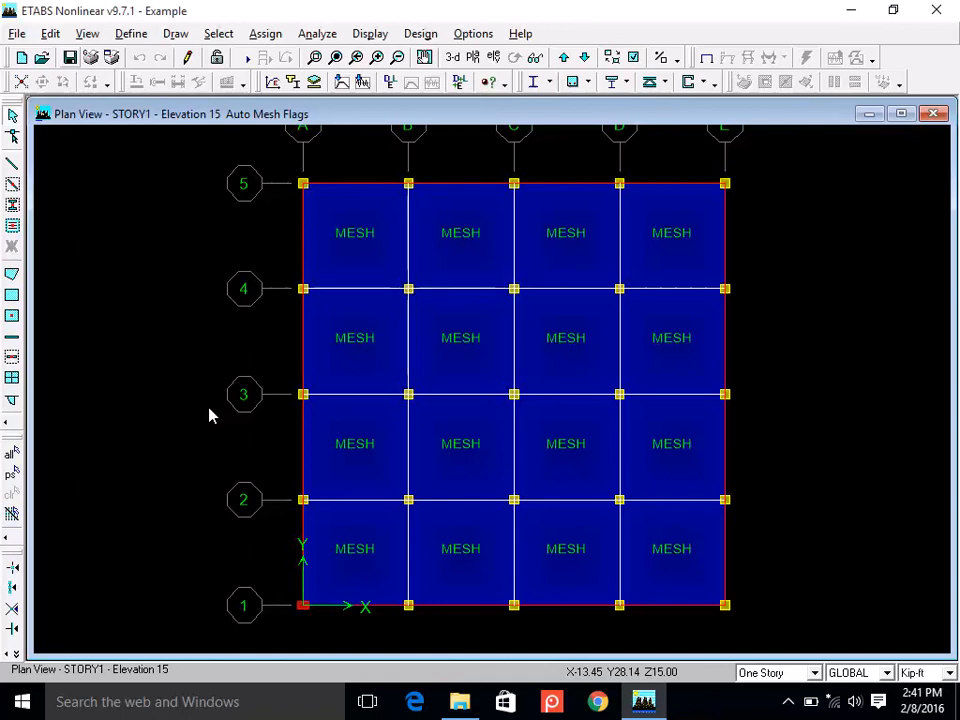
left_click(244, 57)
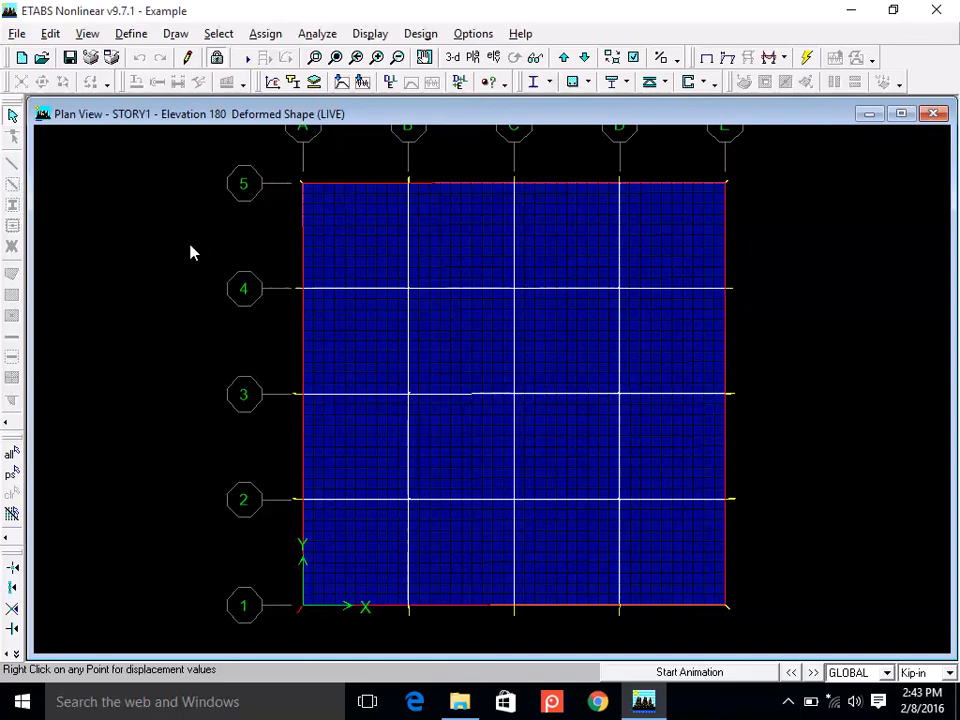
Color the view by objects and show the LIVE deformed shape in the default 3-D view.
left_click(634, 58)
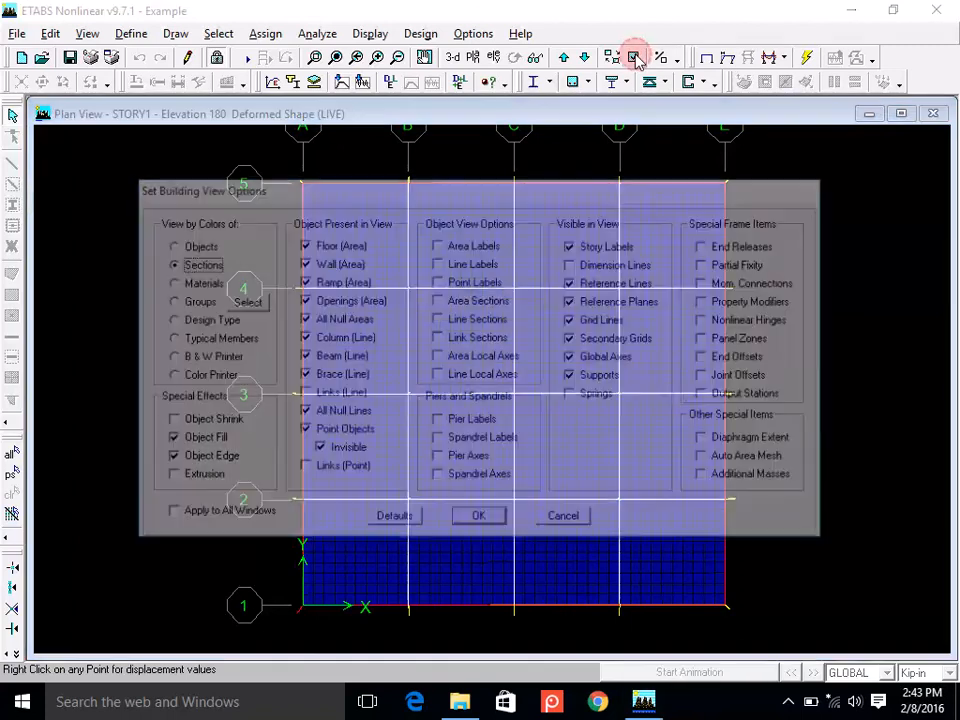
left_click(194, 245)
left_click(487, 521)
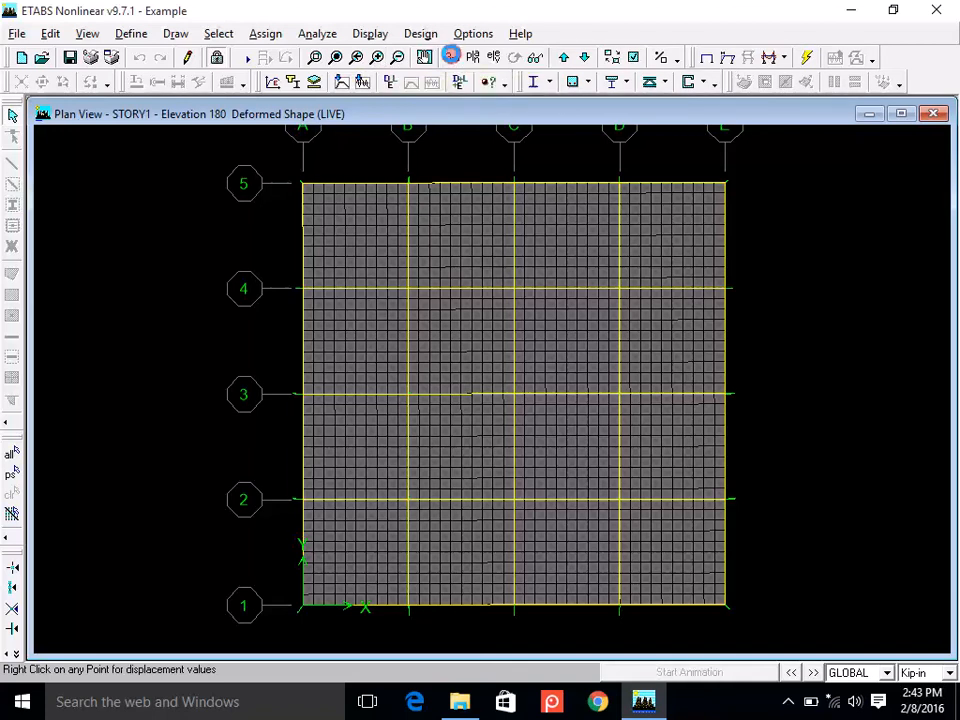
left_click(452, 57)
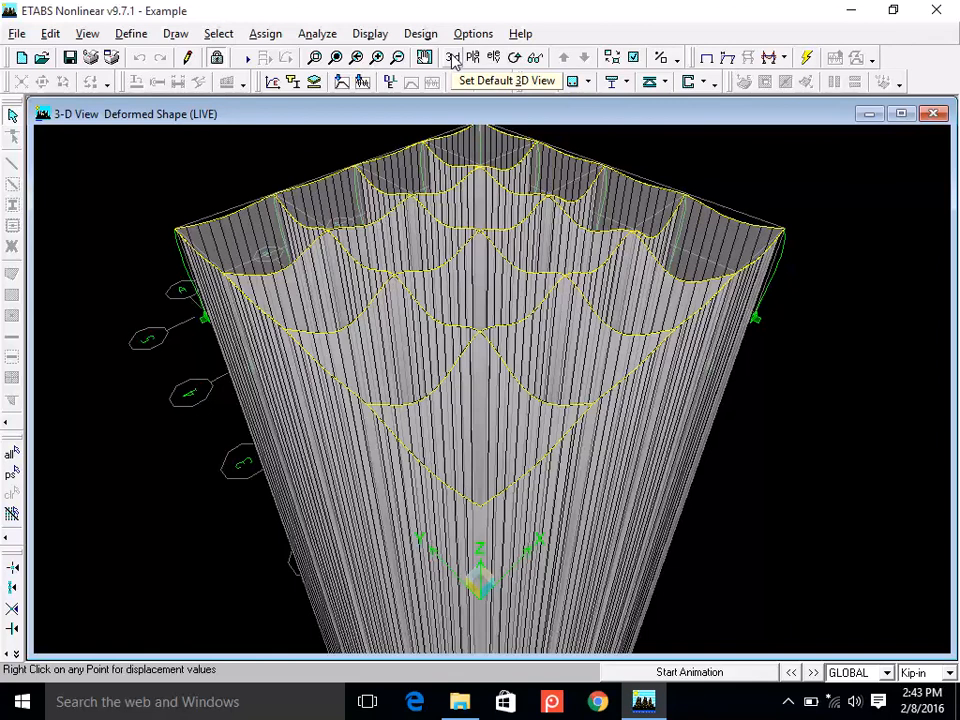
Set the LIVE deformed shape's scale factor to 10 and check the building view options without changing them.
left_click(729, 60)
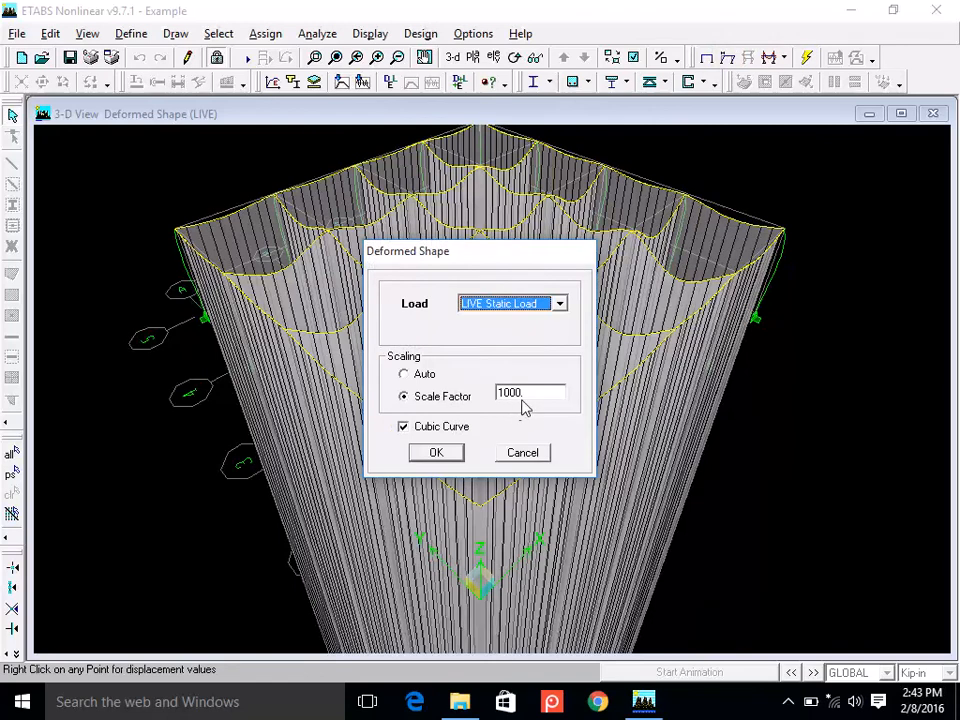
double_click(520, 395)
type("10")
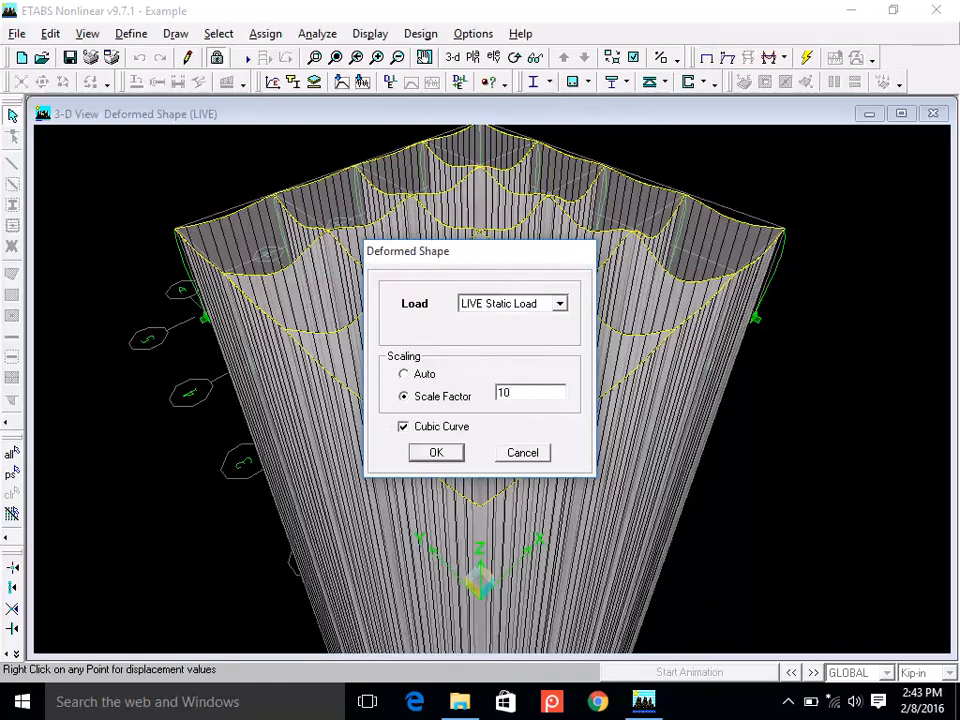
left_click(449, 451)
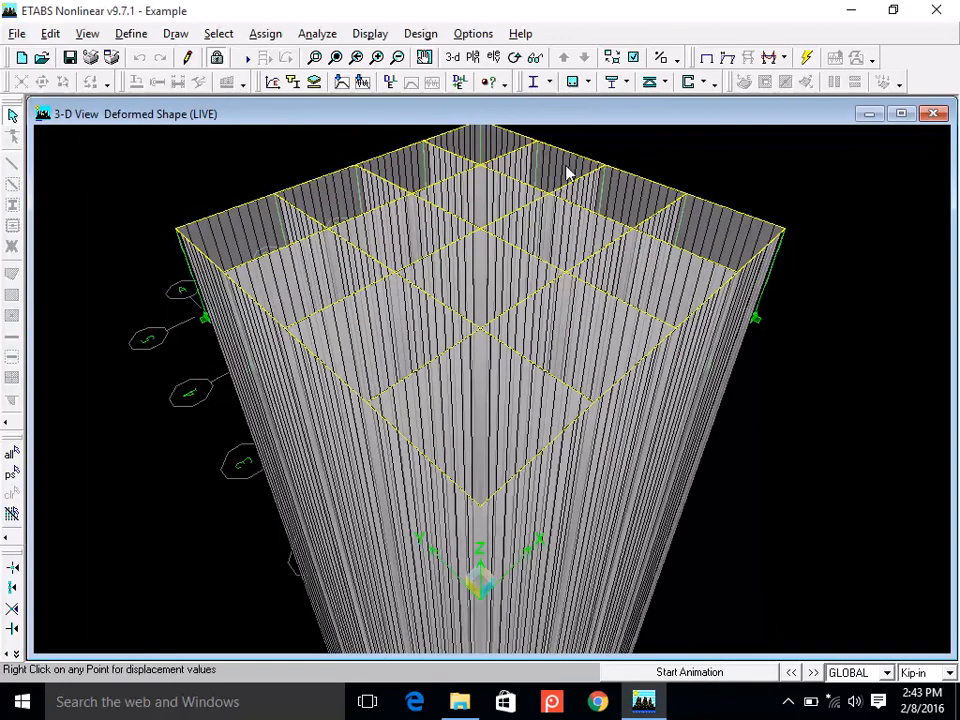
left_click(634, 58)
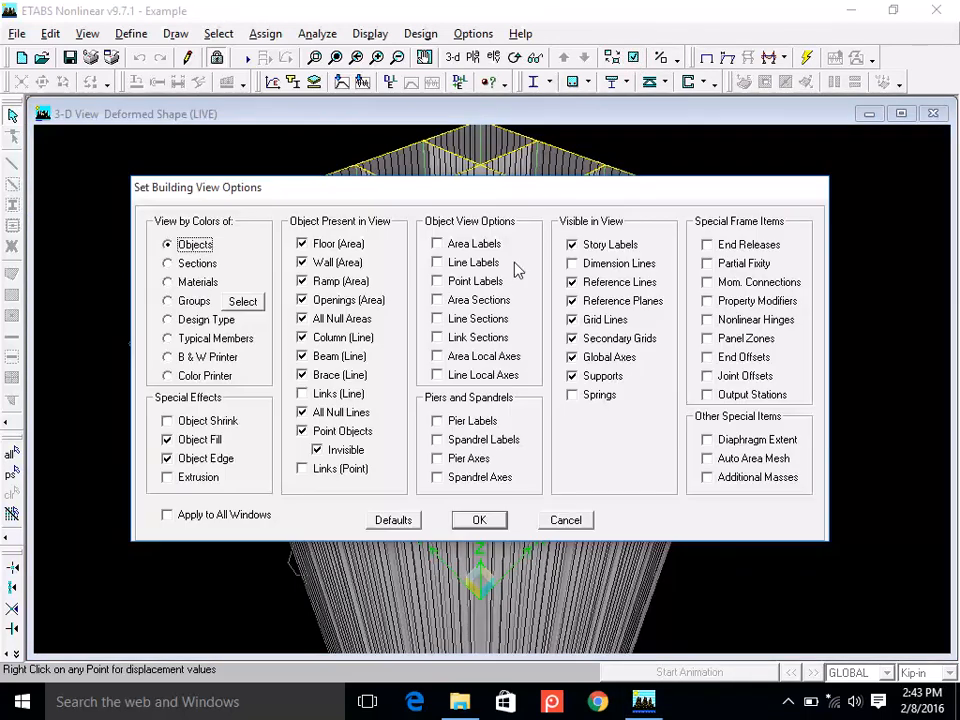
left_click(566, 520)
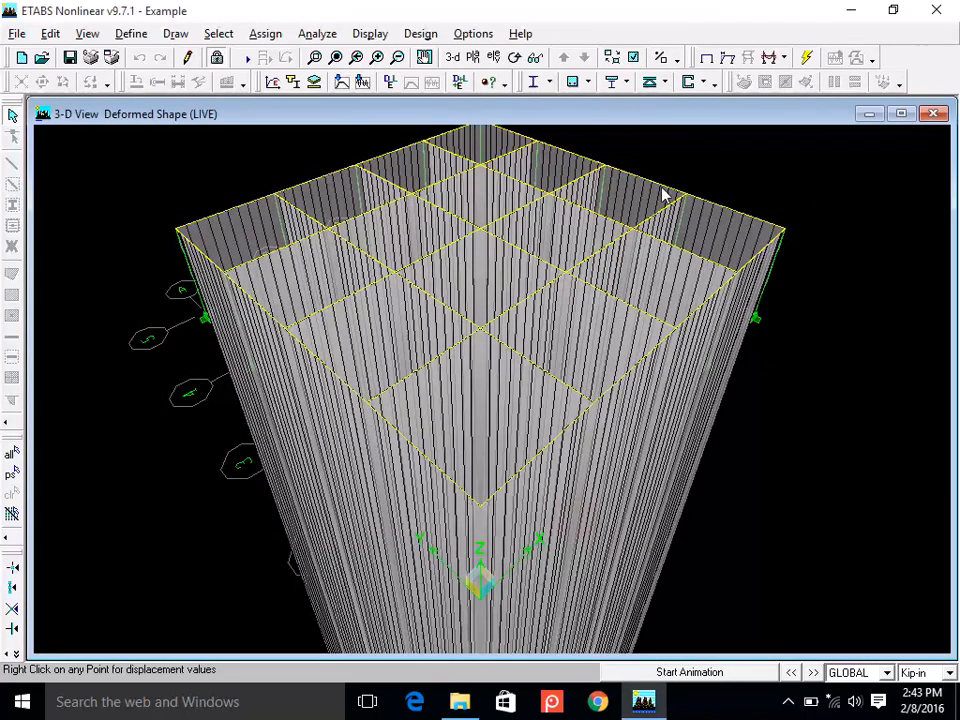
Set the LIVE deformed shape's scale factor to 1.
left_click(728, 58)
double_click(514, 395)
type("1")
left_click(437, 453)
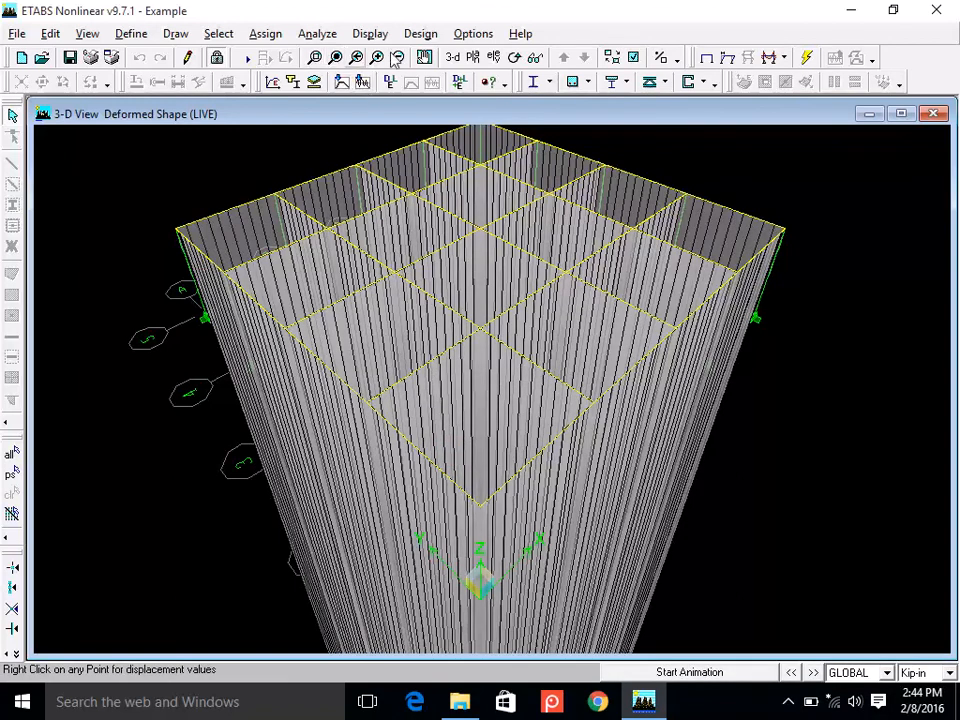
Set the LIVE deformed shape's scale factor to 0.1.
left_click(452, 58)
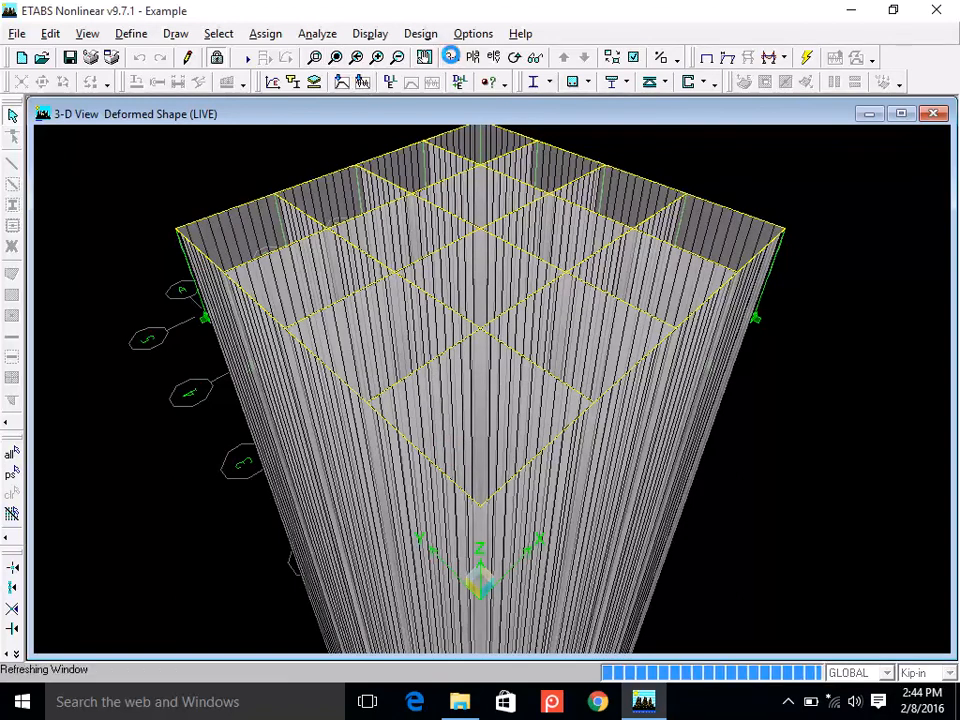
left_click(727, 58)
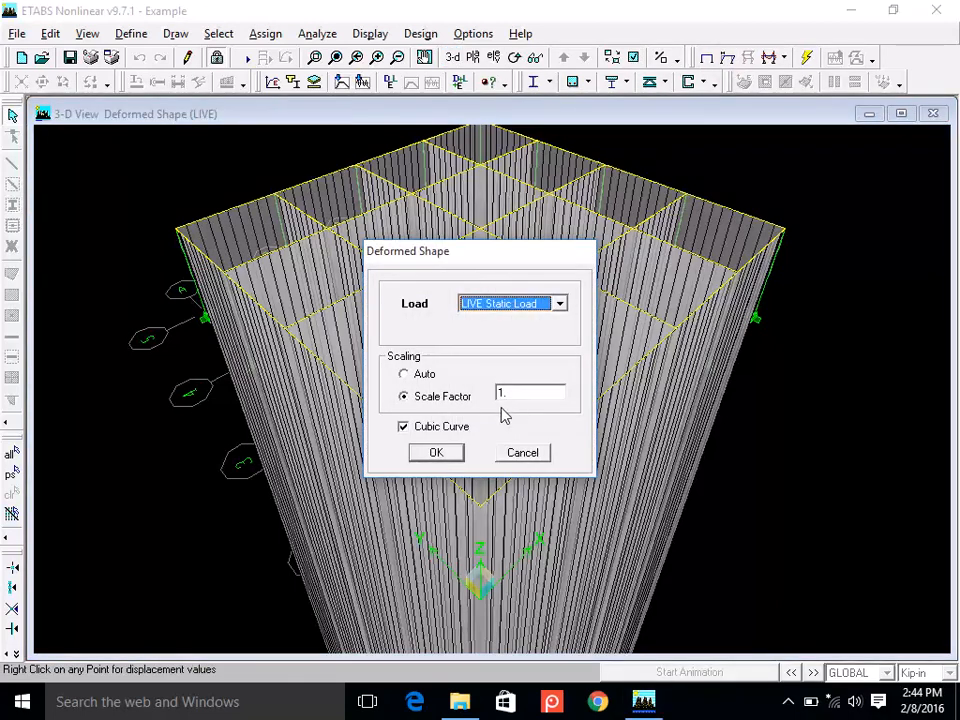
double_click(507, 394)
key("BackSpace")
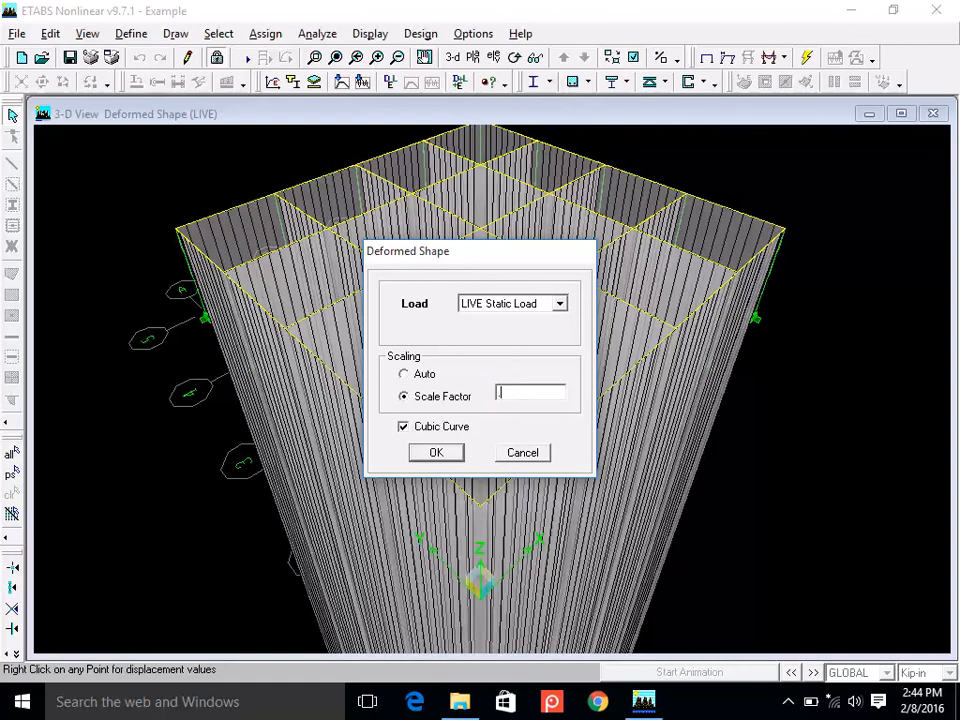
type("1")
left_click(435, 452)
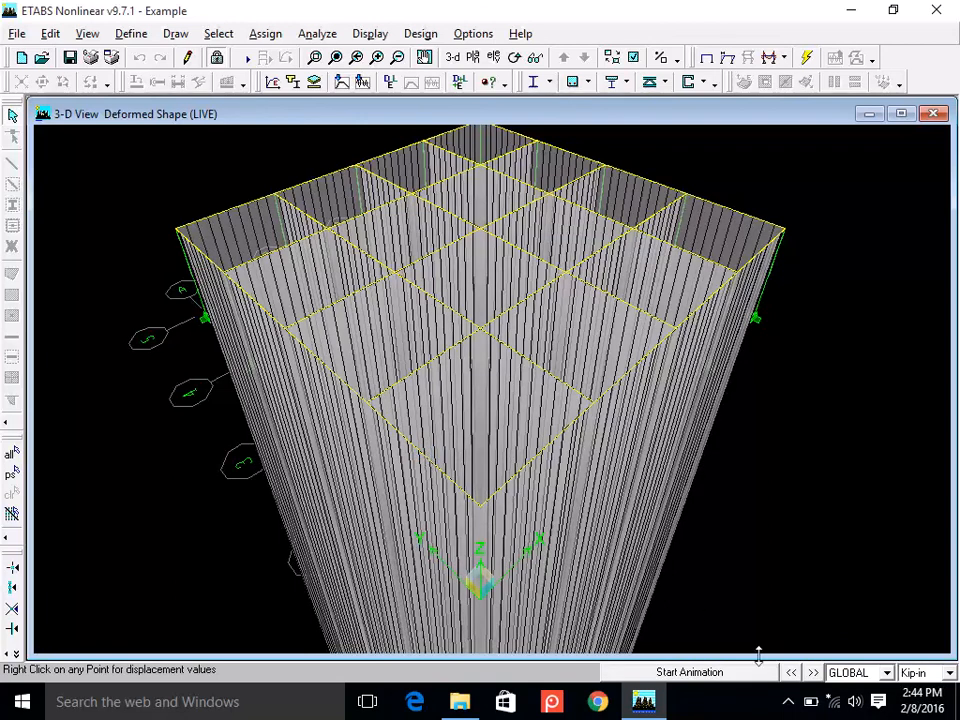
Cycle through the FF and ROOF load deformed shapes, return to FF and restore the full view.
left_click(812, 672)
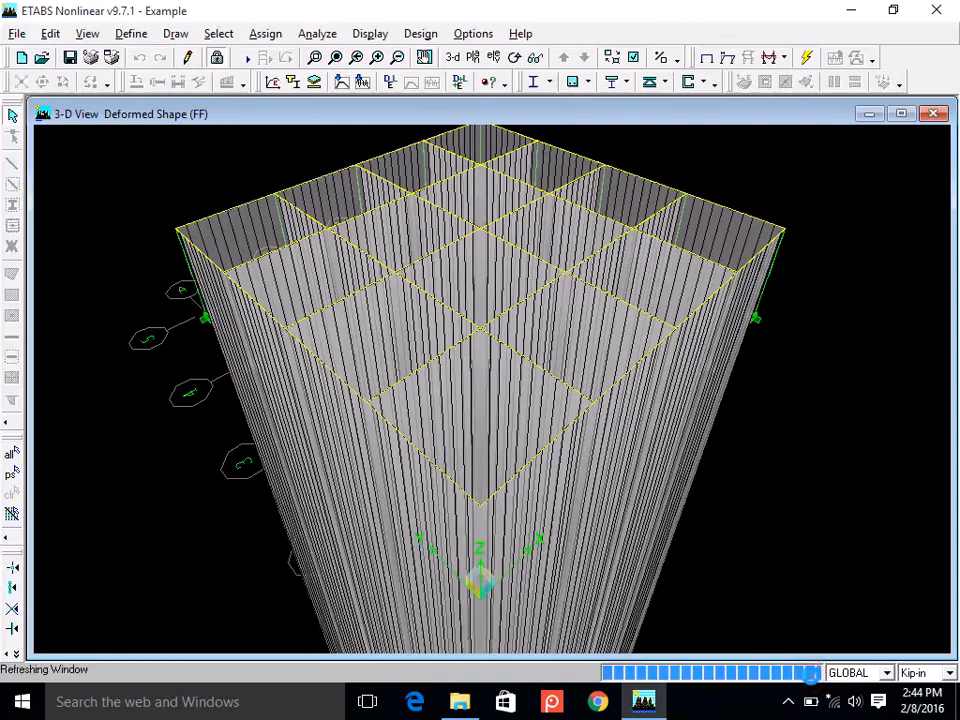
left_click(812, 672)
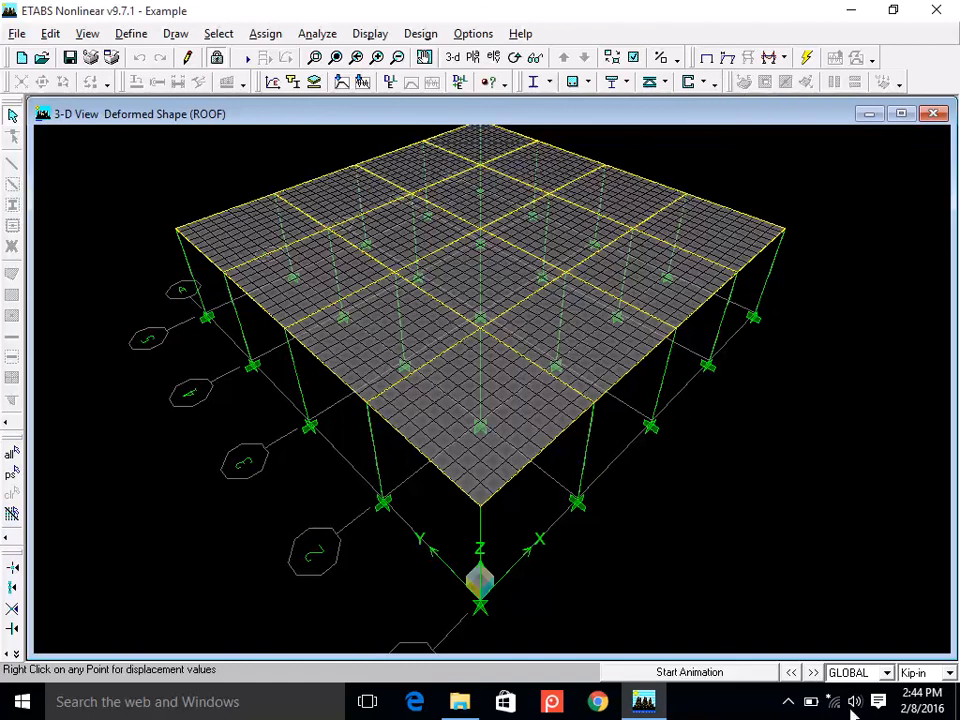
left_click(790, 673)
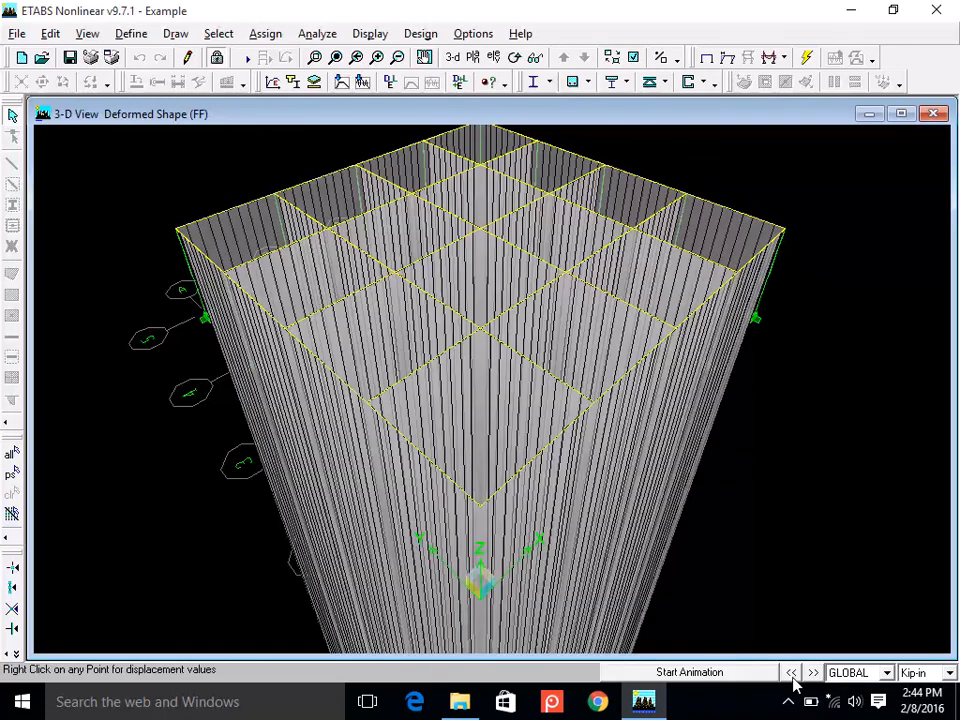
left_click(333, 57)
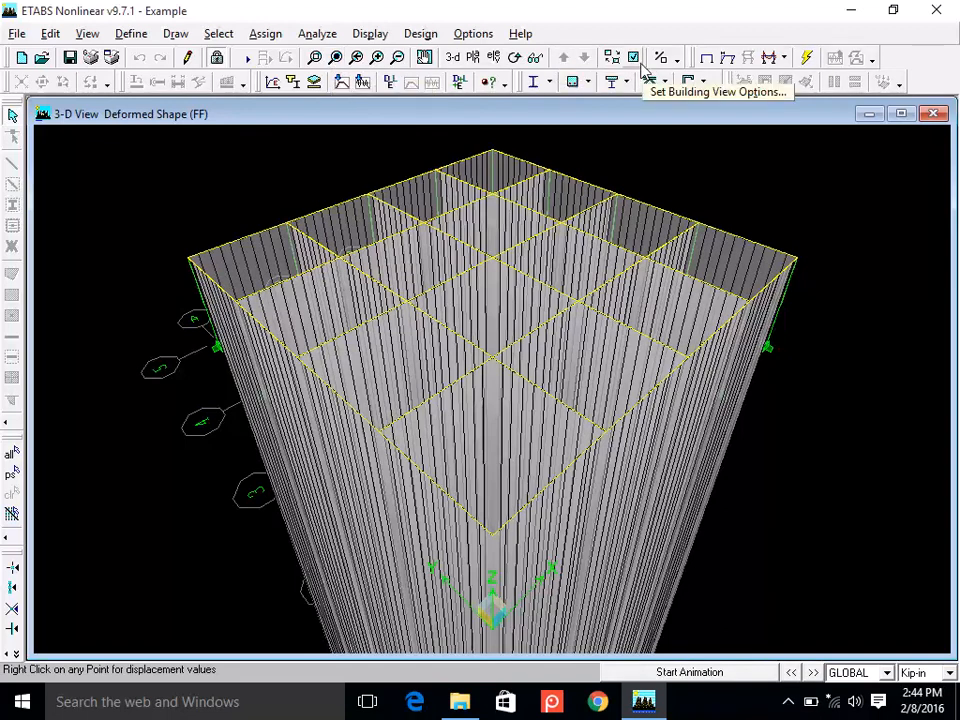
Switch the FF deformed shape to automatic scaling.
left_click(732, 65)
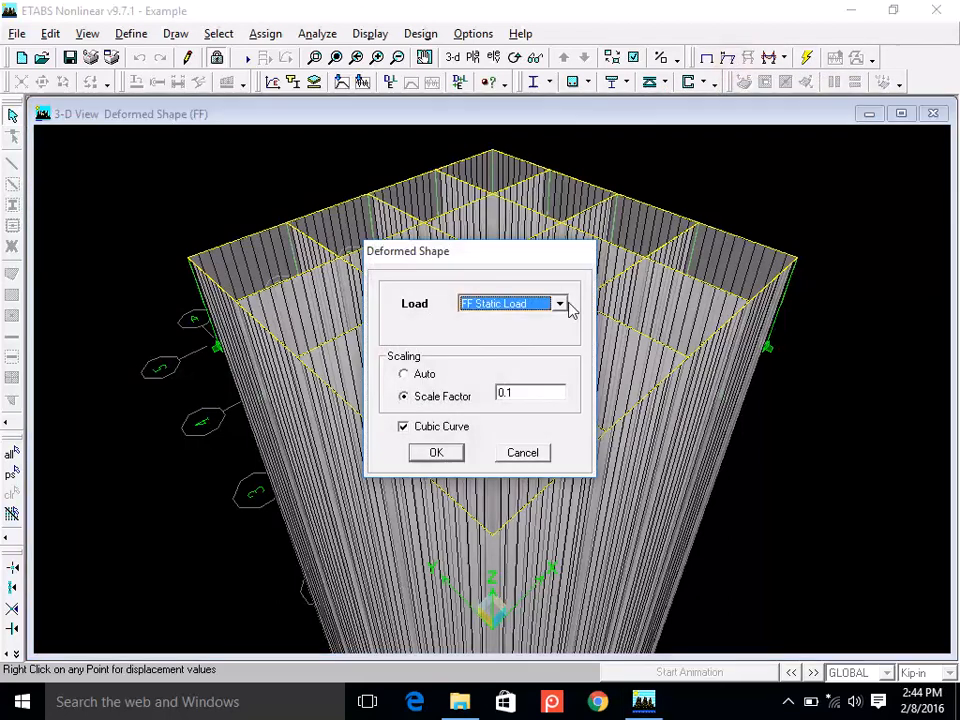
double_click(522, 394)
type(".")
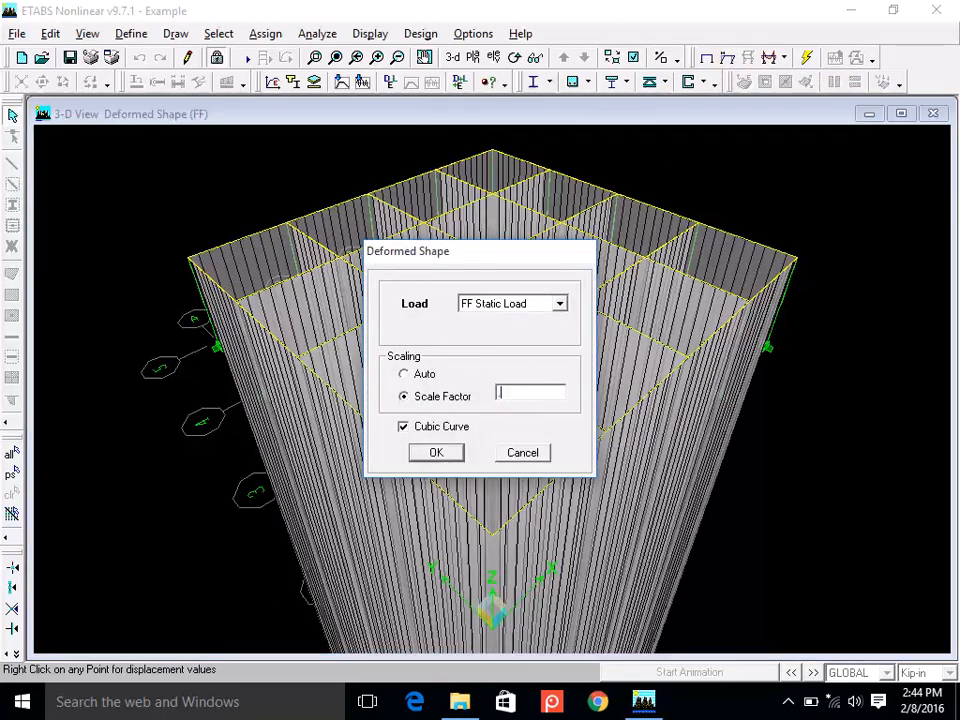
left_click(428, 375)
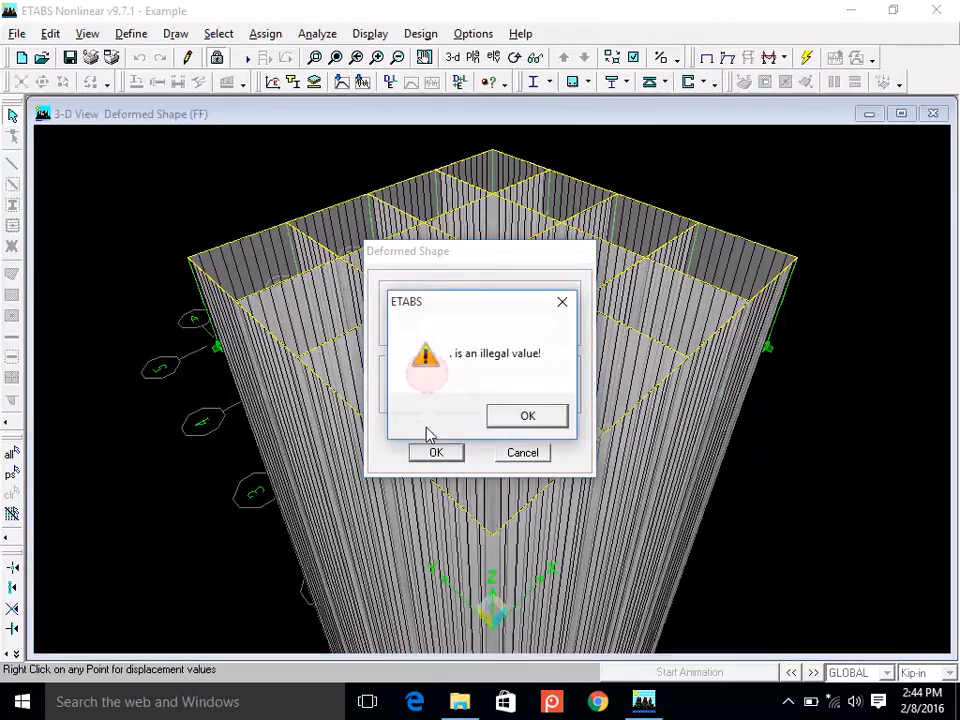
left_click(528, 415)
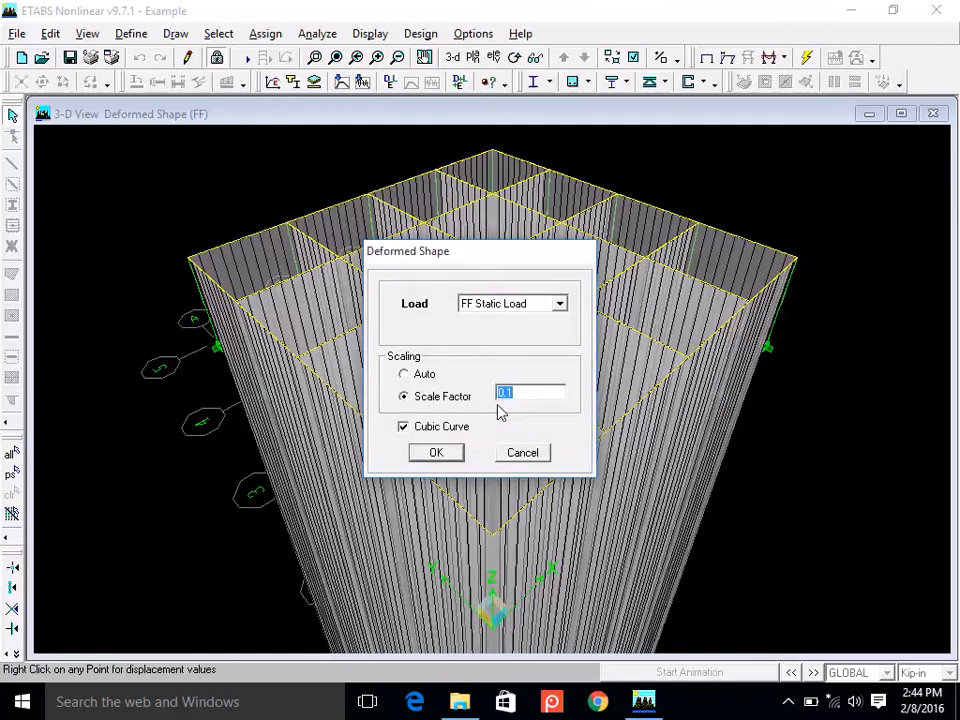
left_click(403, 375)
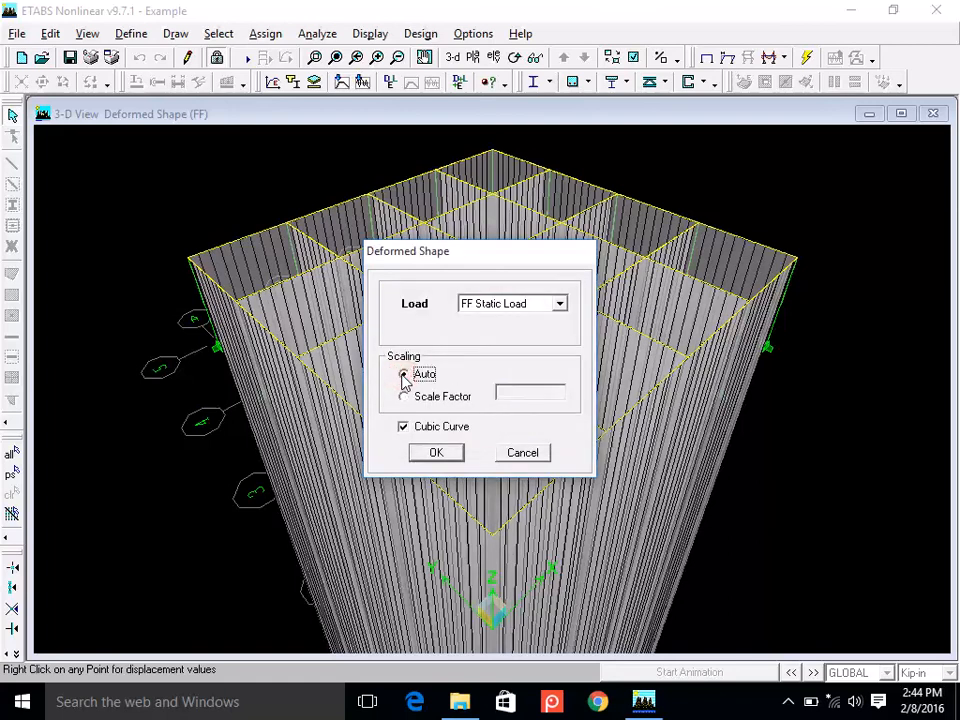
left_click(433, 451)
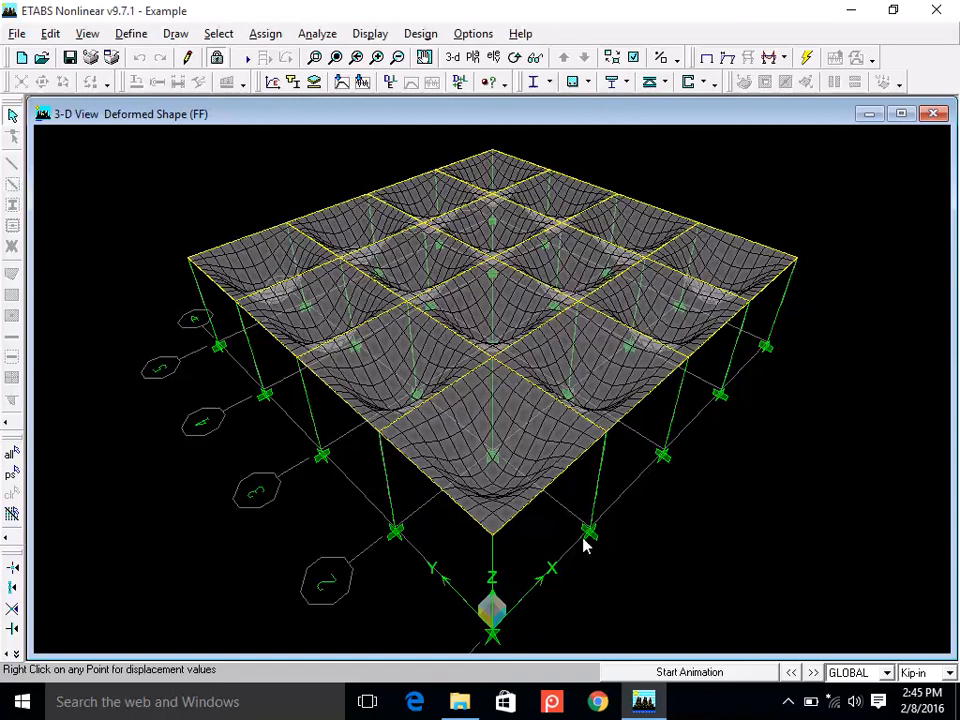
Play and stop the animation of the FF deformed shape, and maximize the 3-D view window.
left_click(685, 673)
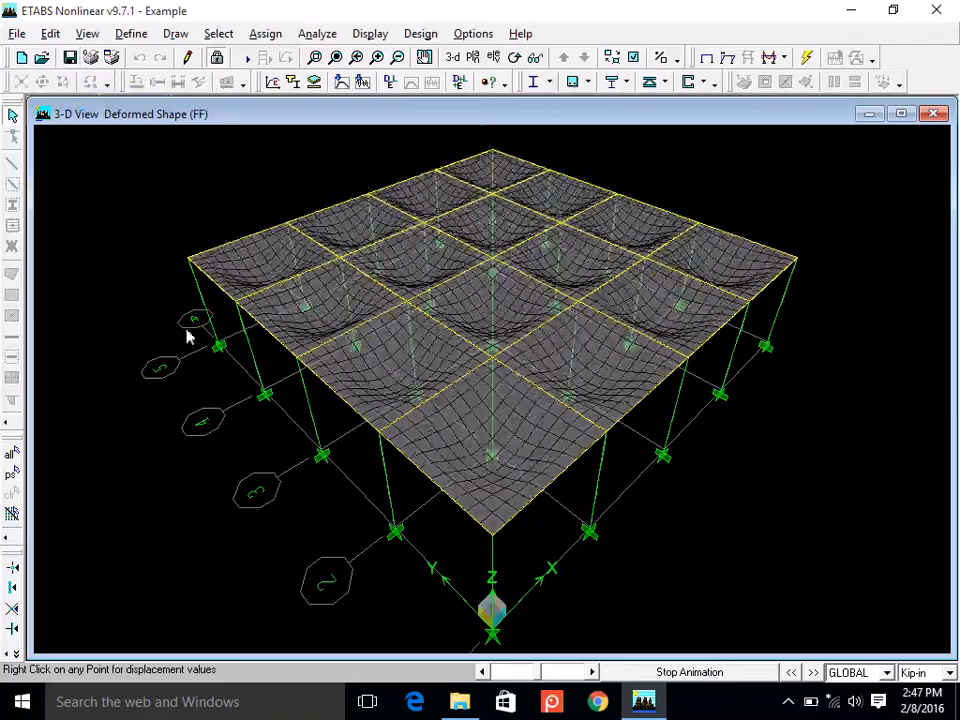
left_click(696, 680)
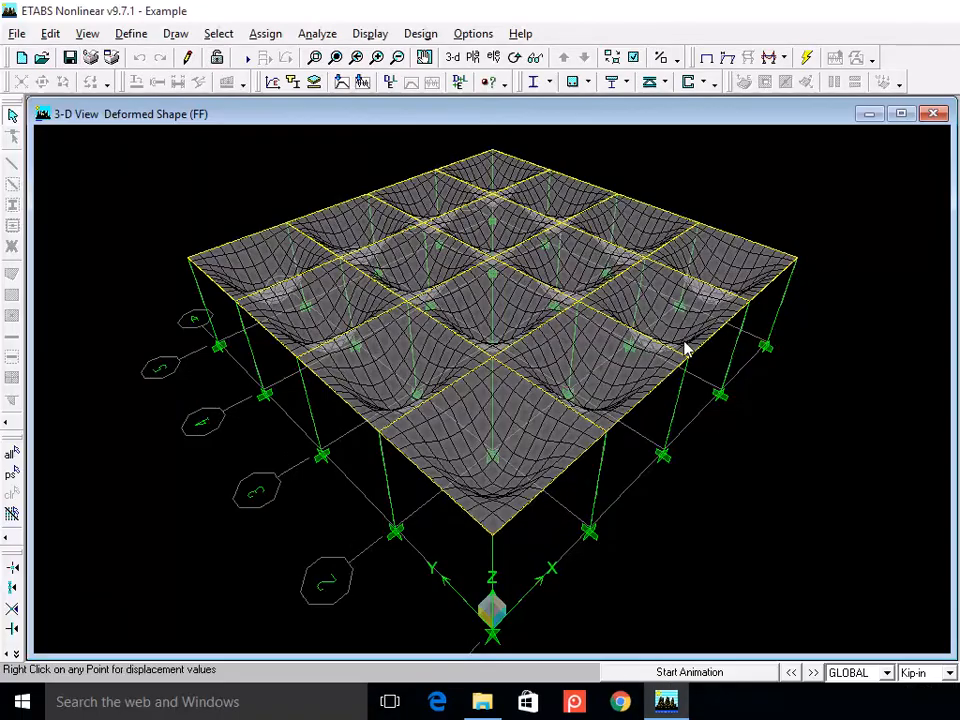
left_click(901, 114)
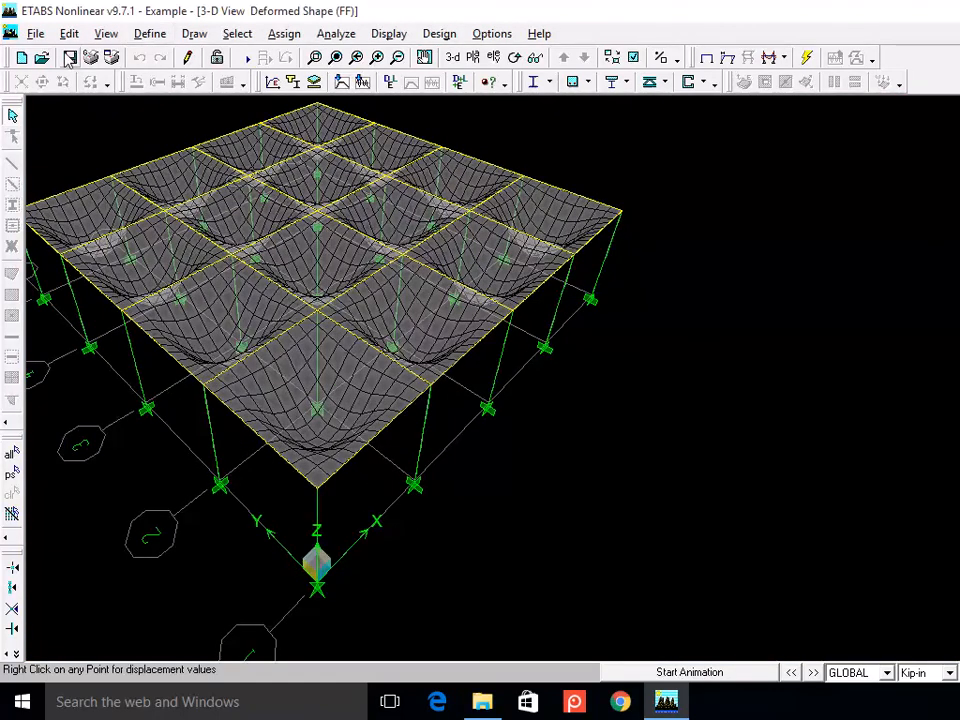
Unlock the model, discarding the analysis results, and save it.
left_click(217, 59)
left_click(663, 428)
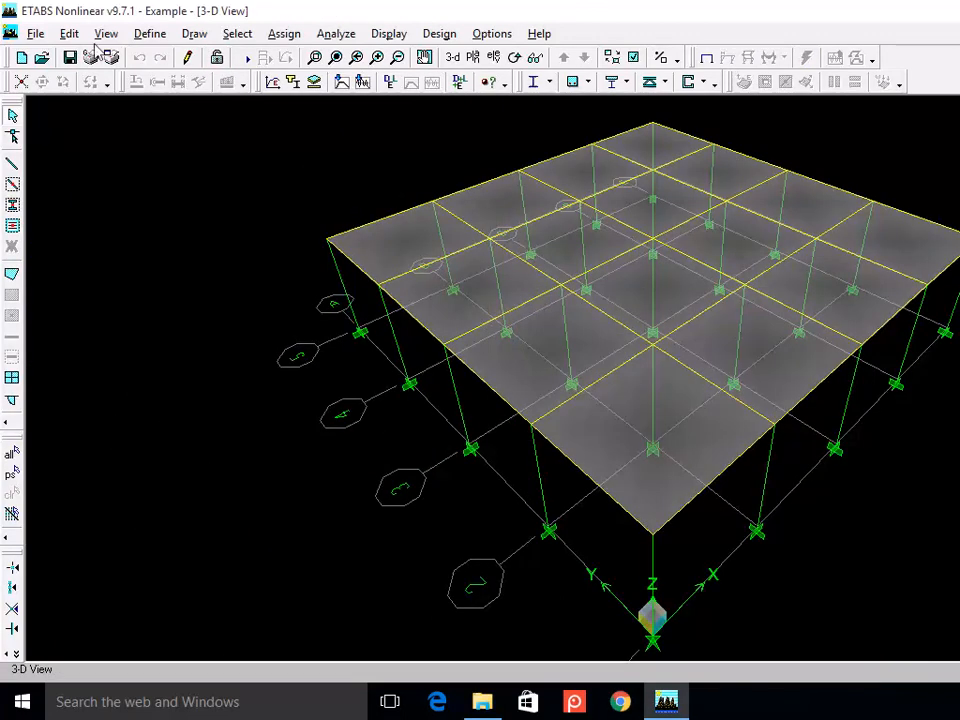
left_click(71, 56)
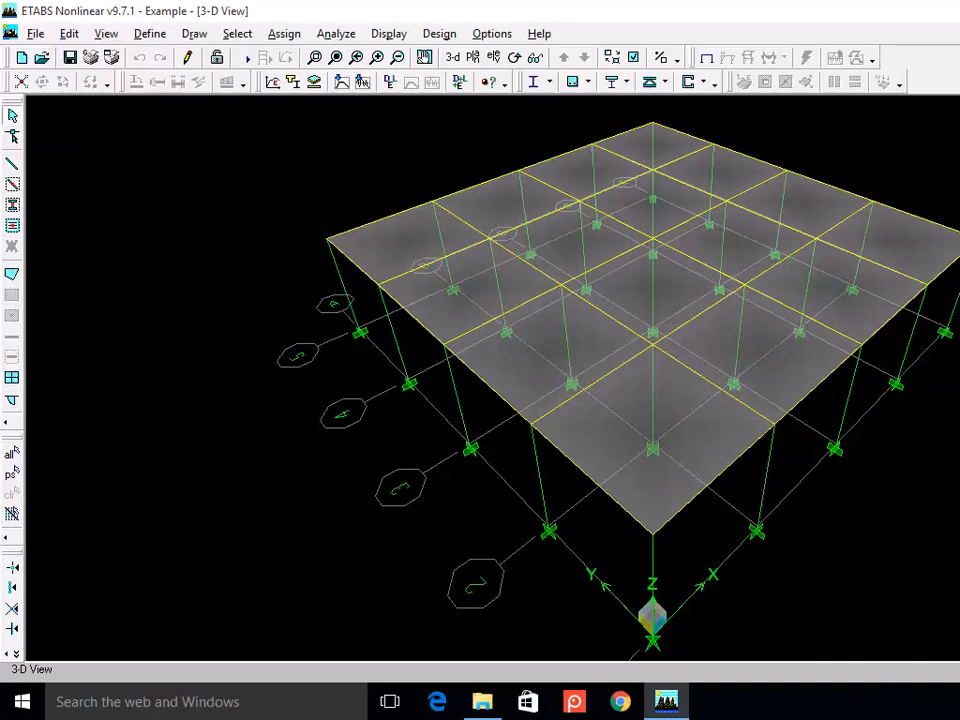